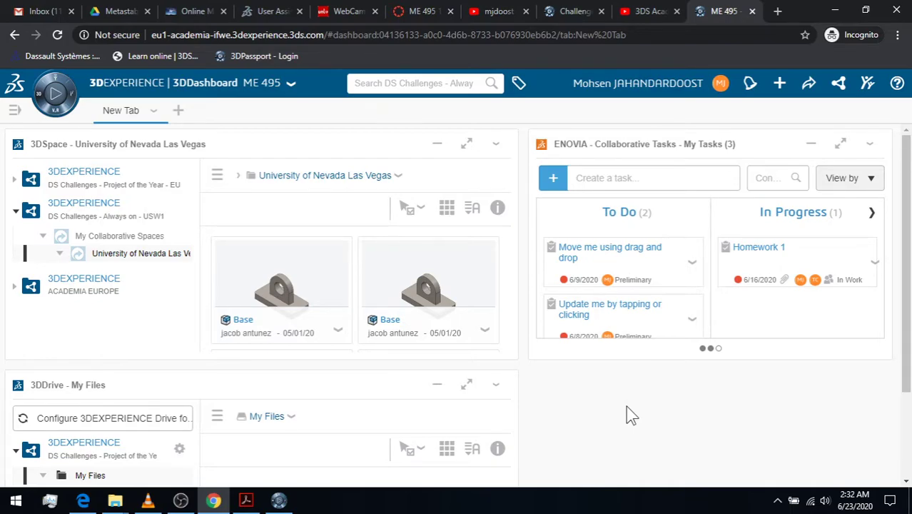
# View the favorite apps on the web dashboard, and compare them with the list in the 3DEXPERIENCE desktop app.
pyautogui.click(50, 92)
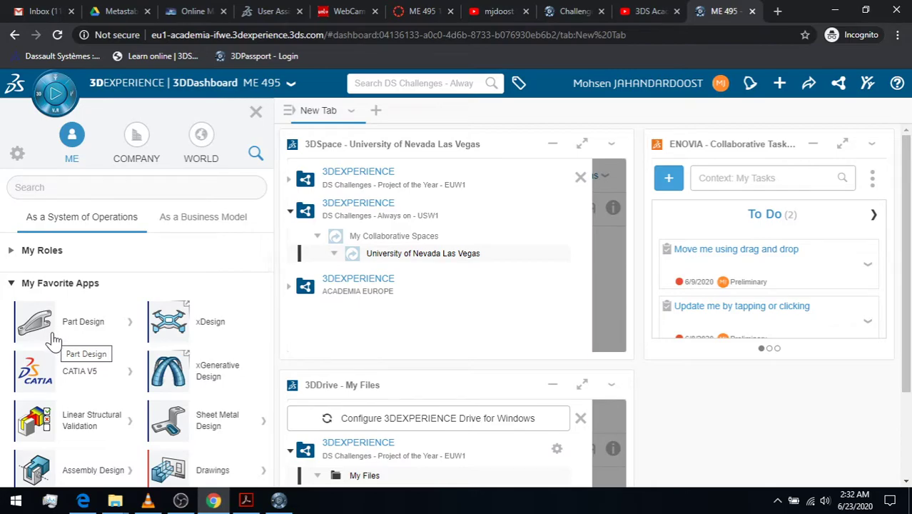
pyautogui.moveTo(54, 334); pyautogui.dragTo(301, 284)
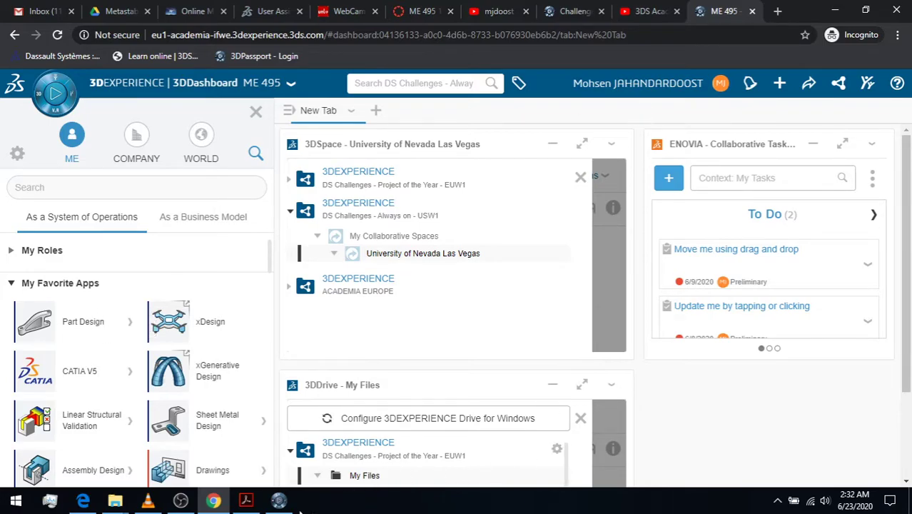
pyautogui.moveTo(278, 499)
pyautogui.click(279, 501)
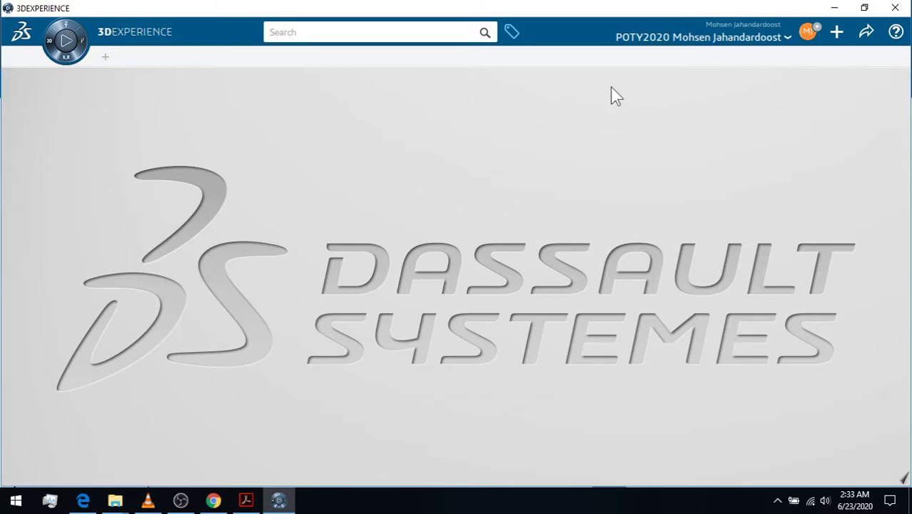
pyautogui.click(51, 47)
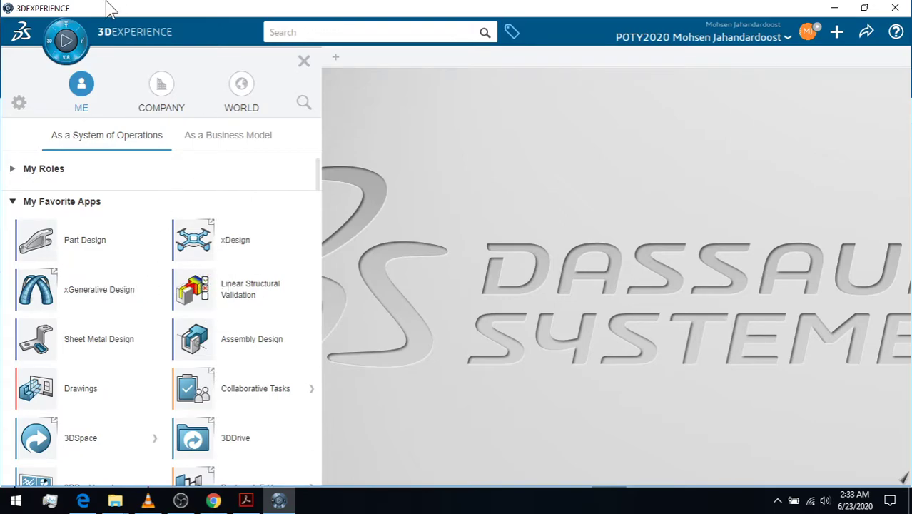
pyautogui.click(305, 64)
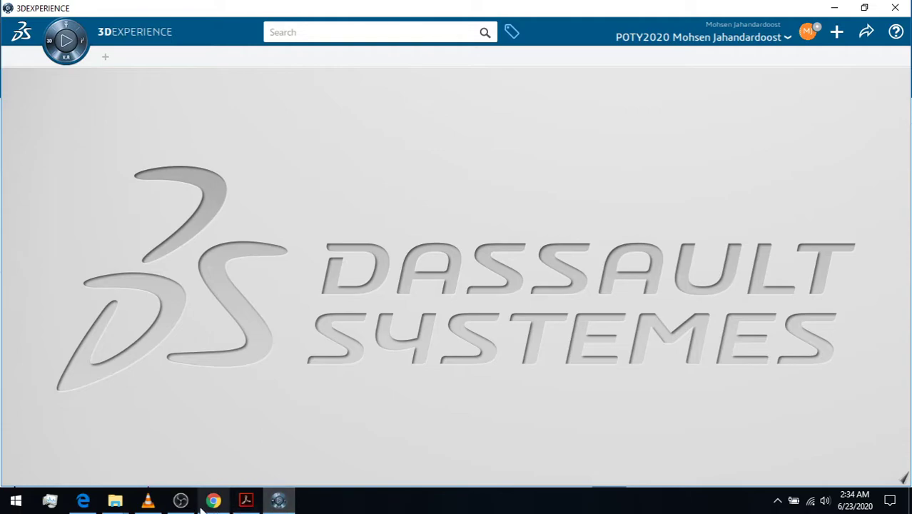
# Switch back to the browser dashboard, launch xDesign and create a component named Physical Product 1 located in University of Nevada Las Vegas.
pyautogui.click(213, 501)
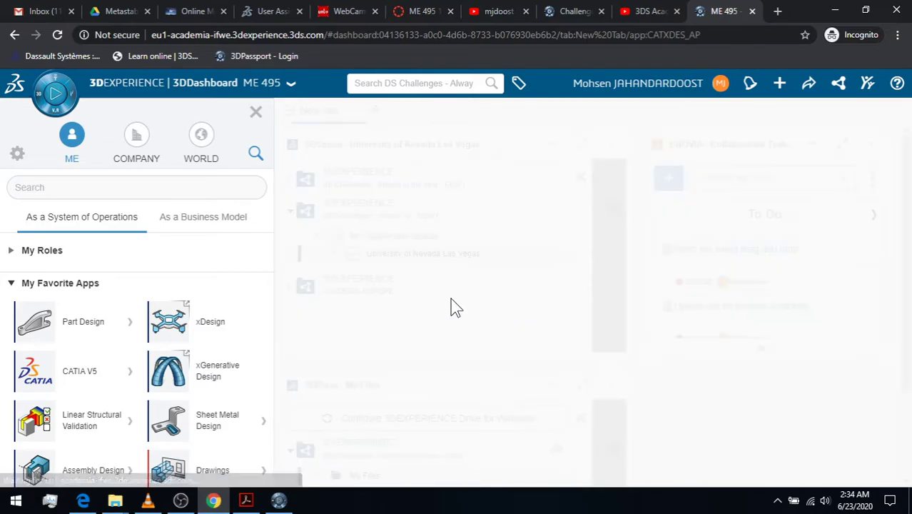
pyautogui.click(255, 112)
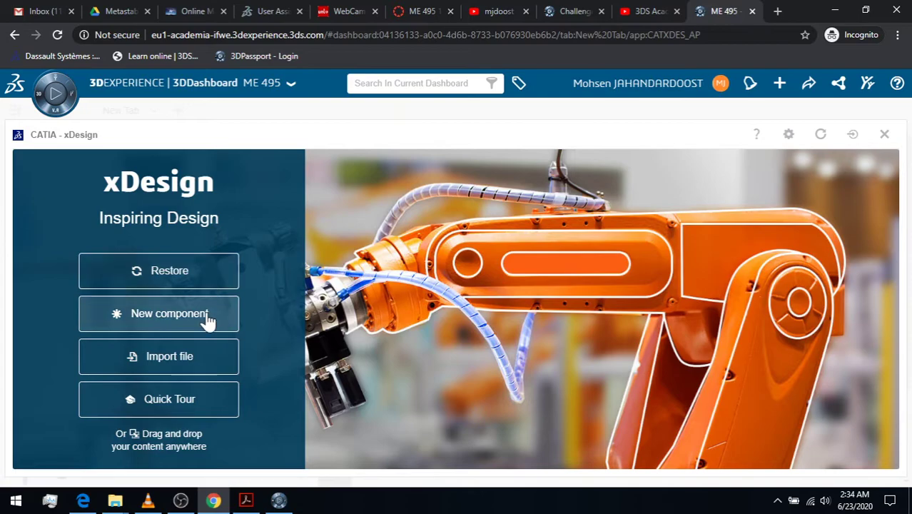
pyautogui.click(203, 320)
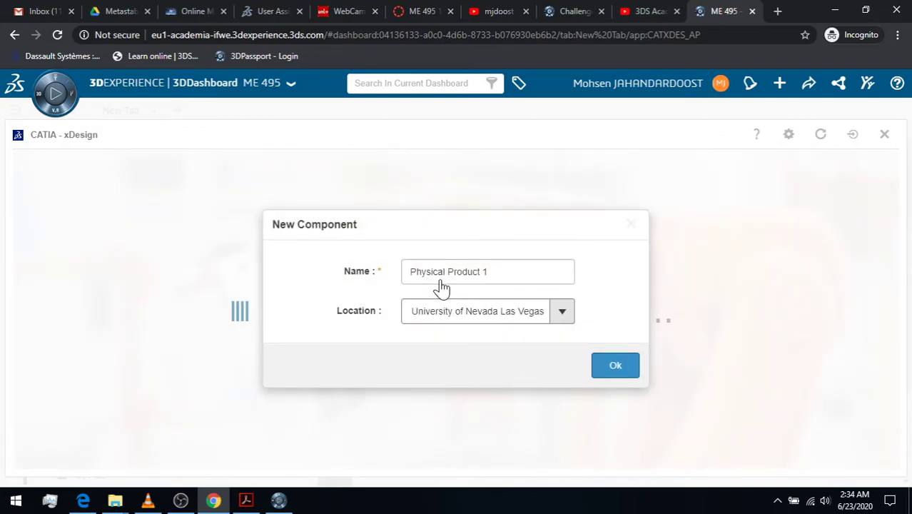
pyautogui.click(624, 364)
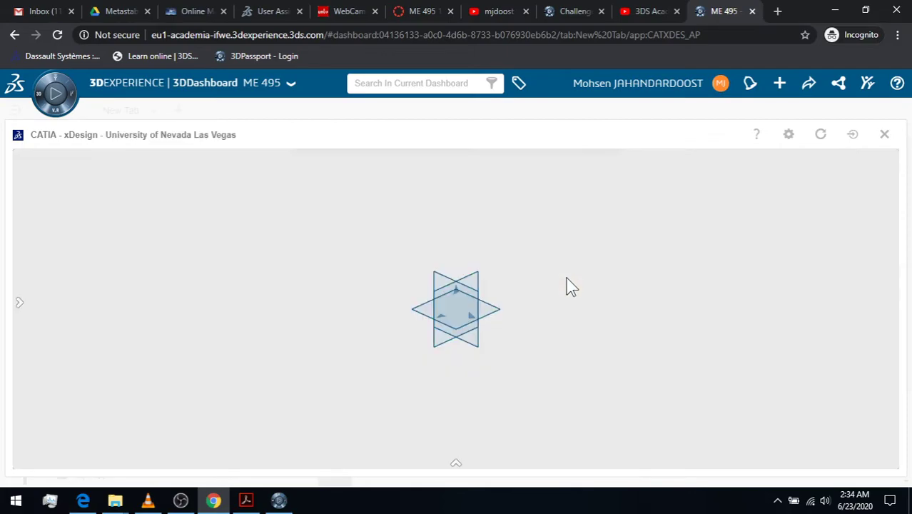
# Reveal the xDesign modeling commands and examine the save options among the Essentials commands.
pyautogui.click(455, 462)
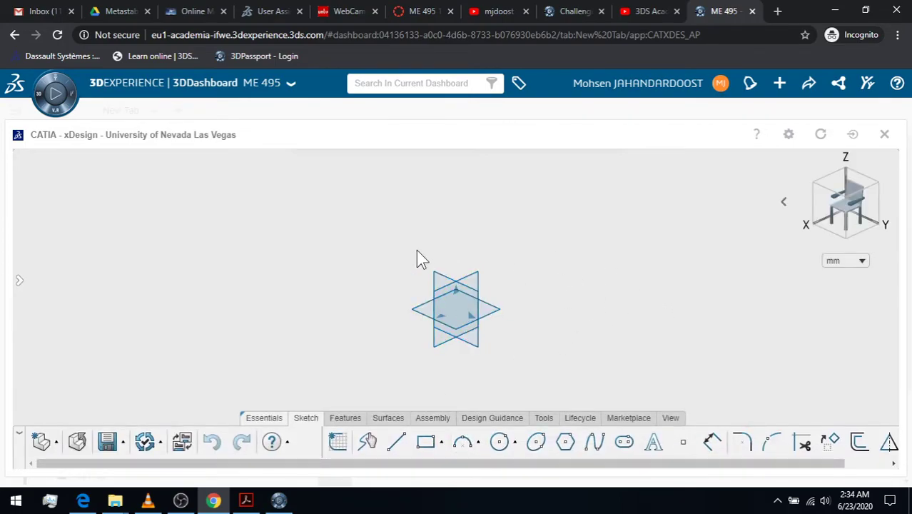
pyautogui.click(124, 448)
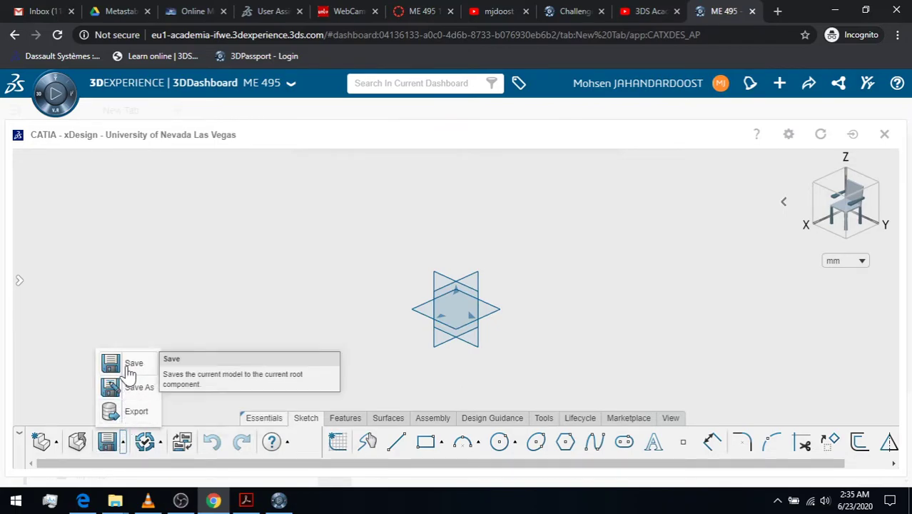
pyautogui.click(265, 415)
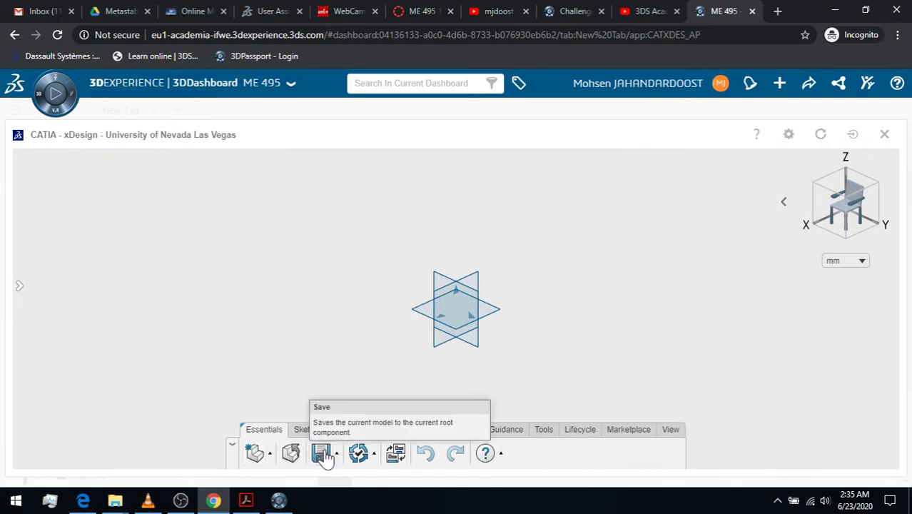
# Switch to the 3DEXPERIENCE desktop app and examine its save, share and export options.
pyautogui.click(278, 501)
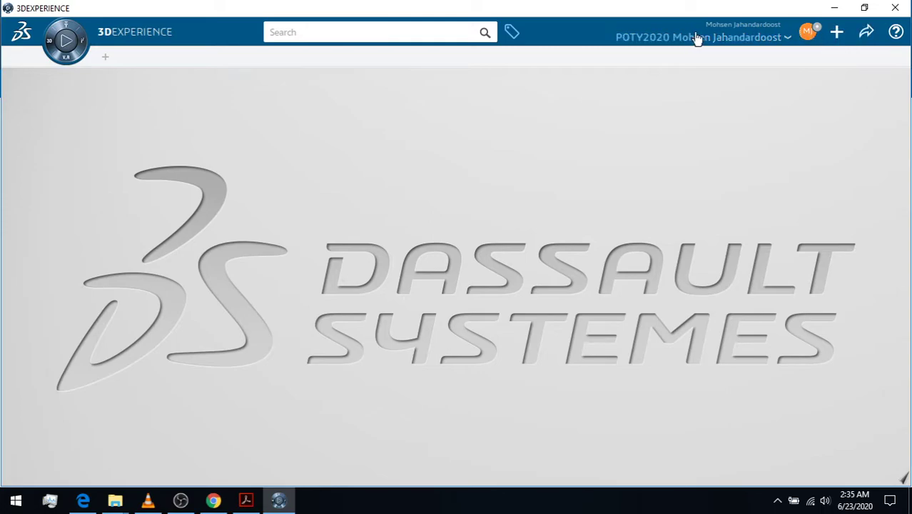
pyautogui.click(866, 36)
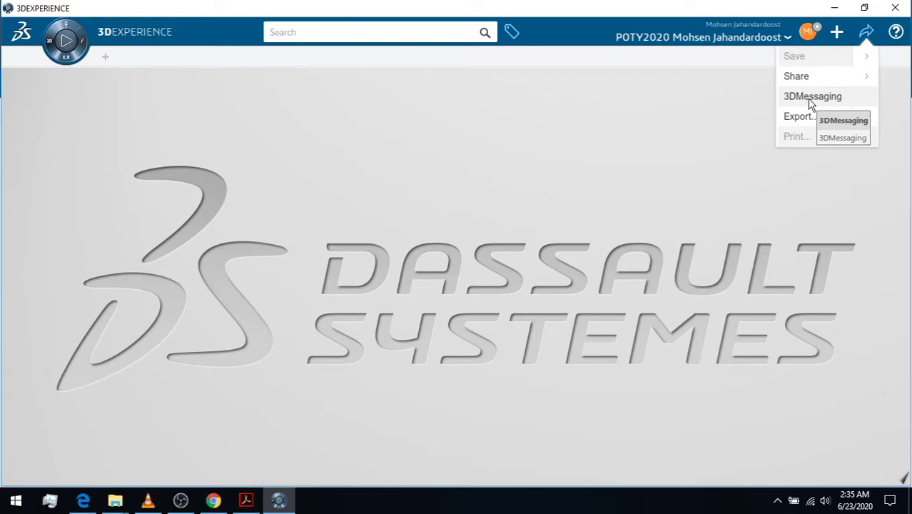
# Create a new Physical Product and close it without saving.
pyautogui.click(837, 32)
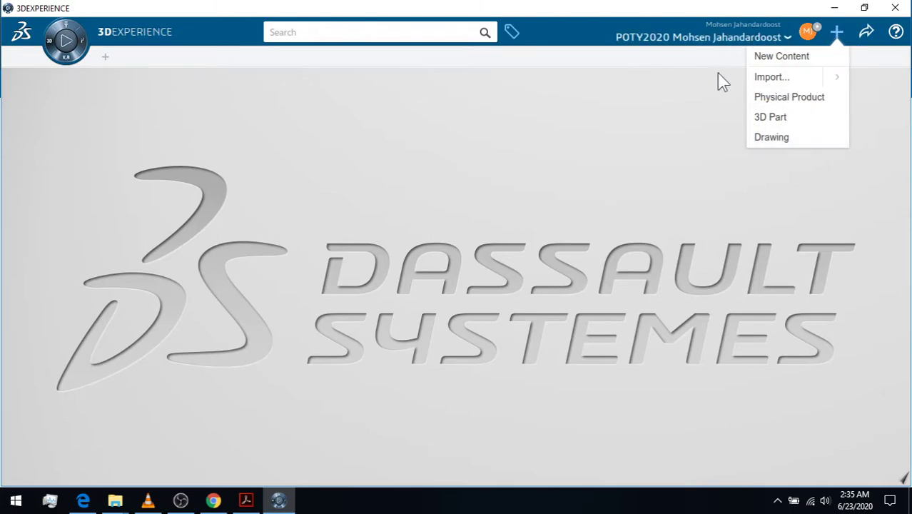
pyautogui.click(789, 101)
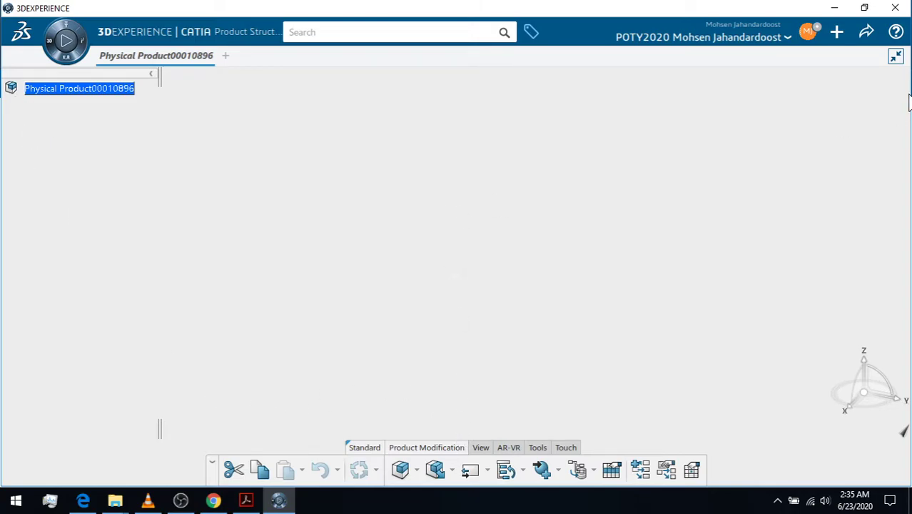
pyautogui.click(208, 56)
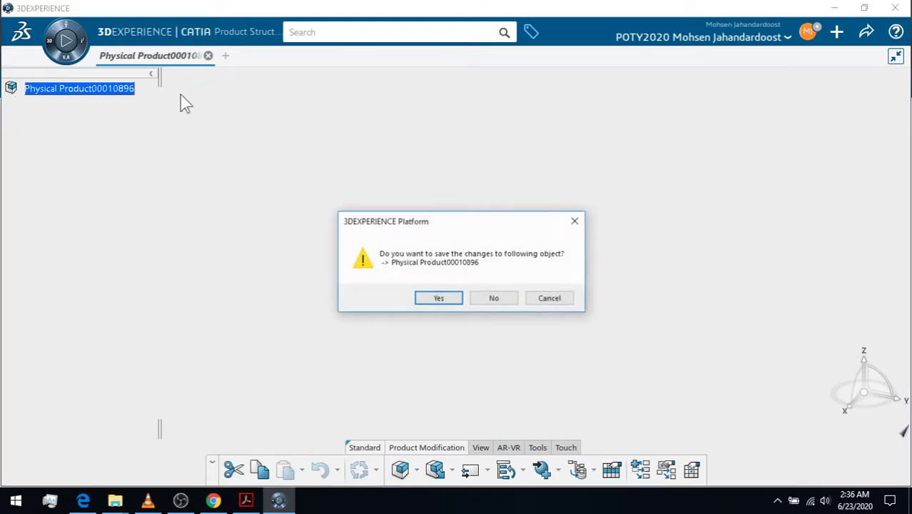
pyautogui.click(509, 296)
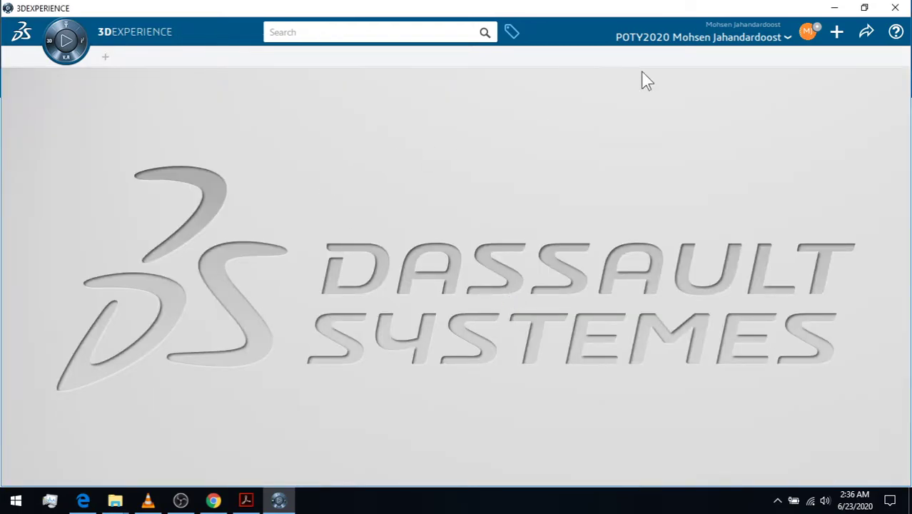
# Create a new 3D Part in the desktop app.
pyautogui.click(835, 33)
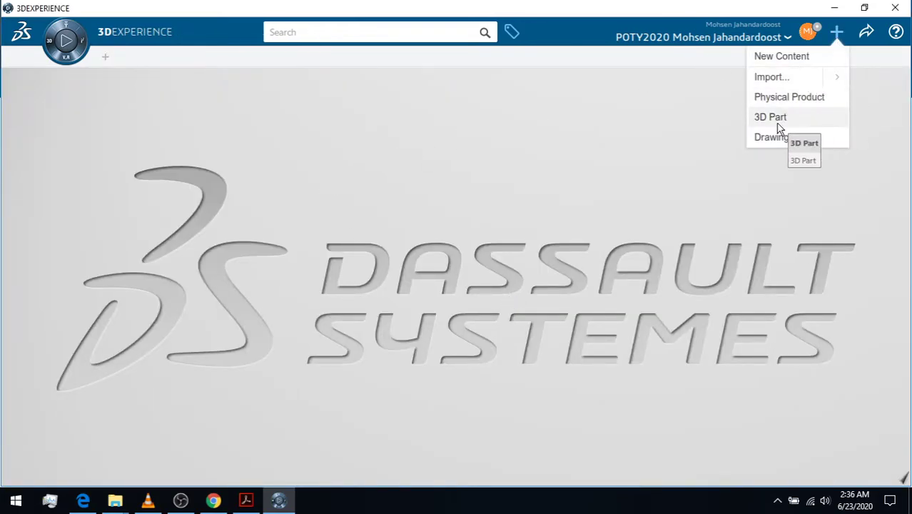
pyautogui.click(776, 119)
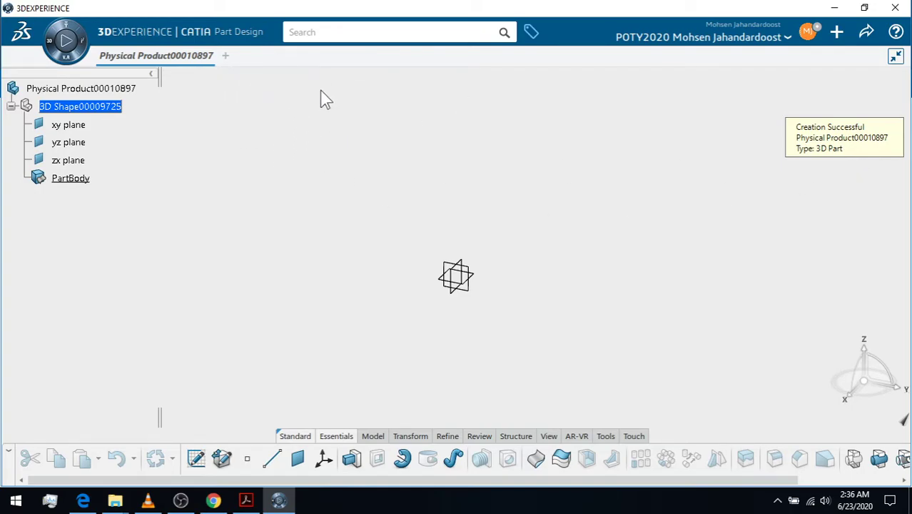
# Create a new Drawing in a second workspace tab alongside the part.
pyautogui.click(225, 57)
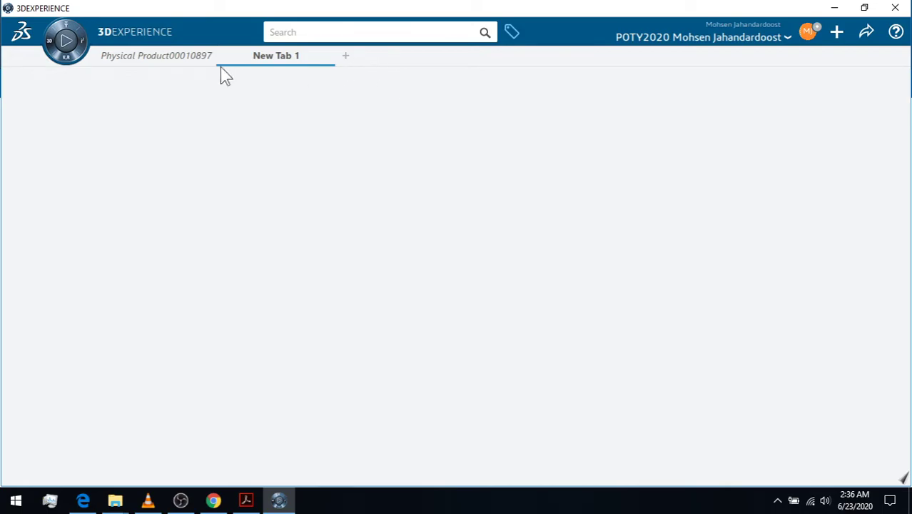
pyautogui.click(177, 60)
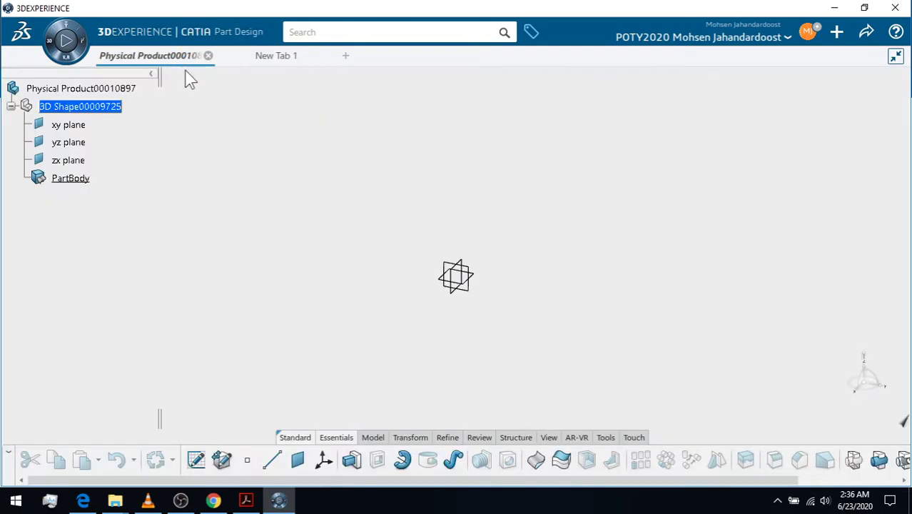
pyautogui.click(276, 55)
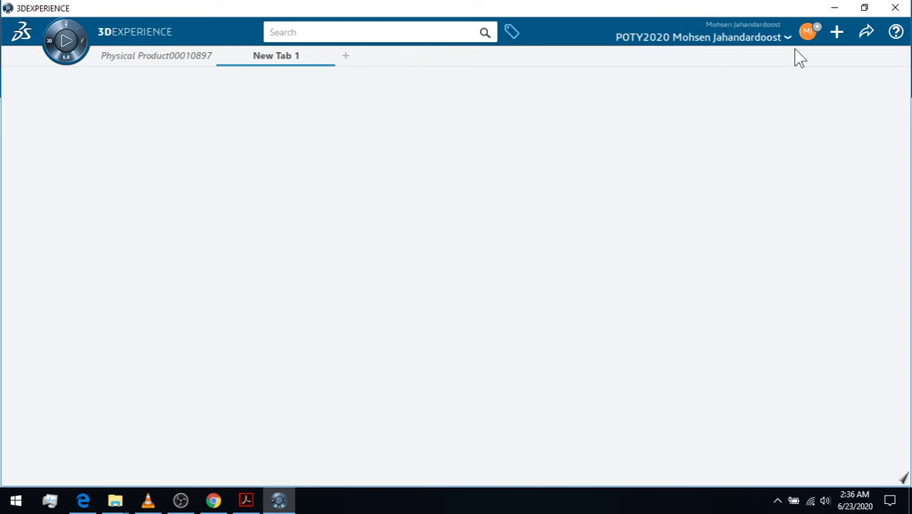
pyautogui.click(837, 32)
pyautogui.click(789, 142)
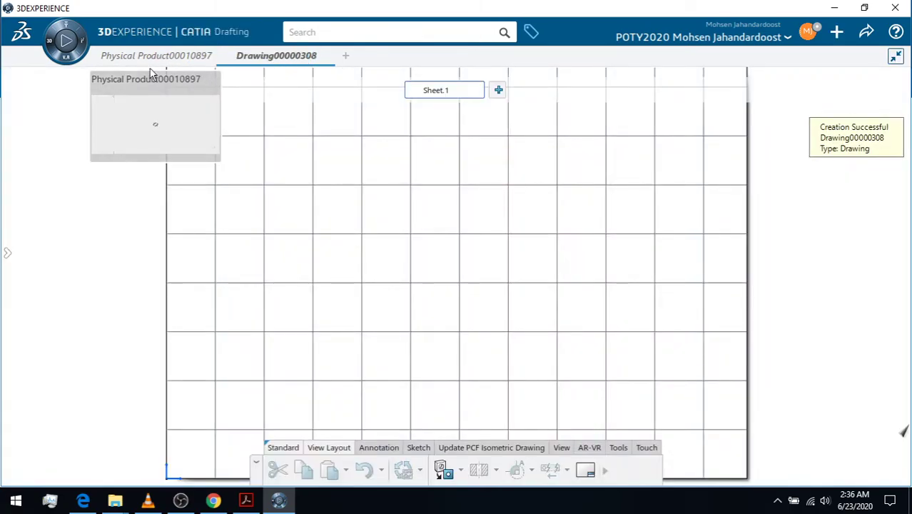
# Switch between the part and the drawing, and close the drawing without saving it.
pyautogui.click(126, 63)
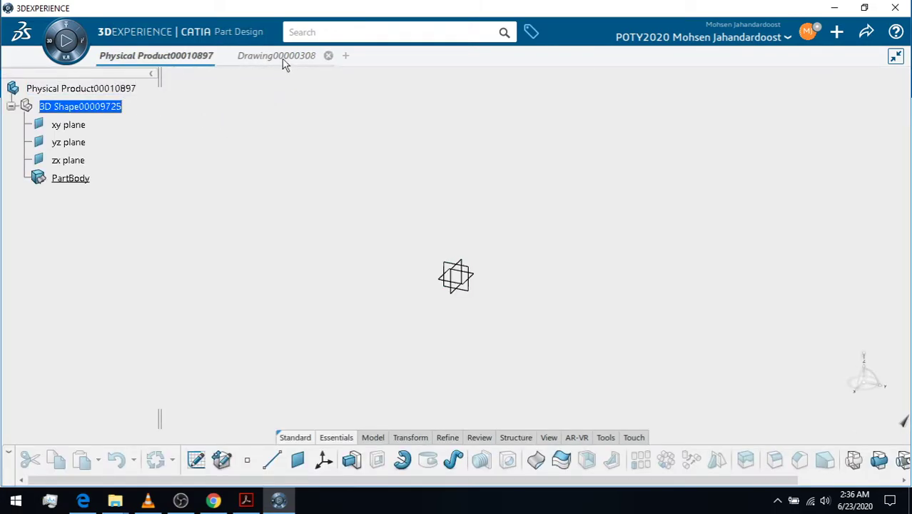
pyautogui.moveTo(278, 63)
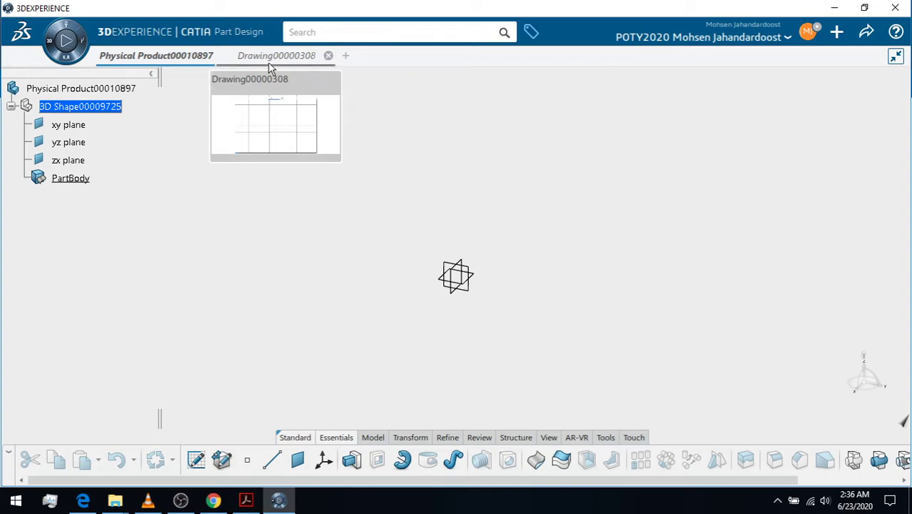
pyautogui.click(307, 58)
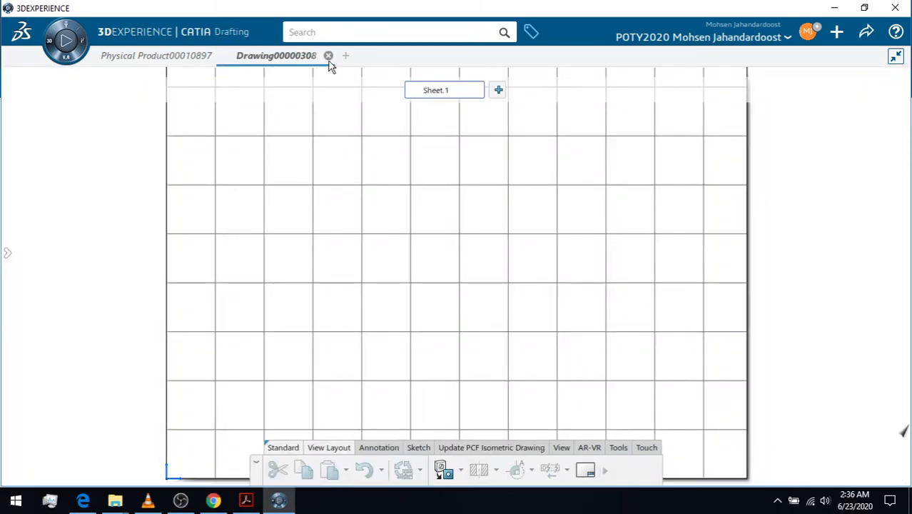
pyautogui.click(329, 57)
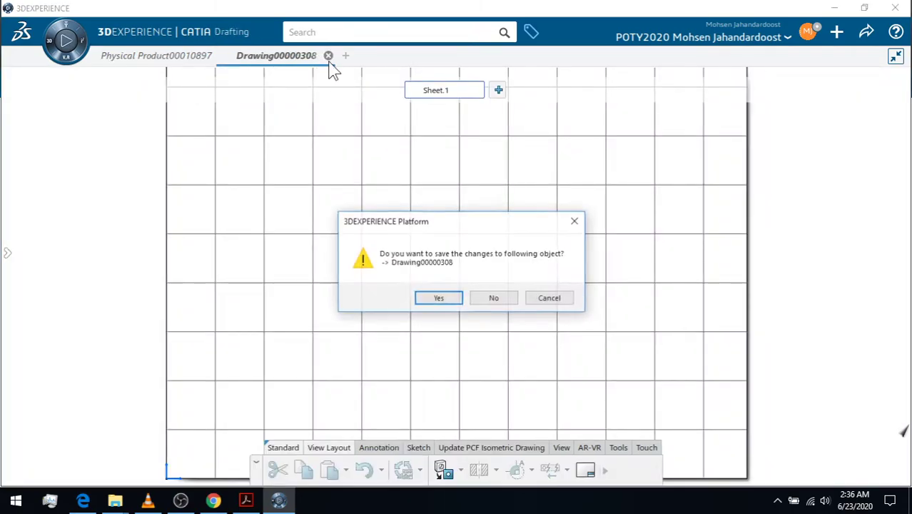
pyautogui.click(494, 299)
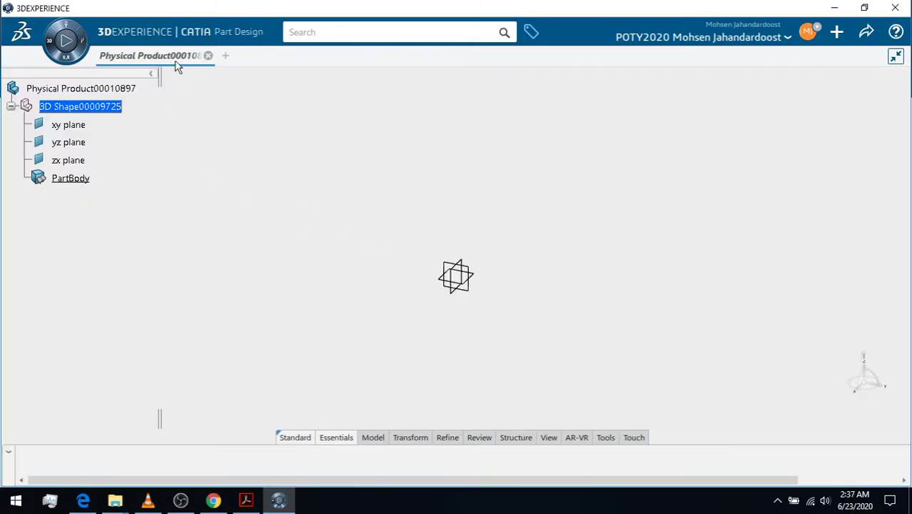
# Display the part's Standard commands and examine the save, share and export options available for it.
pyautogui.moveTo(295, 436)
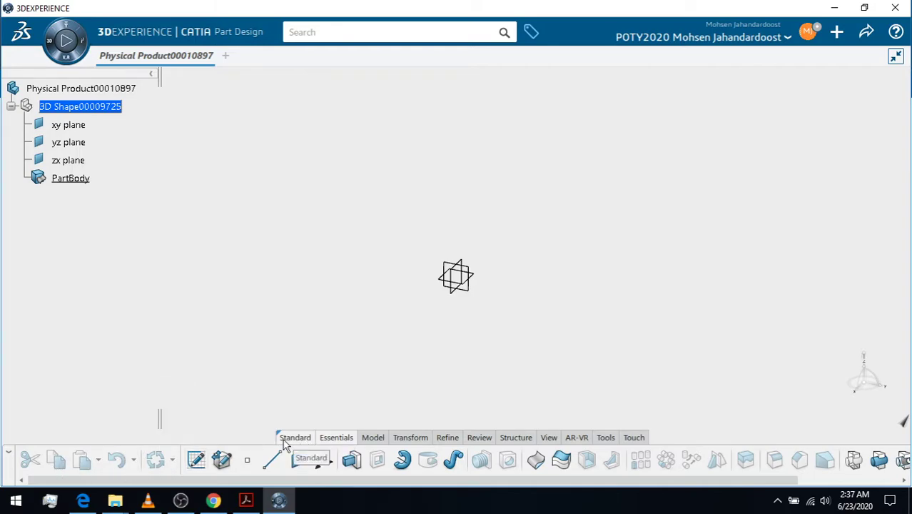
pyautogui.click(285, 438)
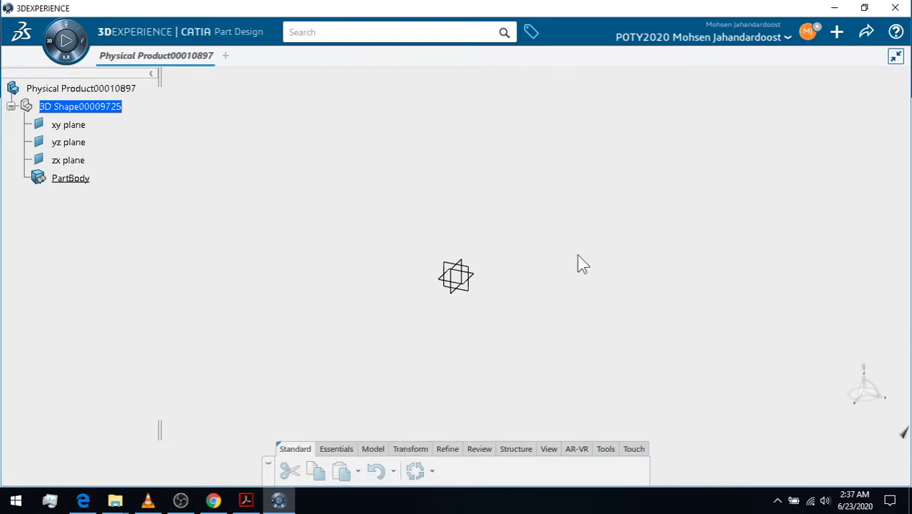
pyautogui.click(864, 33)
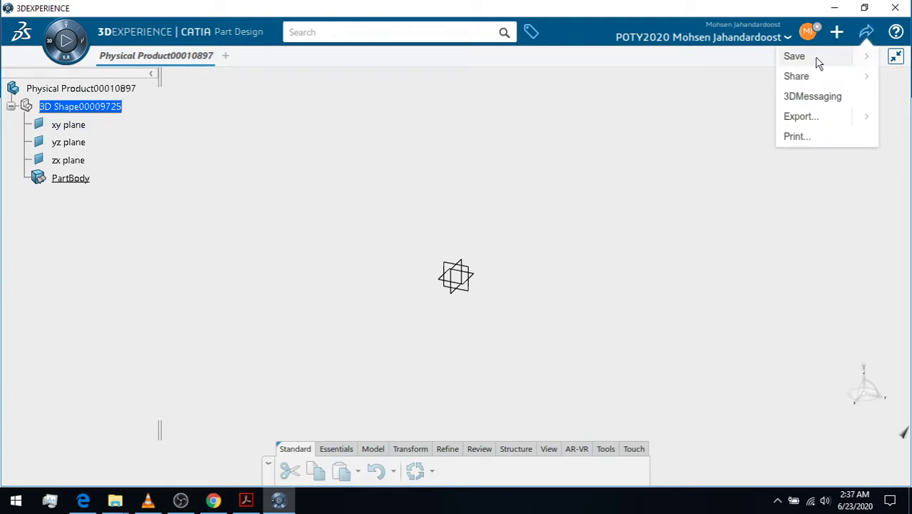
pyautogui.click(746, 93)
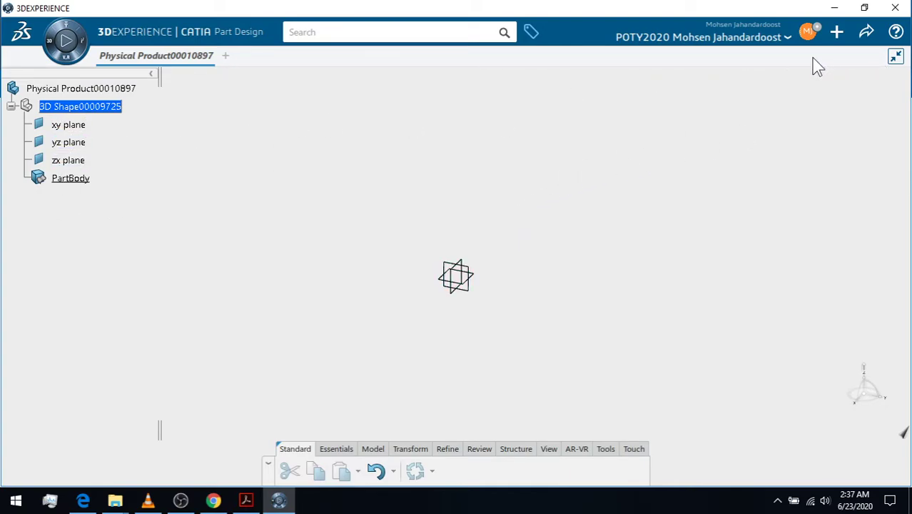
# Open the preferences and enable the symbolic representation display for Thread / Tap in the 3D Modeling Core Part Design settings.
pyautogui.click(809, 39)
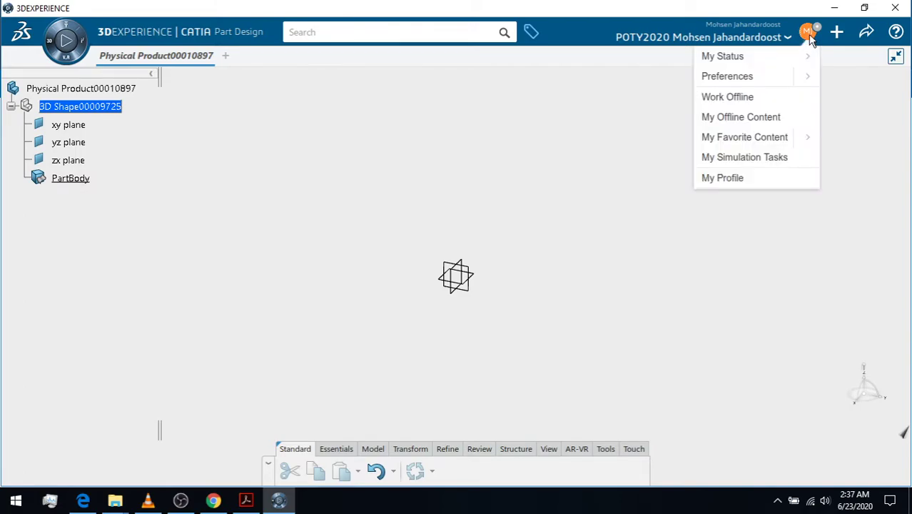
pyautogui.click(721, 78)
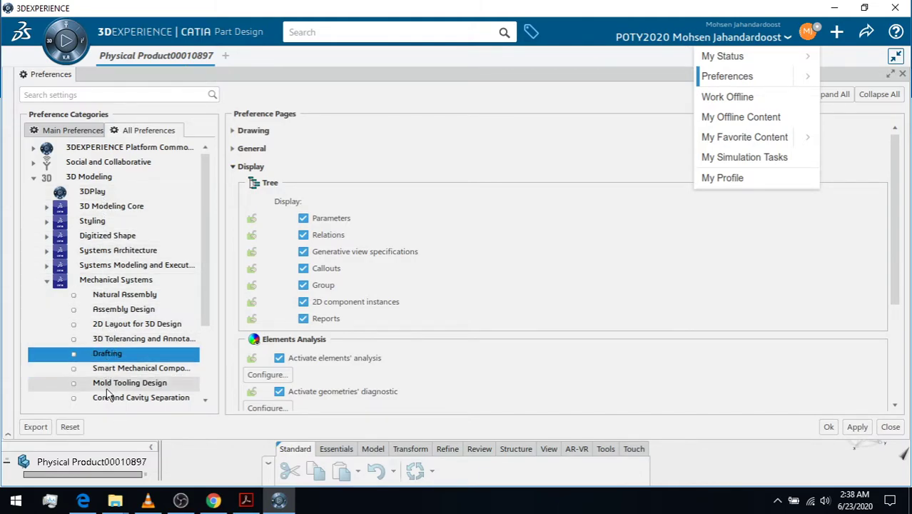
pyautogui.click(61, 281)
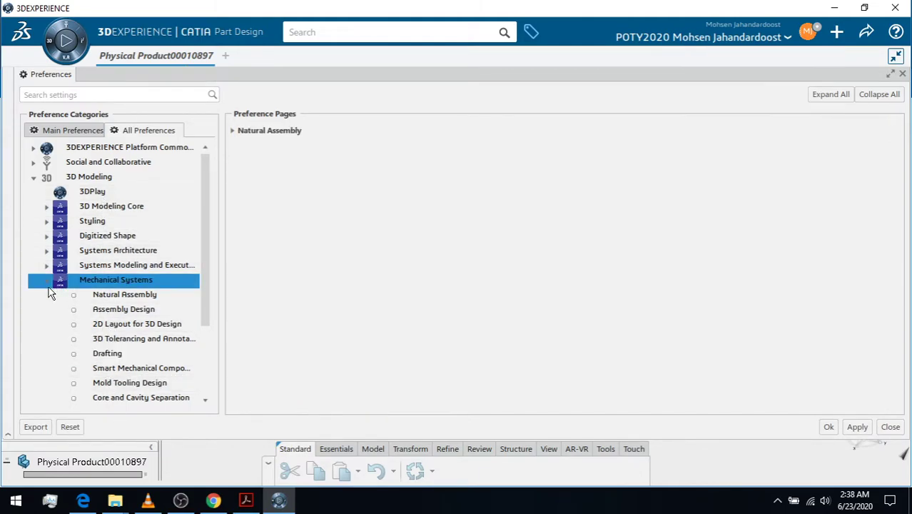
pyautogui.click(41, 207)
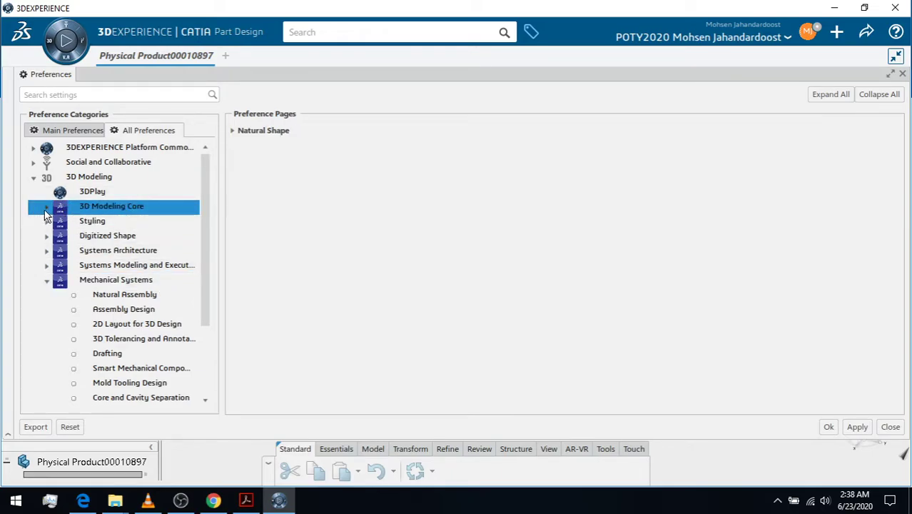
pyautogui.click(46, 207)
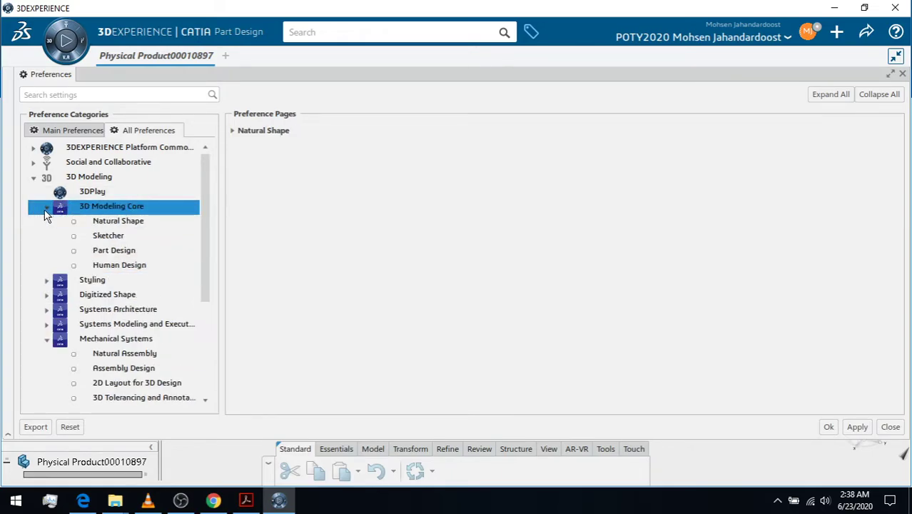
pyautogui.click(105, 248)
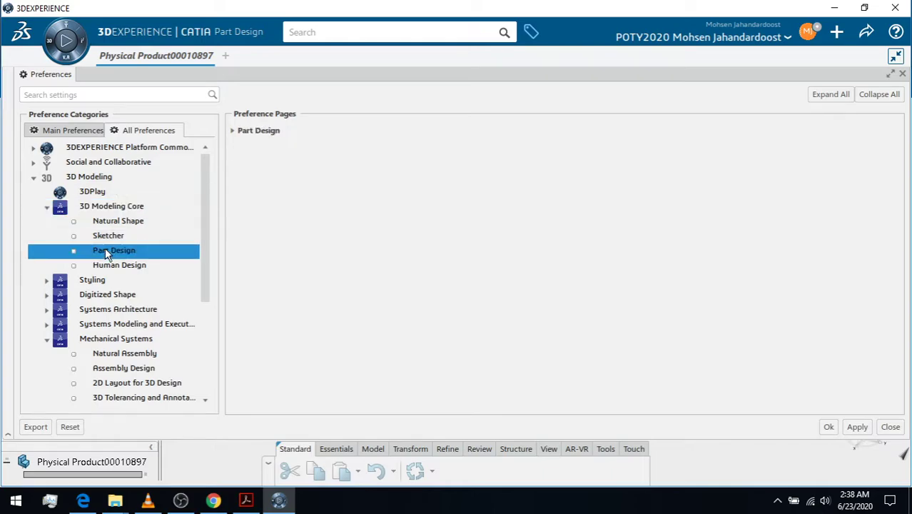
pyautogui.click(234, 132)
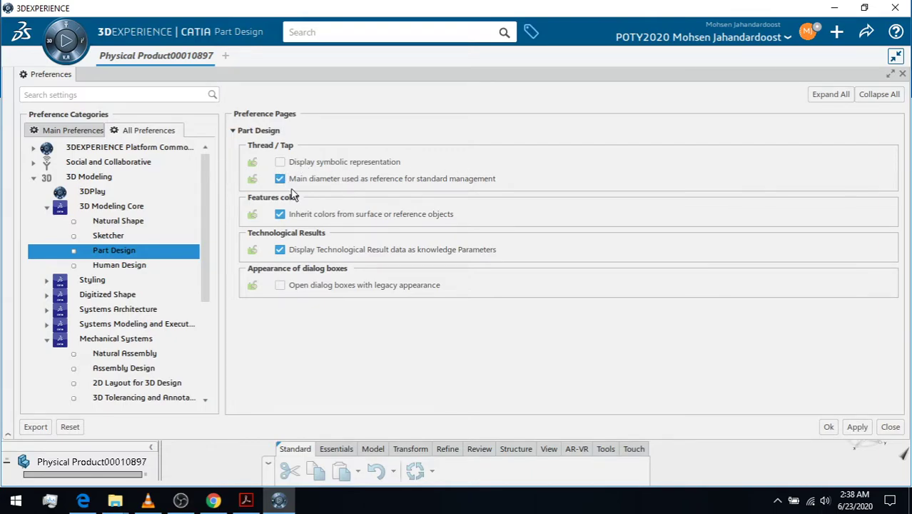
pyautogui.click(280, 162)
# Examine the General and Modeling main preferences, expanding the Modeling pages to review the parameters, relations, design tables and units settings.
pyautogui.click(57, 136)
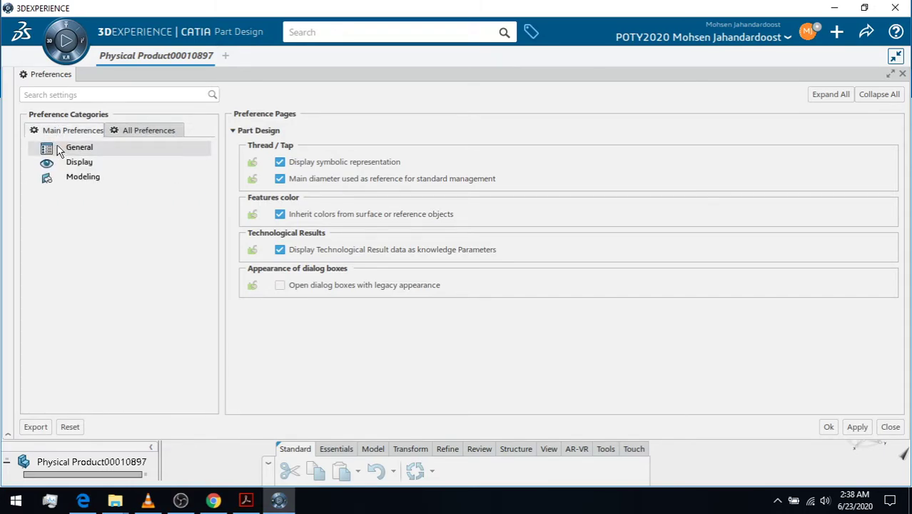
pyautogui.click(73, 151)
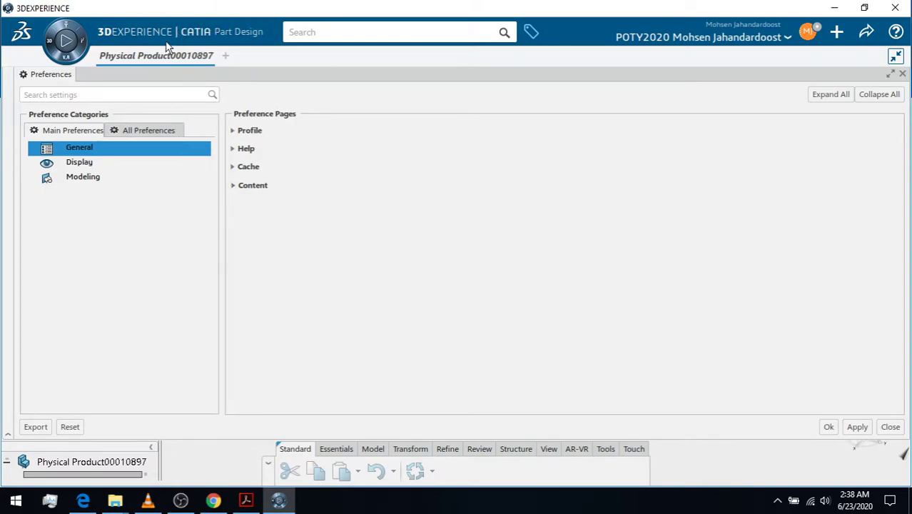
pyautogui.click(84, 183)
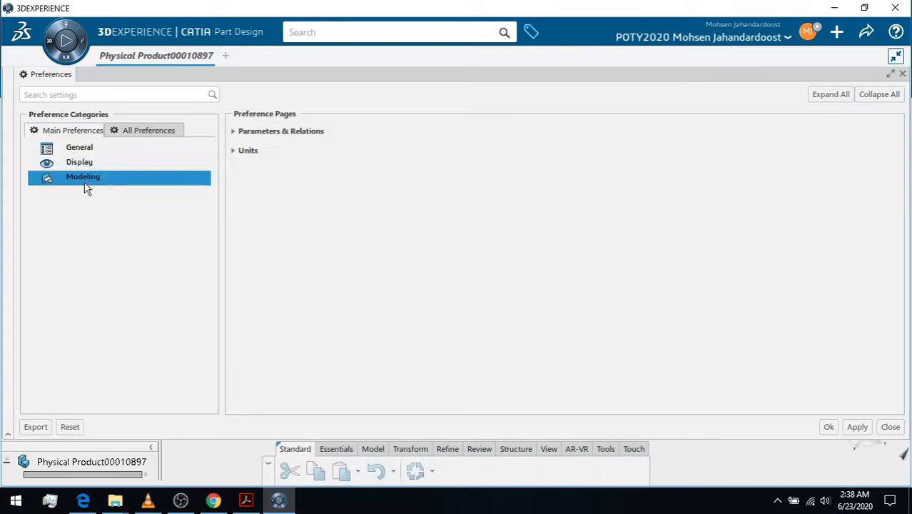
pyautogui.click(834, 99)
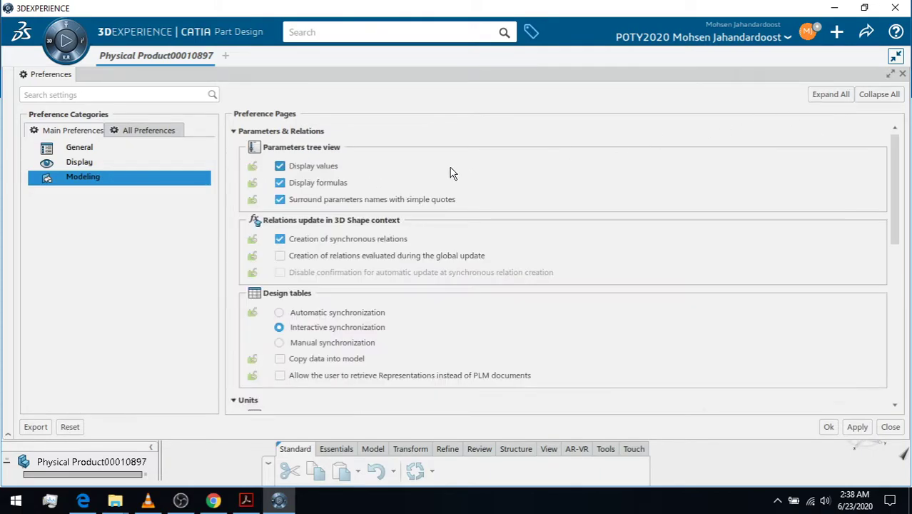
pyautogui.scroll(-3, 330, 207)
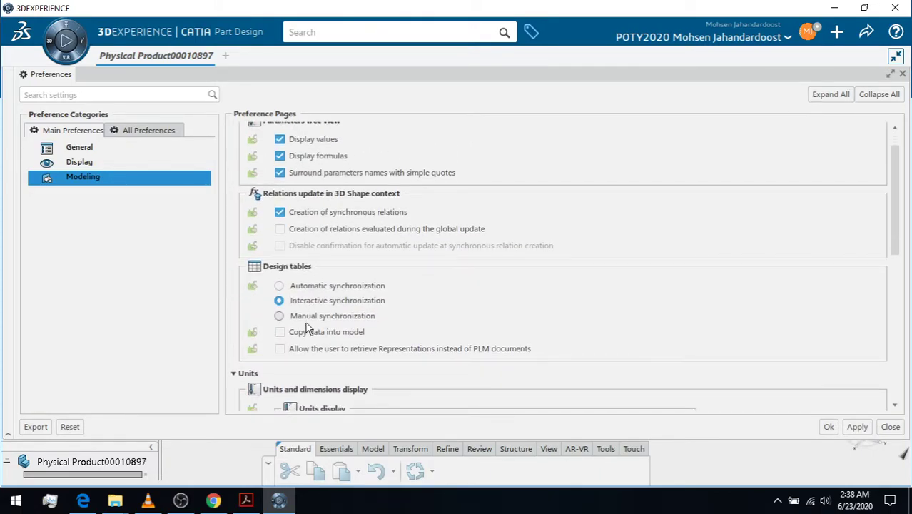
pyautogui.scroll(-5, 300, 256)
pyautogui.scroll(6, 310, 286)
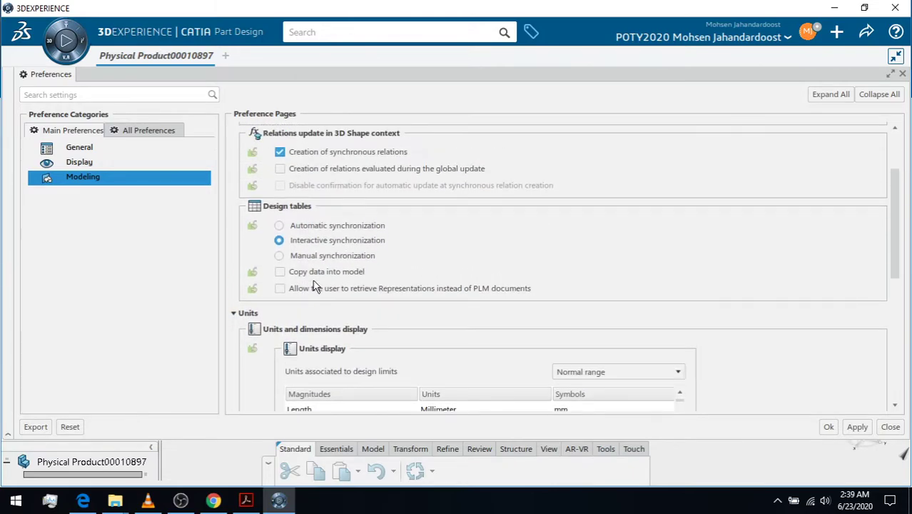
pyautogui.scroll(-8, 316, 286)
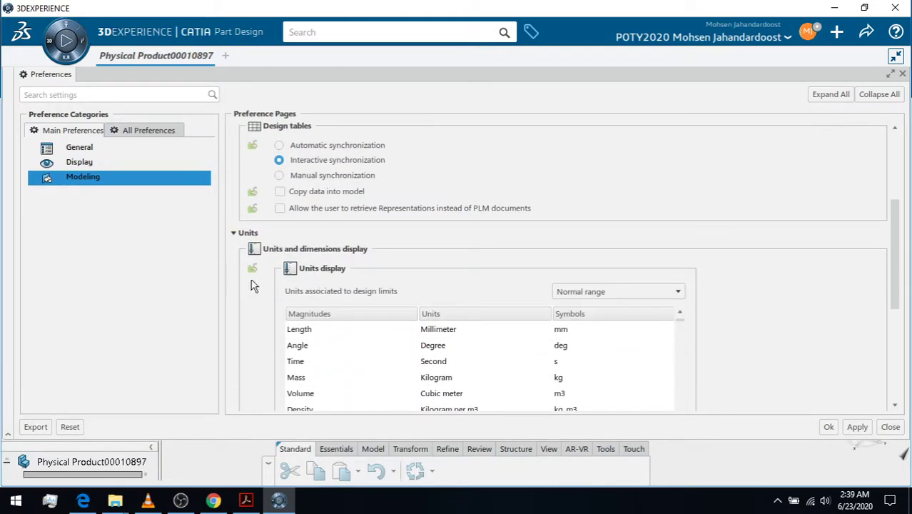
pyautogui.scroll(-2, 315, 290)
pyautogui.scroll(2, 521, 343)
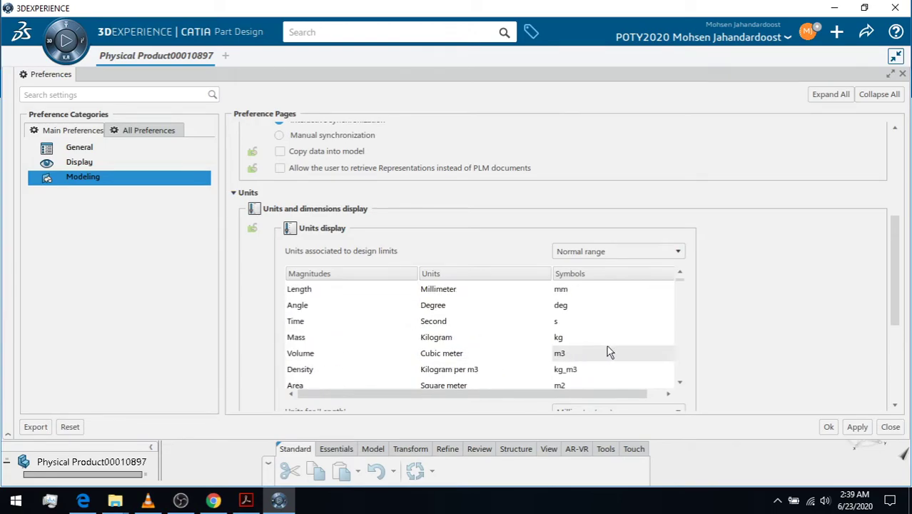
pyautogui.scroll(-1, 749, 299)
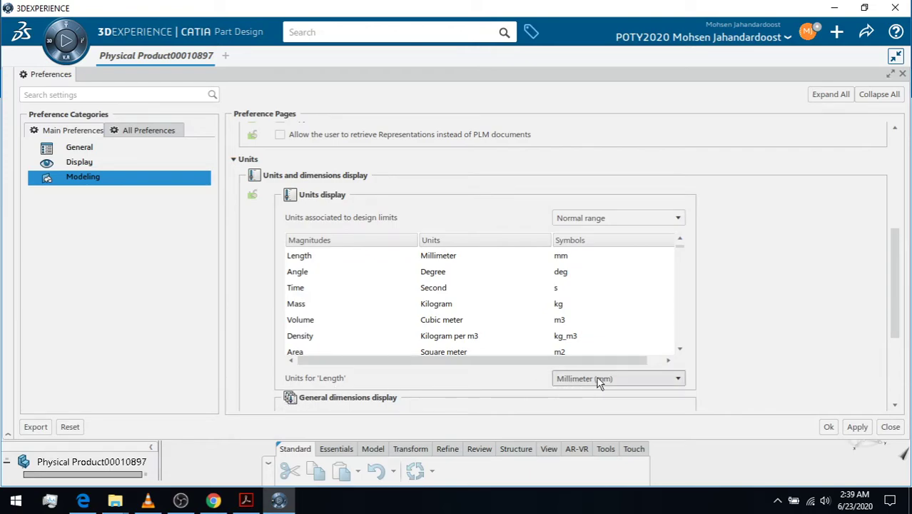
# Switch the length unit to Meter, to Inch and back to Millimeter (mm), and accept the preferences.
pyautogui.click(621, 382)
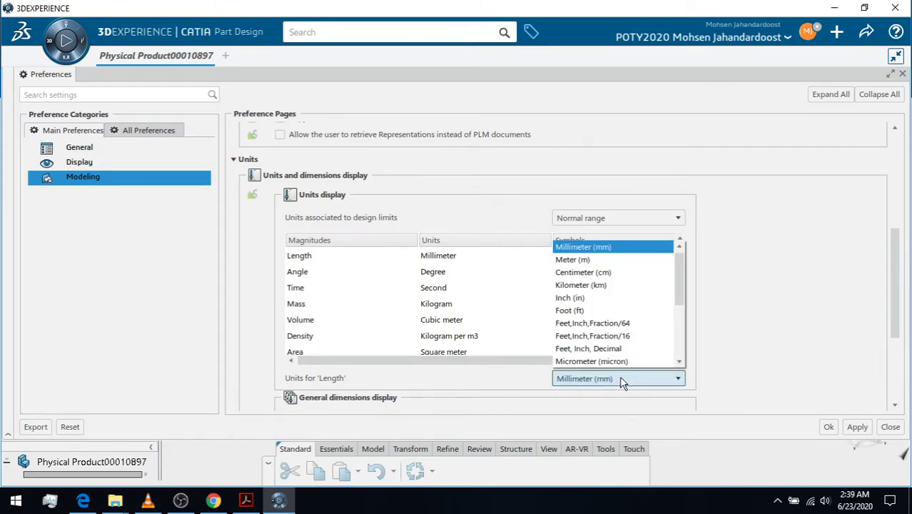
pyautogui.click(582, 259)
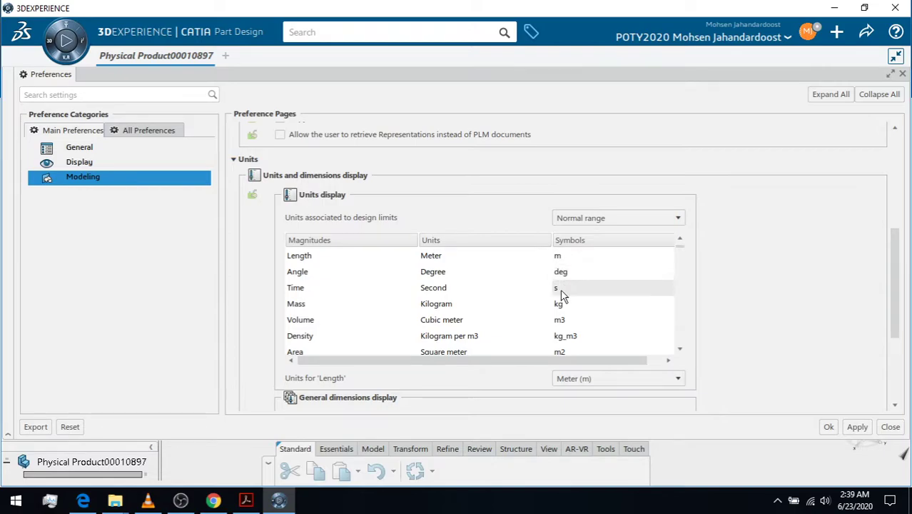
pyautogui.click(583, 380)
pyautogui.click(598, 297)
pyautogui.click(577, 381)
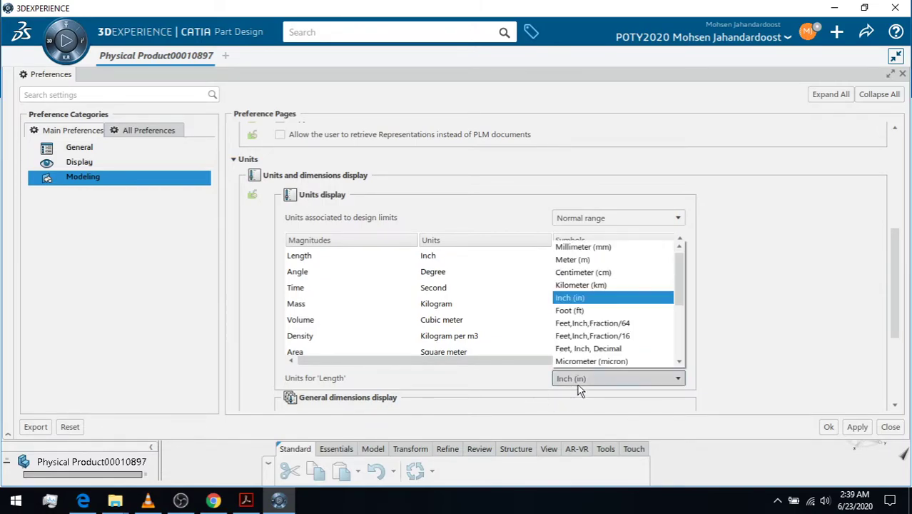
pyautogui.click(583, 247)
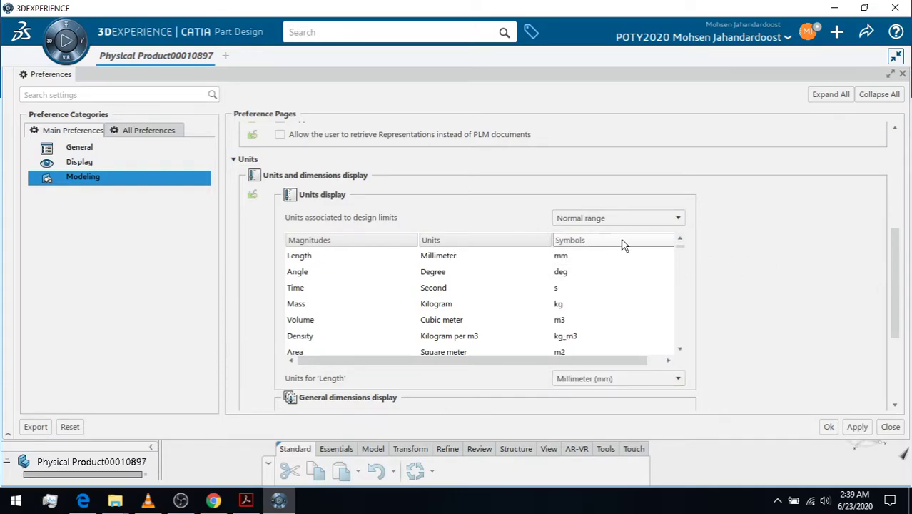
pyautogui.moveTo(901, 303); pyautogui.dragTo(900, 210)
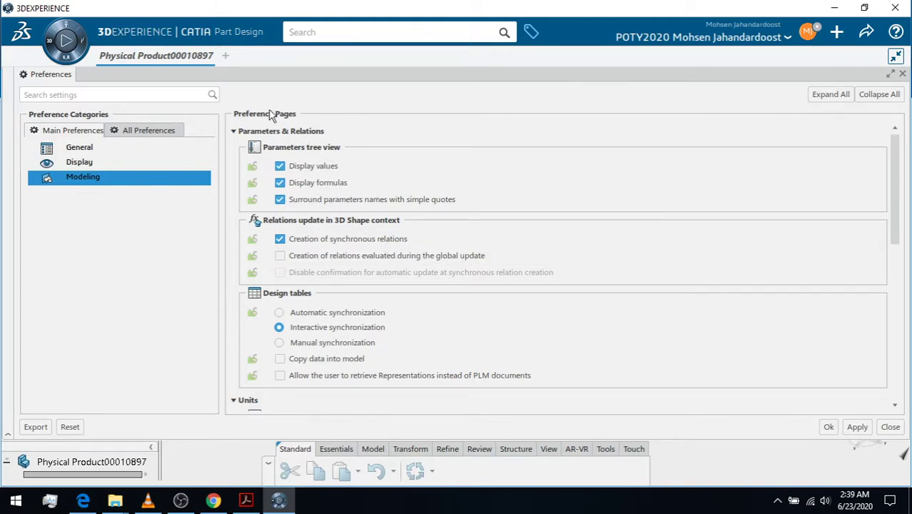
pyautogui.click(829, 427)
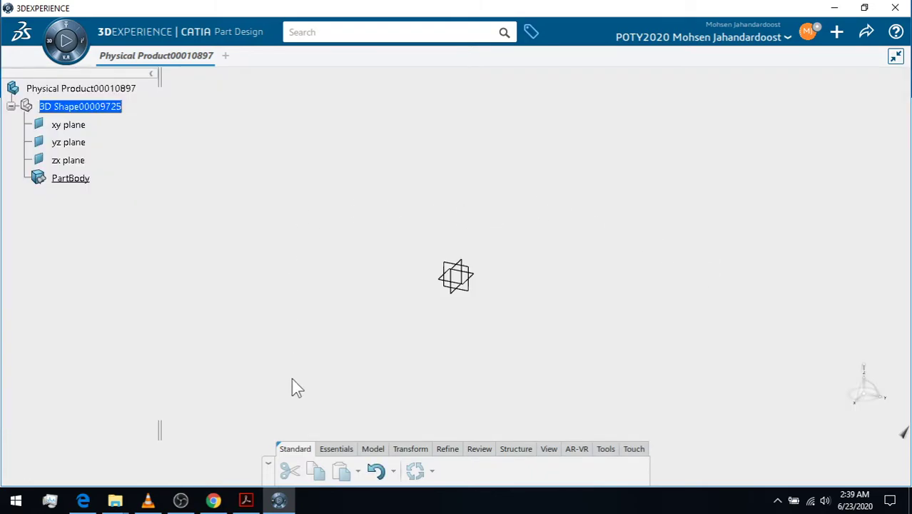
# Switch to Adobe Acrobat to examine the dimensions and equations in the Equation1.pdf drawing, and return to 3DEXPERIENCE.
pyautogui.click(246, 500)
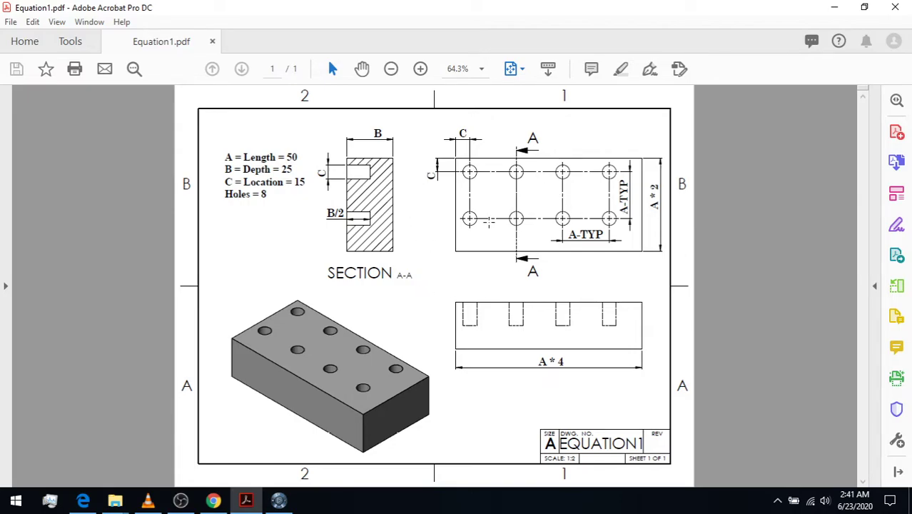
pyautogui.moveTo(278, 502)
pyautogui.click(279, 500)
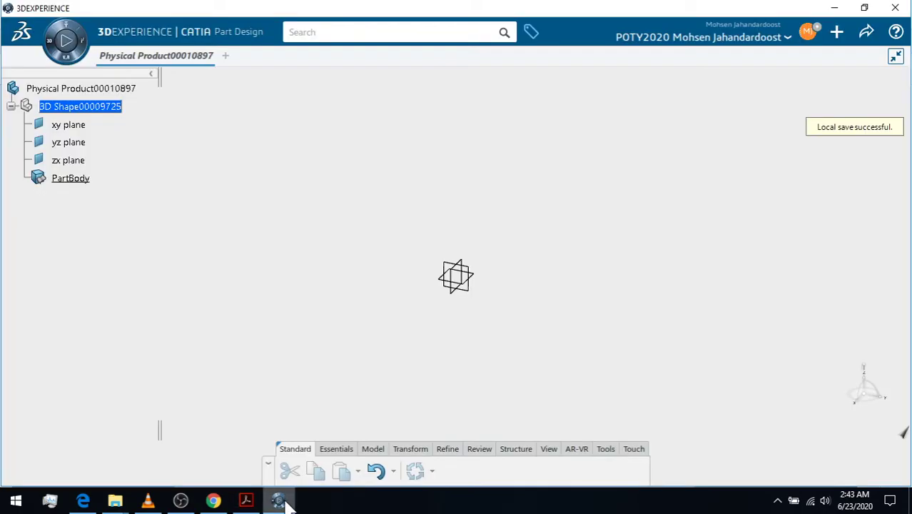
# Start a new sketch on the xy plane of the part.
pyautogui.click(64, 142)
pyautogui.click(67, 126)
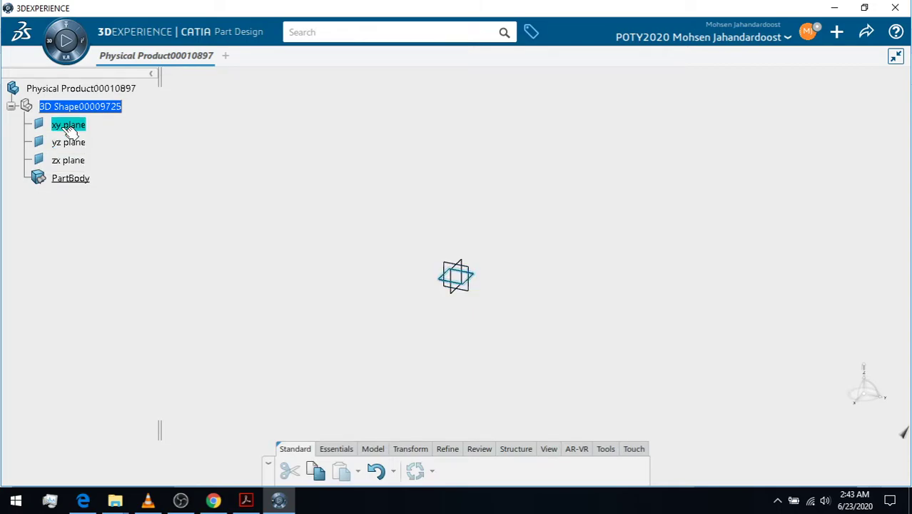
pyautogui.click(327, 451)
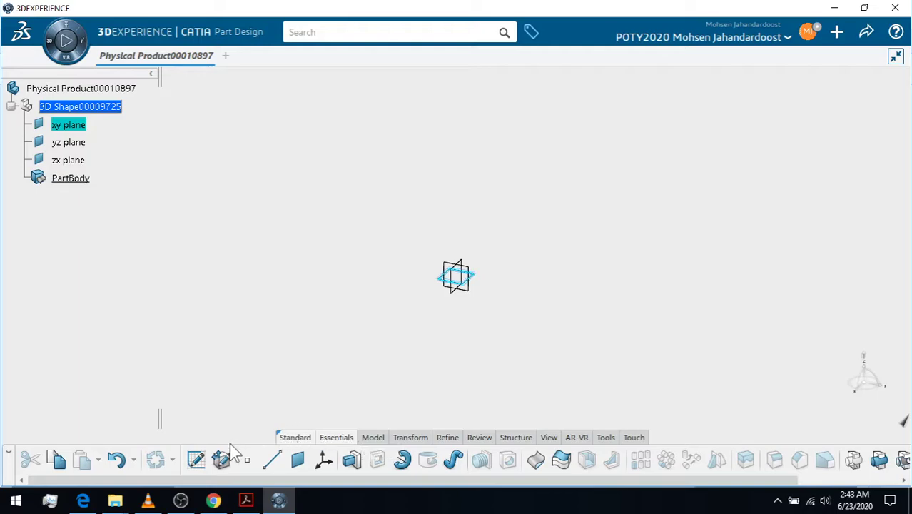
pyautogui.click(196, 460)
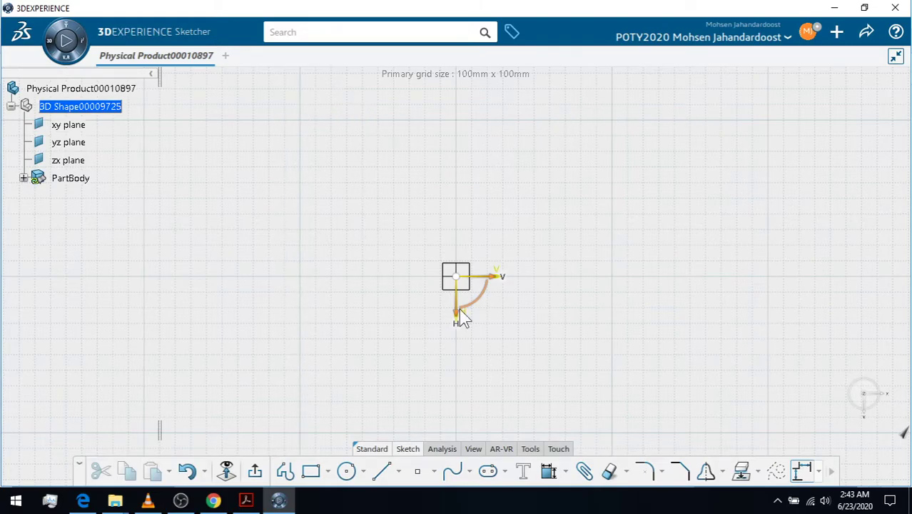
# Draw a centered rectangle about 140 mm wide and 120 mm high with its center on the sketch origin.
pyautogui.click(329, 474)
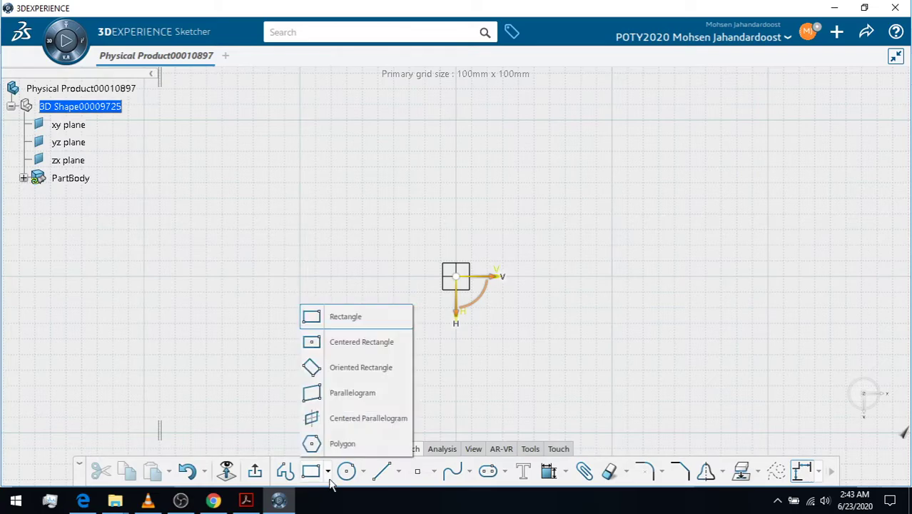
pyautogui.click(356, 344)
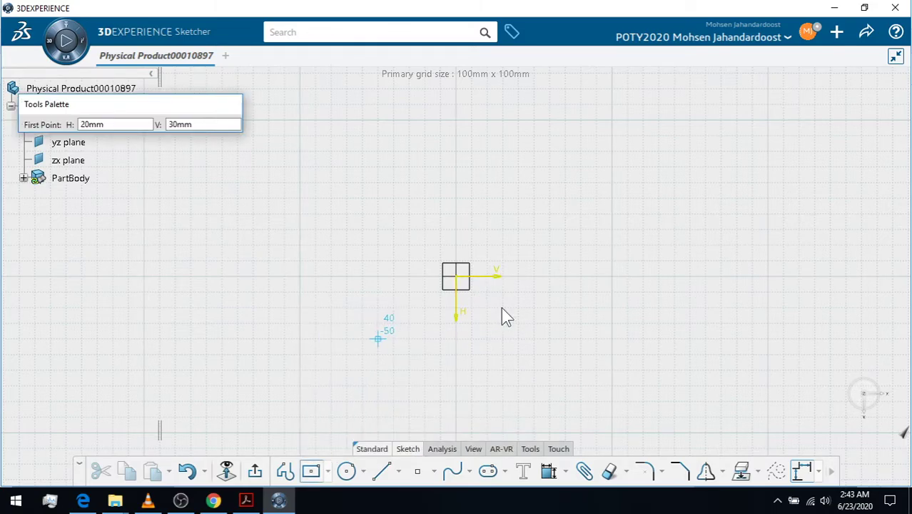
pyautogui.click(456, 277)
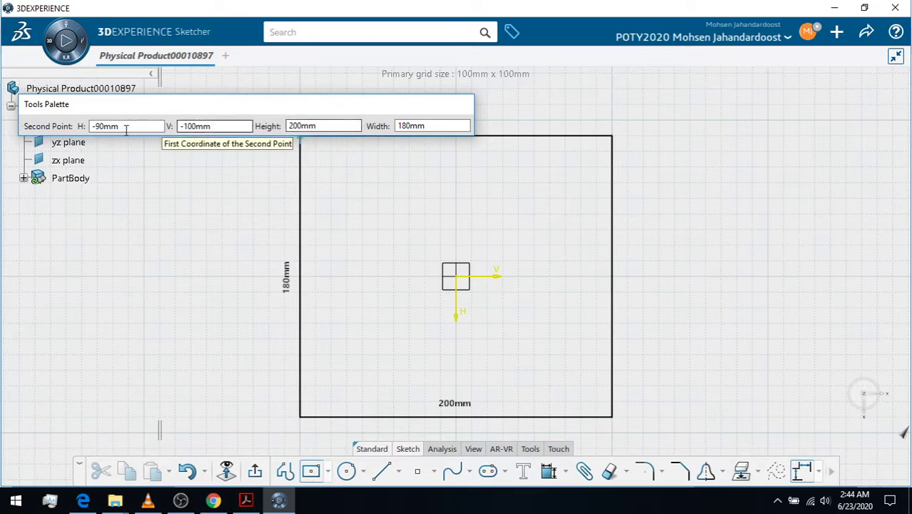
pyautogui.click(328, 125)
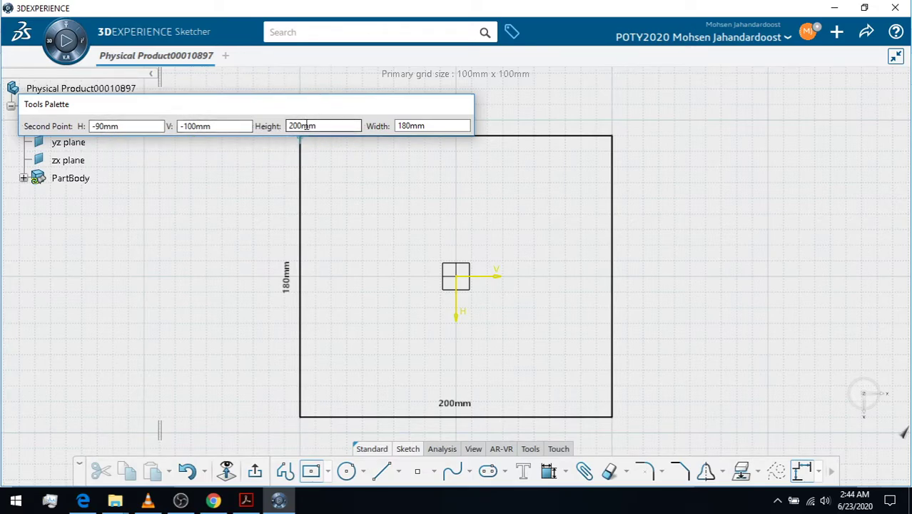
pyautogui.write('160')
pyautogui.press('Return')
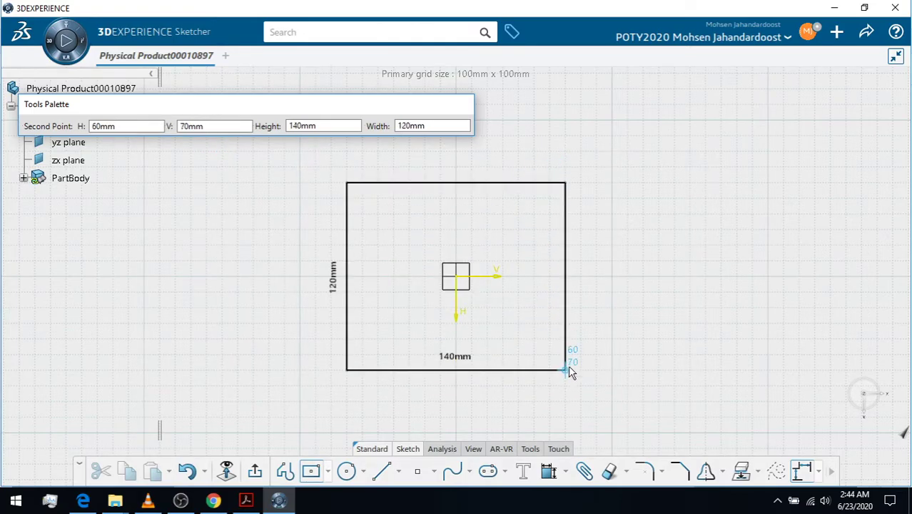
pyautogui.click(568, 370)
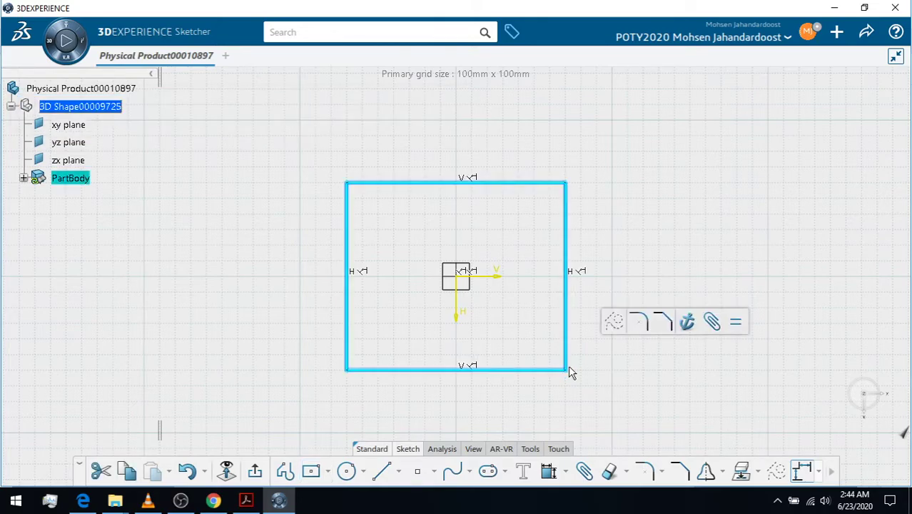
pyautogui.click(602, 254)
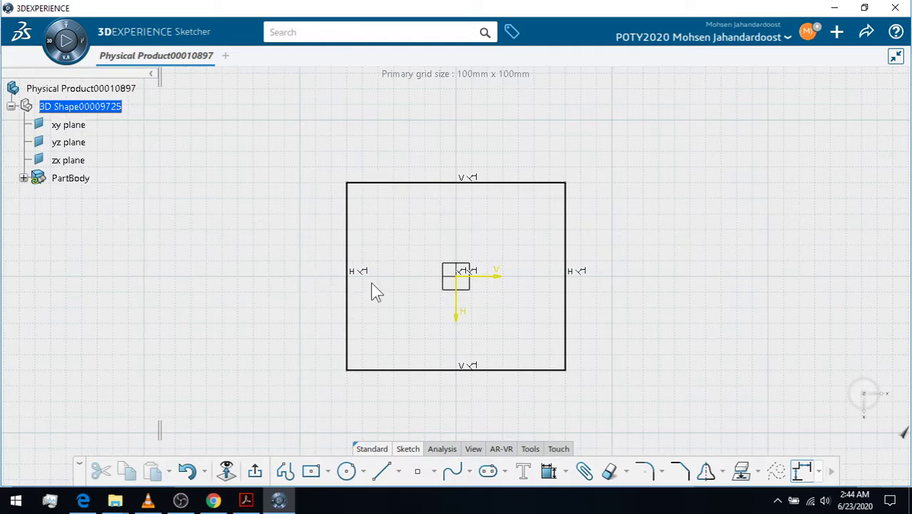
# Dimension the rectangle's right vertical side and set its length to 80 mm.
pyautogui.click(568, 223)
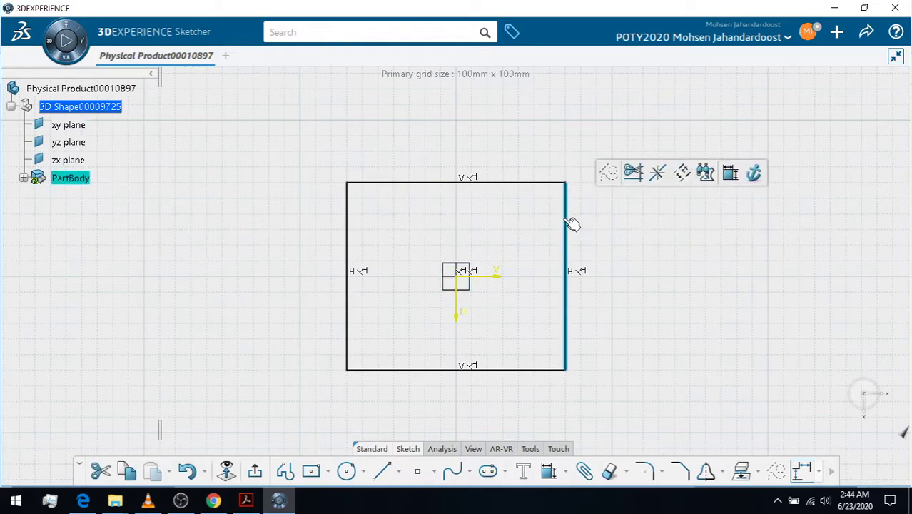
pyautogui.click(729, 175)
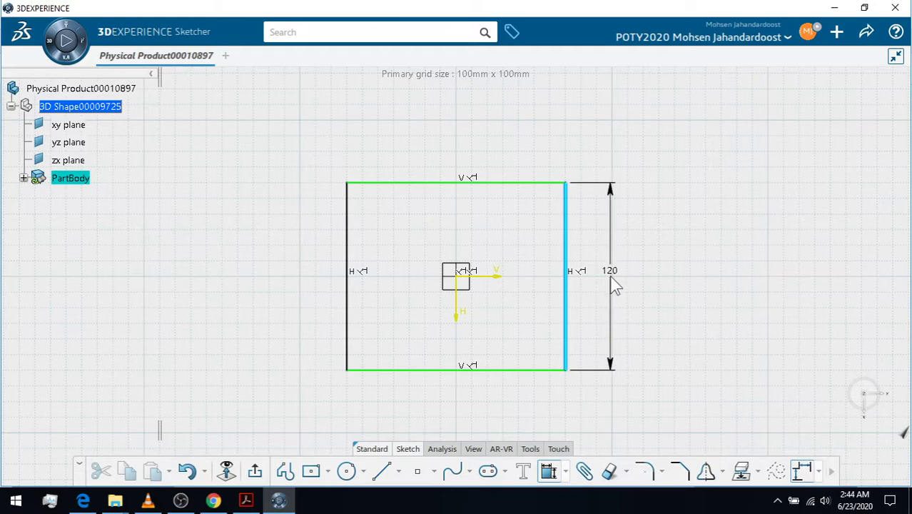
pyautogui.click(613, 282)
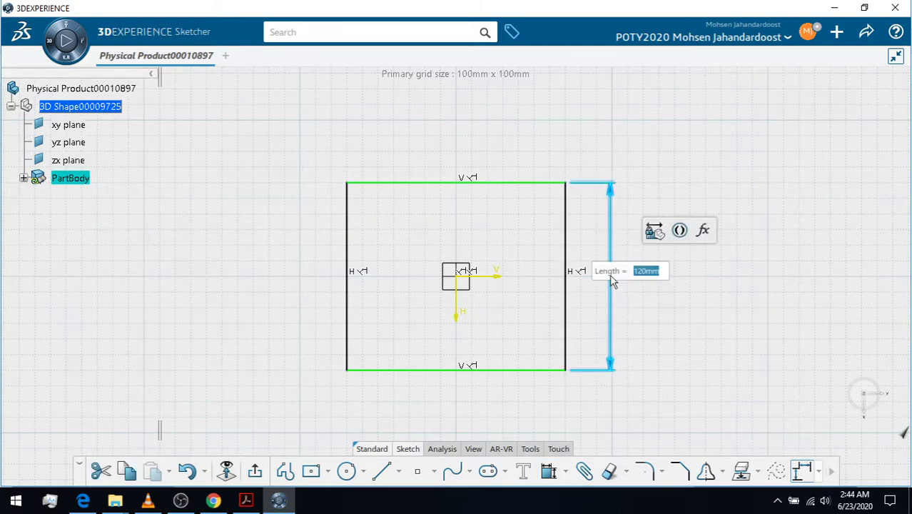
pyautogui.write('80')
pyautogui.press('Return')
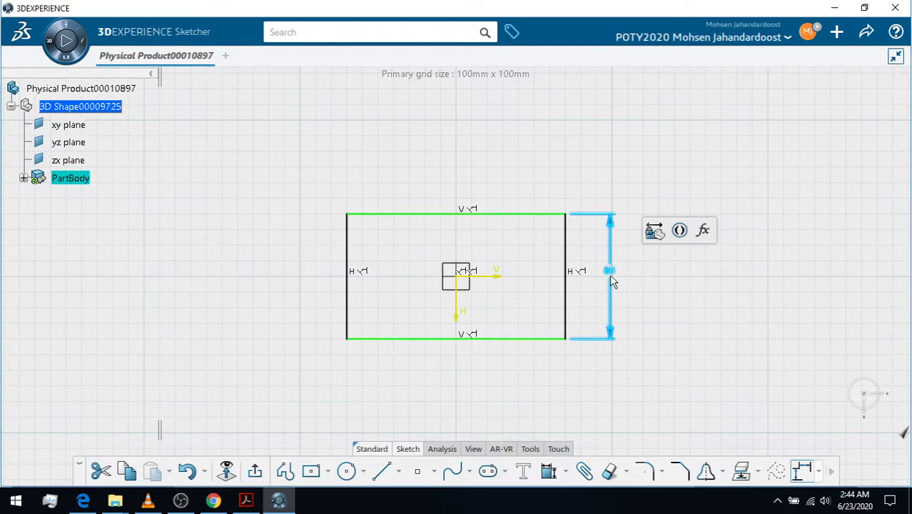
# Dimension the rectangle's upper horizontal side and accept a length of 140 mm.
pyautogui.click(528, 215)
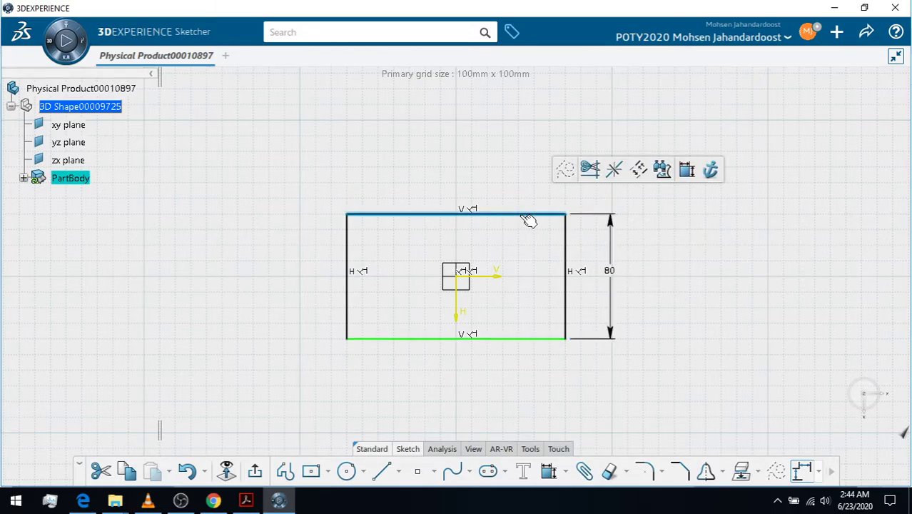
pyautogui.click(685, 171)
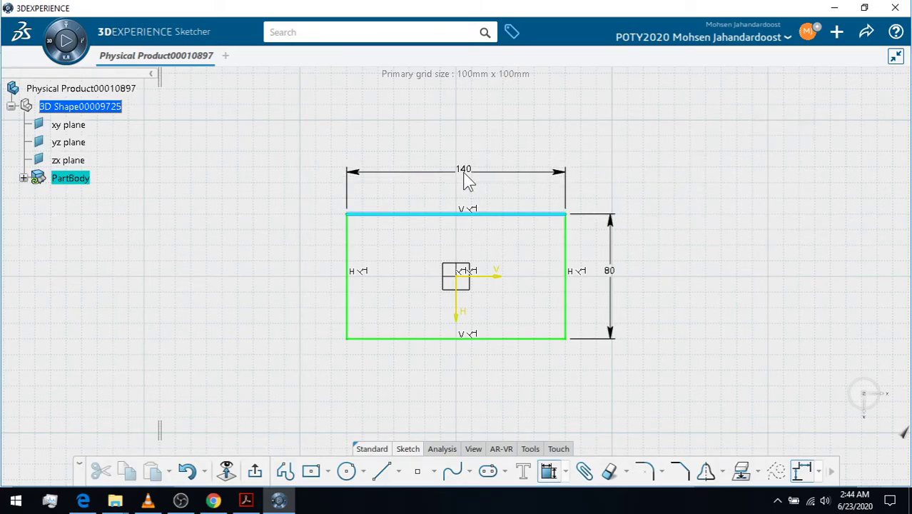
pyautogui.click(465, 177)
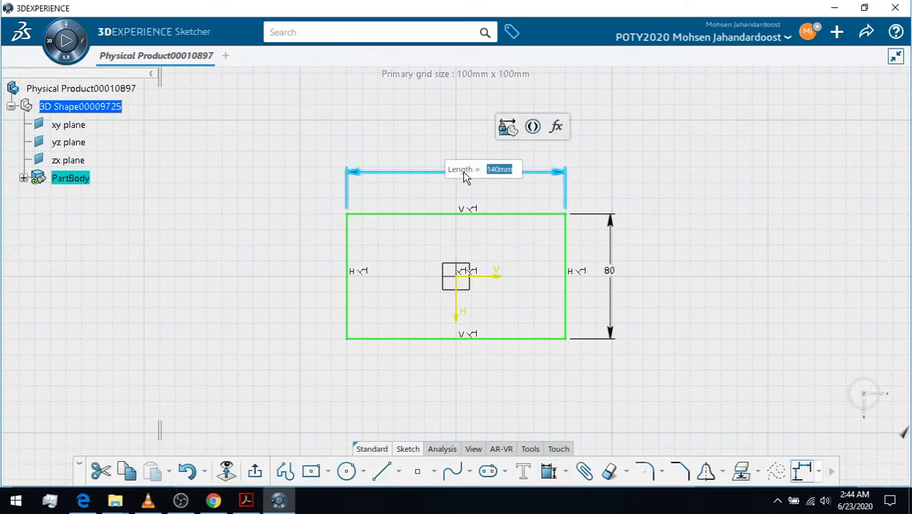
pyautogui.press('Return')
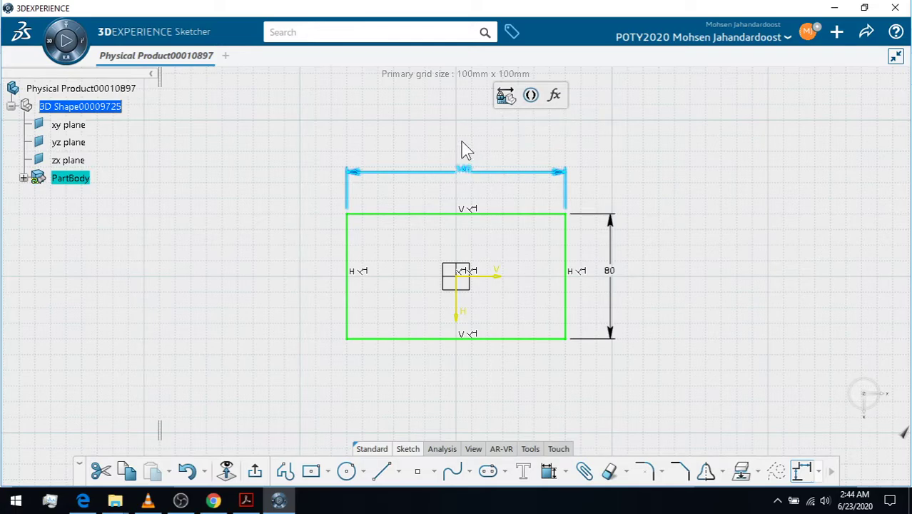
pyautogui.click(747, 197)
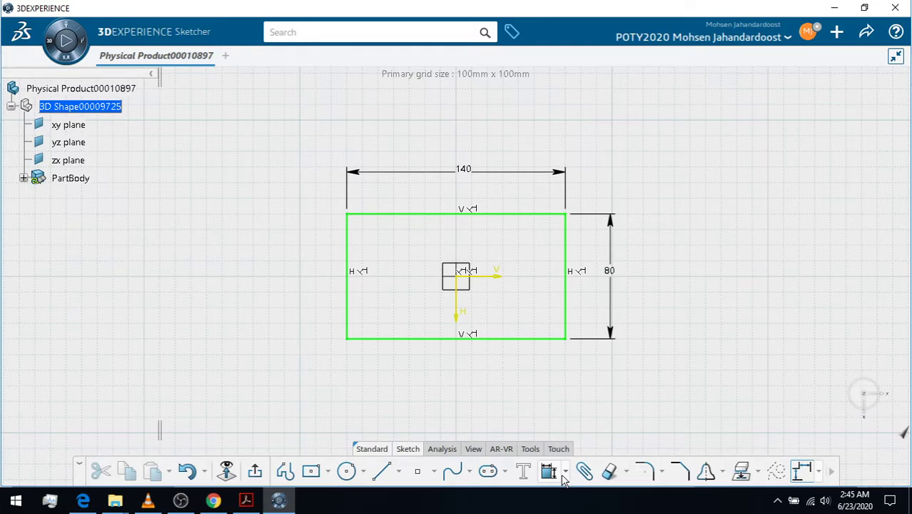
# Exit the sketch and extrude the rectangle of Sketch.1 into a block with a Pad of 50 mm length.
pyautogui.click(328, 471)
pyautogui.click(256, 471)
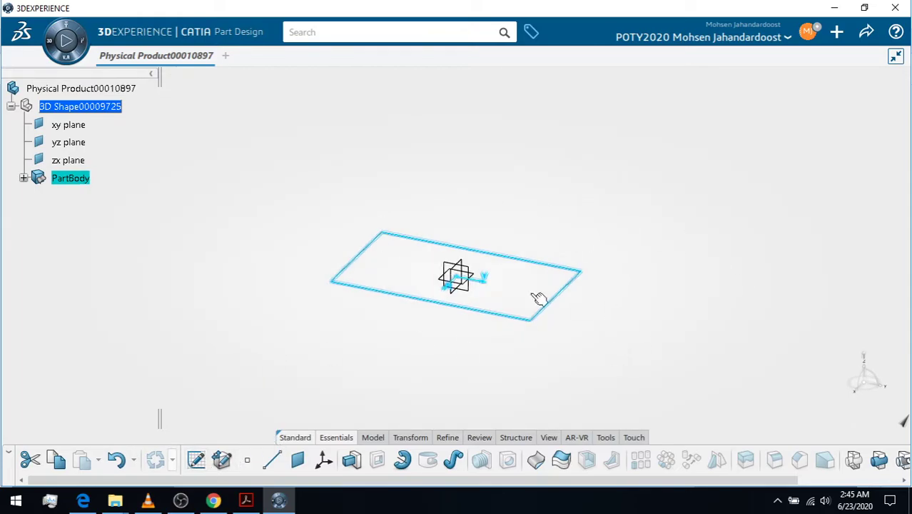
pyautogui.click(259, 349)
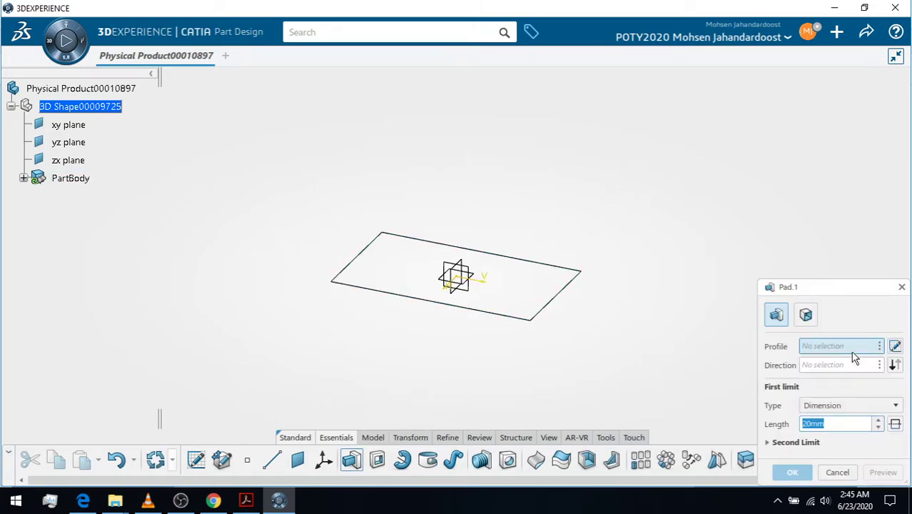
pyautogui.click(23, 178)
pyautogui.click(87, 198)
pyautogui.click(86, 197)
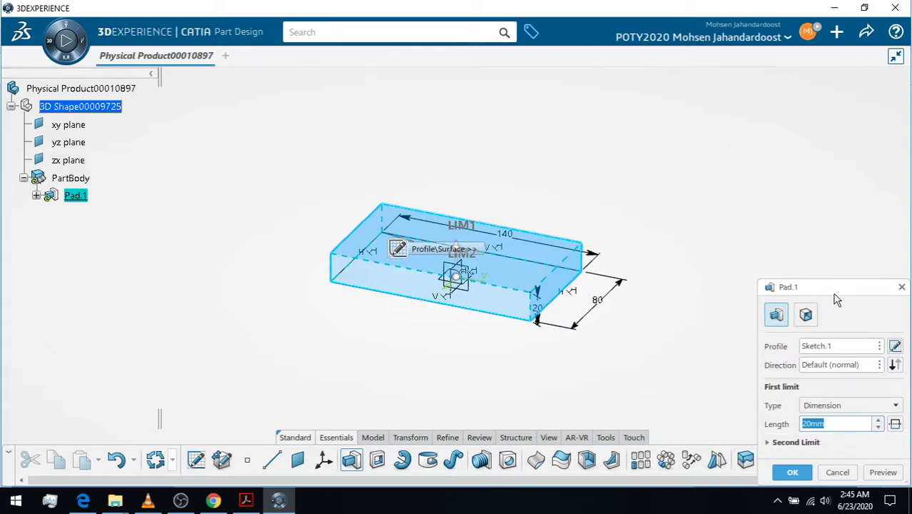
pyautogui.moveTo(837, 298); pyautogui.dragTo(809, 109)
pyautogui.click(802, 239)
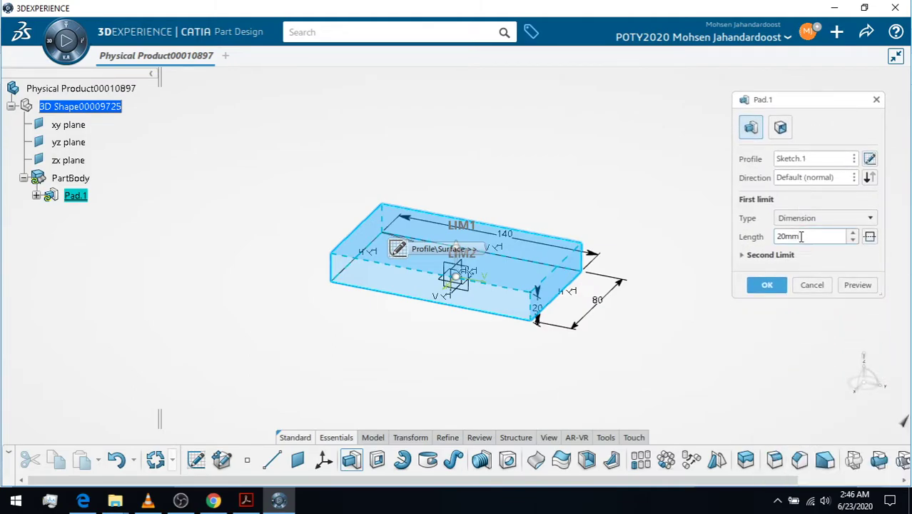
pyautogui.moveTo(804, 236); pyautogui.dragTo(771, 240)
pyautogui.write('50')
pyautogui.click(768, 285)
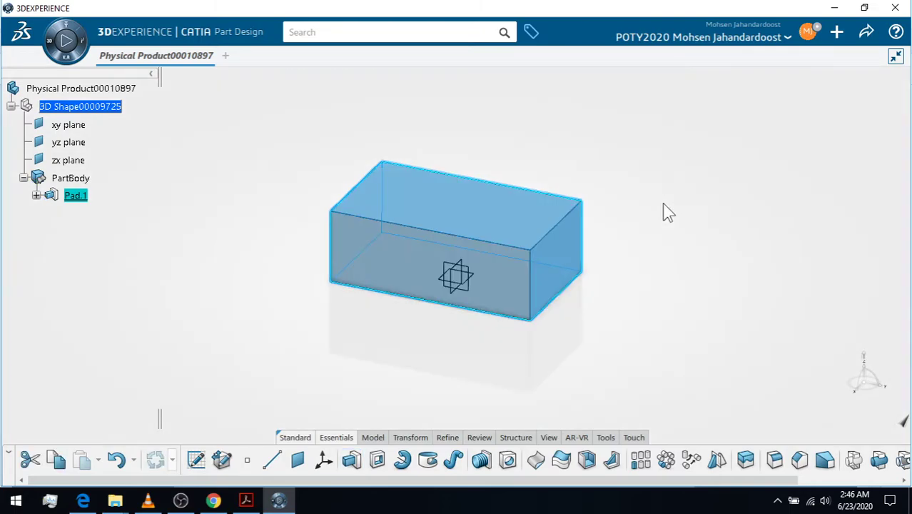
pyautogui.click(727, 204)
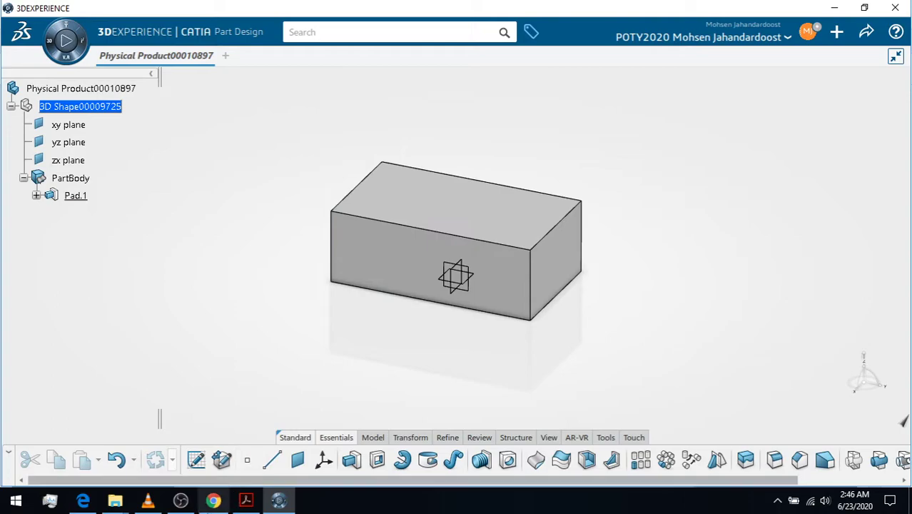
# Check the Equation1.pdf drawing in Adobe Acrobat, return to 3DEXPERIENCE and start a sketch on the block's top face.
pyautogui.click(245, 501)
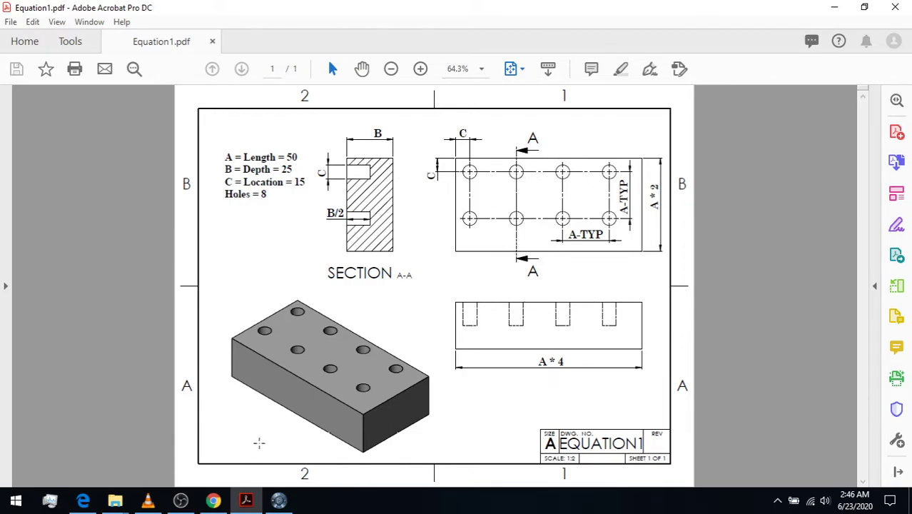
pyautogui.click(278, 500)
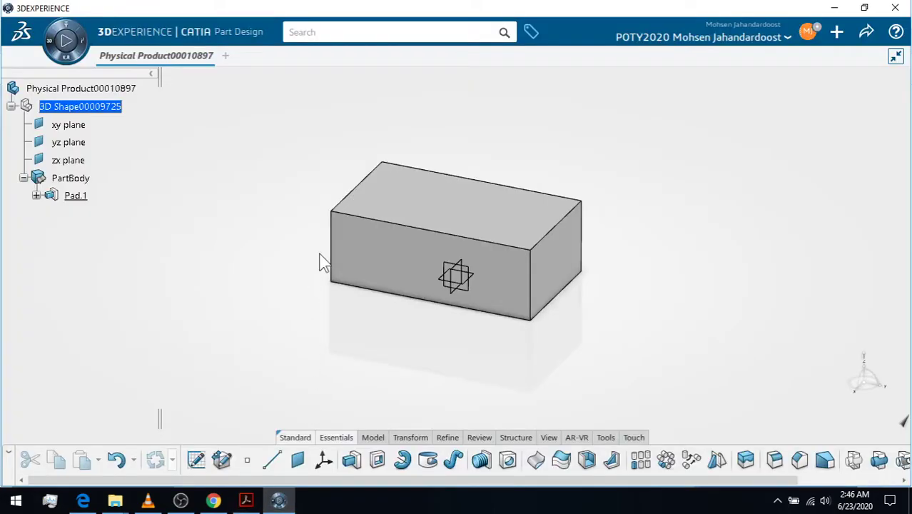
pyautogui.click(402, 187)
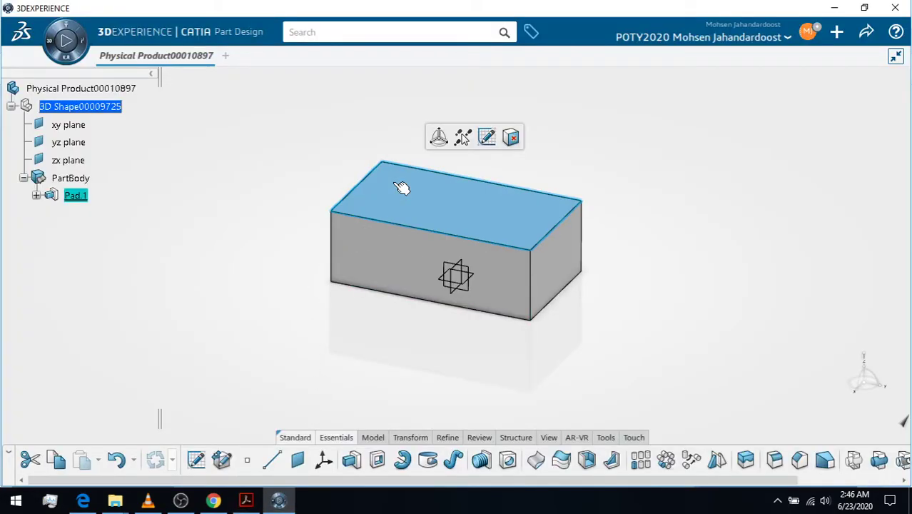
pyautogui.click(486, 138)
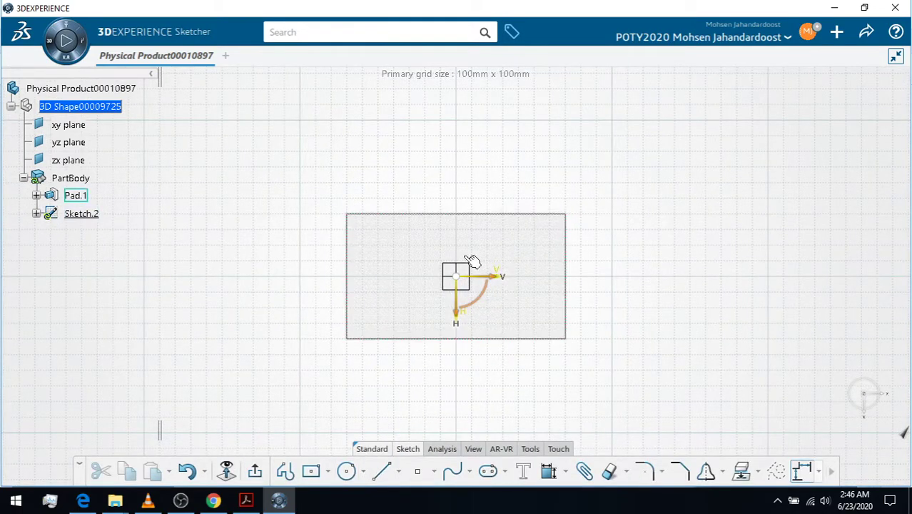
# Draw a circle about 20 mm in diameter near the face's upper-left corner, centered at H -20 mm, V -50 mm.
pyautogui.click(348, 473)
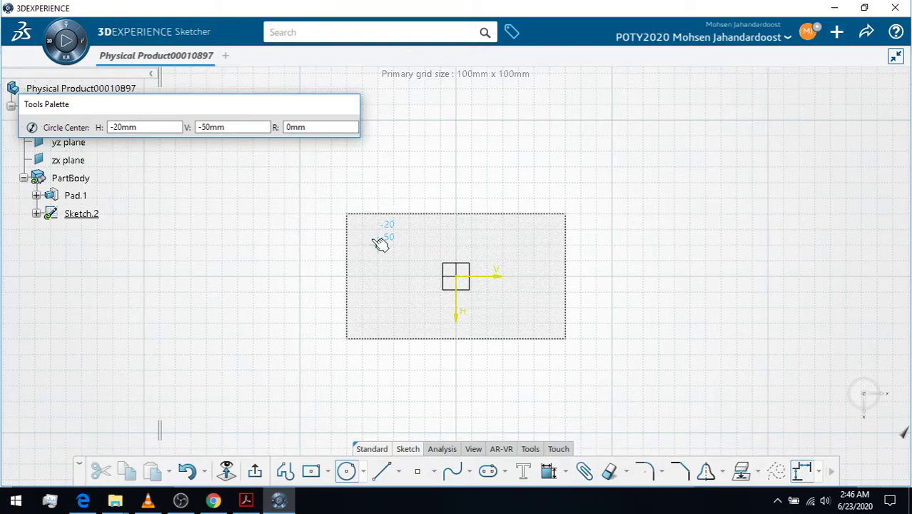
pyautogui.click(378, 245)
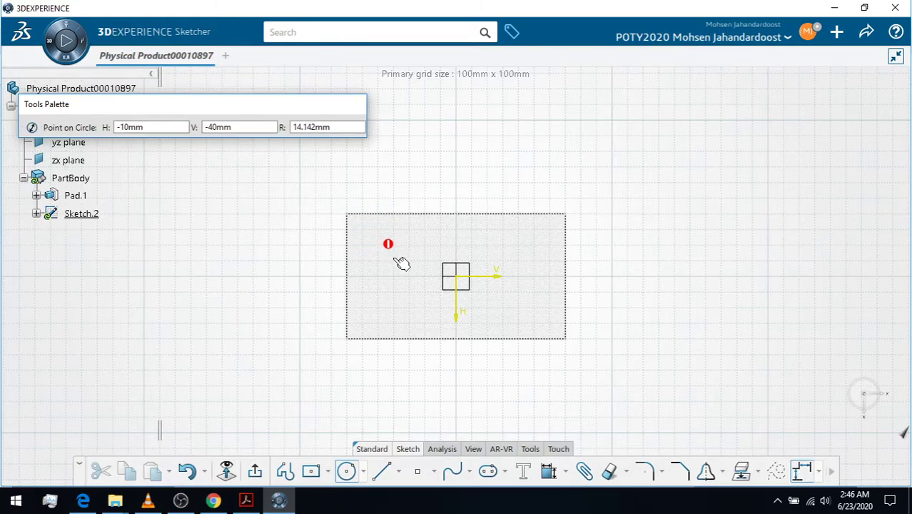
pyautogui.click(397, 252)
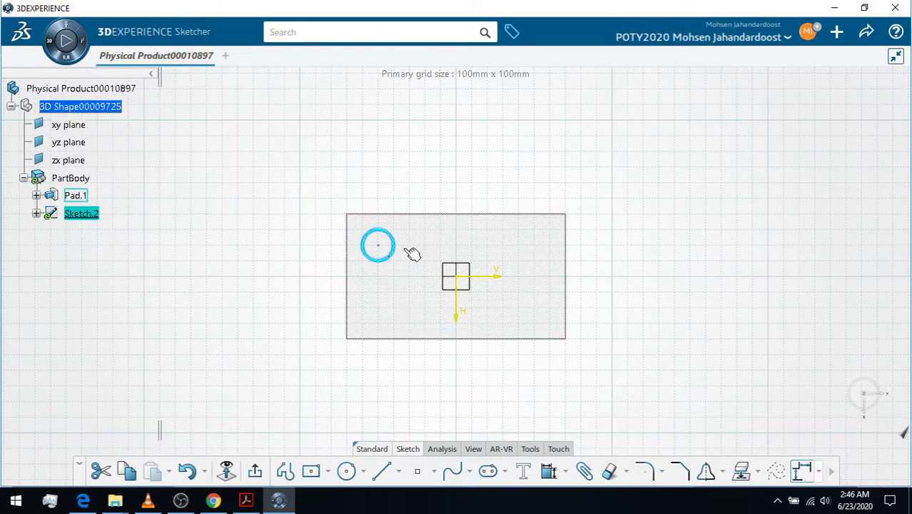
pyautogui.click(417, 213)
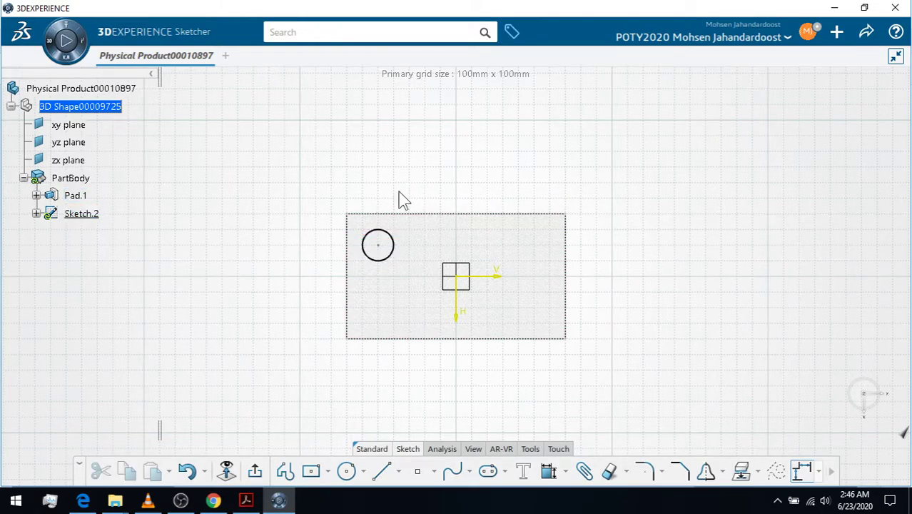
# Add a diameter dimension to the circle and accept 20 mm.
pyautogui.click(397, 253)
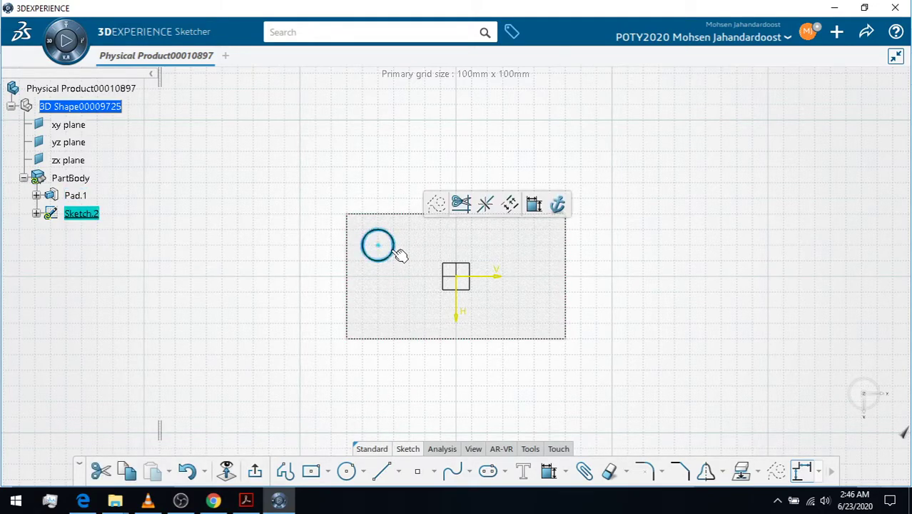
pyautogui.click(534, 205)
pyautogui.click(448, 214)
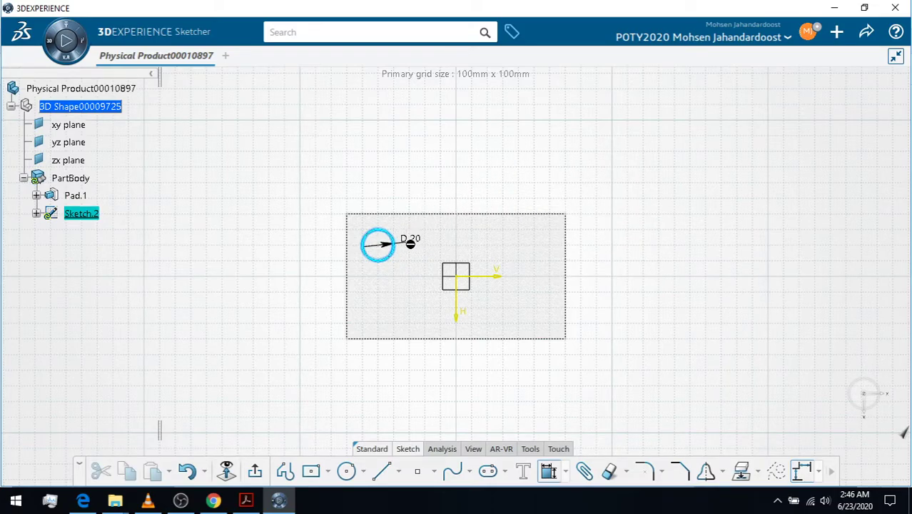
pyautogui.click(404, 279)
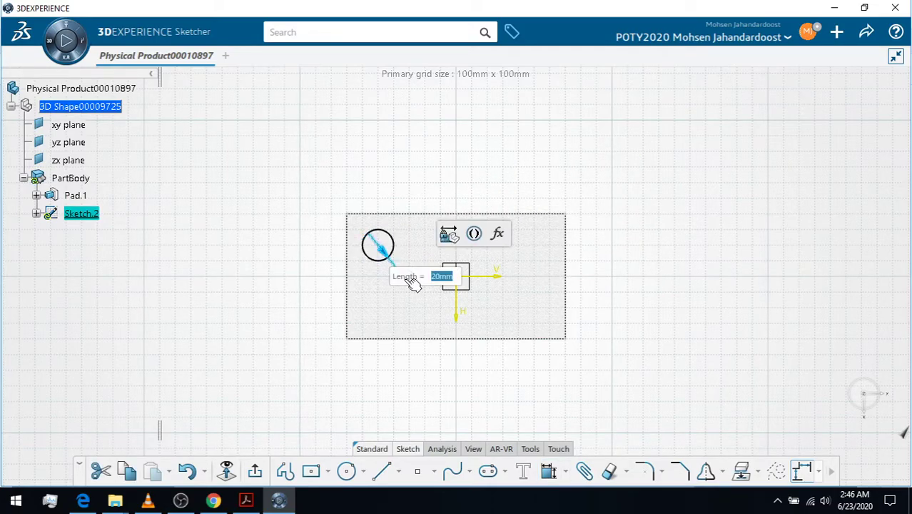
pyautogui.press('Return')
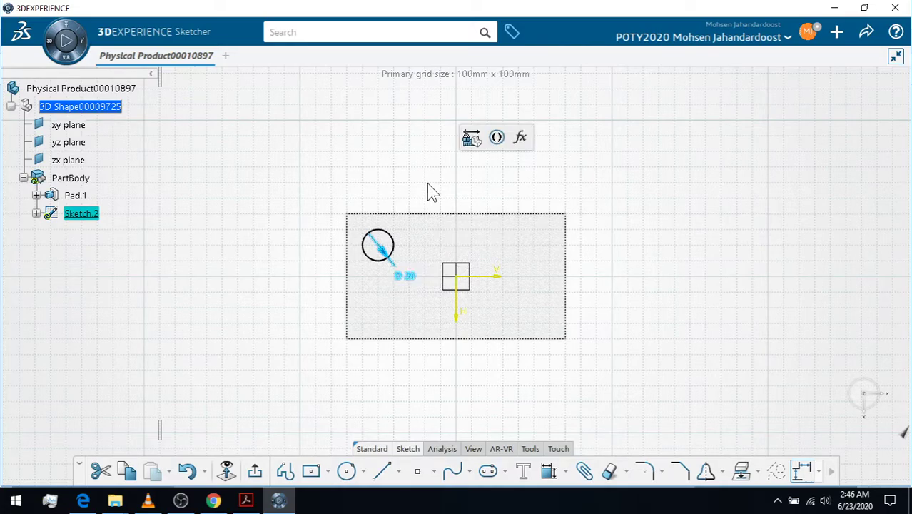
pyautogui.click(434, 229)
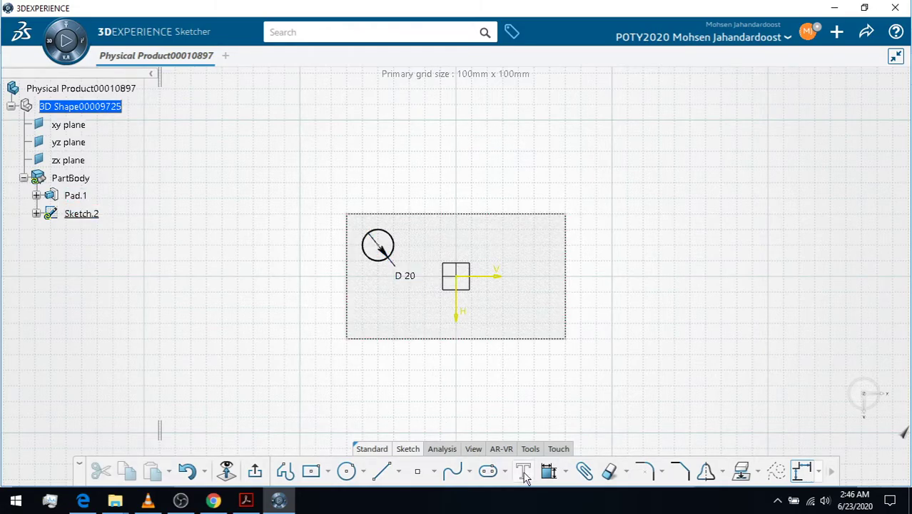
# Dimension the offset between the circle and the block's upper edge and accept 10 mm.
pyautogui.click(550, 473)
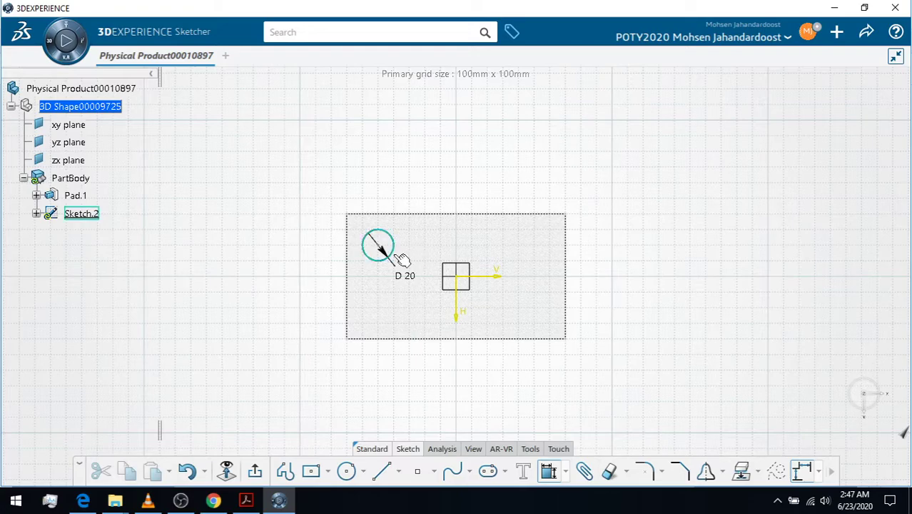
pyautogui.click(391, 233)
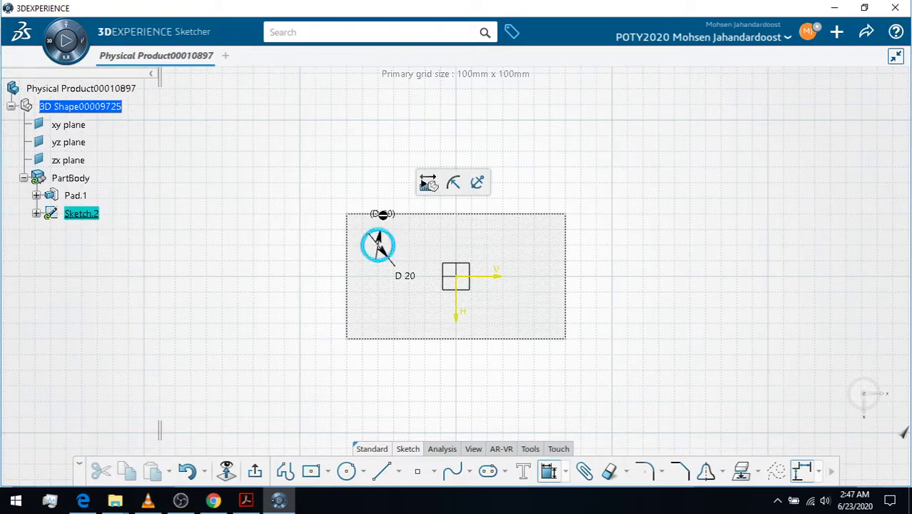
pyautogui.click(390, 215)
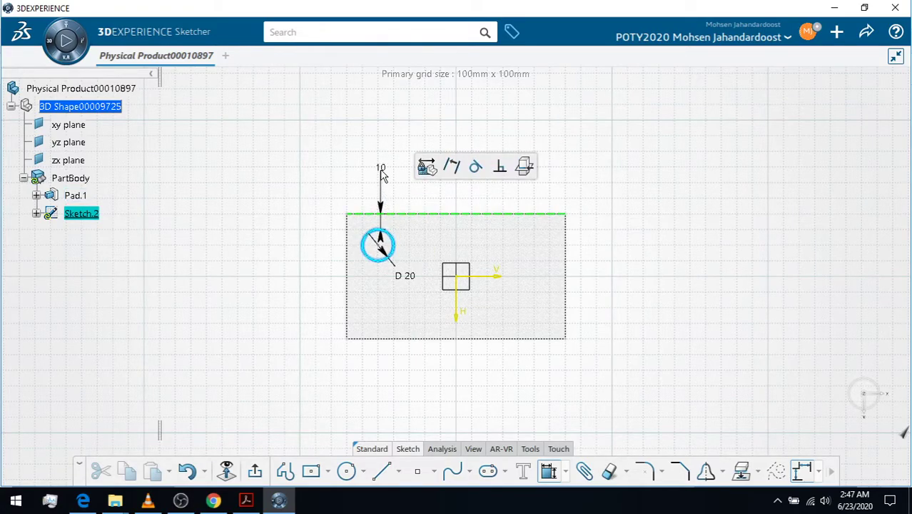
pyautogui.click(383, 176)
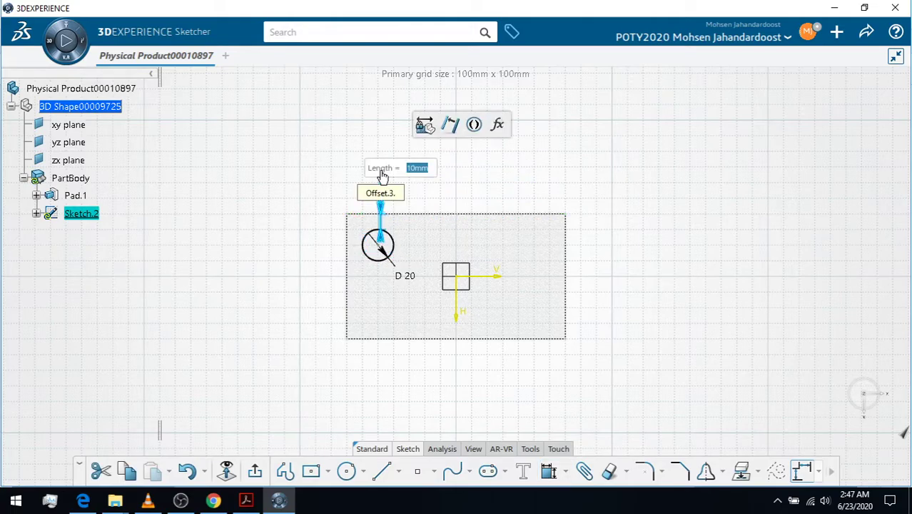
pyautogui.press('Return')
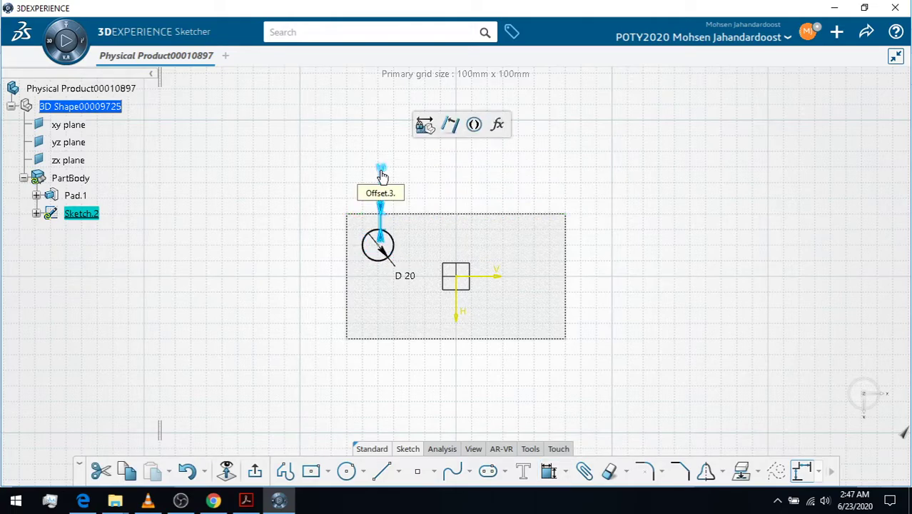
# Dimension the offset between the circle and the block's left edge and accept 10 mm.
pyautogui.click(374, 261)
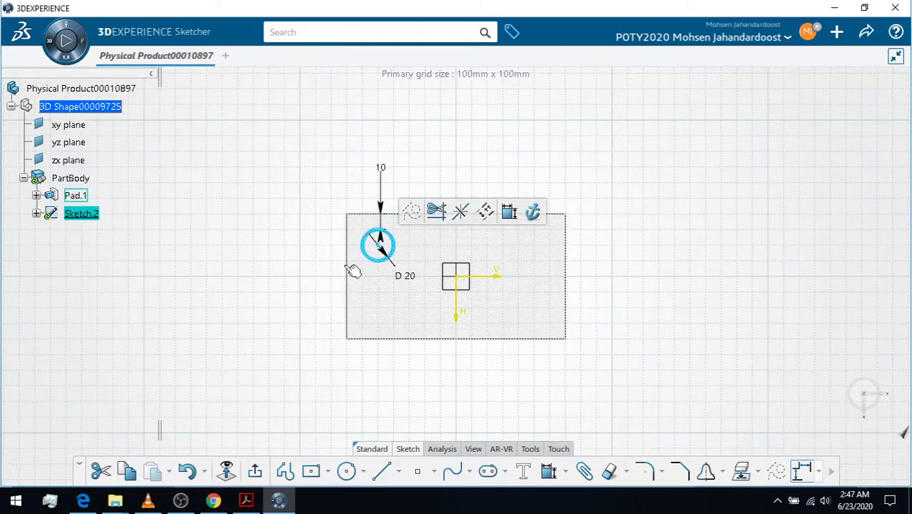
pyautogui.click(346, 260)
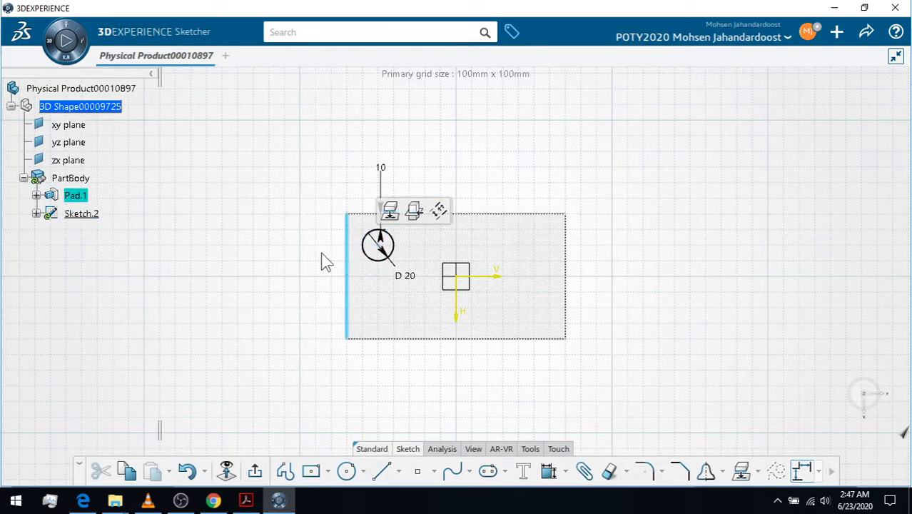
pyautogui.click(544, 482)
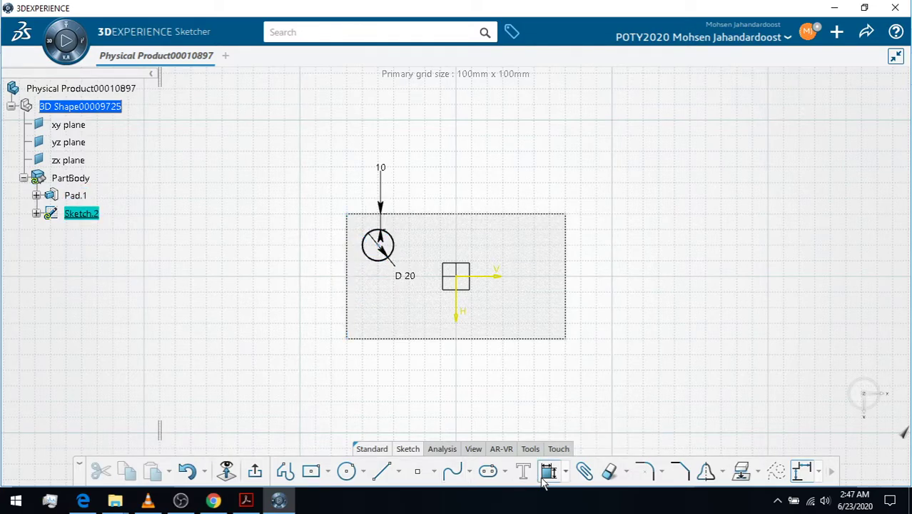
pyautogui.click(370, 255)
pyautogui.click(299, 246)
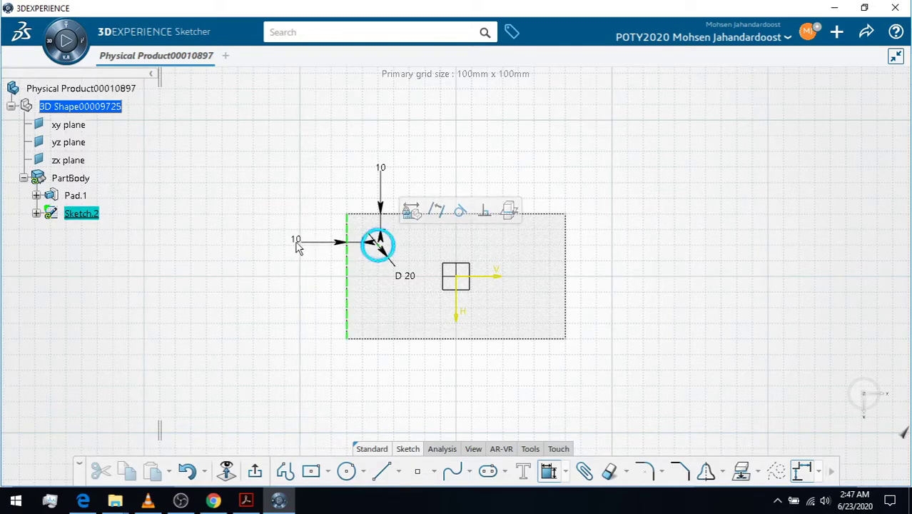
pyautogui.doubleClick(299, 246)
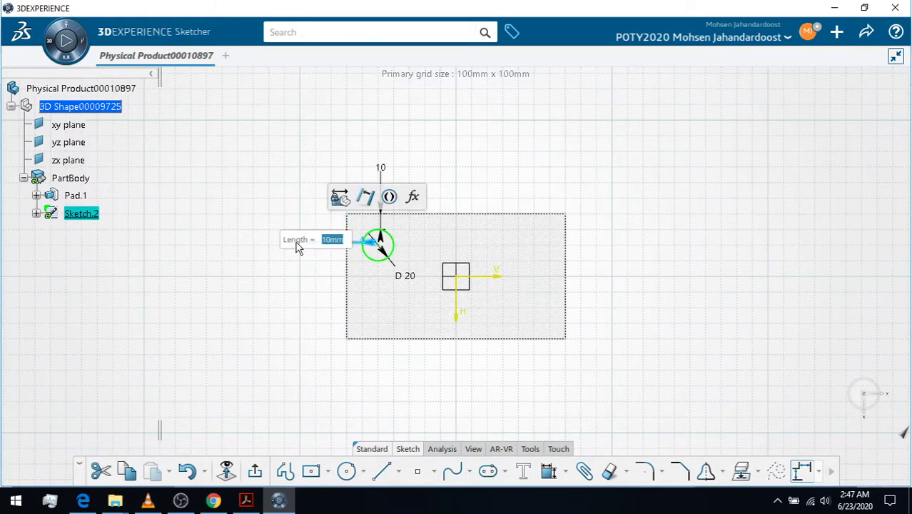
pyautogui.press('Return')
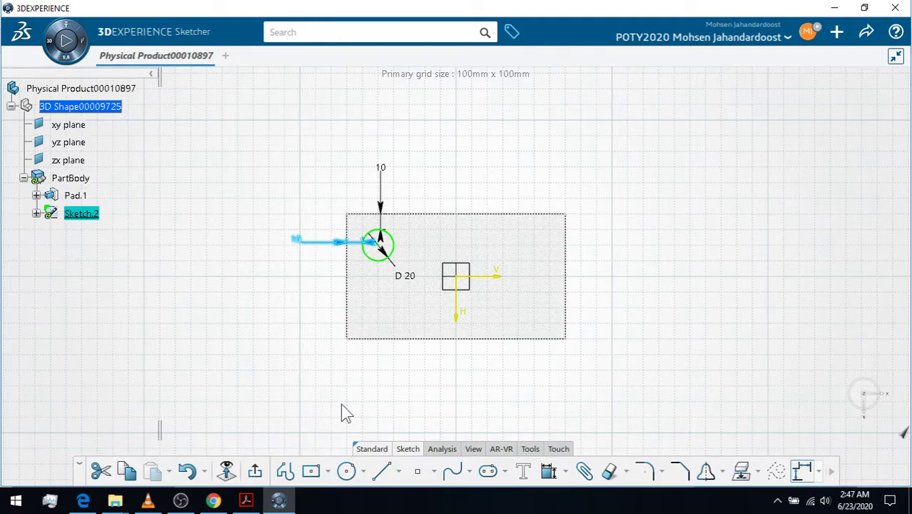
pyautogui.click(337, 394)
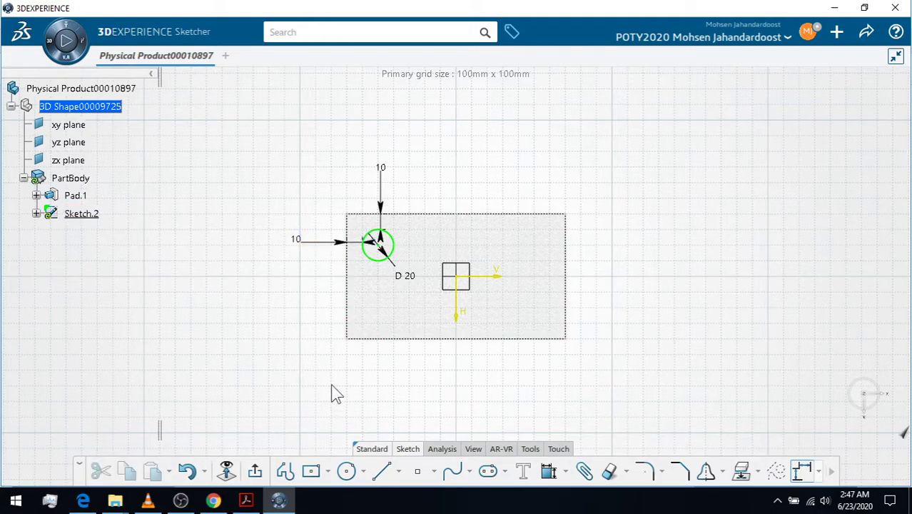
# Exit the sketch and cut the circle into the block as a pocket 30 mm deep.
pyautogui.click(258, 470)
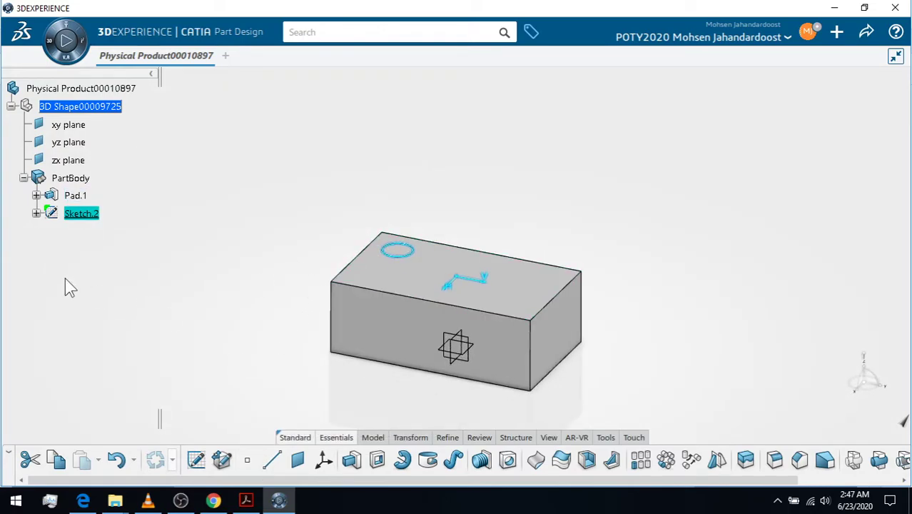
pyautogui.click(379, 460)
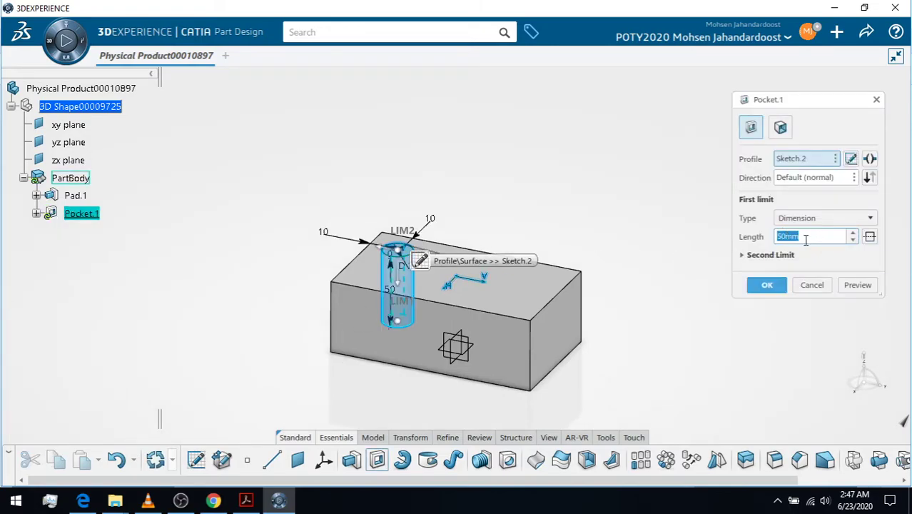
pyautogui.write('20')
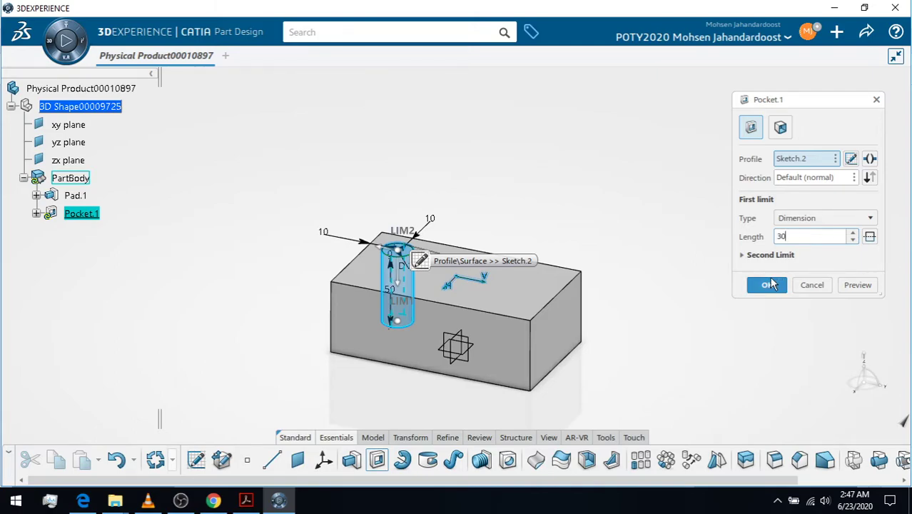
pyautogui.click(767, 285)
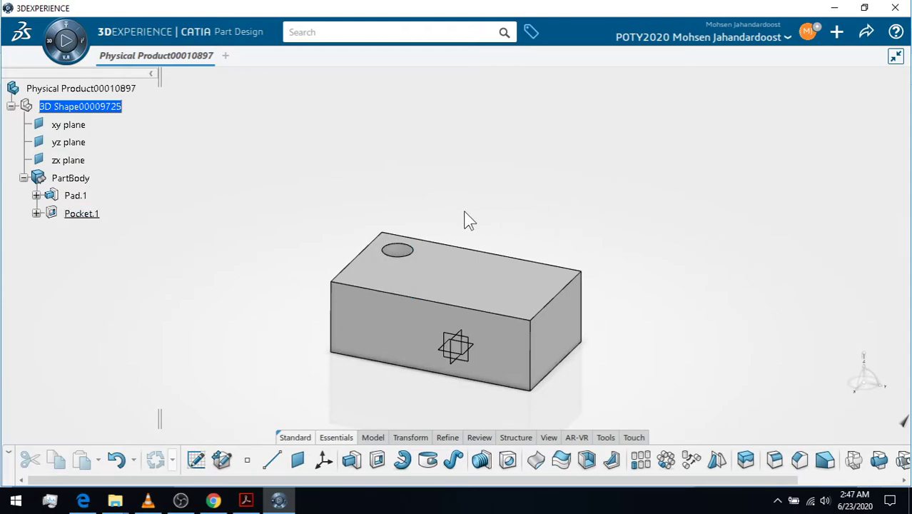
# Inspect the block and its corner hole from several viewing angles.
pyautogui.moveTo(485, 224); pyautogui.dragTo(468, 198, button='middle')
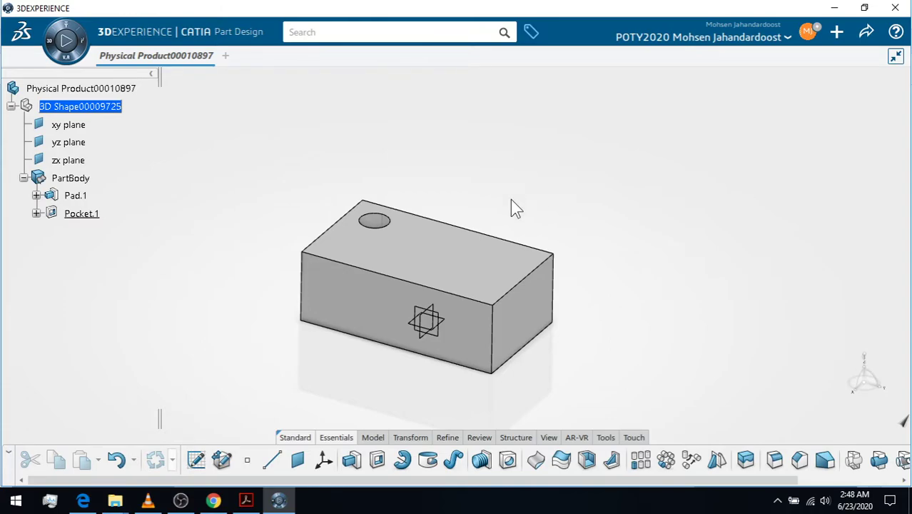
pyautogui.moveTo(511, 199)
pyautogui.mouseDown(button='middle')
pyautogui.moveTo(511, 169)
pyautogui.moveTo(512, 199)
pyautogui.mouseUp(button='middle')
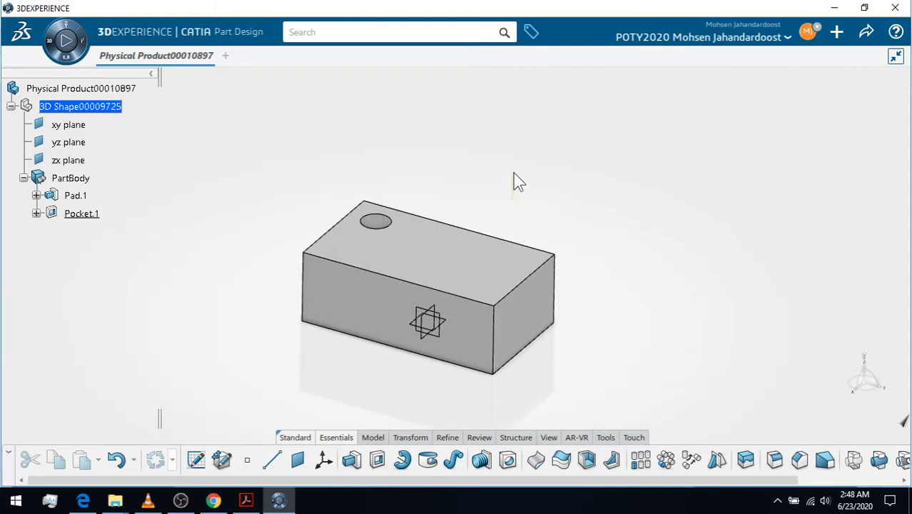
pyautogui.moveTo(513, 172); pyautogui.dragTo(515, 180, button='middle')
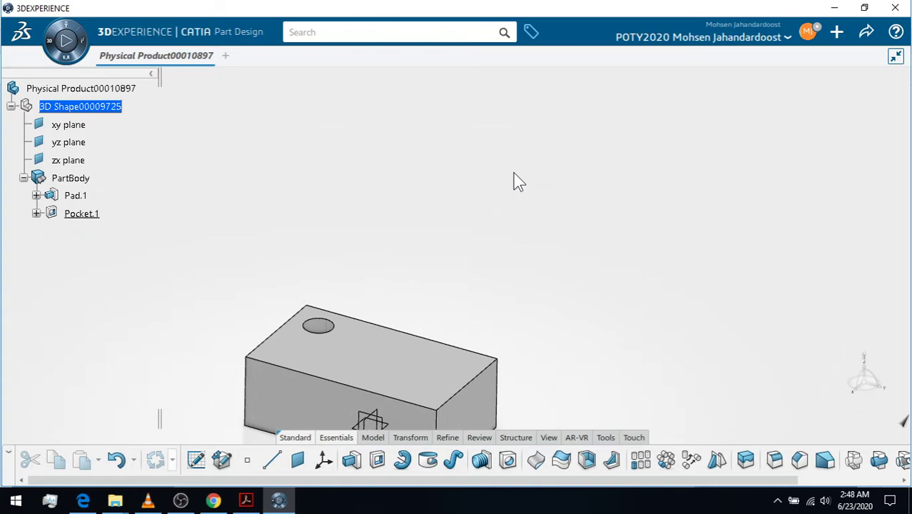
pyautogui.moveTo(487, 293); pyautogui.dragTo(551, 187, button='middle')
pyautogui.moveTo(551, 187); pyautogui.dragTo(550, 168, button='middle')
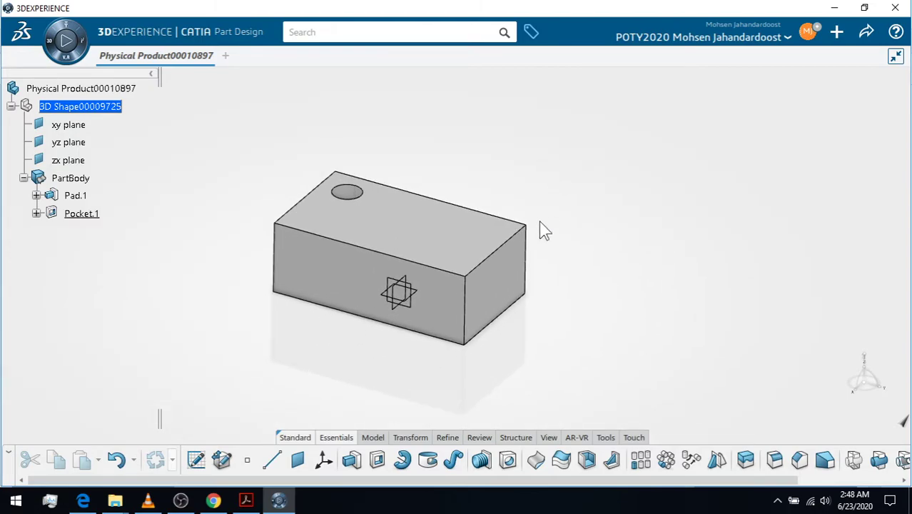
pyautogui.moveTo(544, 204); pyautogui.dragTo(533, 224, button='middle')
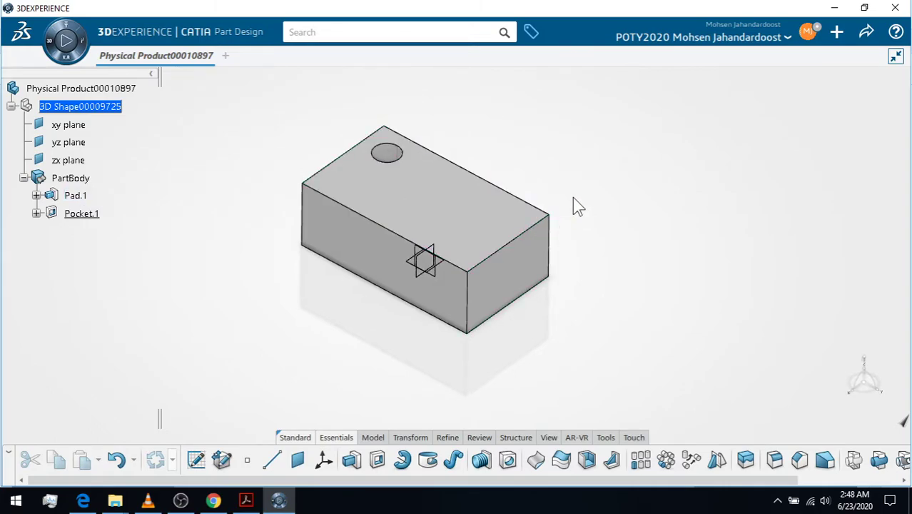
pyautogui.moveTo(571, 217)
pyautogui.mouseDown(button='middle')
pyautogui.moveTo(568, 183)
pyautogui.moveTo(575, 220)
pyautogui.mouseUp(button='middle')
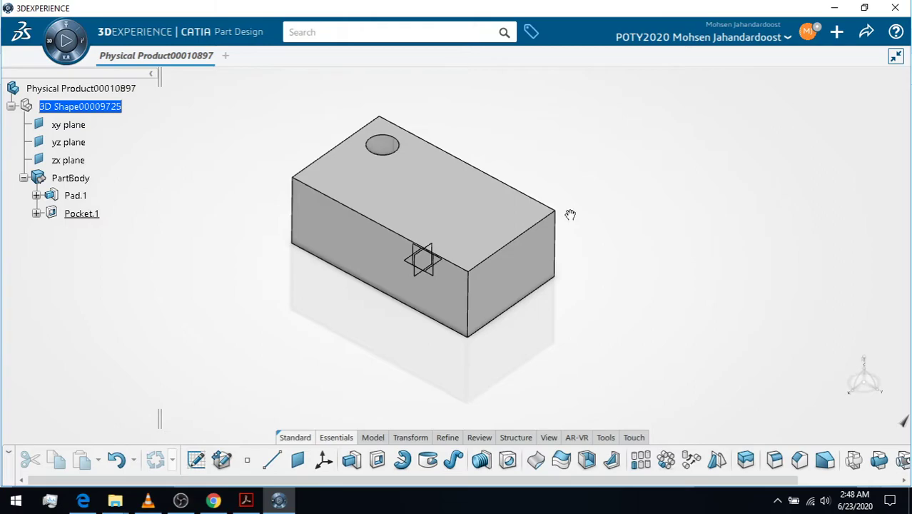
pyautogui.moveTo(570, 214); pyautogui.dragTo(613, 213, button='middle')
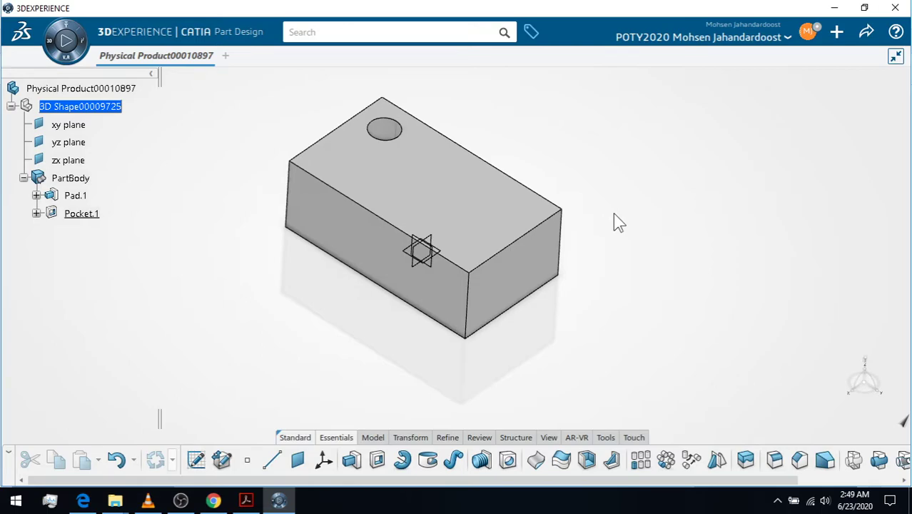
pyautogui.moveTo(613, 214)
pyautogui.mouseDown(button='middle')
pyautogui.moveTo(613, 153)
pyautogui.moveTo(618, 207)
pyautogui.mouseUp(button='middle')
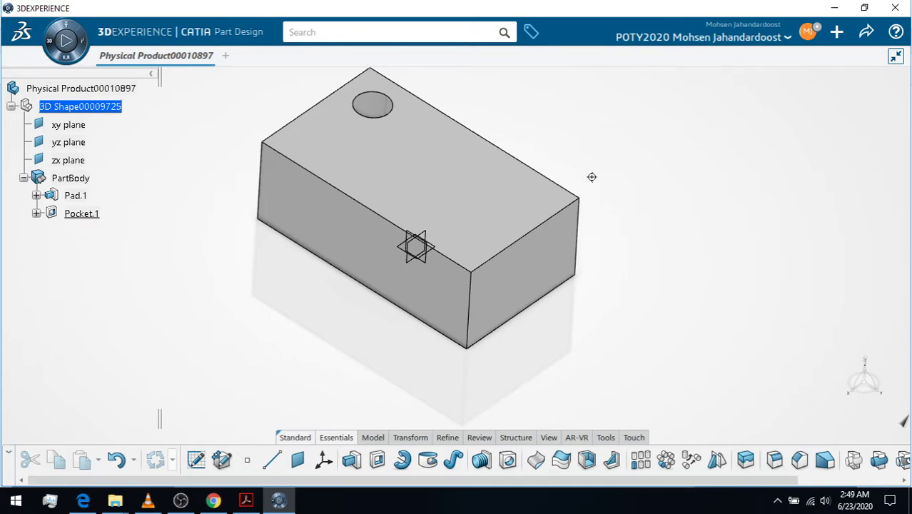
pyautogui.moveTo(592, 182); pyautogui.dragTo(576, 153, button='middle')
pyautogui.moveTo(515, 147); pyautogui.dragTo(556, 203, button='middle')
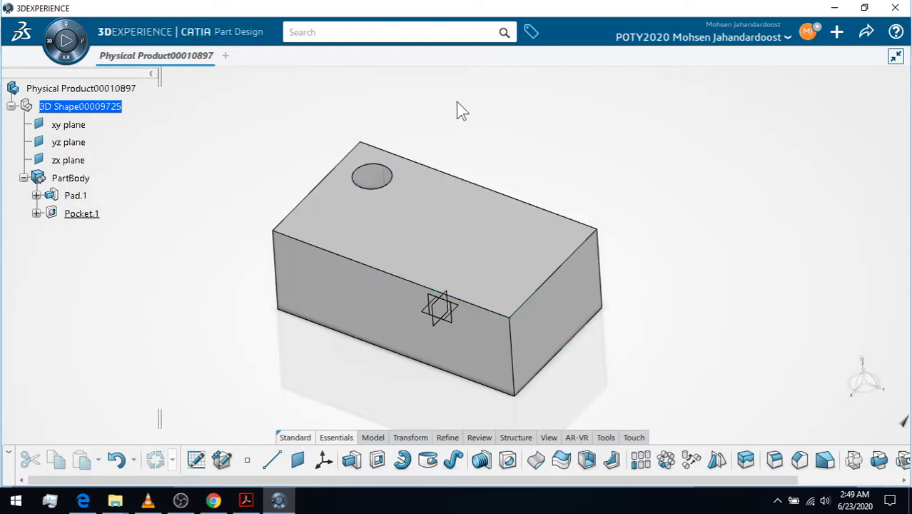
# Start a rectangular pattern of the pocket along the block's short top edge, with 2 instances spaced 40 mm in the first direction.
pyautogui.click(81, 215)
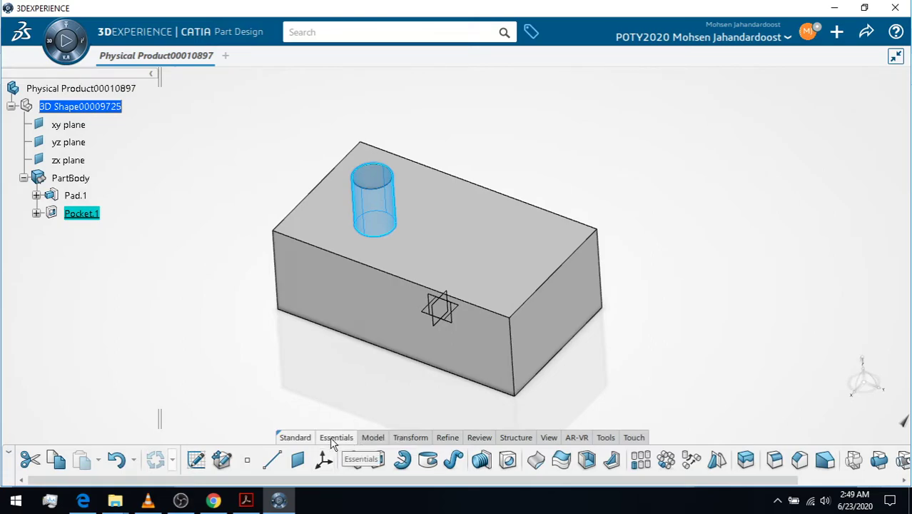
pyautogui.click(641, 461)
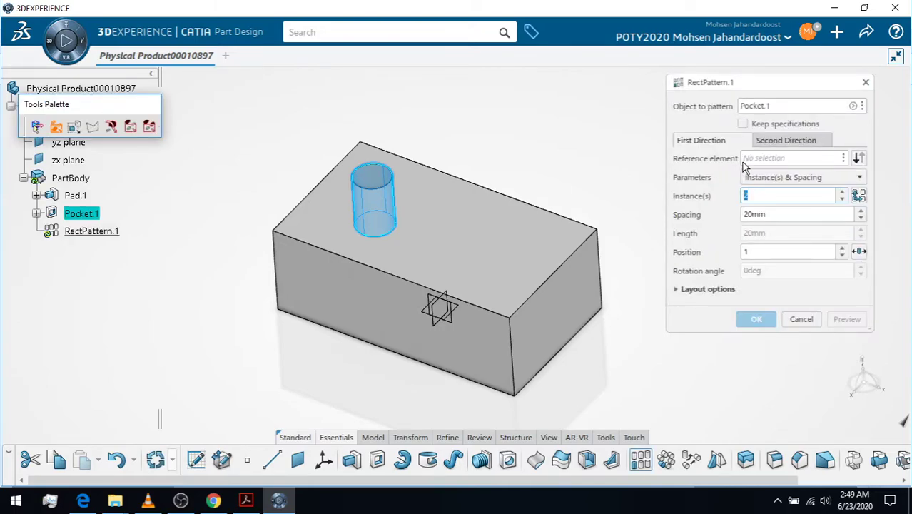
pyautogui.click(760, 161)
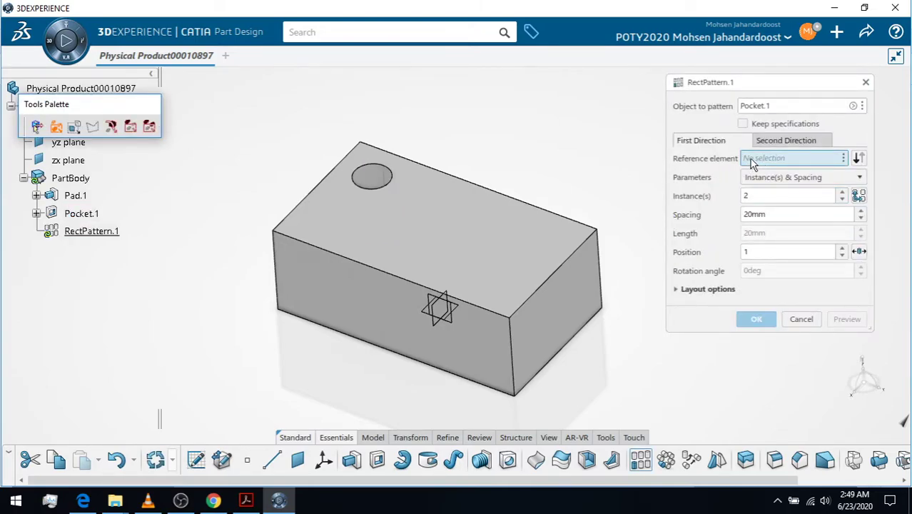
pyautogui.click(314, 189)
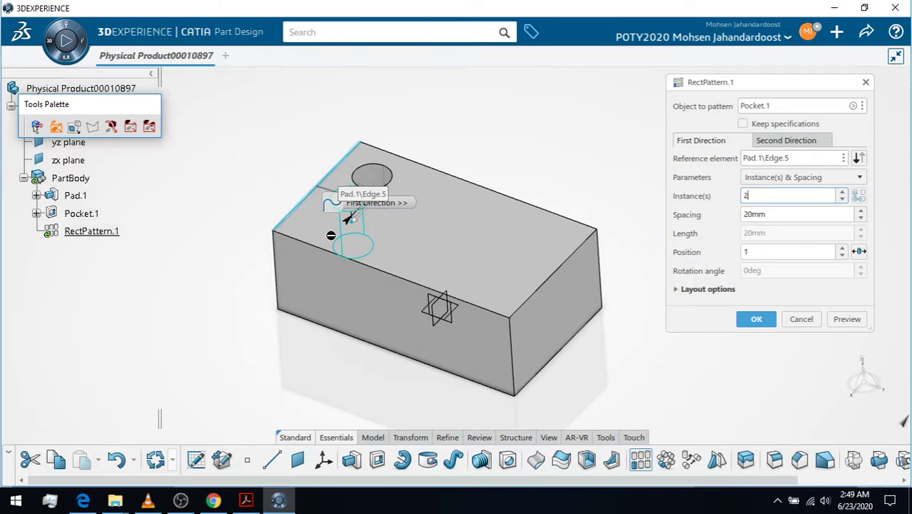
pyautogui.click(771, 214)
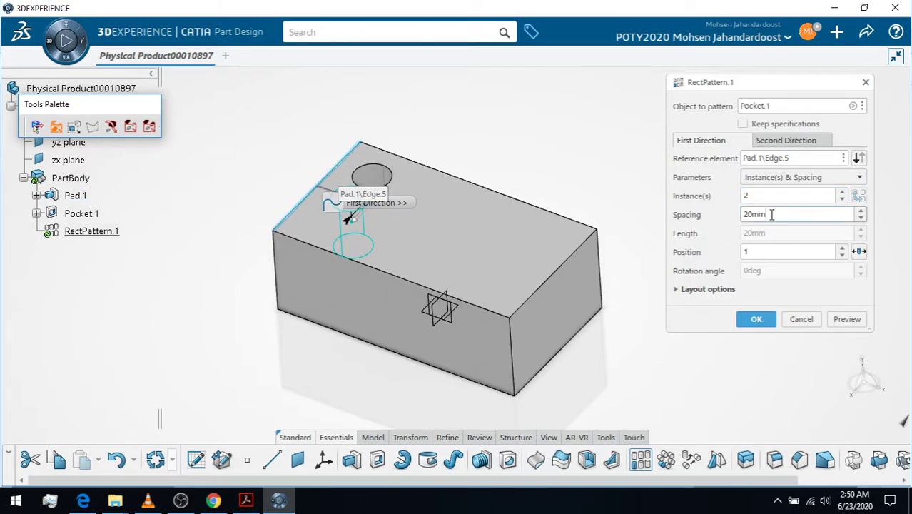
pyautogui.moveTo(771, 214); pyautogui.dragTo(754, 215)
pyautogui.write('40')
pyautogui.click(778, 249)
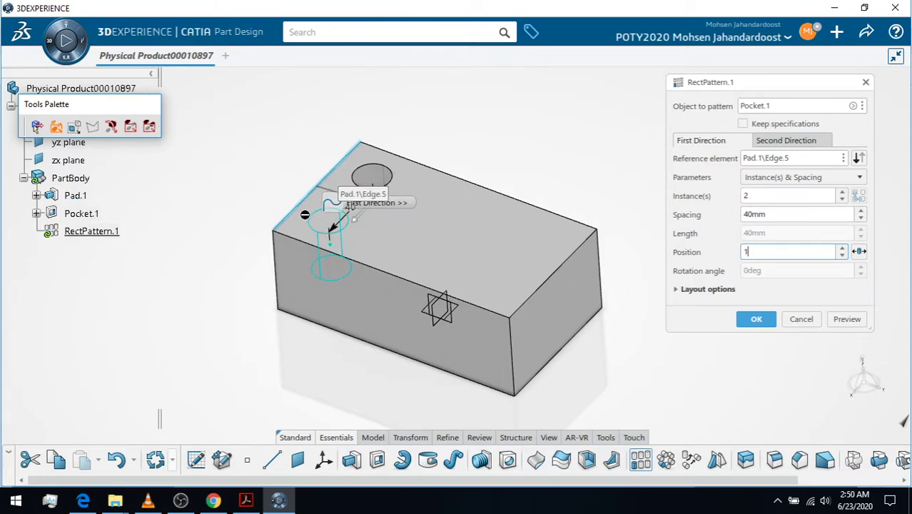
# Define the pattern's second direction along the block's long top edge with 4 instances spaced 40 mm.
pyautogui.click(787, 143)
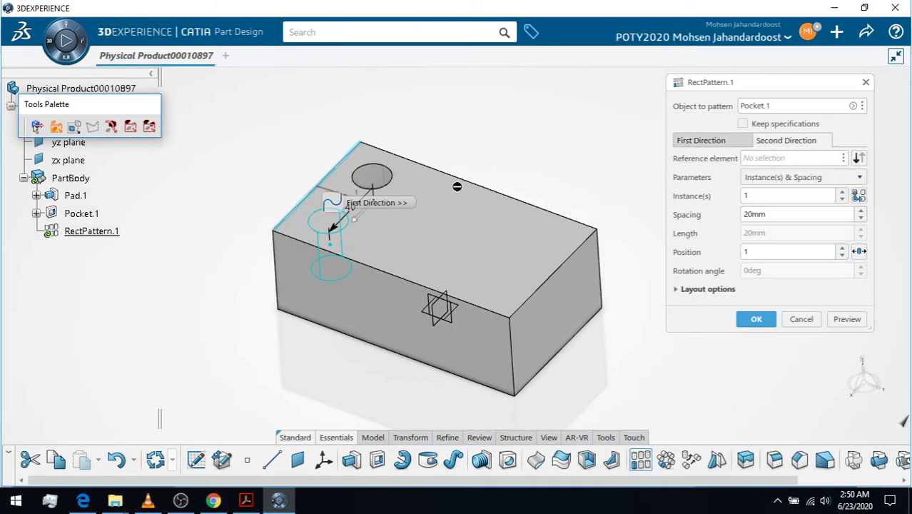
pyautogui.click(776, 159)
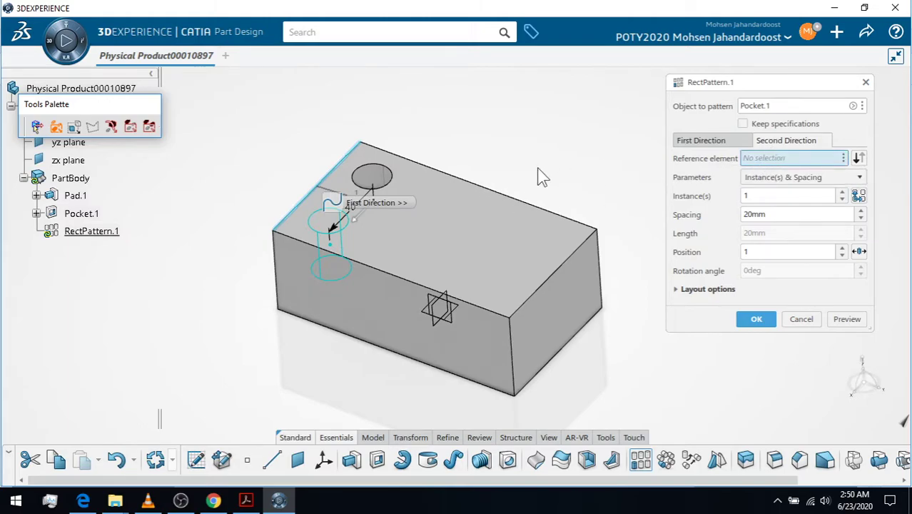
pyautogui.click(505, 197)
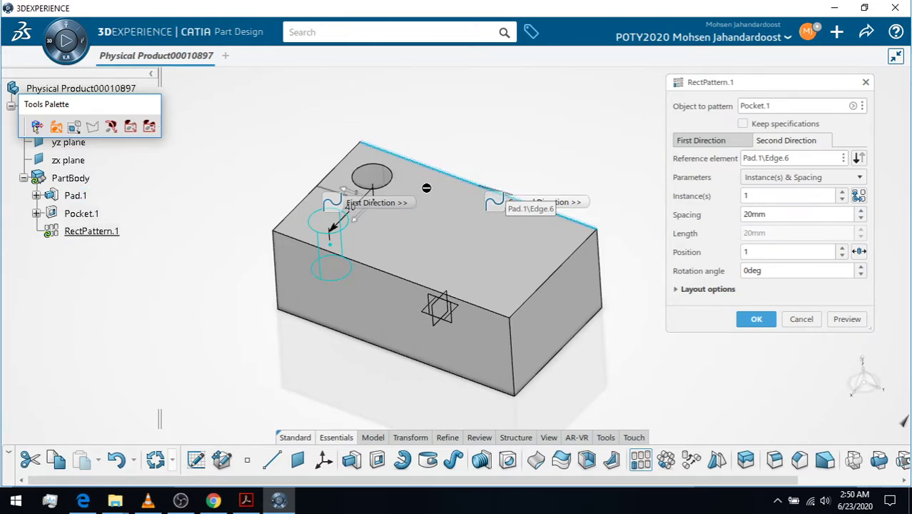
pyautogui.click(418, 212)
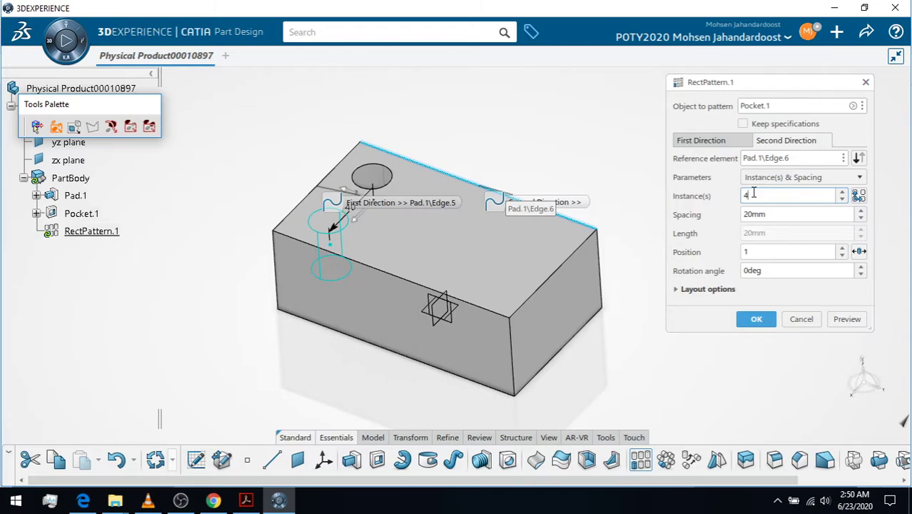
pyautogui.moveTo(767, 214); pyautogui.dragTo(725, 218)
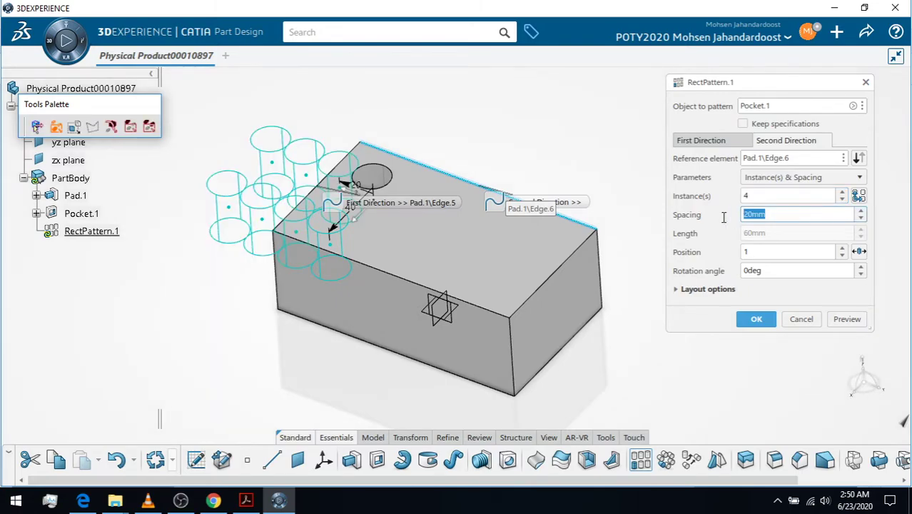
pyautogui.write('40')
pyautogui.click(780, 257)
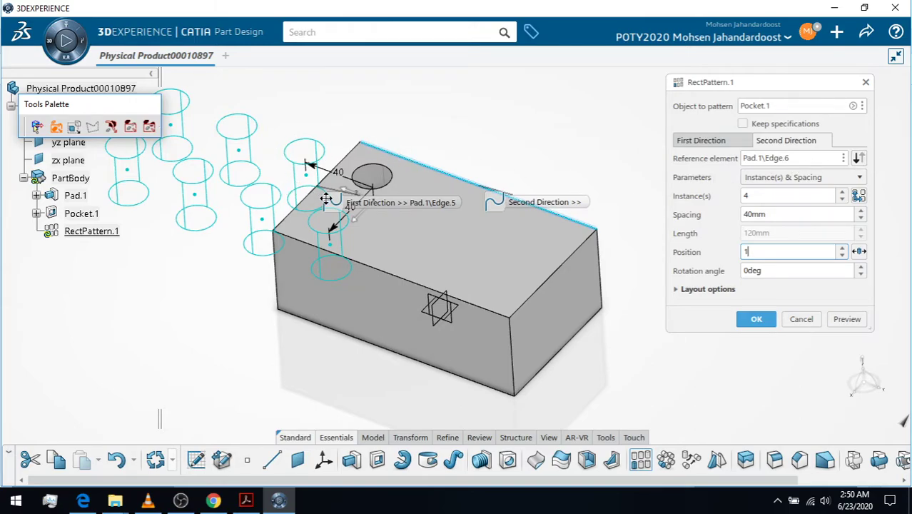
# Reverse the pattern's second direction so the holes fall on the block, and set its spacing to 30 mm.
pyautogui.click(858, 160)
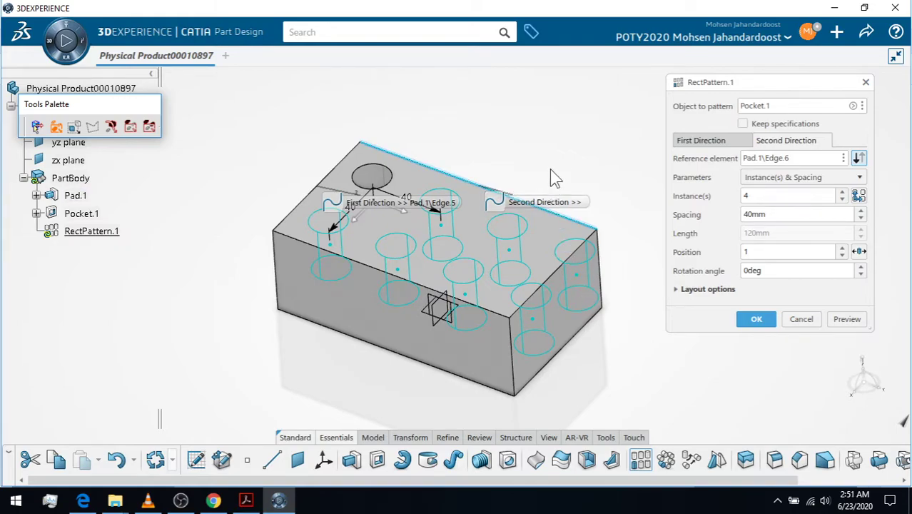
pyautogui.moveTo(554, 167); pyautogui.dragTo(551, 258, button='middle')
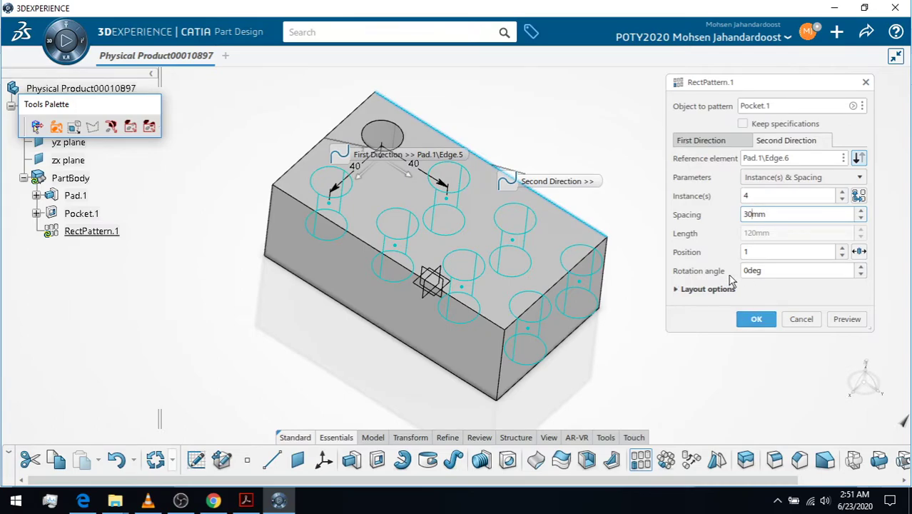
pyautogui.click(644, 199)
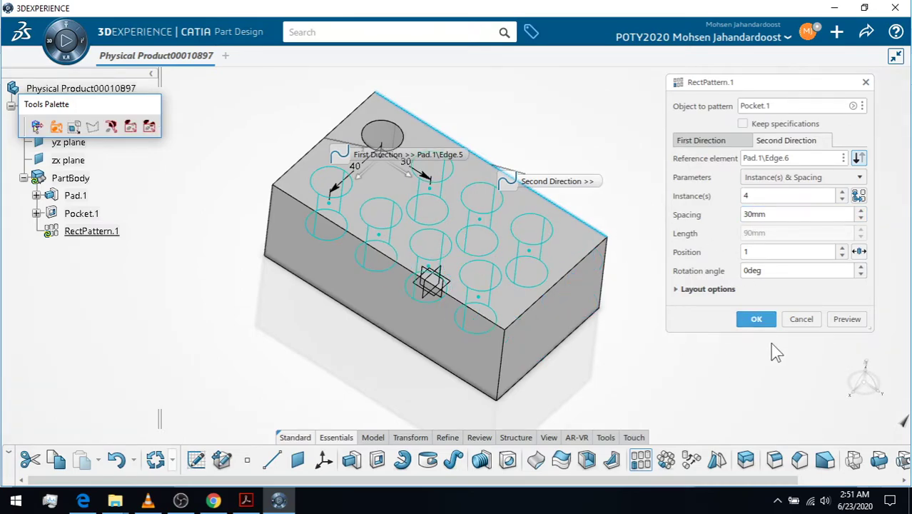
# Complete the rectangular pattern of the pocket and inspect the holes on the block's top face.
pyautogui.click(757, 319)
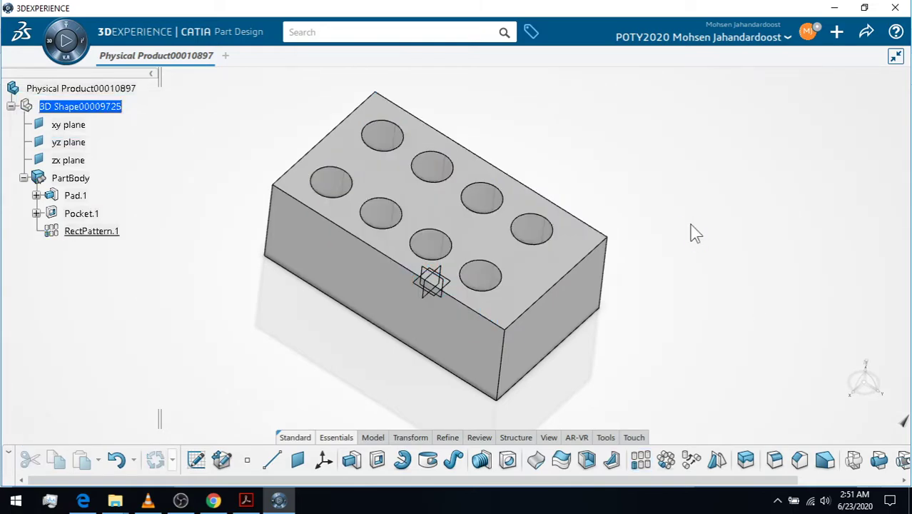
pyautogui.moveTo(696, 234); pyautogui.dragTo(590, 219, button='middle')
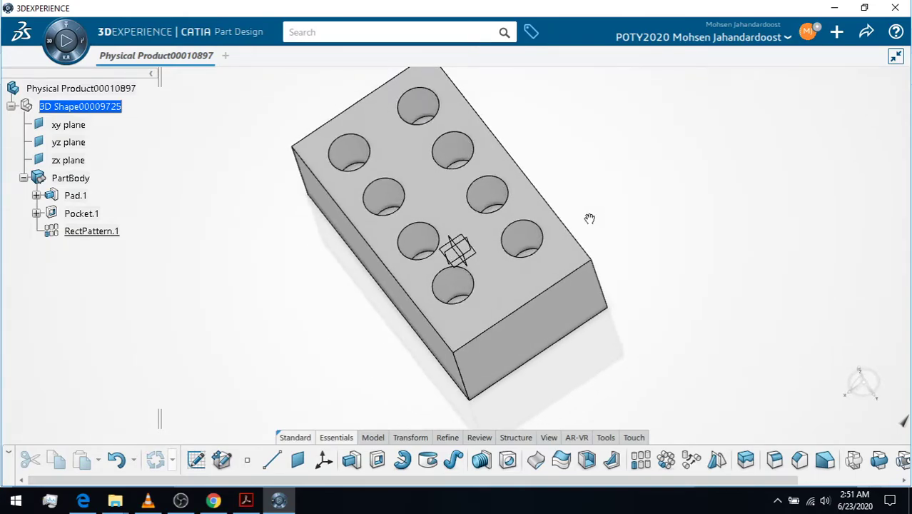
pyautogui.moveTo(542, 149); pyautogui.dragTo(504, 183, button='middle')
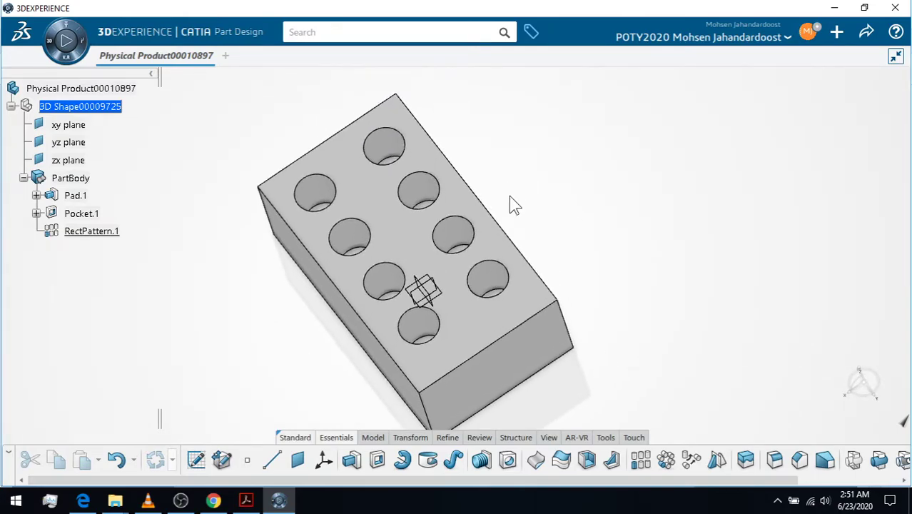
pyautogui.moveTo(562, 203); pyautogui.dragTo(566, 250, button='middle')
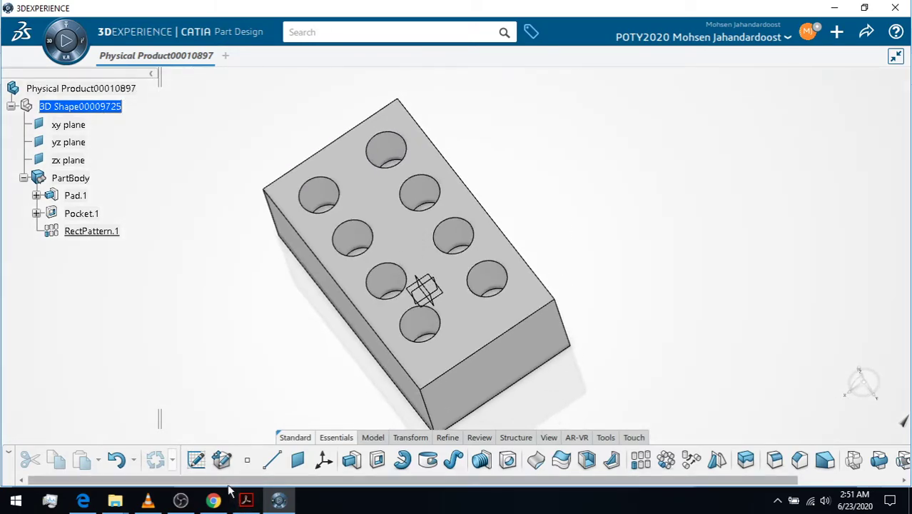
# Check the A, B and C definitions in Equation1.pdf, then return to the 3DEXPERIENCE model and review the block.
pyautogui.click(245, 499)
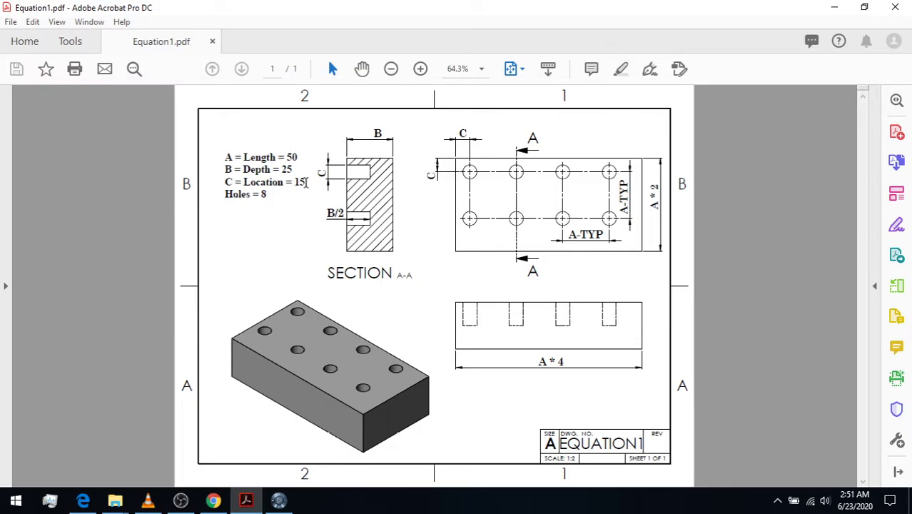
pyautogui.click(277, 501)
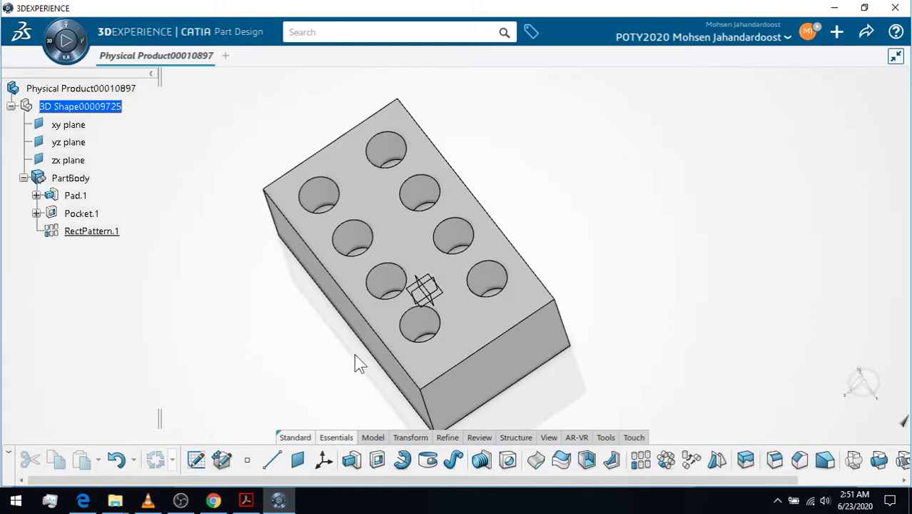
pyautogui.moveTo(423, 359); pyautogui.dragTo(431, 381, button='middle')
pyautogui.moveTo(344, 322); pyautogui.dragTo(391, 341, button='middle')
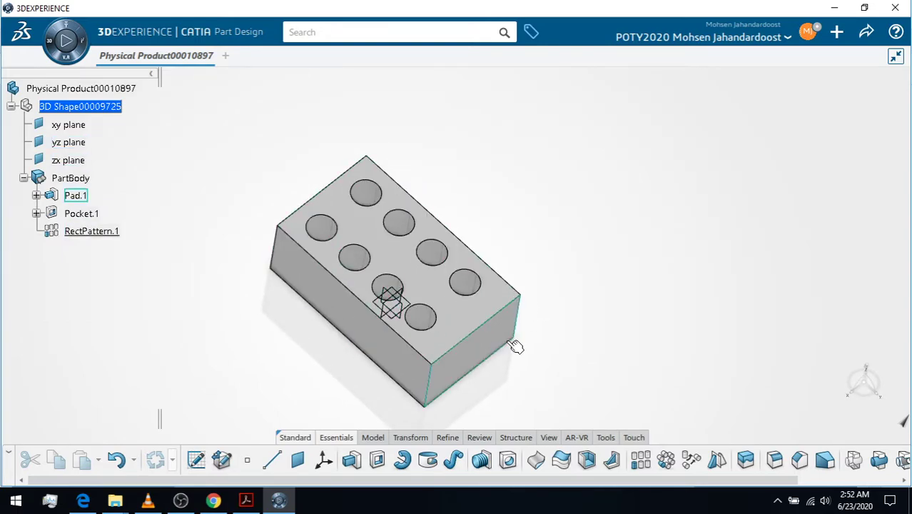
pyautogui.moveTo(519, 341); pyautogui.dragTo(511, 292, button='middle')
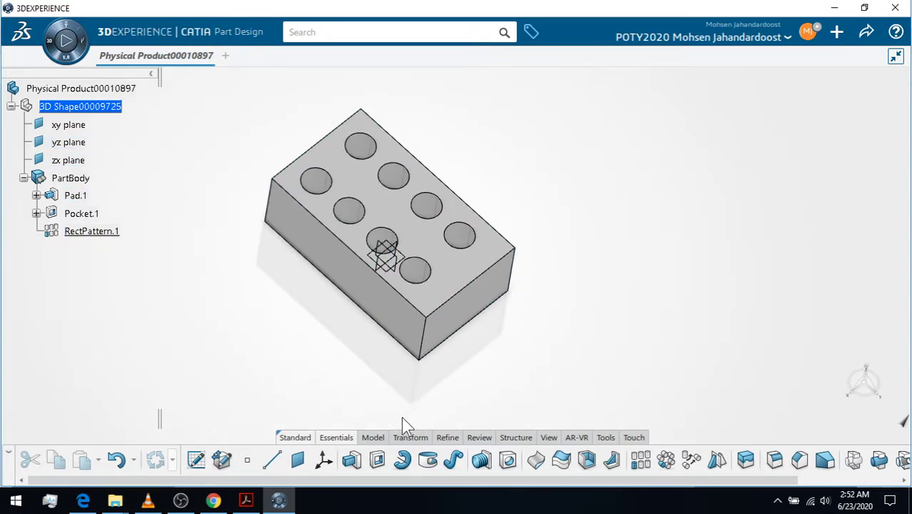
# Open the Formulas editor for the part and examine the parameters of the pad, pocket and rectangular pattern.
pyautogui.click(605, 438)
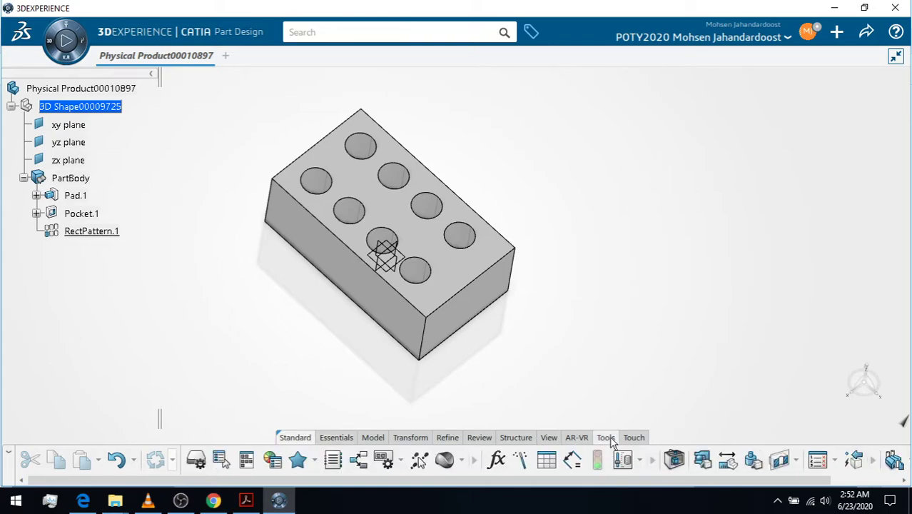
pyautogui.click(497, 461)
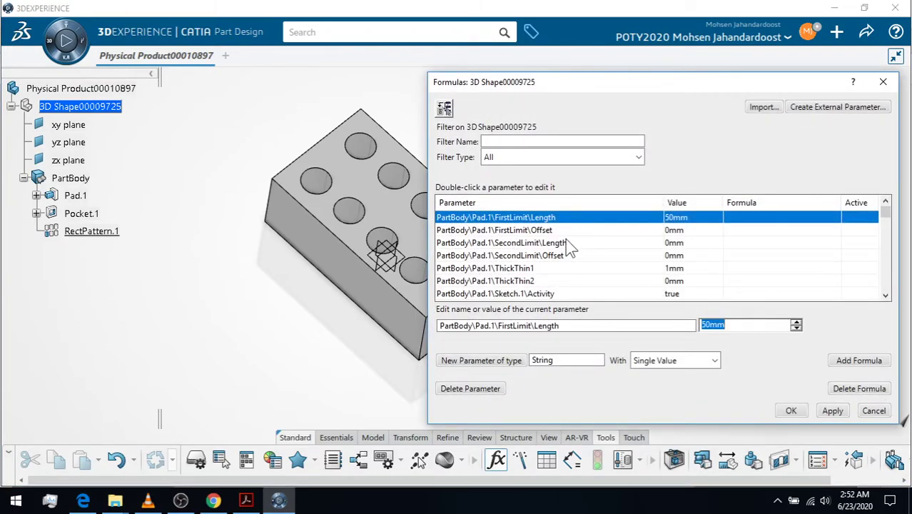
pyautogui.scroll(-8, 569, 268)
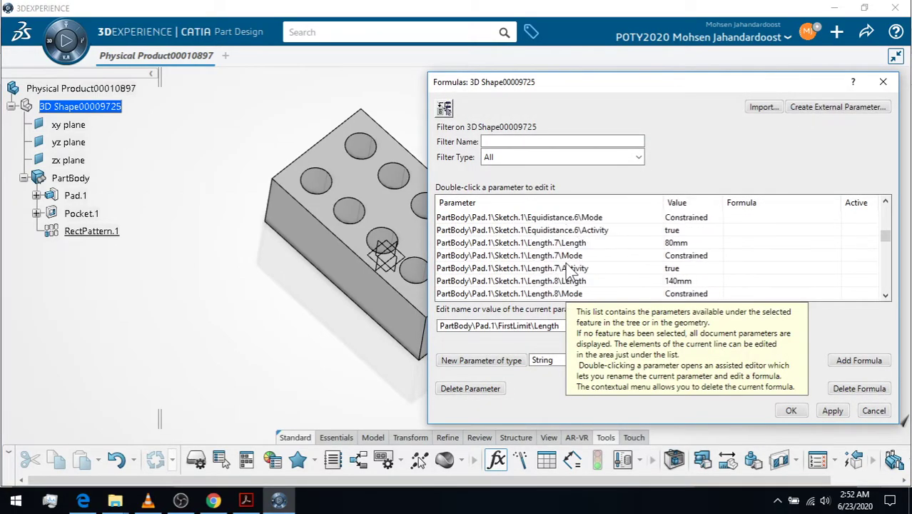
pyautogui.scroll(6, 571, 270)
pyautogui.click(506, 217)
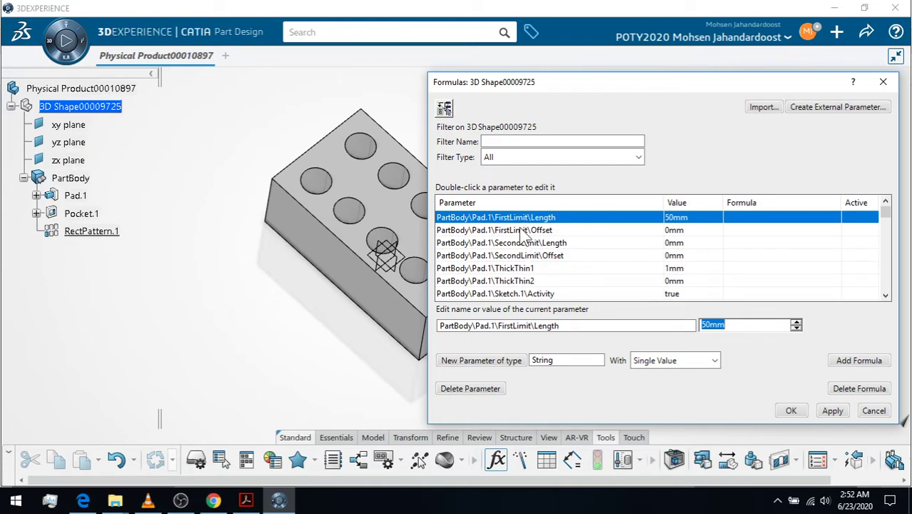
pyautogui.scroll(-1, 525, 239)
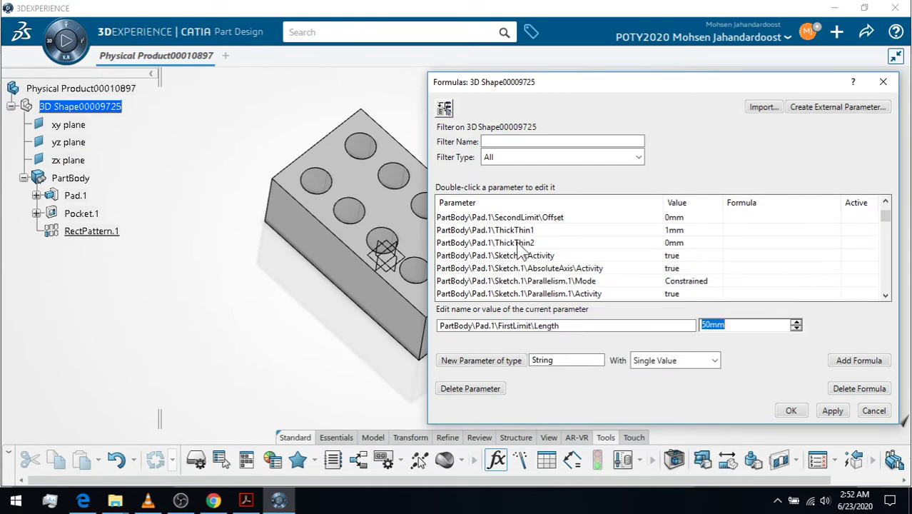
pyautogui.scroll(-6, 521, 248)
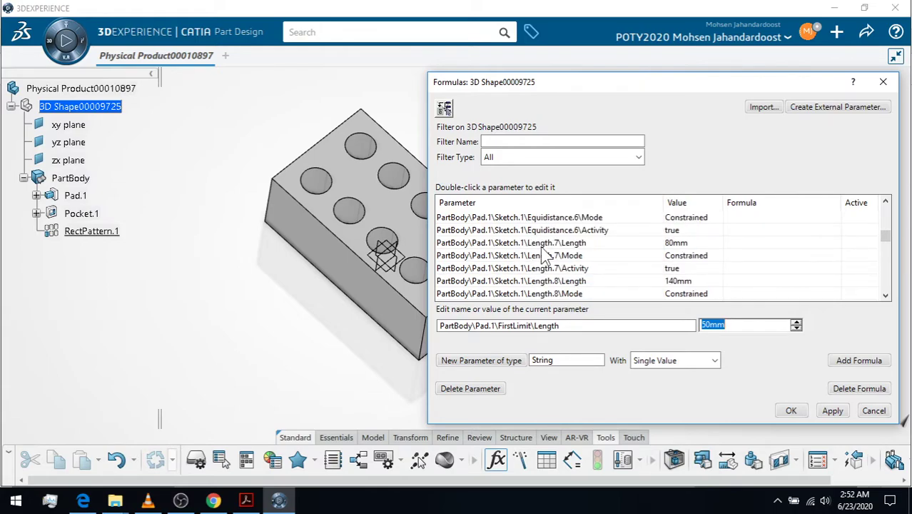
pyautogui.scroll(-3, 543, 261)
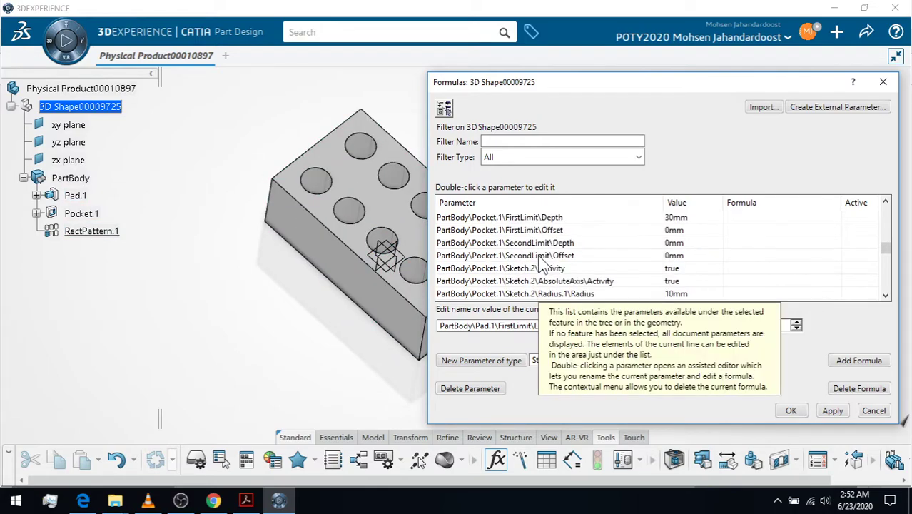
pyautogui.scroll(-3, 675, 271)
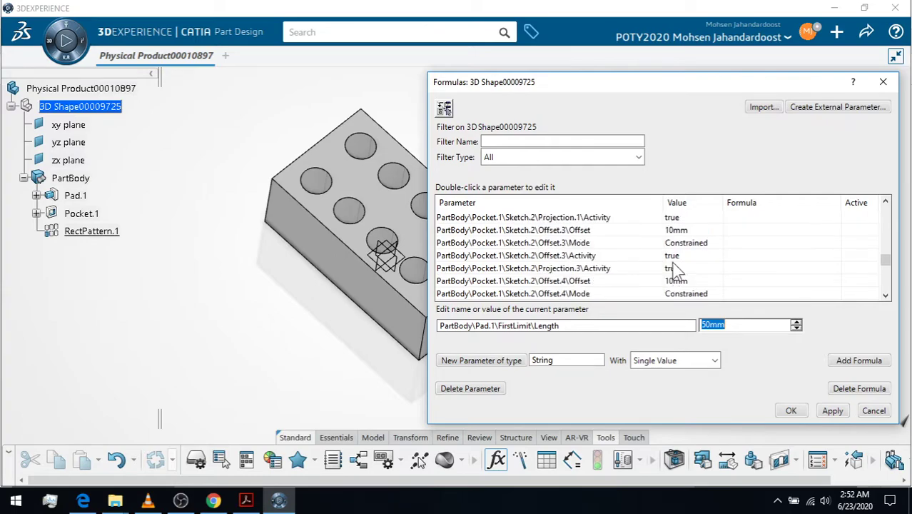
pyautogui.scroll(-3, 675, 271)
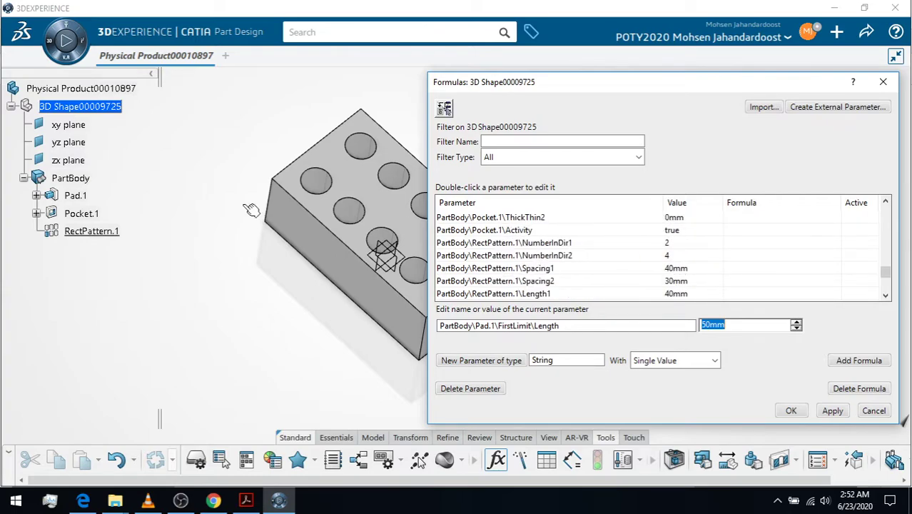
# Examine the contents of the pad's sketch in the model tree and the remaining pattern parameters in the Formulas editor.
pyautogui.click(37, 196)
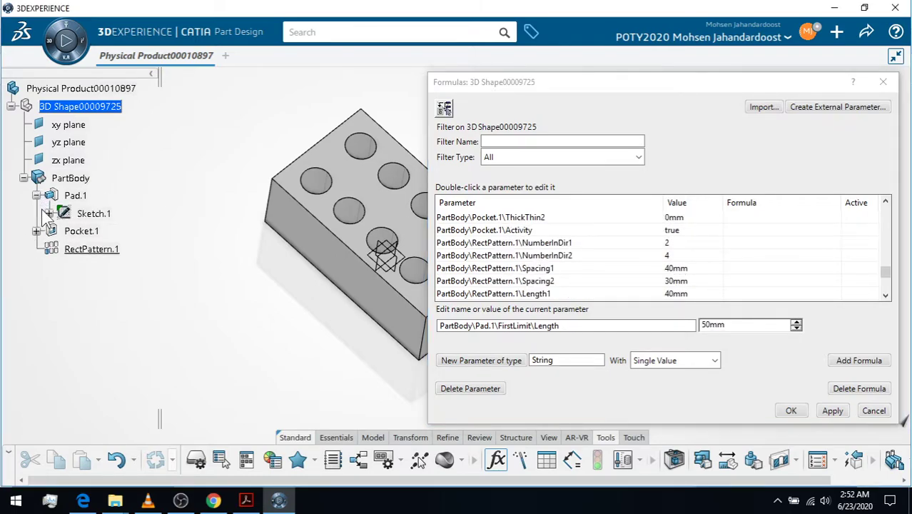
pyautogui.click(49, 214)
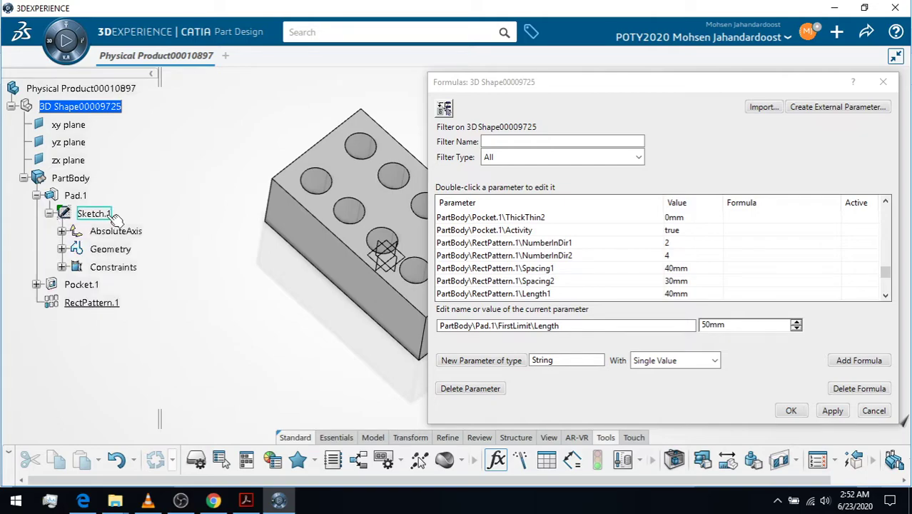
pyautogui.click(62, 231)
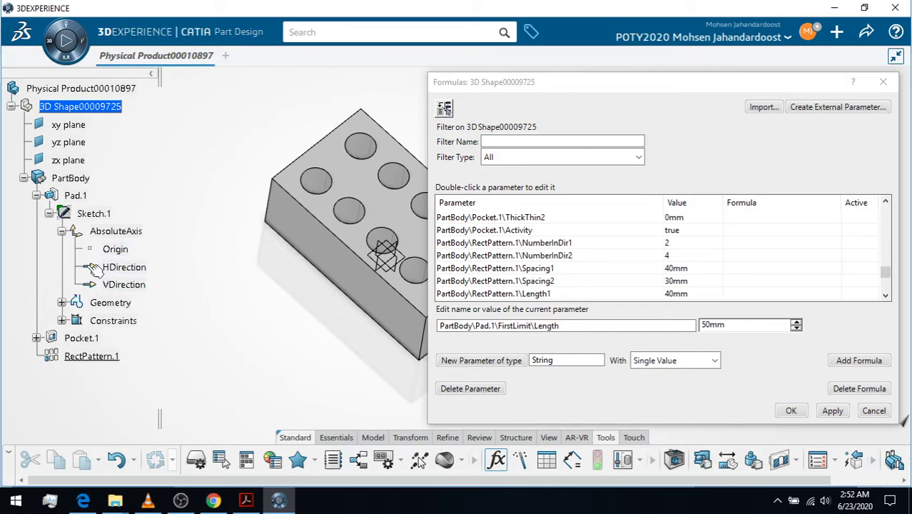
pyautogui.click(62, 230)
pyautogui.click(62, 248)
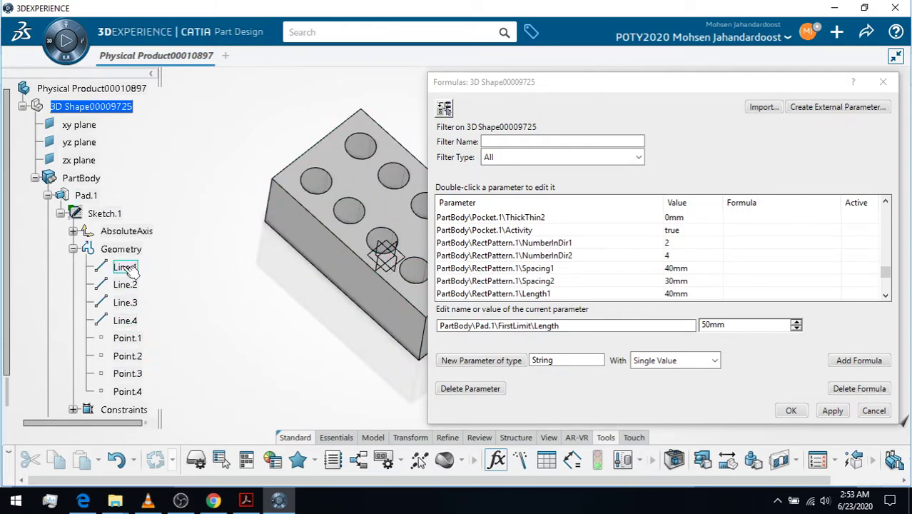
pyautogui.click(72, 249)
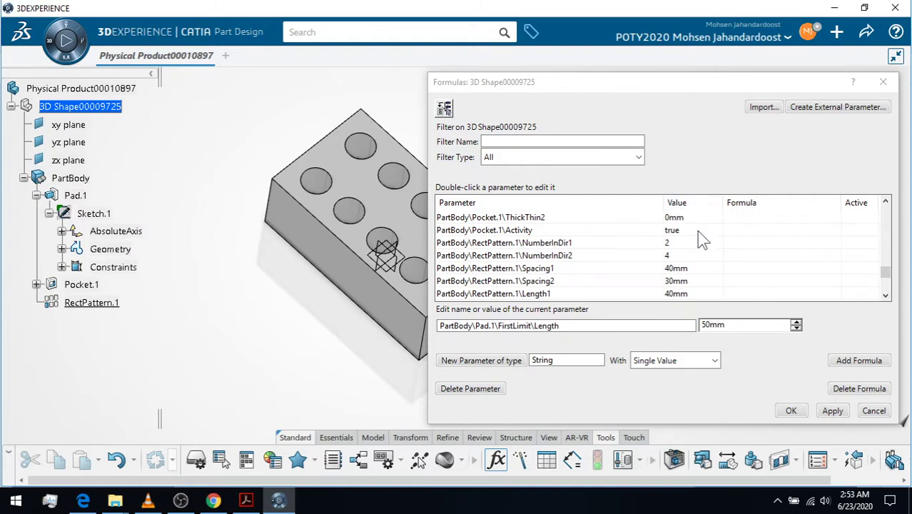
pyautogui.scroll(-1, 684, 293)
pyautogui.scroll(-2, 673, 267)
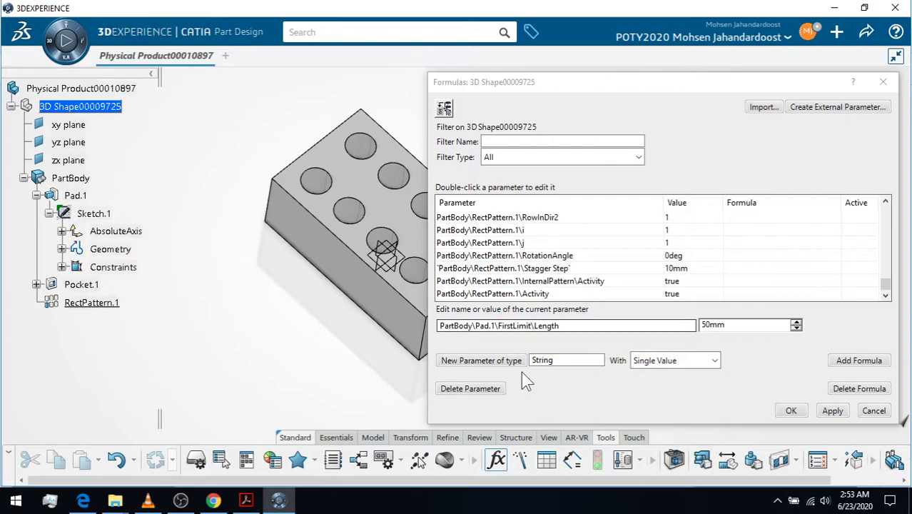
# Consult Equation1.pdf and add a new single-value parameter of type String in the Formulas editor.
pyautogui.click(563, 359)
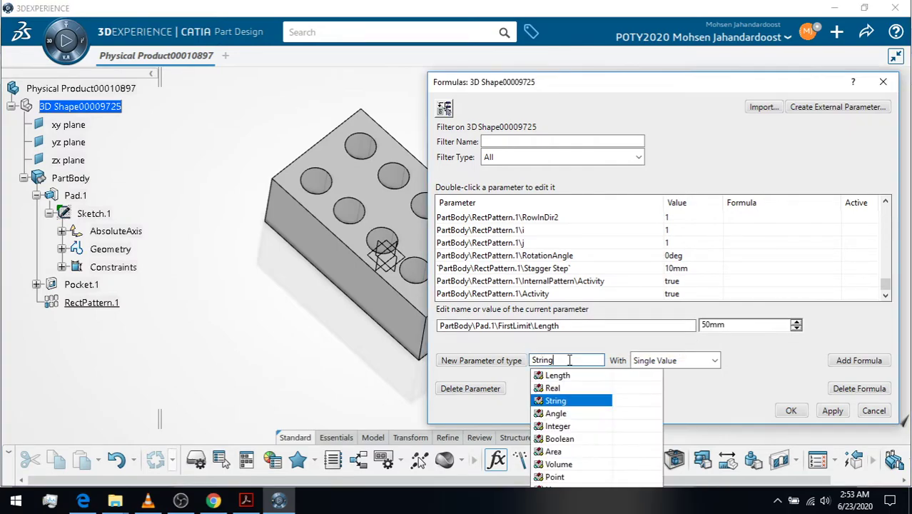
pyautogui.click(246, 500)
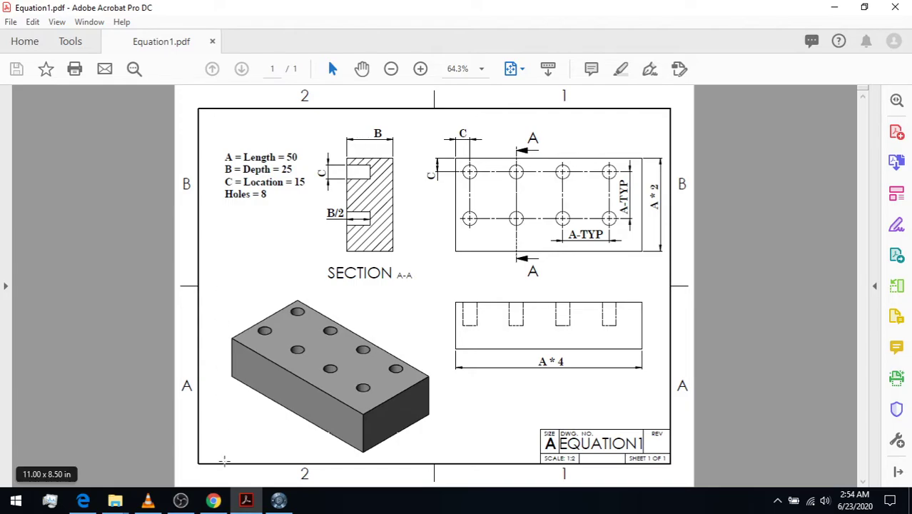
pyautogui.click(279, 500)
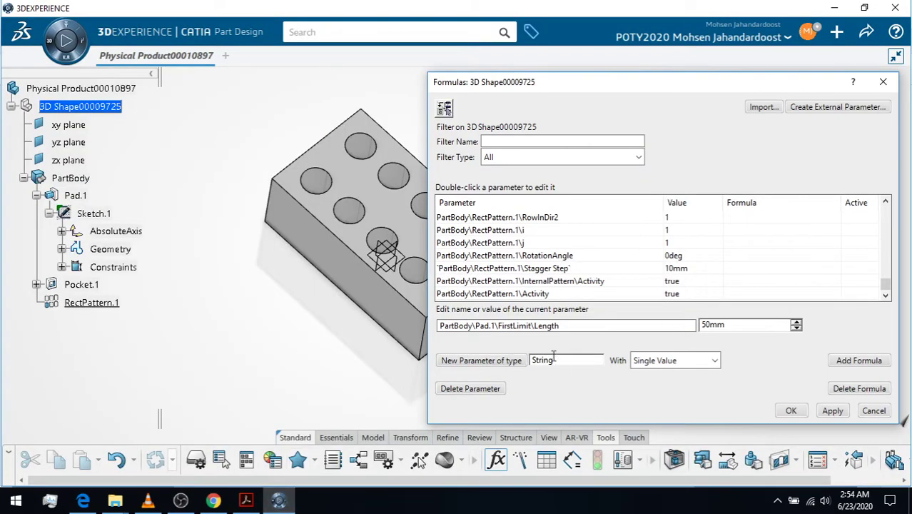
pyautogui.click(575, 359)
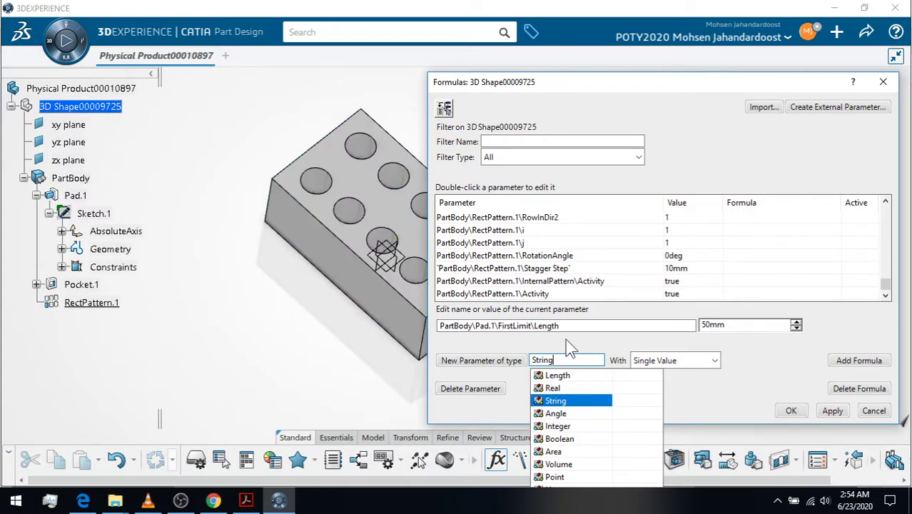
pyautogui.click(554, 400)
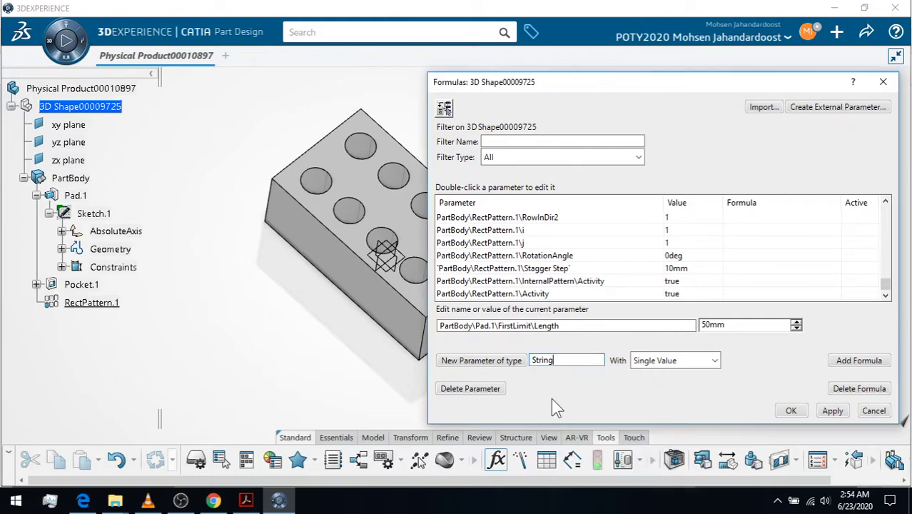
pyautogui.click(480, 361)
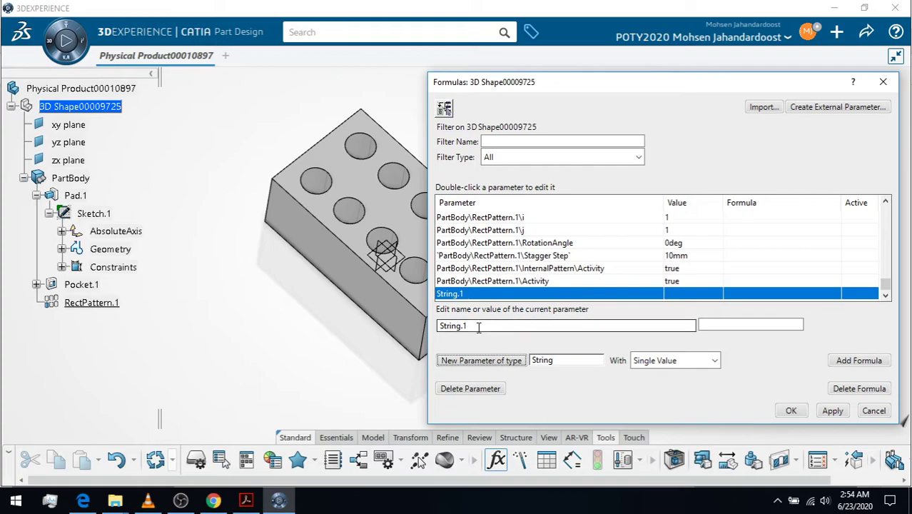
# Name the new string parameter Brick, set its value to 1 and apply it.
pyautogui.click(477, 325)
pyautogui.doubleClick(477, 325)
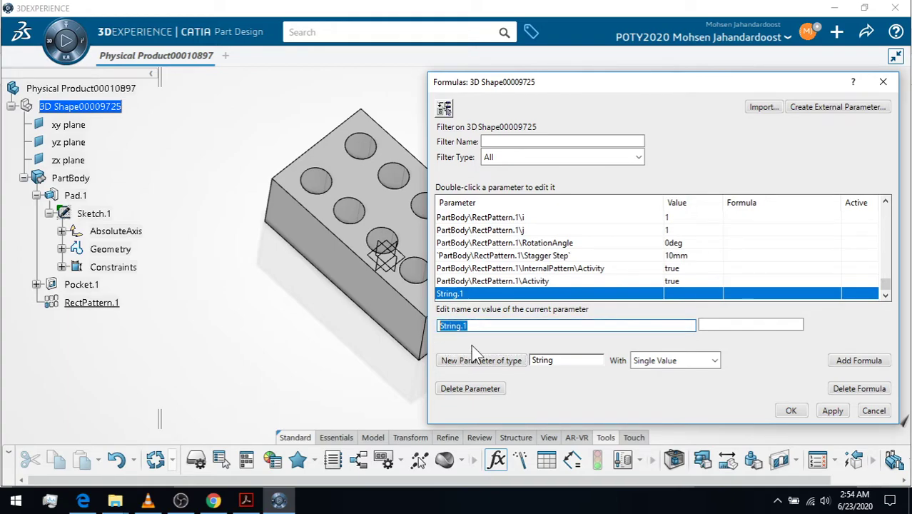
pyautogui.write('Brick')
pyautogui.click(726, 323)
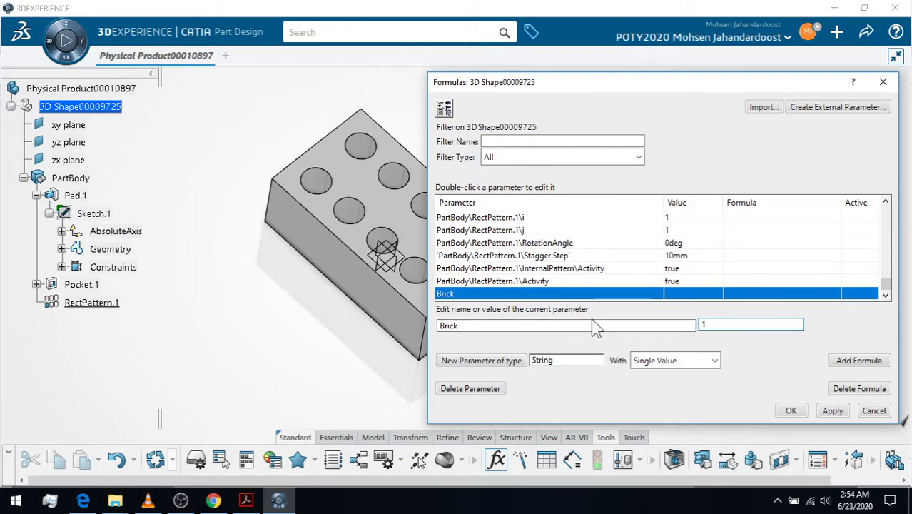
pyautogui.click(829, 410)
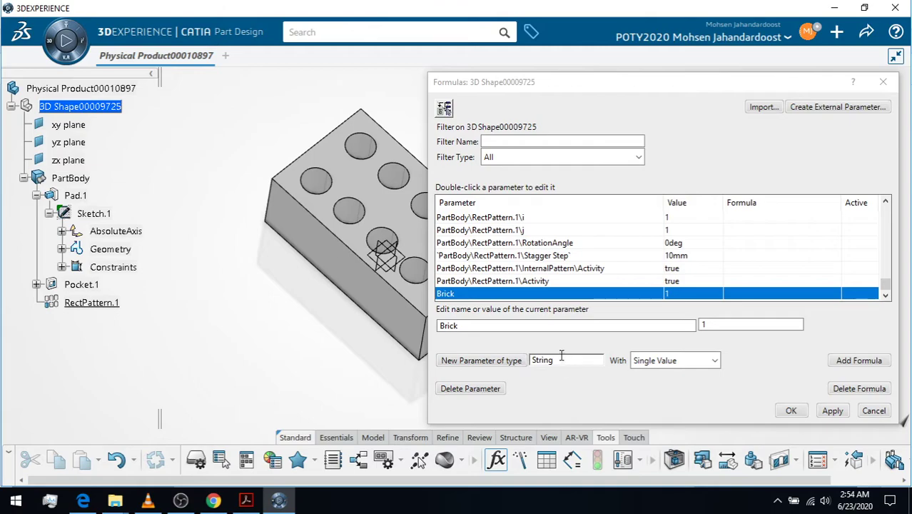
# Consult Equation1.pdf, add a single-value Length parameter named A in the Formulas editor, set it to 50 mm and apply it.
pyautogui.click(563, 360)
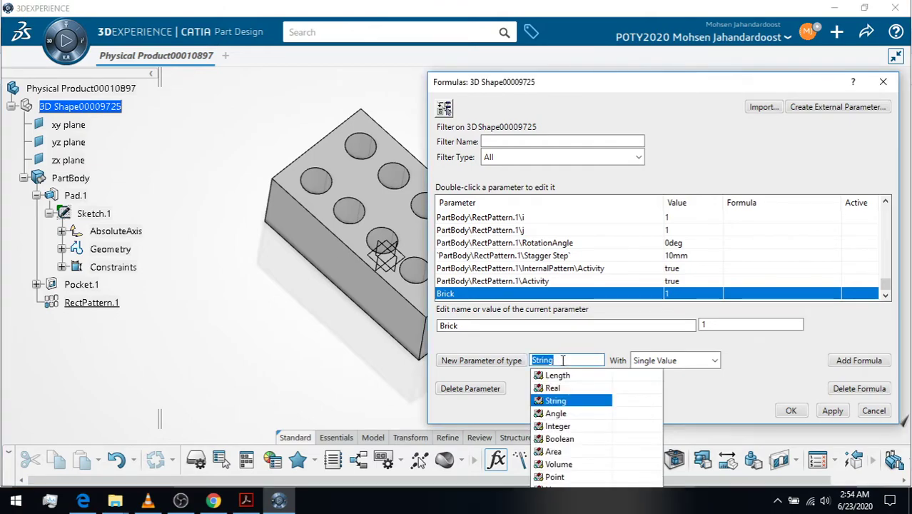
pyautogui.click(560, 374)
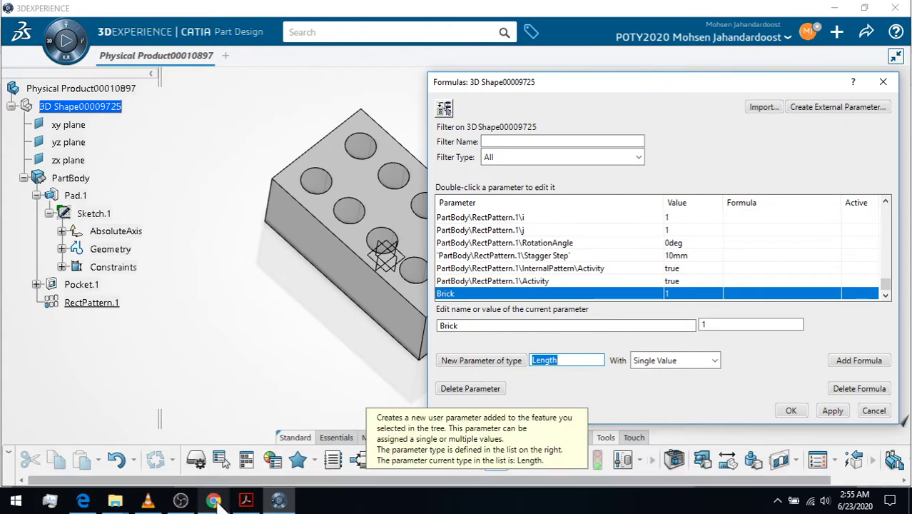
pyautogui.click(246, 500)
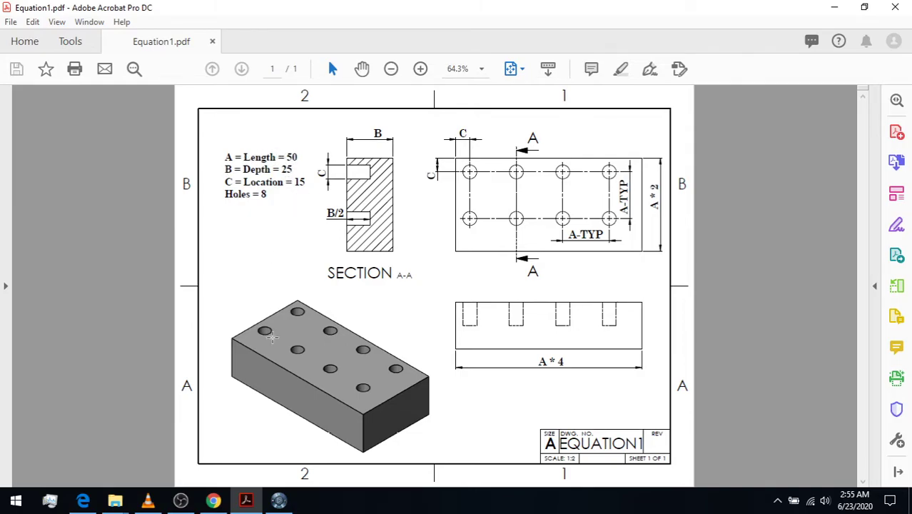
pyautogui.click(278, 500)
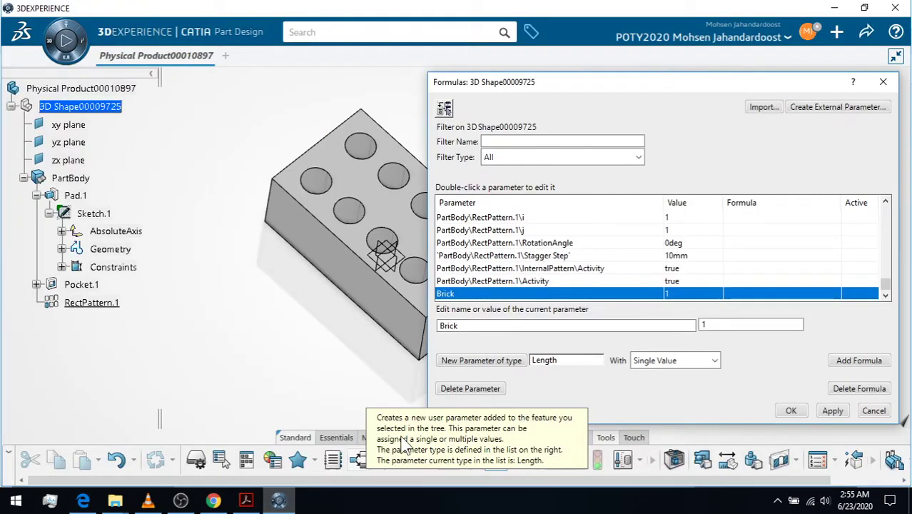
pyautogui.click(500, 363)
pyautogui.doubleClick(483, 326)
pyautogui.write('A')
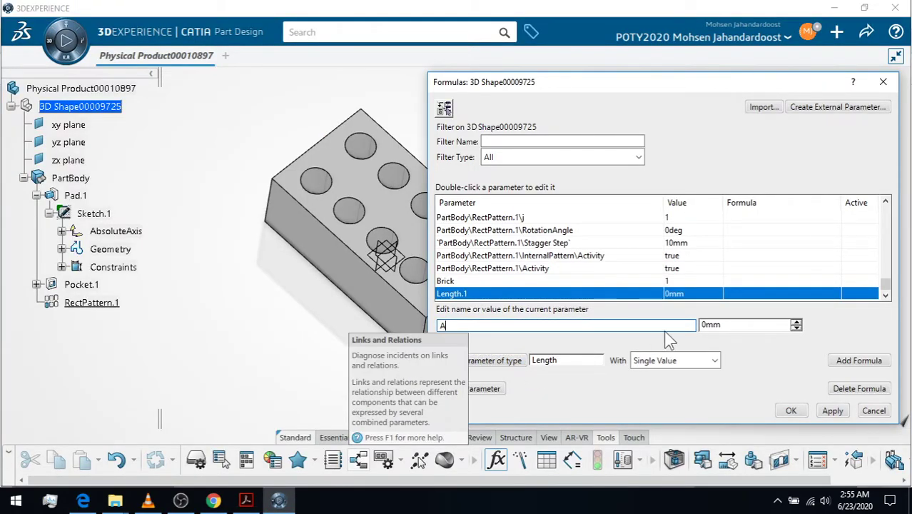
pyautogui.click(727, 325)
pyautogui.doubleClick(727, 324)
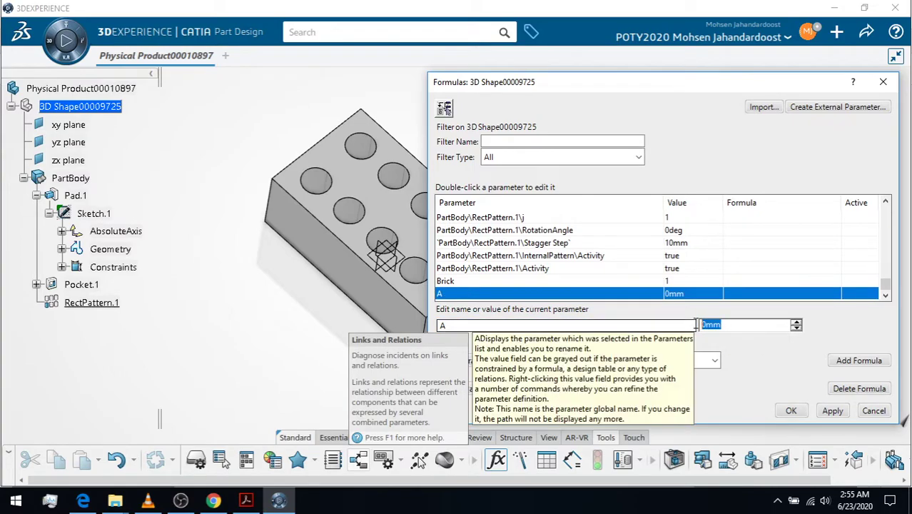
pyautogui.write('50')
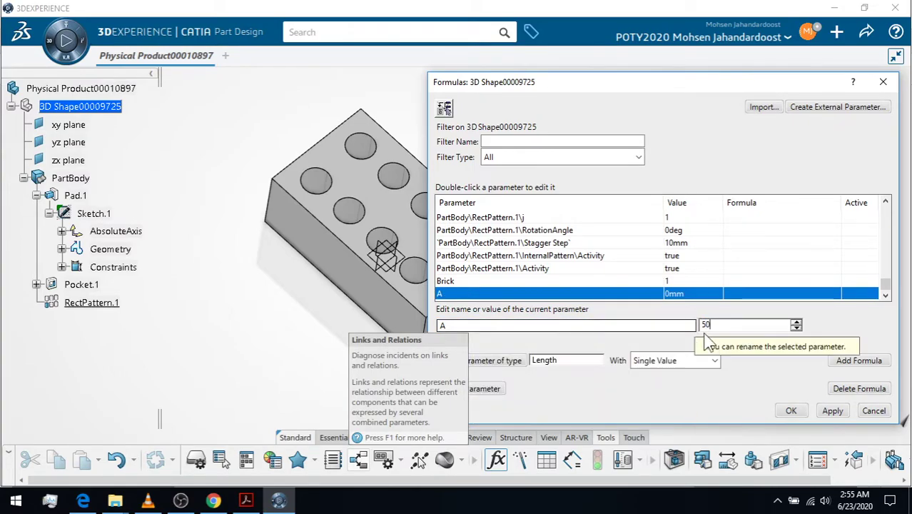
pyautogui.click(830, 411)
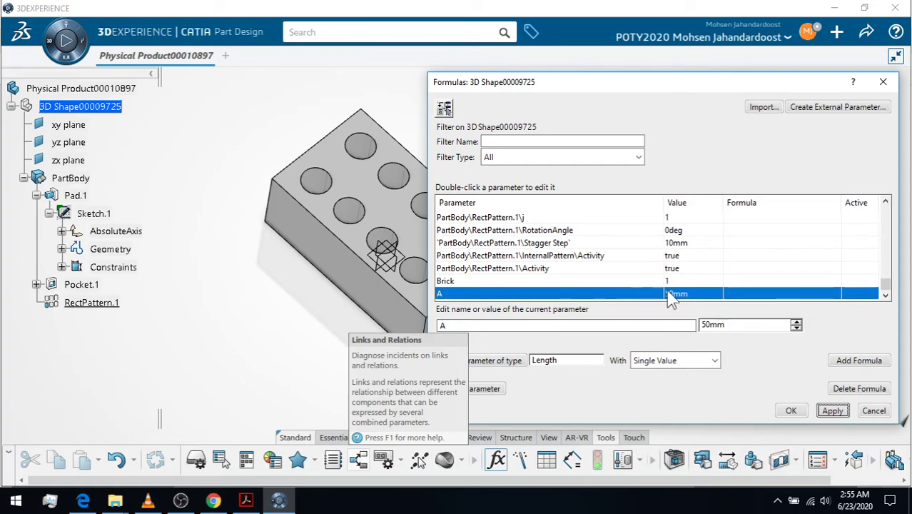
pyautogui.click(502, 325)
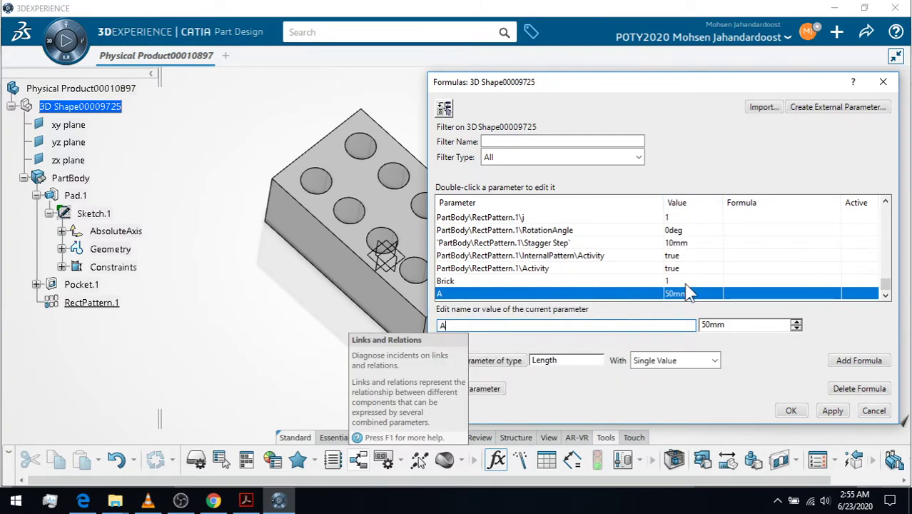
# Add another Length parameter named B, set its value to 25 mm and apply it.
pyautogui.click(501, 362)
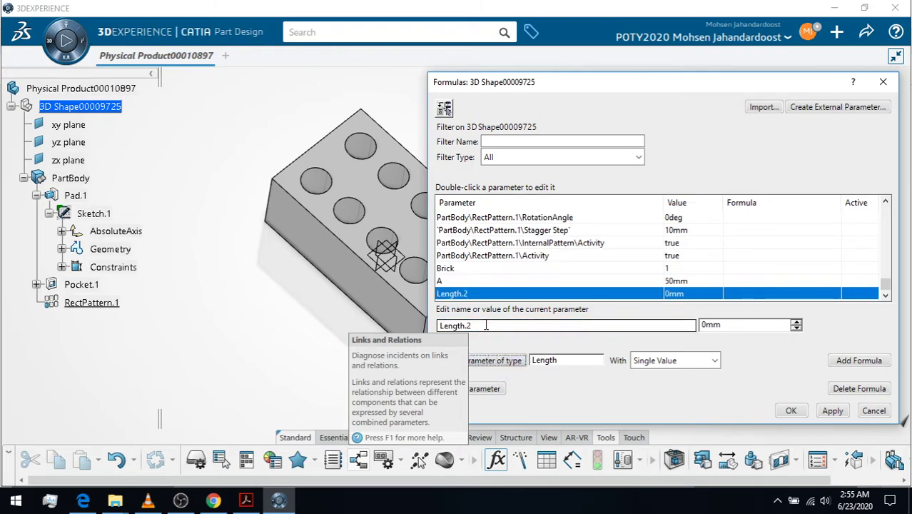
pyautogui.hotkey('shift', 'Left')
pyautogui.hotkey('shift', 'Left')
pyautogui.hotkey('shift', 'Left')
pyautogui.hotkey('shift', 'Left')
pyautogui.hotkey('shift', 'Left')
pyautogui.hotkey('shift', 'Left')
pyautogui.hotkey('shift', 'Left')
pyautogui.hotkey('shift', 'Left')
pyautogui.write('B')
pyautogui.press('Tab')
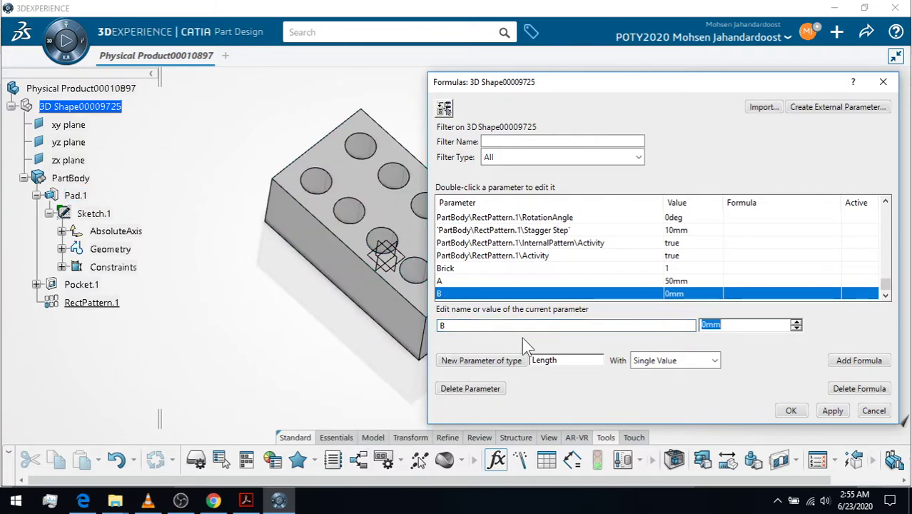
pyautogui.write('25')
pyautogui.click(820, 410)
# Add a third Length parameter named C, set its value to 15 mm and apply it.
pyautogui.click(508, 361)
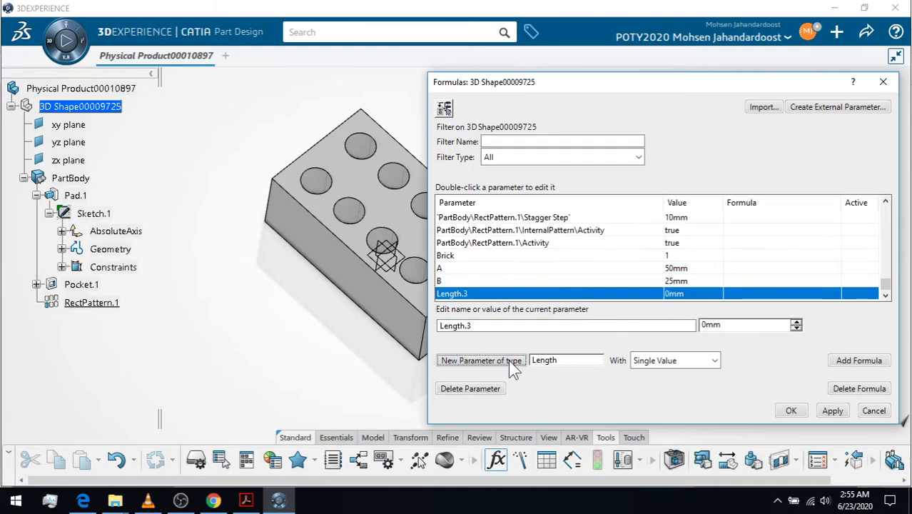
pyautogui.click(471, 328)
pyautogui.moveTo(470, 328); pyautogui.dragTo(435, 327)
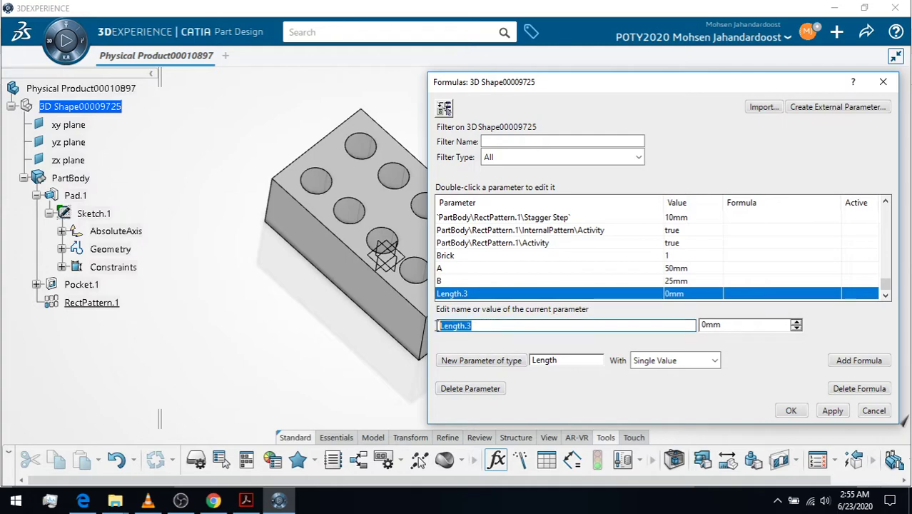
pyautogui.write('C')
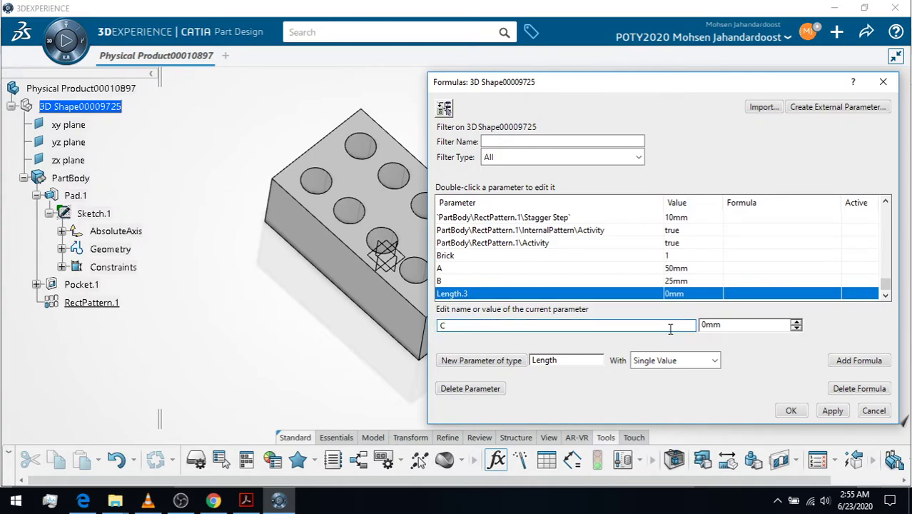
pyautogui.press('Tab')
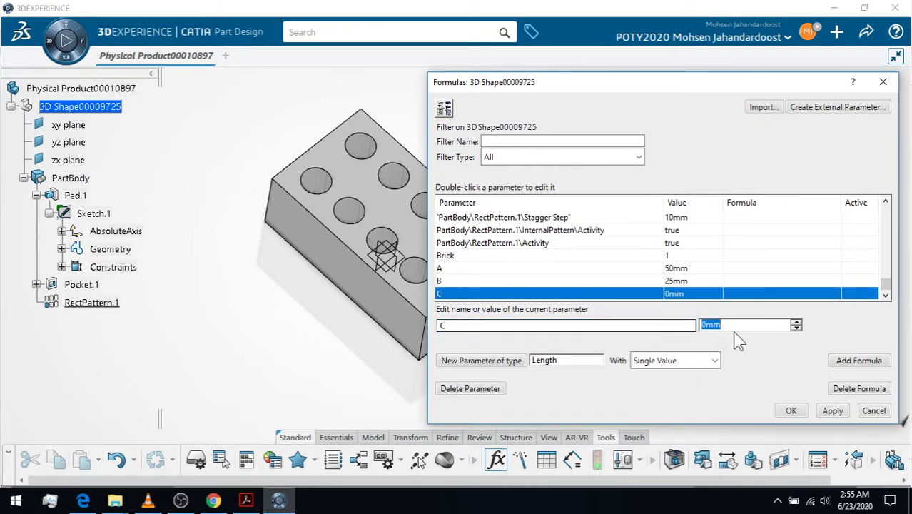
pyautogui.write('15')
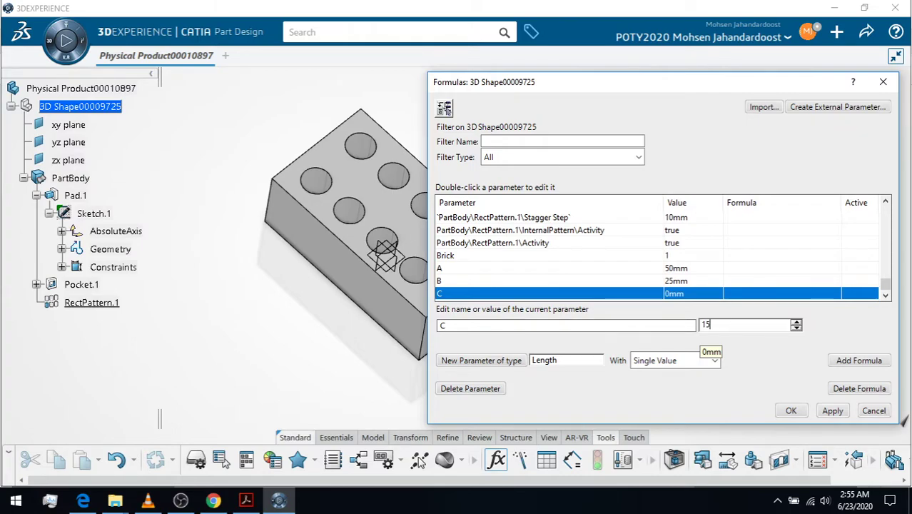
pyautogui.click(835, 411)
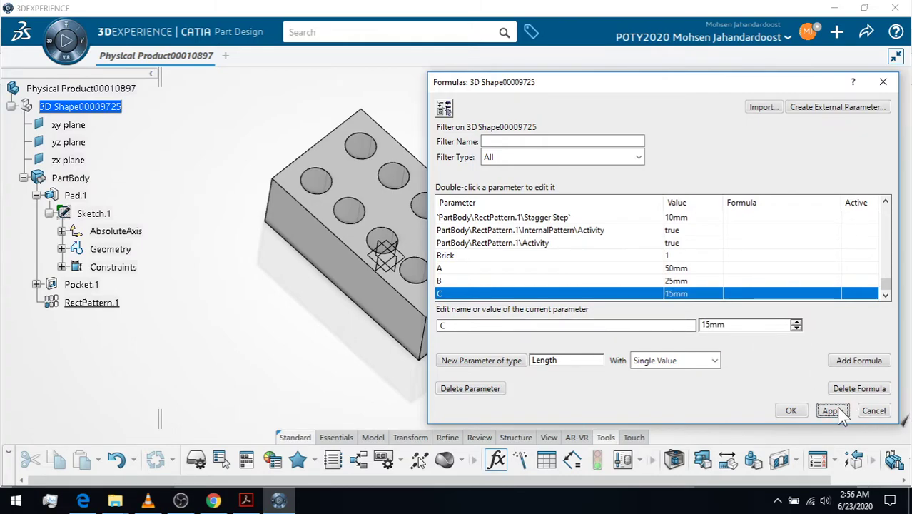
# Add a single-value parameter of type Real named Hole, set it to 8, apply it and close the Formulas editor.
pyautogui.click(576, 360)
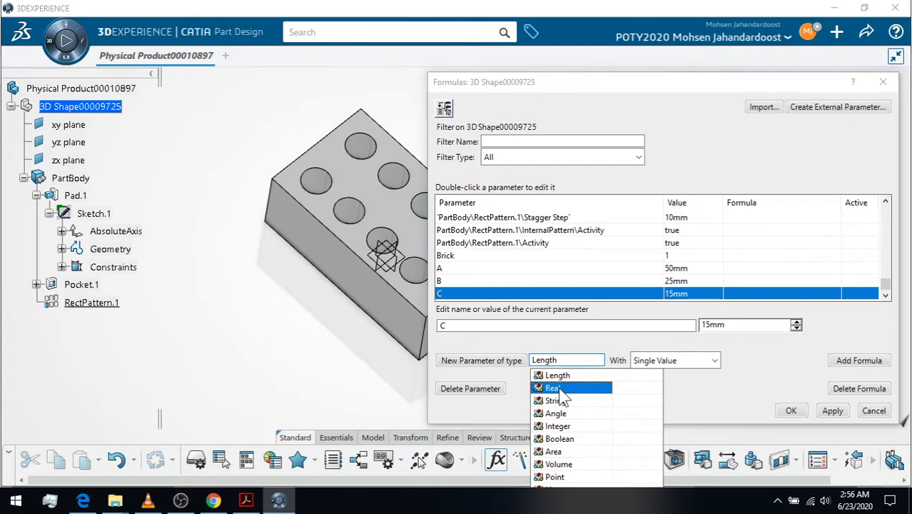
pyautogui.click(558, 387)
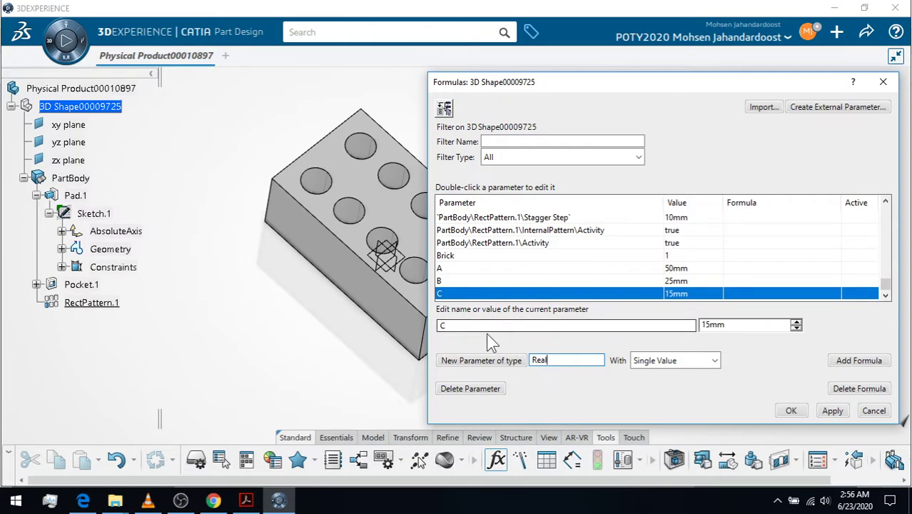
pyautogui.click(482, 361)
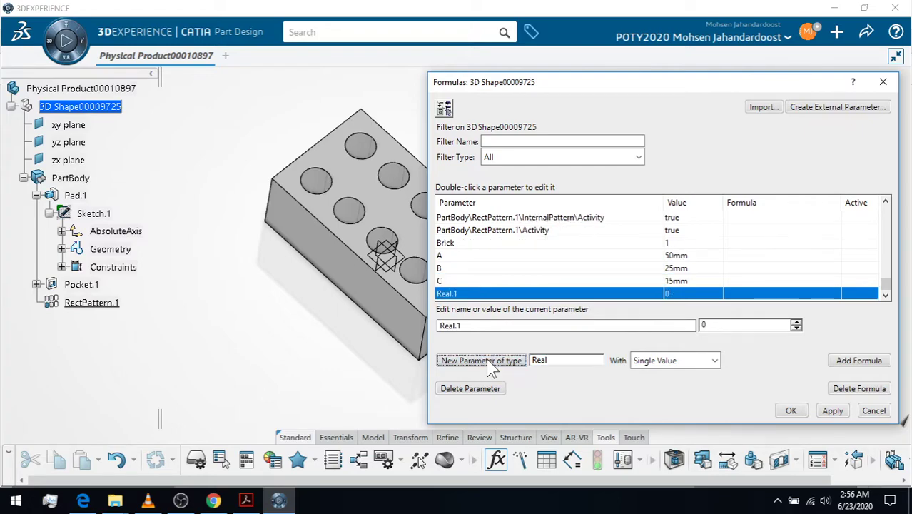
pyautogui.doubleClick(450, 326)
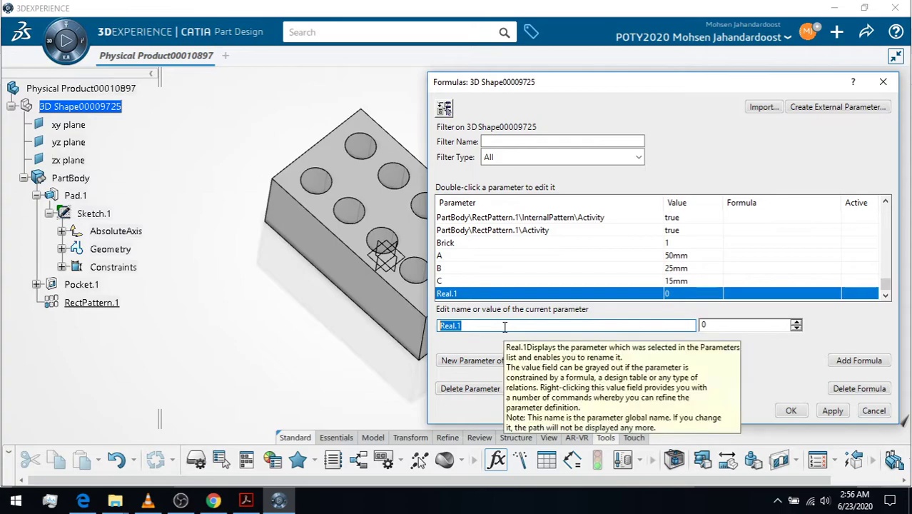
pyautogui.write('Hole')
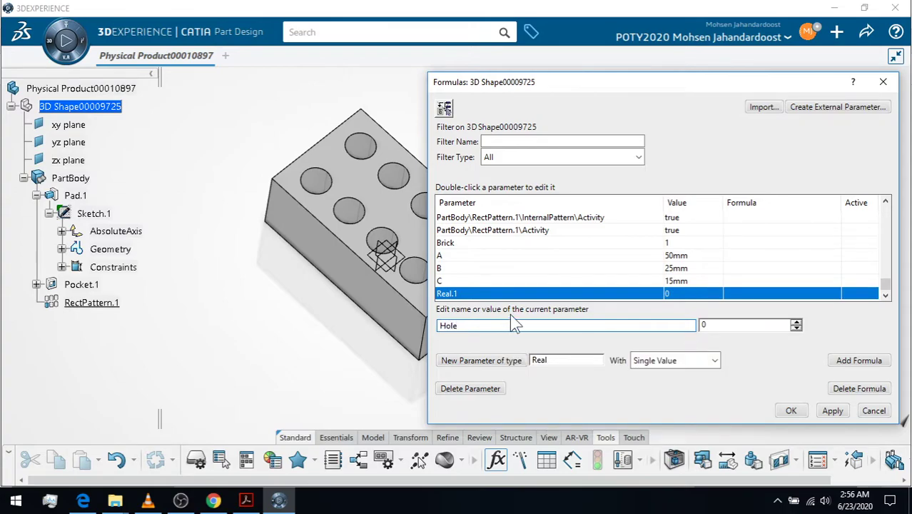
pyautogui.click(713, 323)
pyautogui.moveTo(714, 323); pyautogui.dragTo(689, 323)
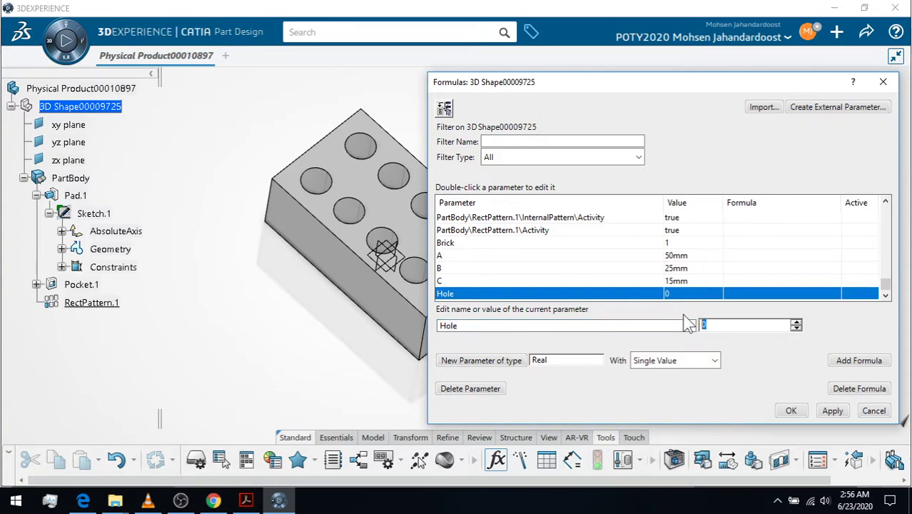
pyautogui.write('8')
pyautogui.click(832, 410)
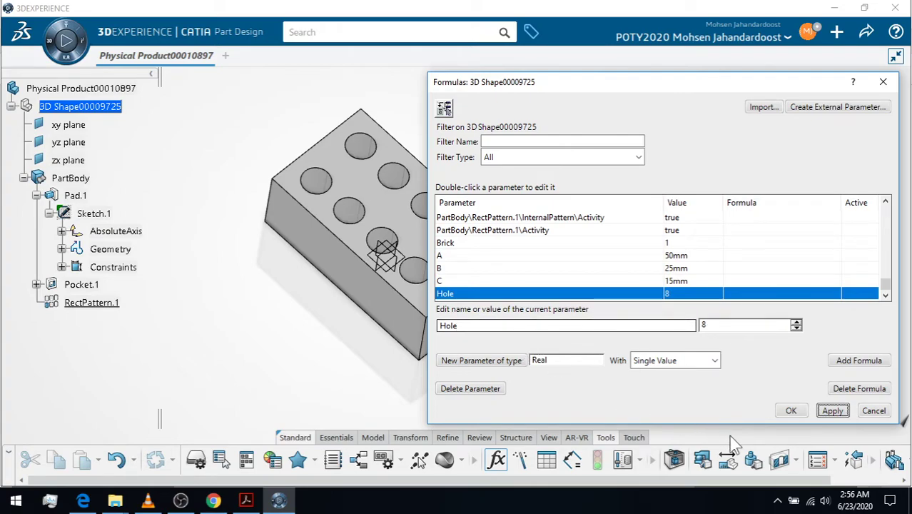
pyautogui.click(792, 412)
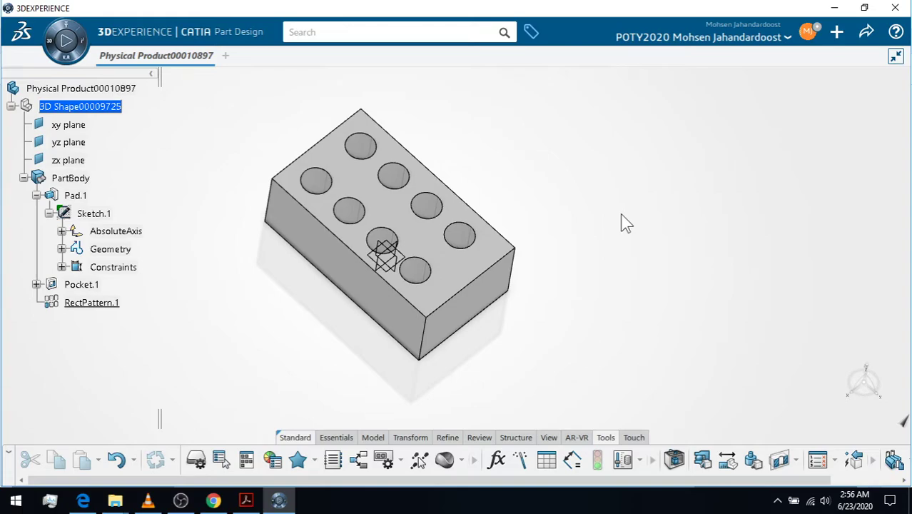
# Check the dimension equations in Equation1.pdf and open the pad's sketch for editing in 3DEXPERIENCE.
pyautogui.click(246, 501)
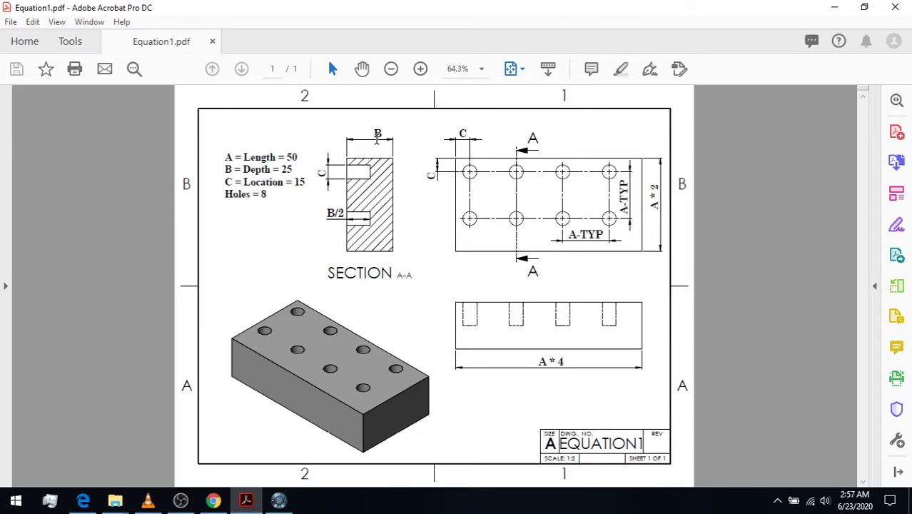
pyautogui.click(279, 501)
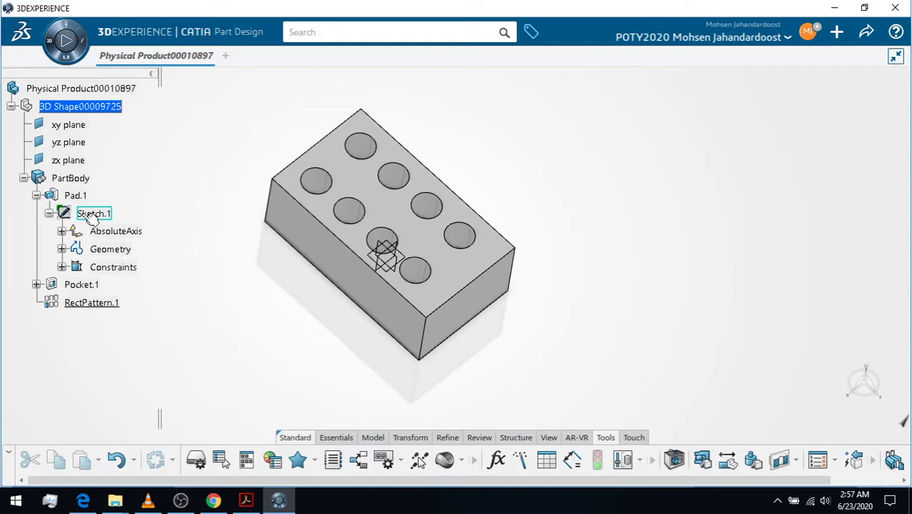
pyautogui.click(92, 215)
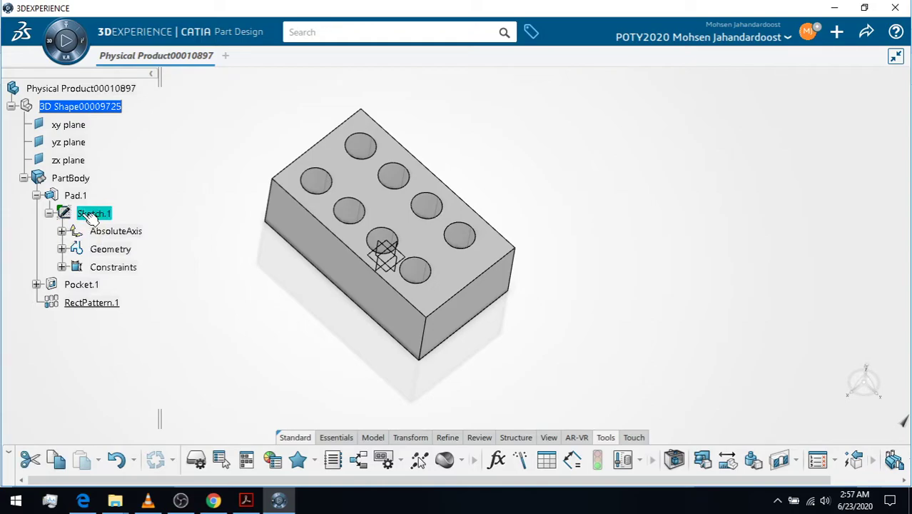
pyautogui.doubleClick(95, 214)
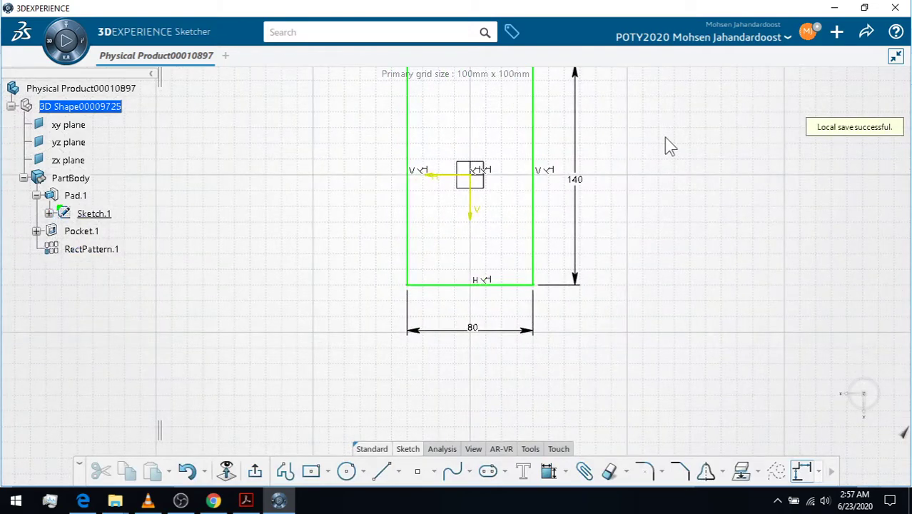
pyautogui.moveTo(664, 146); pyautogui.dragTo(647, 186, button='middle')
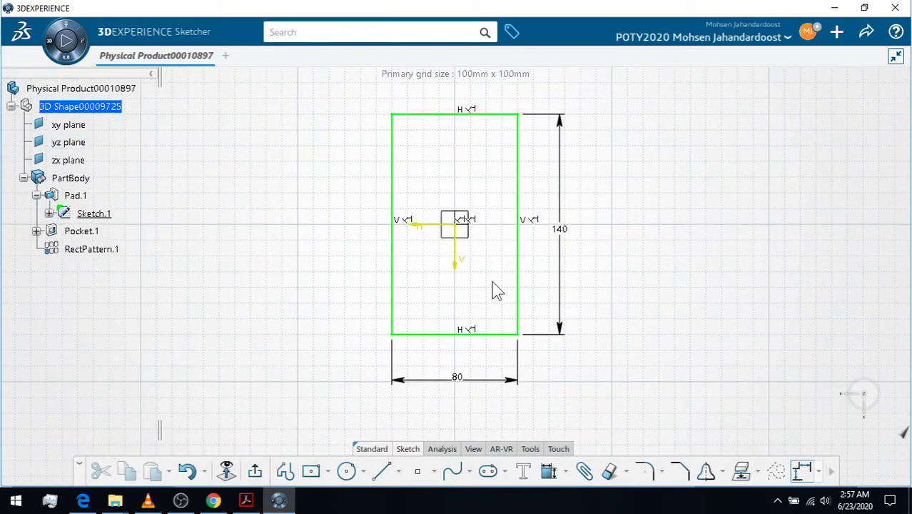
# Drive the rectangle's horizontal width dimension with the formula A*2, using the renamed parameter A.
pyautogui.click(481, 384)
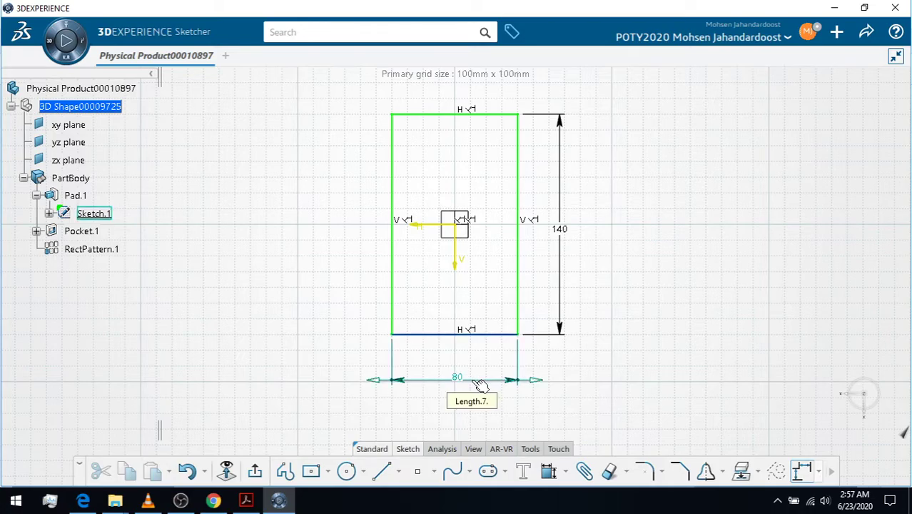
pyautogui.click(477, 386)
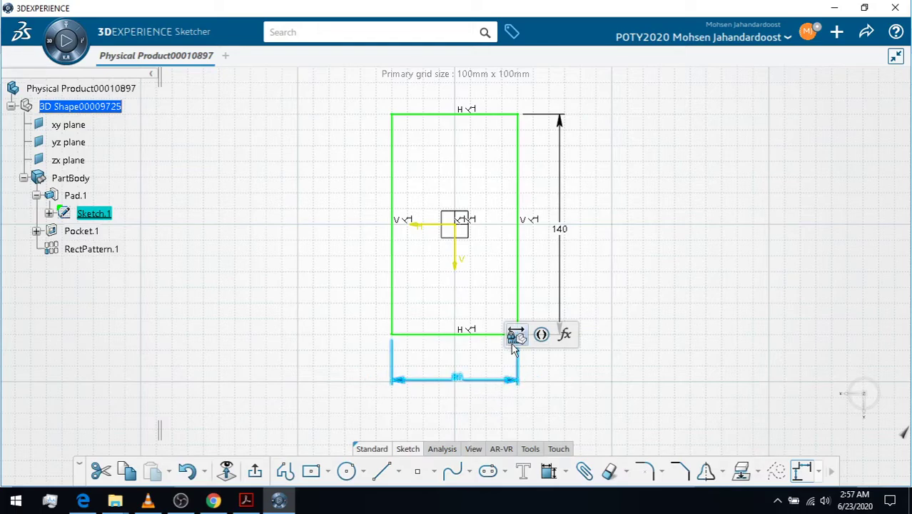
pyautogui.click(564, 336)
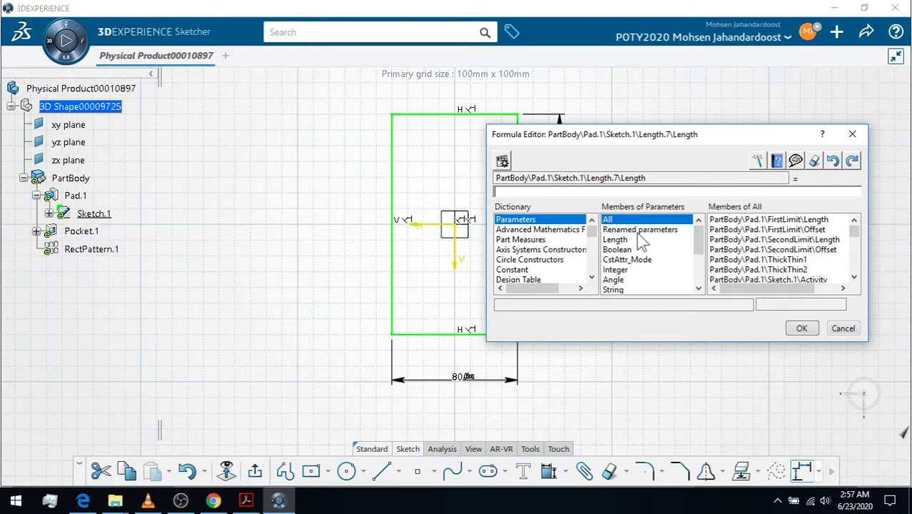
pyautogui.click(638, 231)
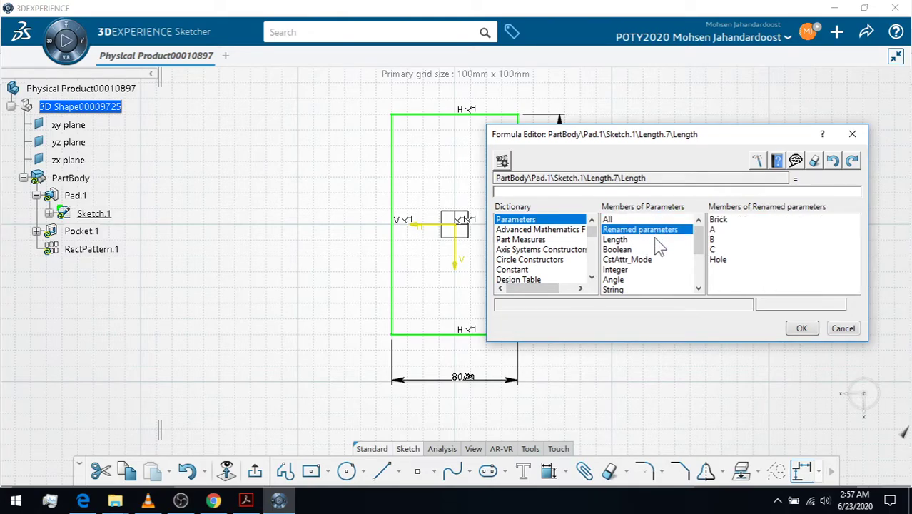
pyautogui.click(715, 230)
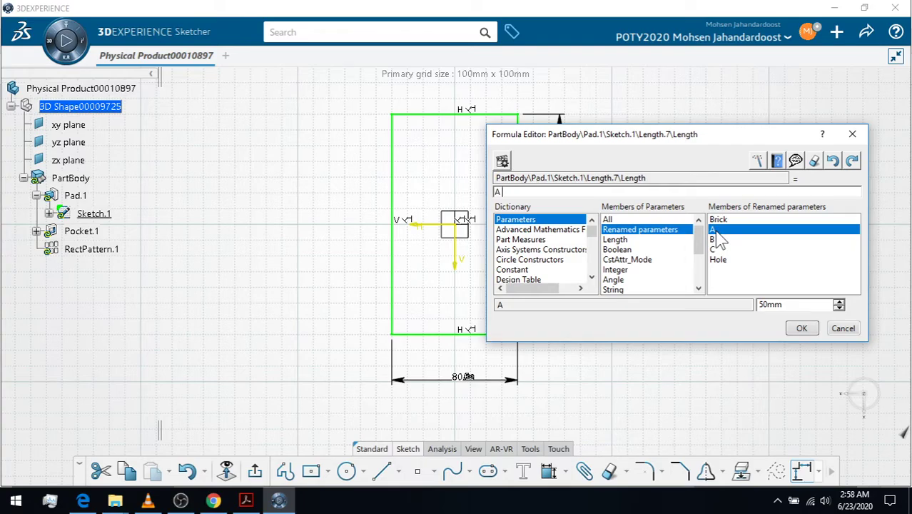
pyautogui.write('*')
pyautogui.click(800, 329)
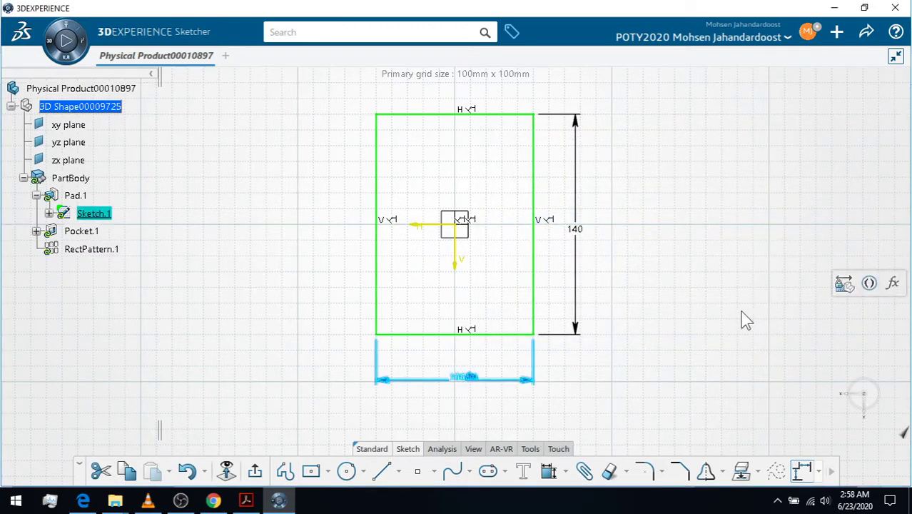
pyautogui.click(471, 384)
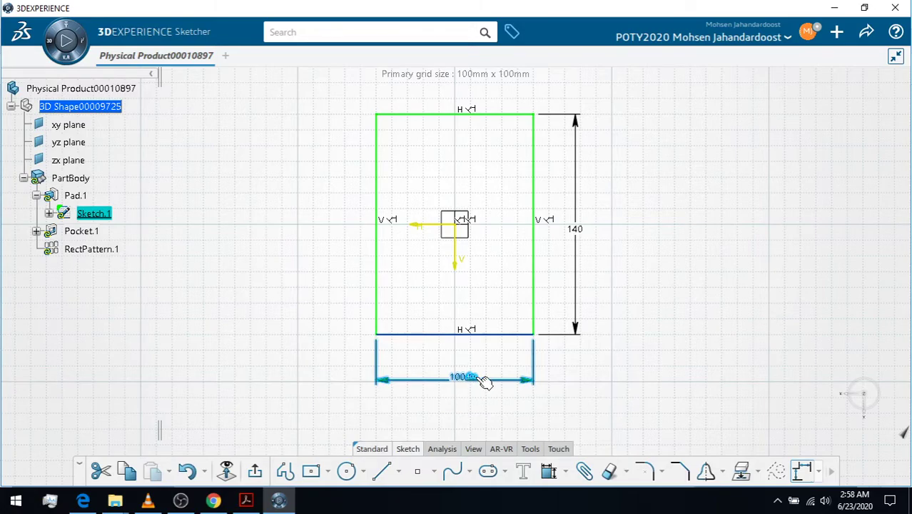
pyautogui.click(663, 339)
pyautogui.click(471, 378)
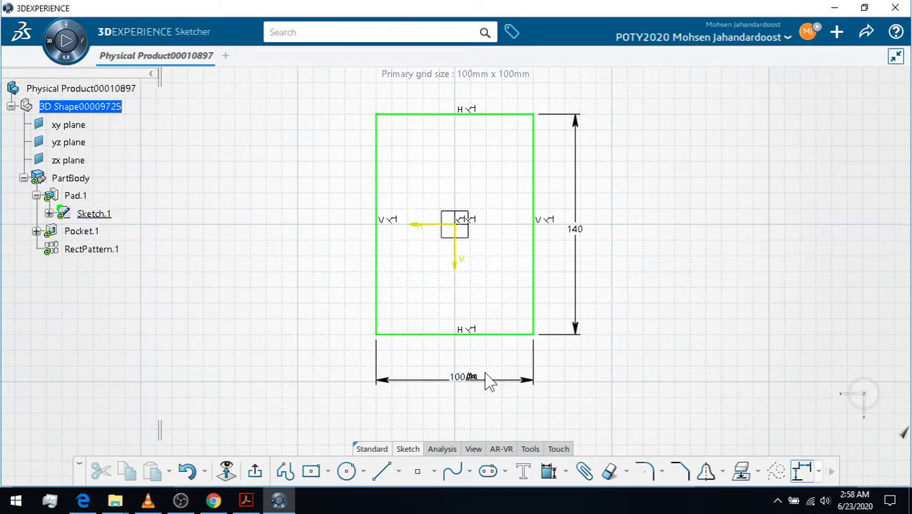
pyautogui.click(478, 396)
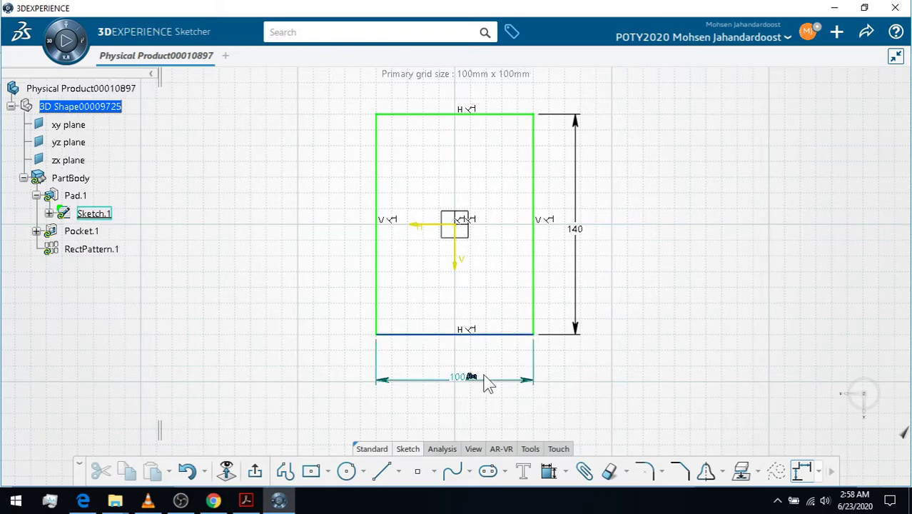
# Drive the 140 mm vertical dimension of the pad's rectangle with the formula A*4 and exit the sketch.
pyautogui.click(577, 238)
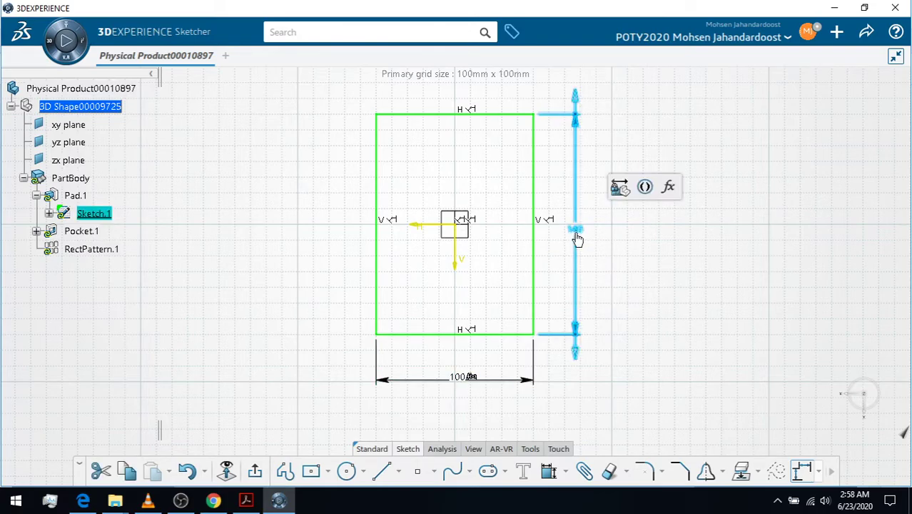
pyautogui.click(676, 193)
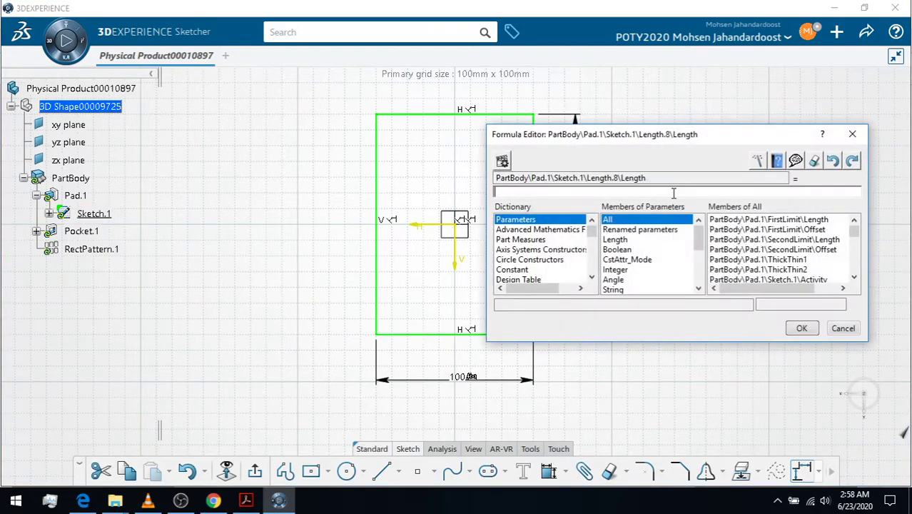
pyautogui.click(638, 230)
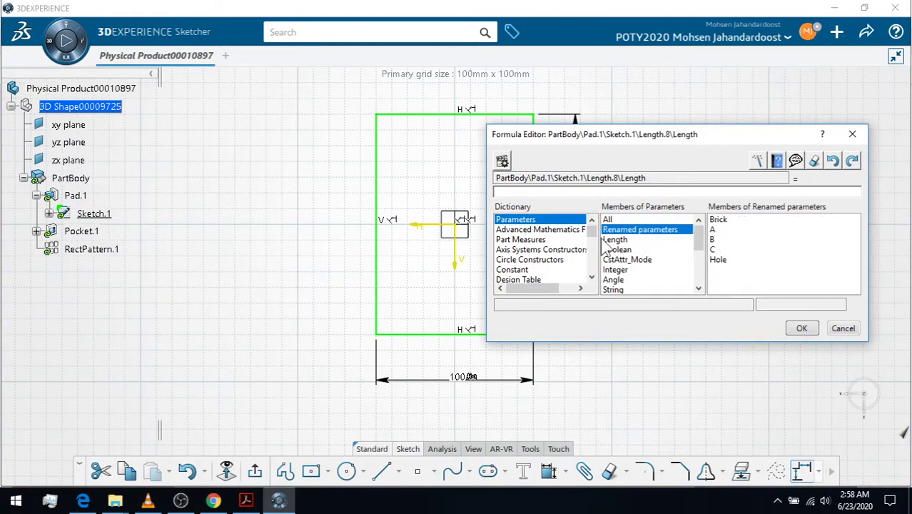
pyautogui.click(718, 231)
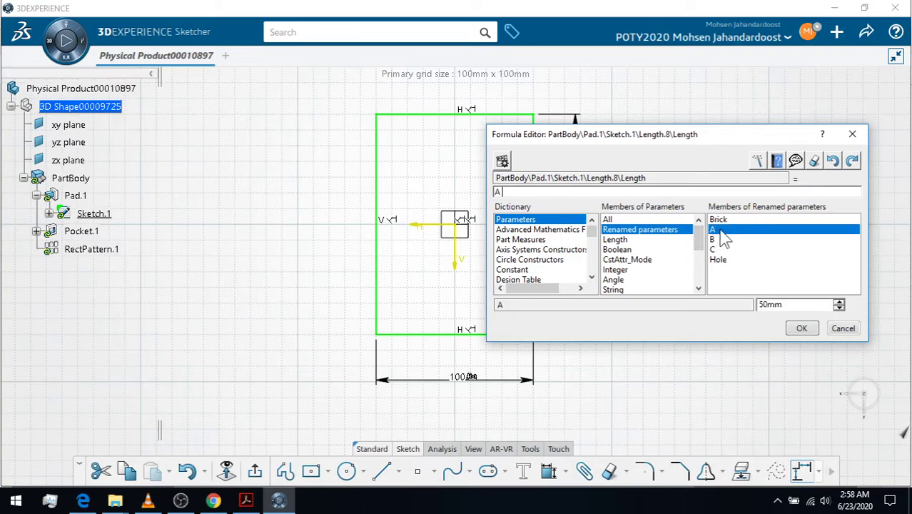
pyautogui.write('*4')
pyautogui.click(800, 329)
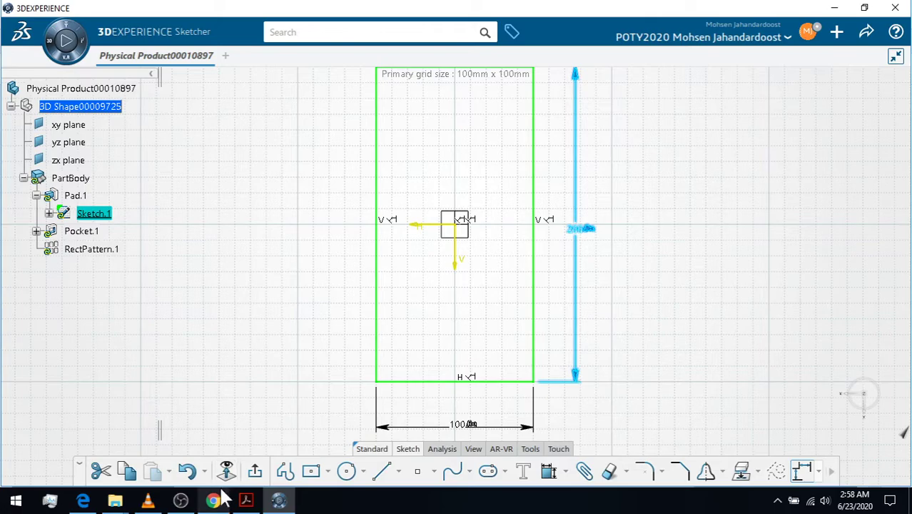
pyautogui.click(254, 471)
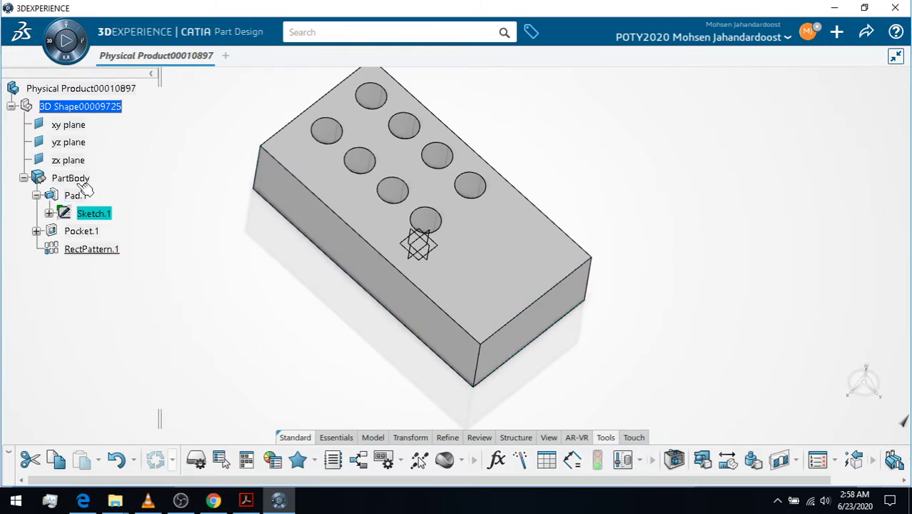
# Link the first-limit length of Pad.1 to the renamed parameter B through a formula and apply the pad change.
pyautogui.doubleClick(74, 194)
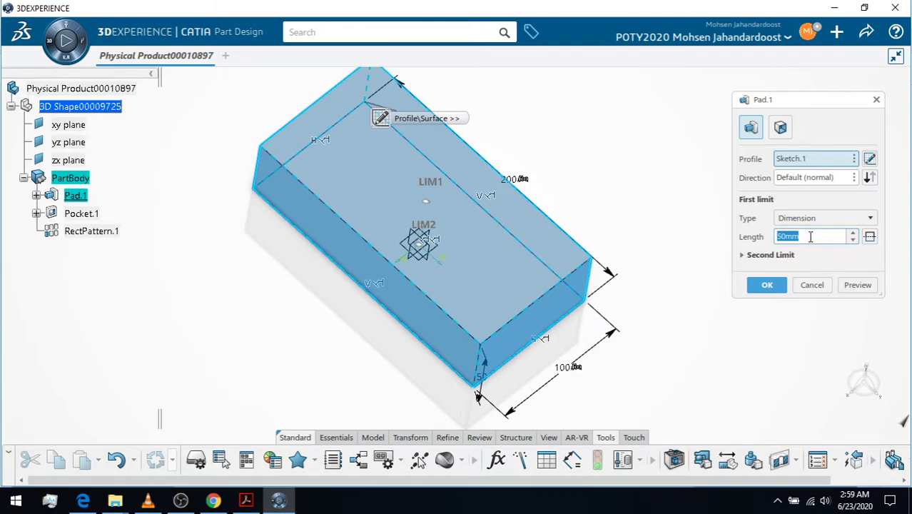
pyautogui.rightClick(807, 239)
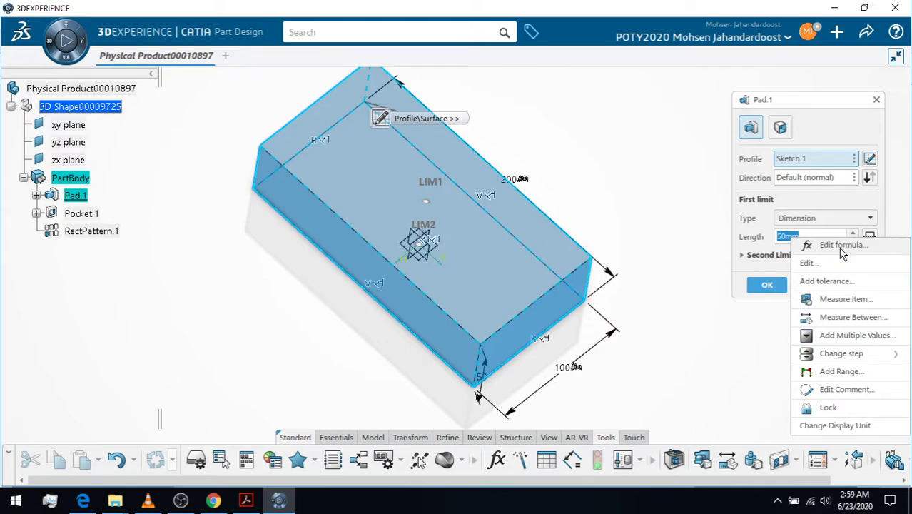
pyautogui.click(842, 246)
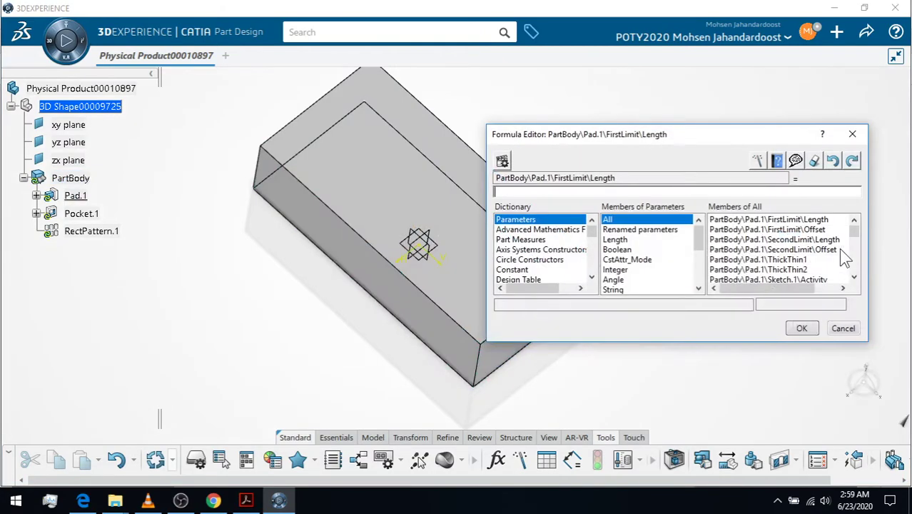
pyautogui.click(662, 232)
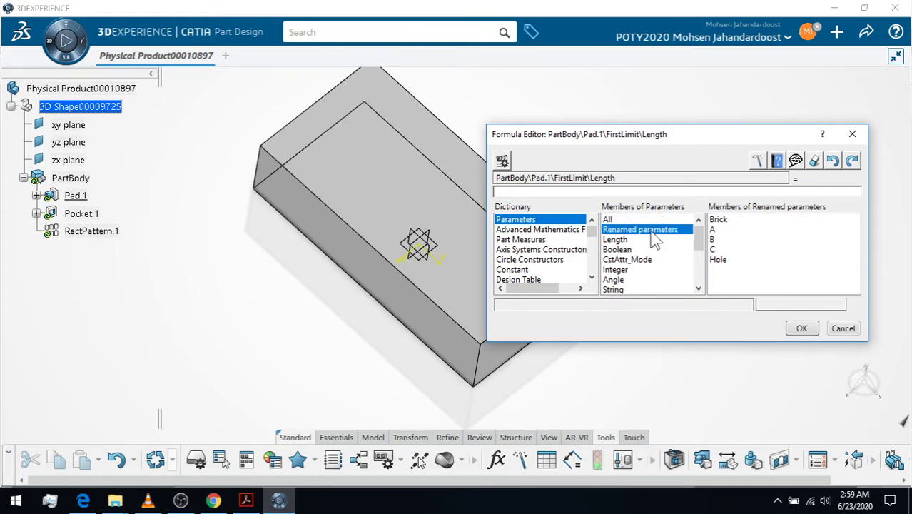
pyautogui.doubleClick(716, 240)
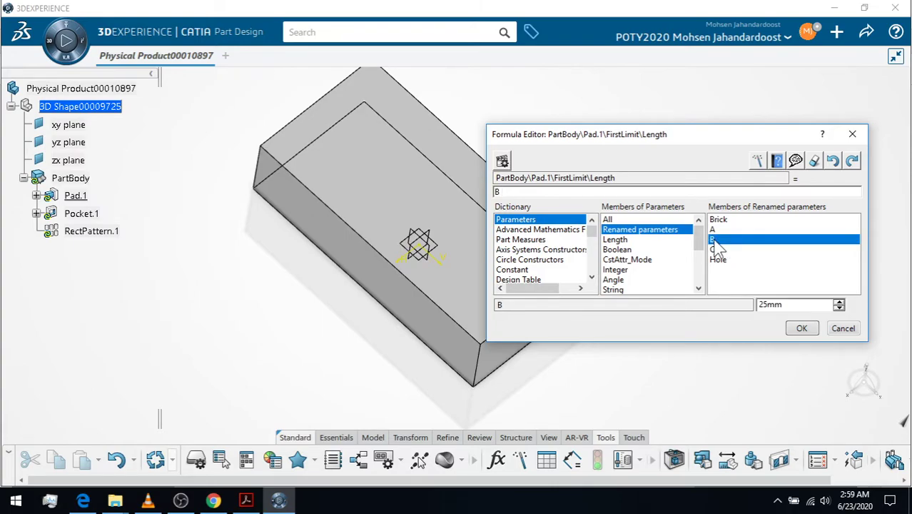
pyautogui.click(801, 329)
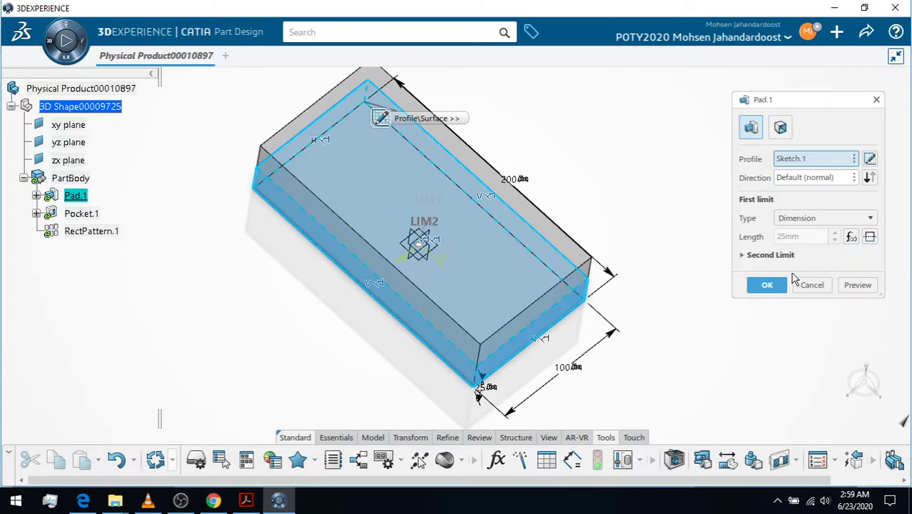
pyautogui.click(771, 285)
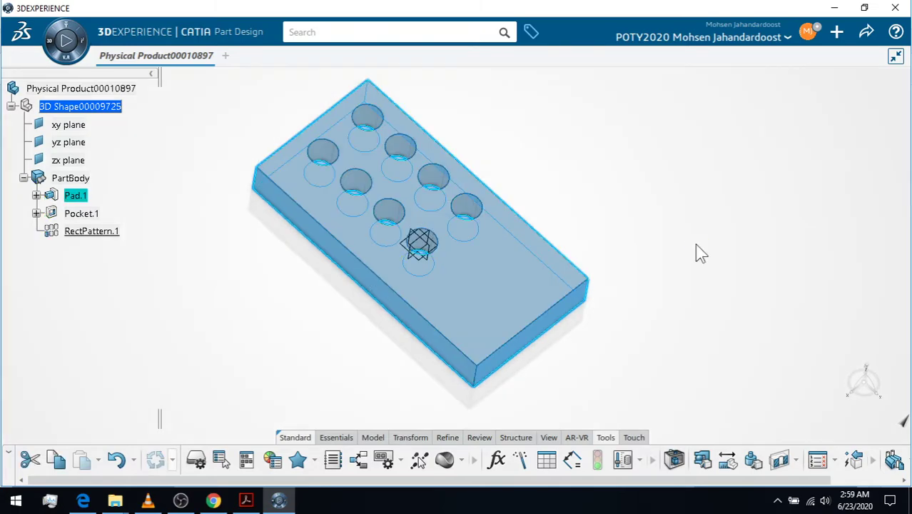
pyautogui.click(293, 350)
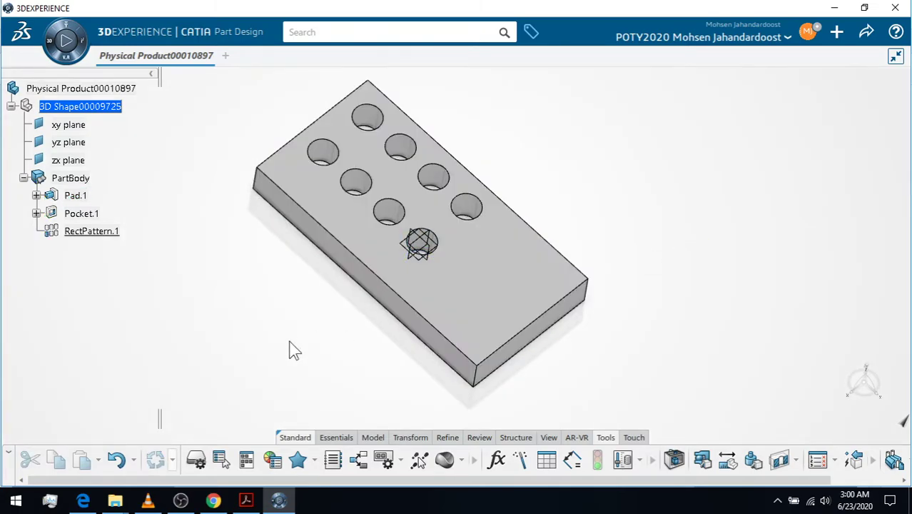
# Consult the Equation1.pdf drawing in Acrobat and link the circle's horizontal edge offset in the pocket's Sketch.2 to parameter C.
pyautogui.click(243, 500)
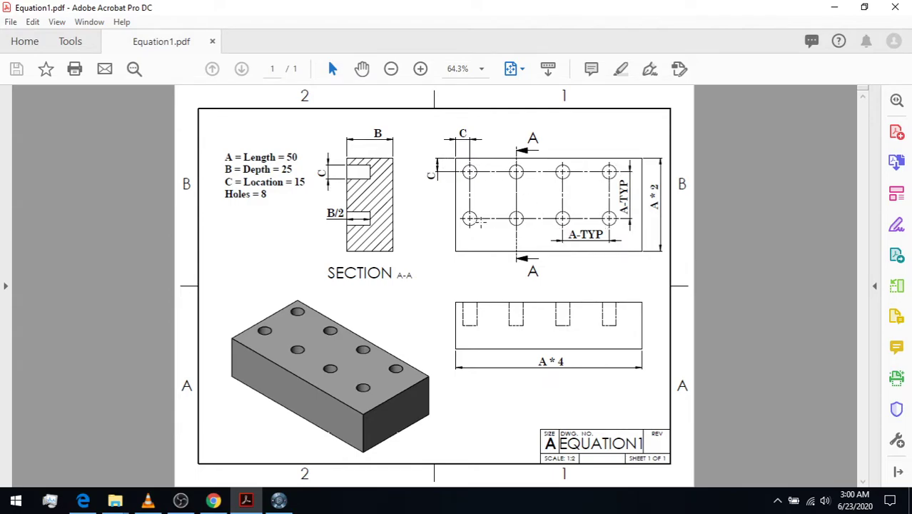
pyautogui.click(278, 499)
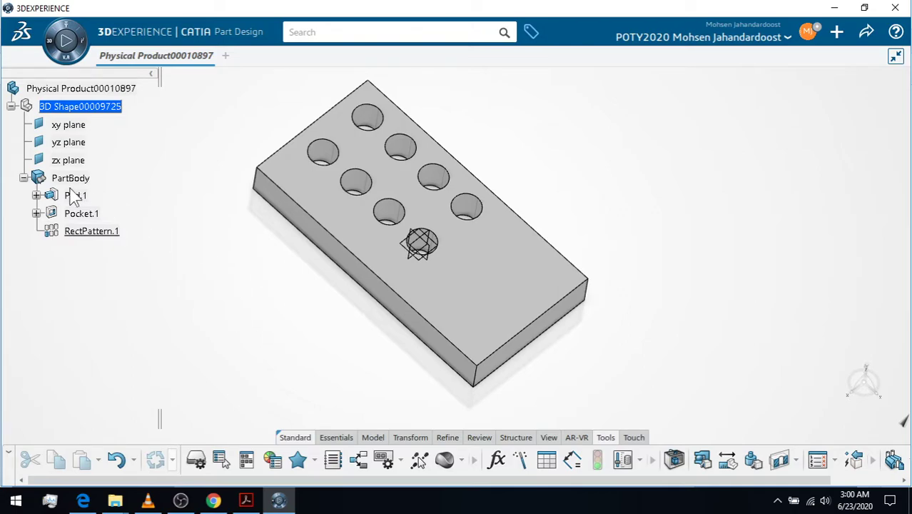
pyautogui.click(35, 214)
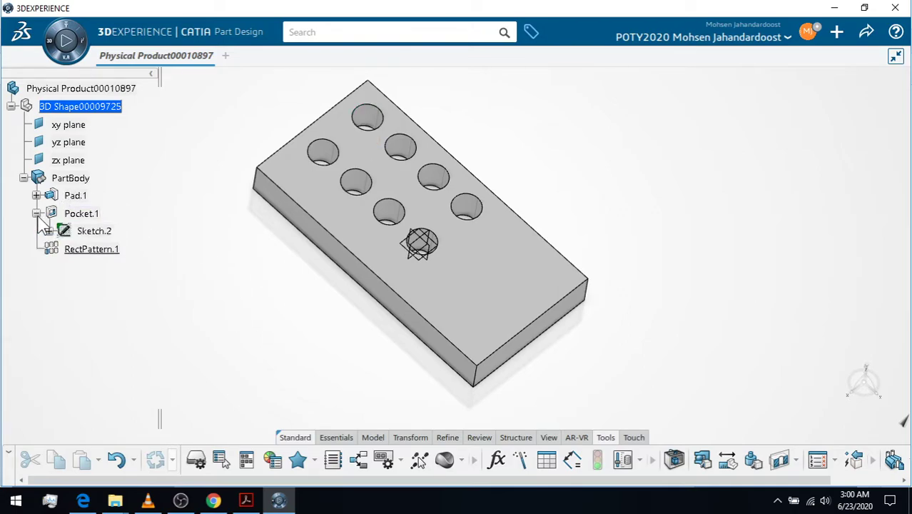
pyautogui.click(93, 231)
pyautogui.doubleClick(93, 231)
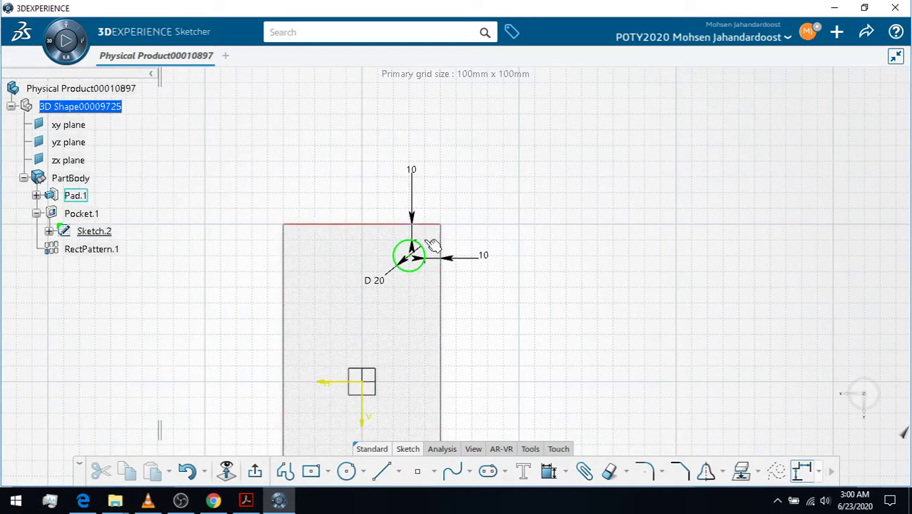
pyautogui.click(476, 262)
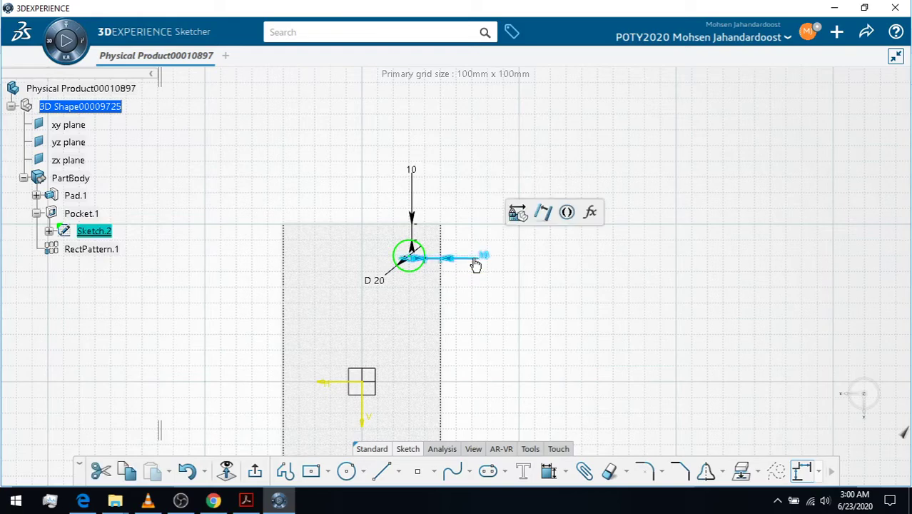
pyautogui.click(589, 214)
pyautogui.click(619, 230)
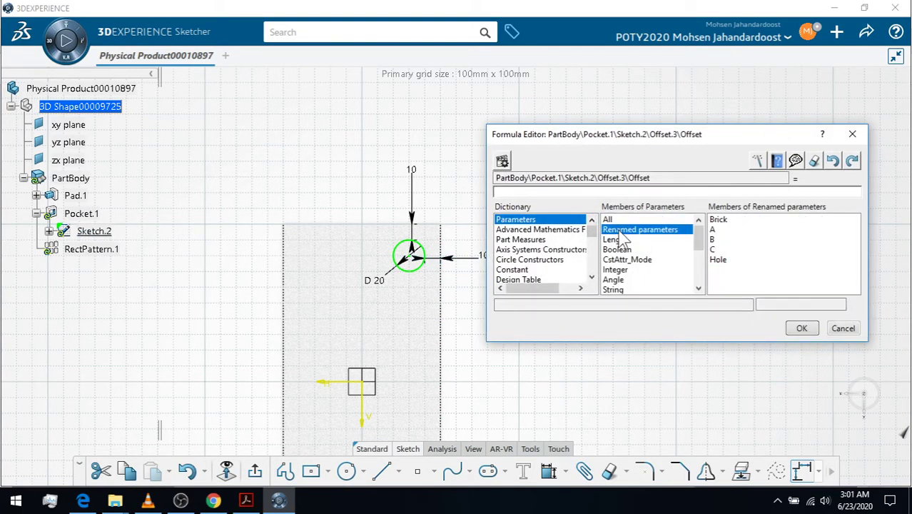
pyautogui.doubleClick(717, 250)
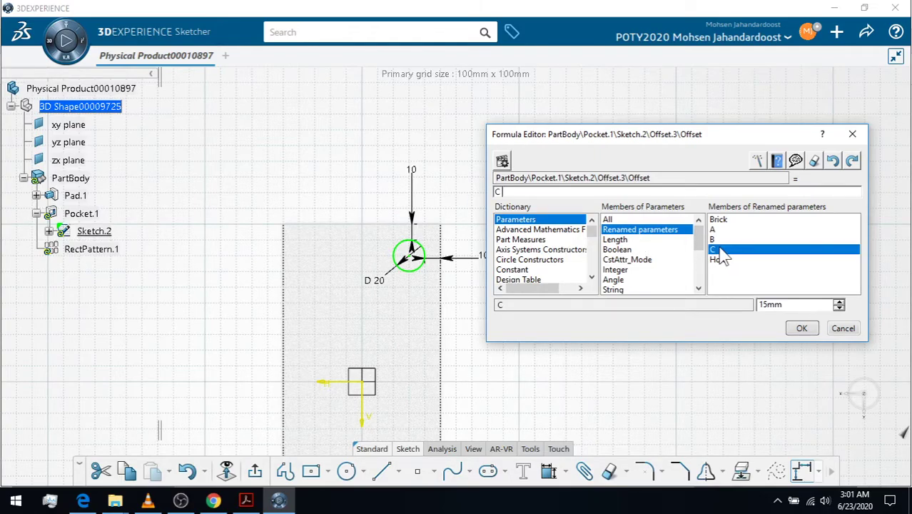
pyautogui.click(803, 329)
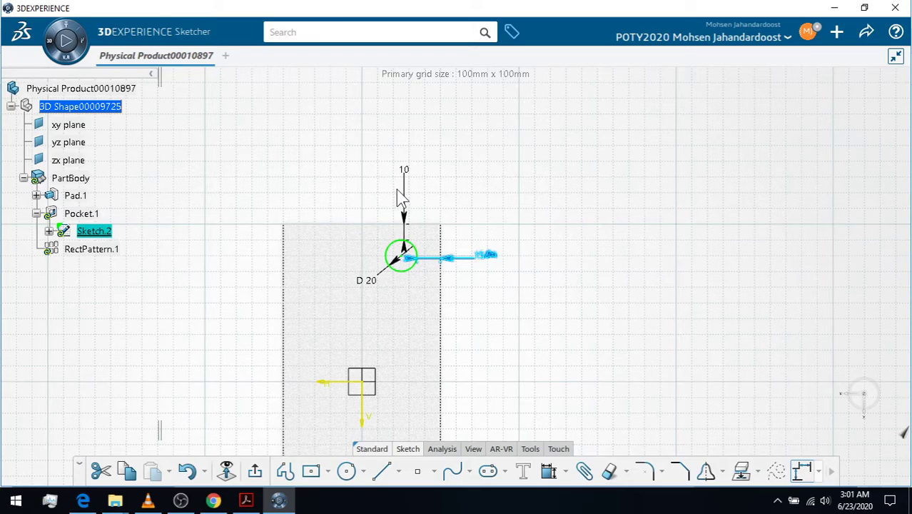
# Link the circle's vertical offset from the block's upper edge to the renamed parameter C.
pyautogui.click(406, 212)
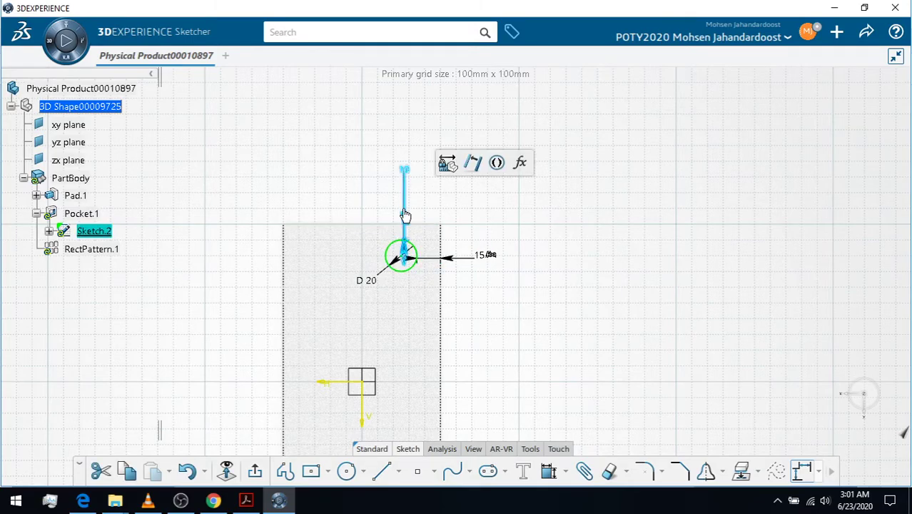
pyautogui.click(519, 162)
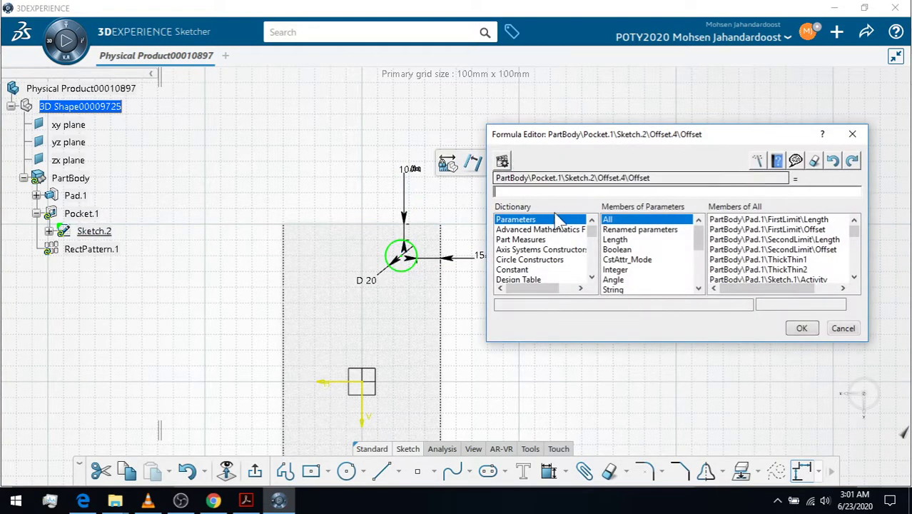
pyautogui.click(628, 230)
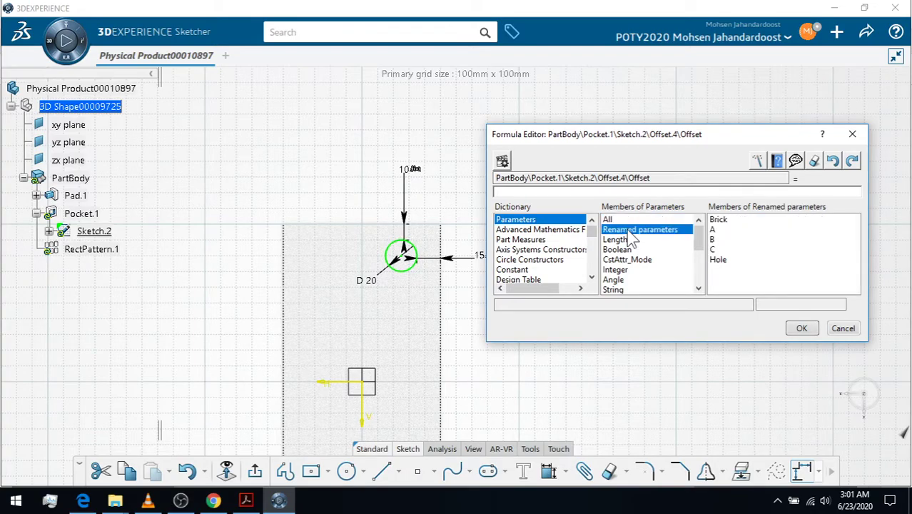
pyautogui.doubleClick(713, 250)
pyautogui.click(804, 329)
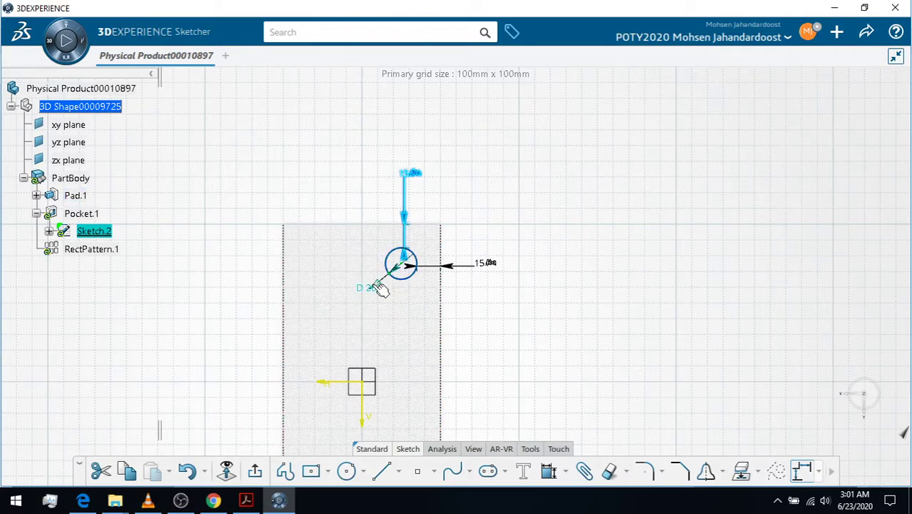
# Drive the pocket circle's radius with the formula C/2, consulting the Equation1.pdf drawing in Acrobat, and exit the sketch.
pyautogui.doubleClick(366, 288)
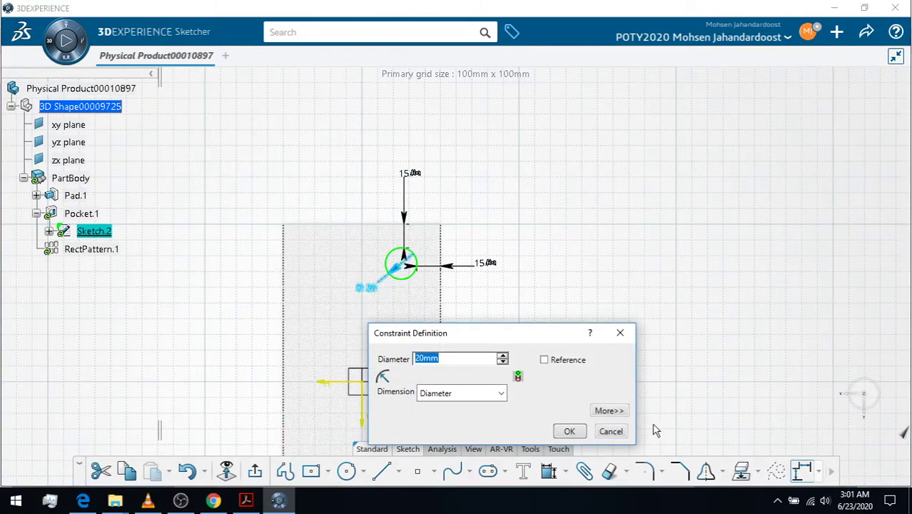
pyautogui.click(619, 433)
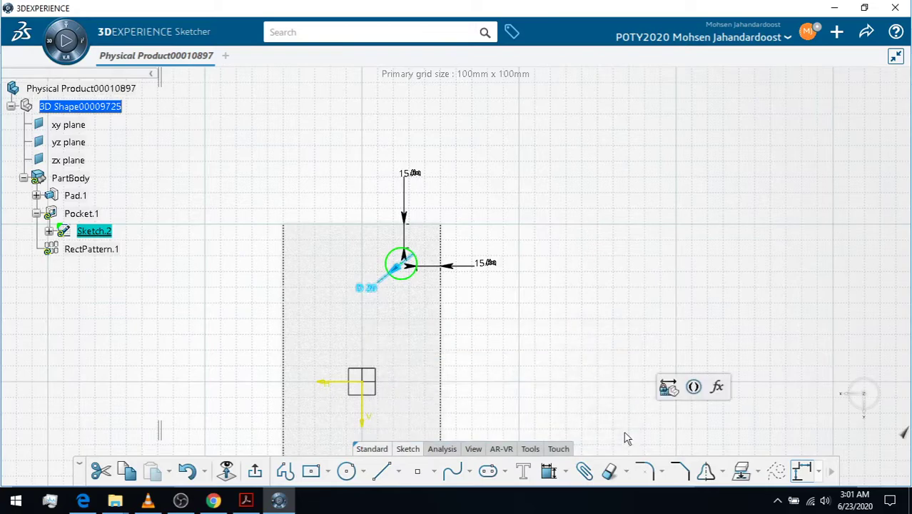
pyautogui.click(366, 288)
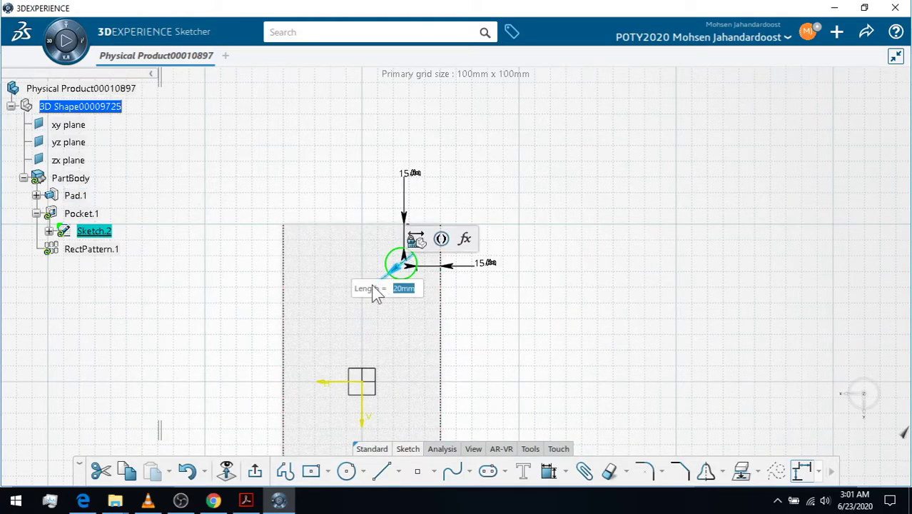
pyautogui.click(465, 240)
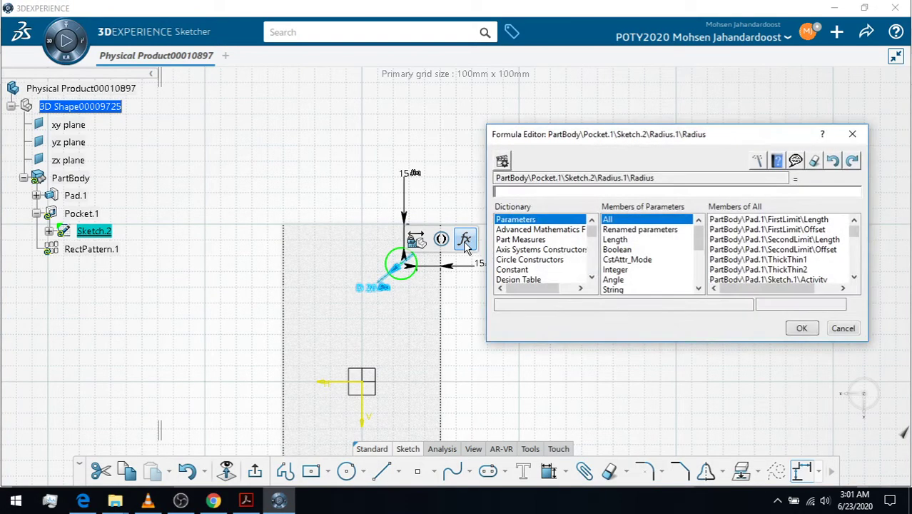
pyautogui.click(638, 230)
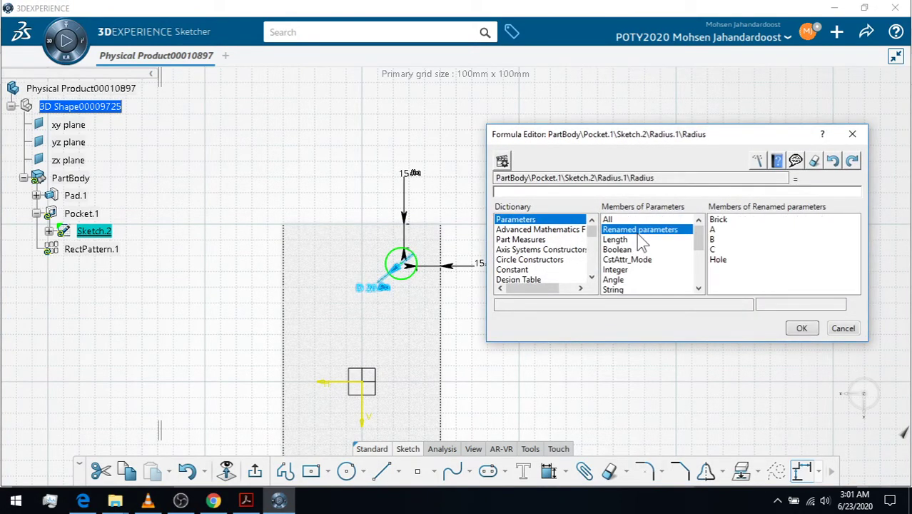
pyautogui.click(717, 249)
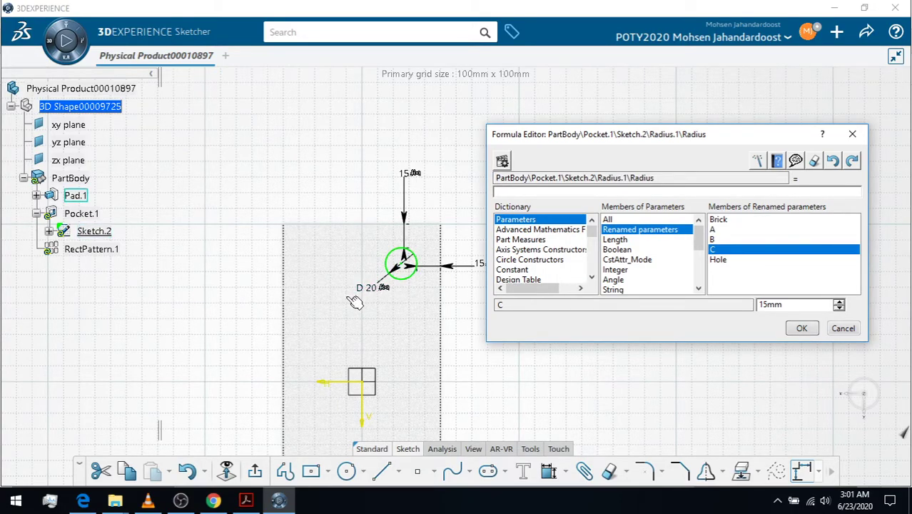
pyautogui.doubleClick(720, 251)
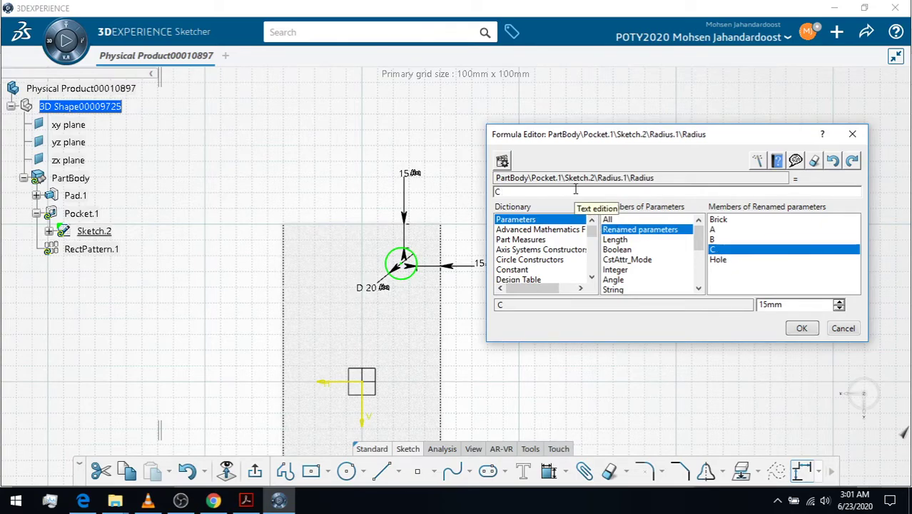
pyautogui.click(244, 501)
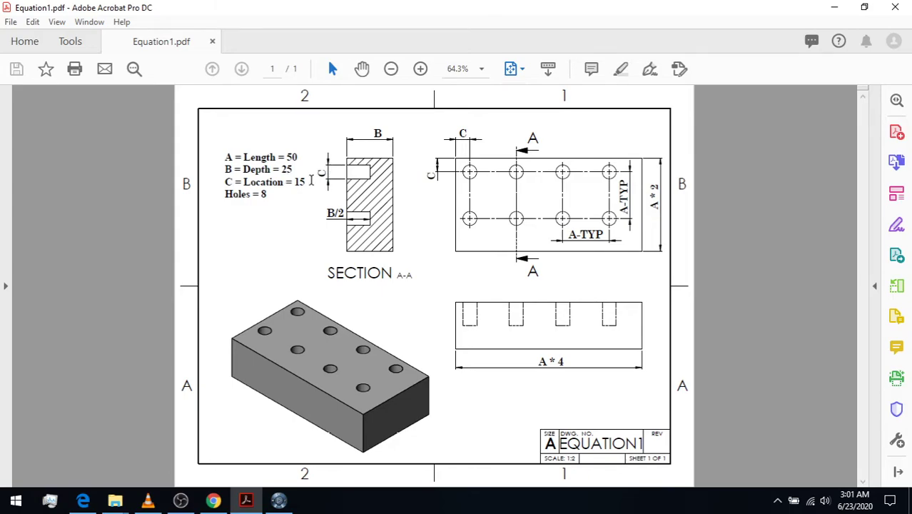
pyautogui.click(278, 500)
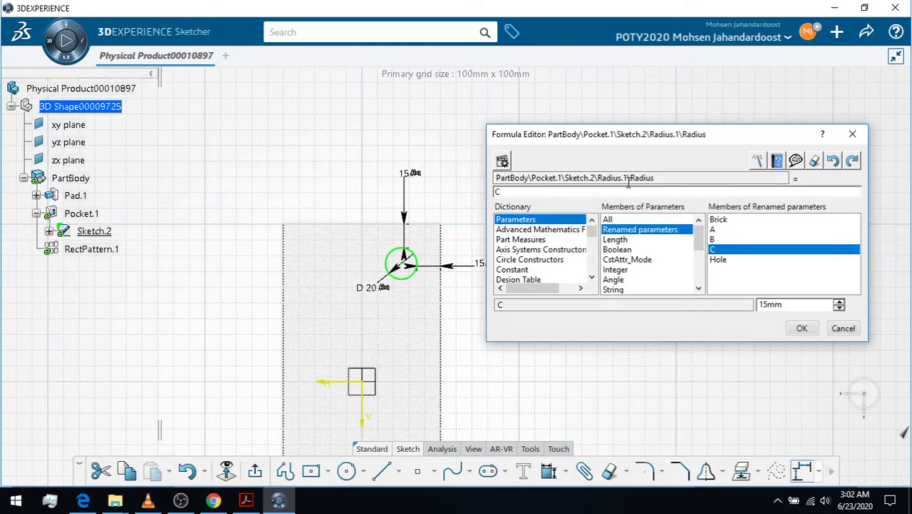
pyautogui.write('/2')
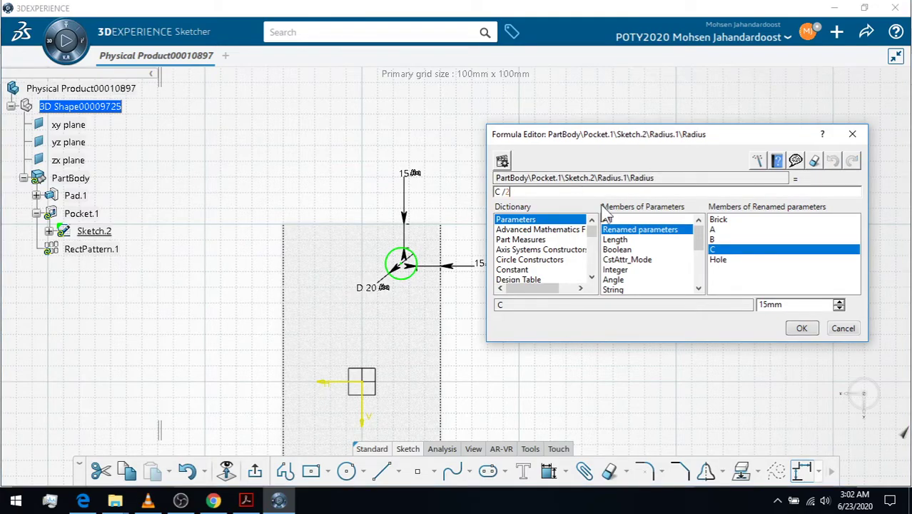
pyautogui.click(799, 329)
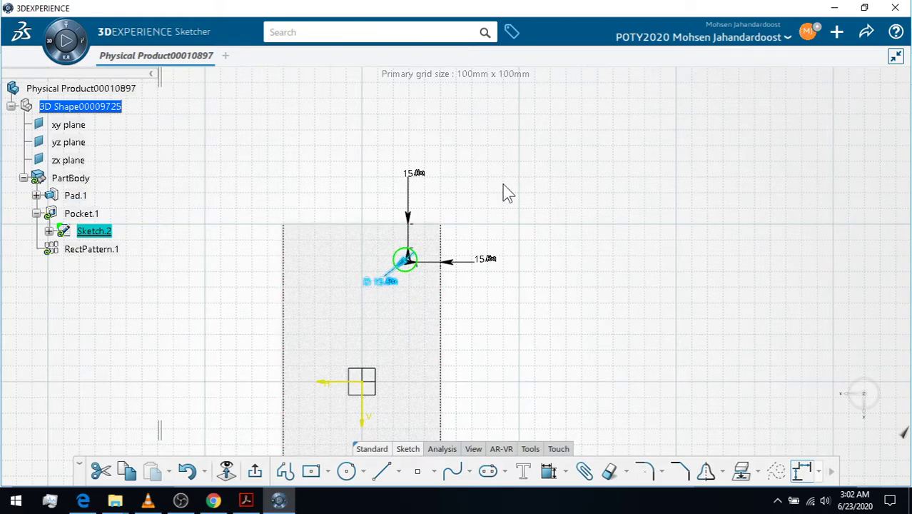
pyautogui.click(257, 470)
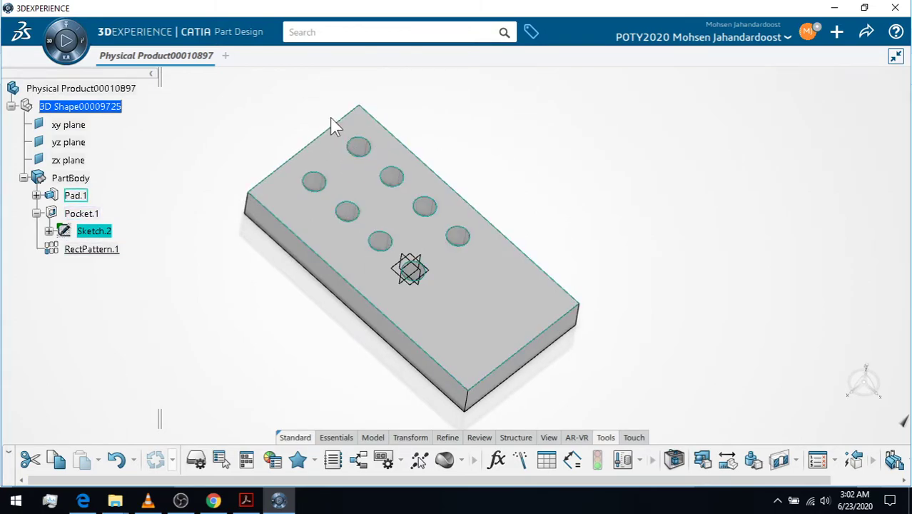
# Drive the first-limit depth of Pocket.1 with the formula B/2 and apply the pocket change.
pyautogui.doubleClick(81, 213)
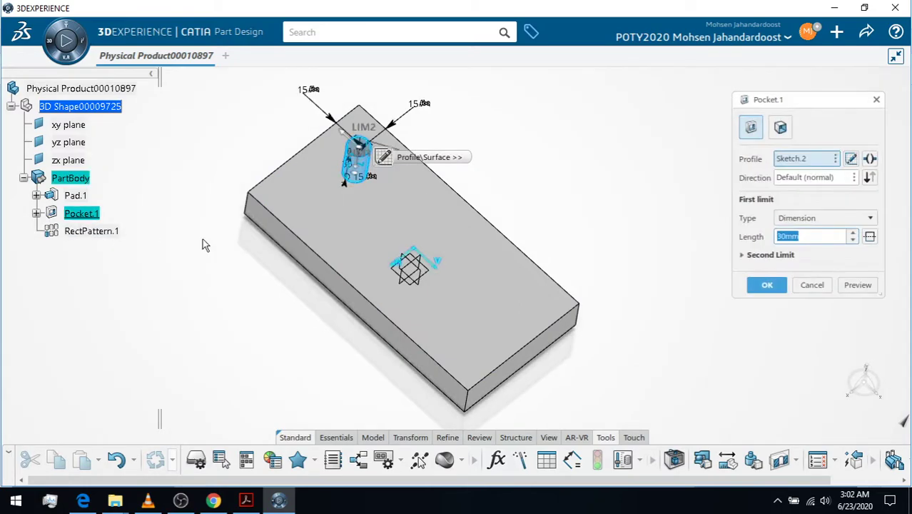
pyautogui.rightClick(807, 236)
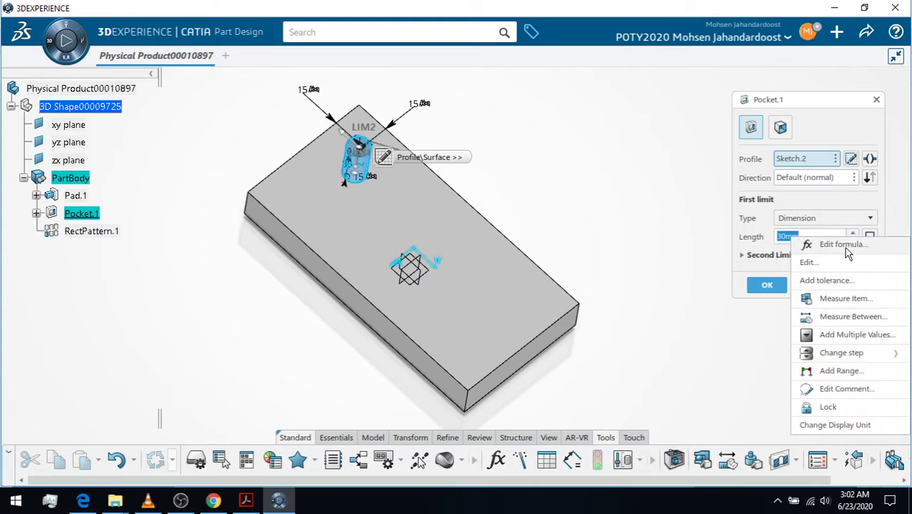
pyautogui.click(842, 245)
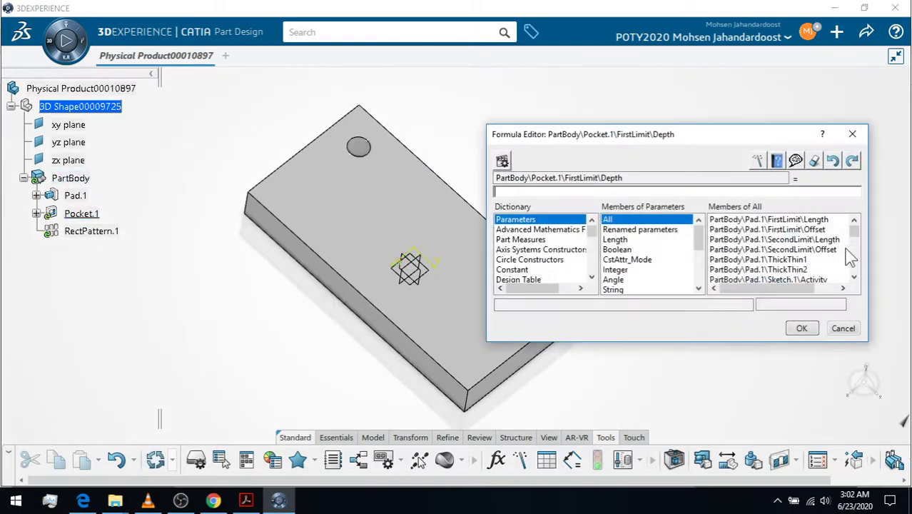
pyautogui.click(648, 230)
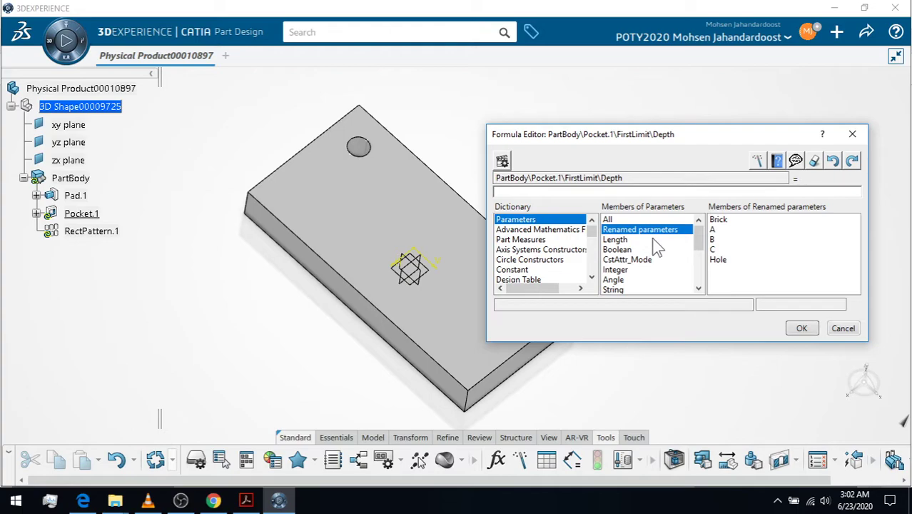
pyautogui.click(713, 240)
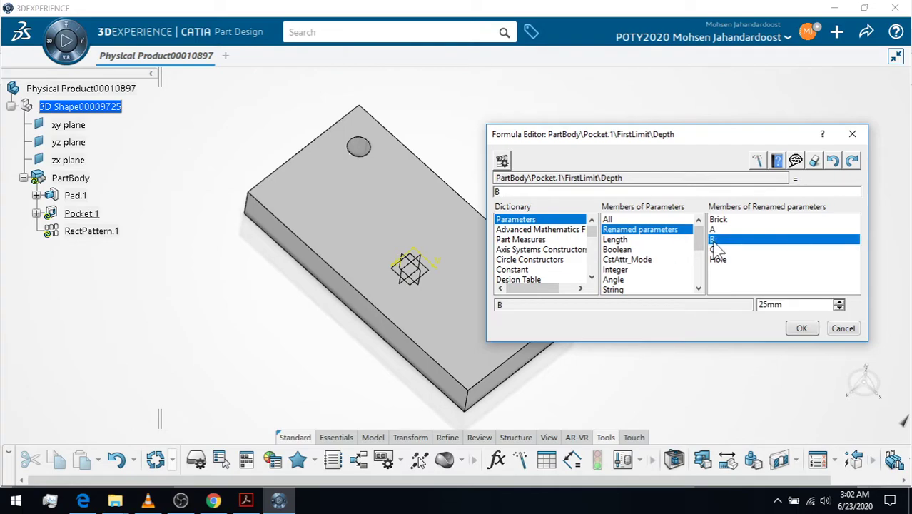
pyautogui.write('/2')
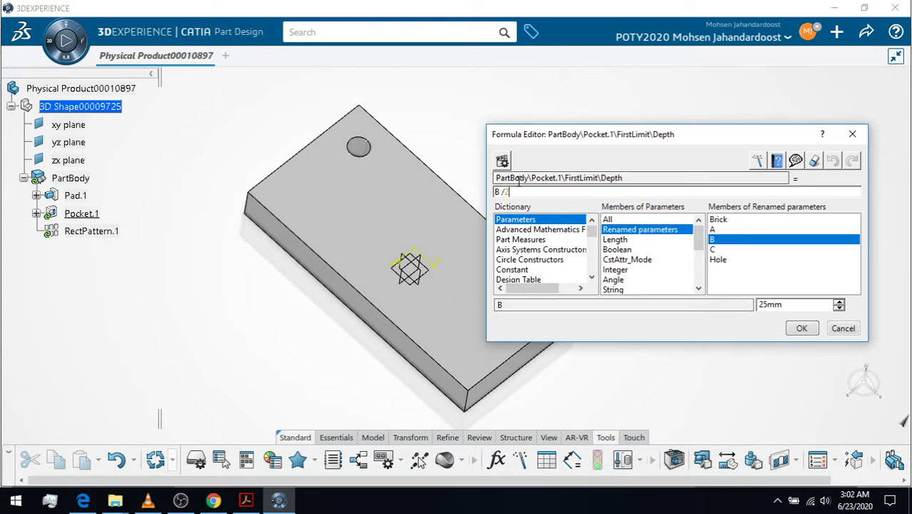
pyautogui.click(798, 328)
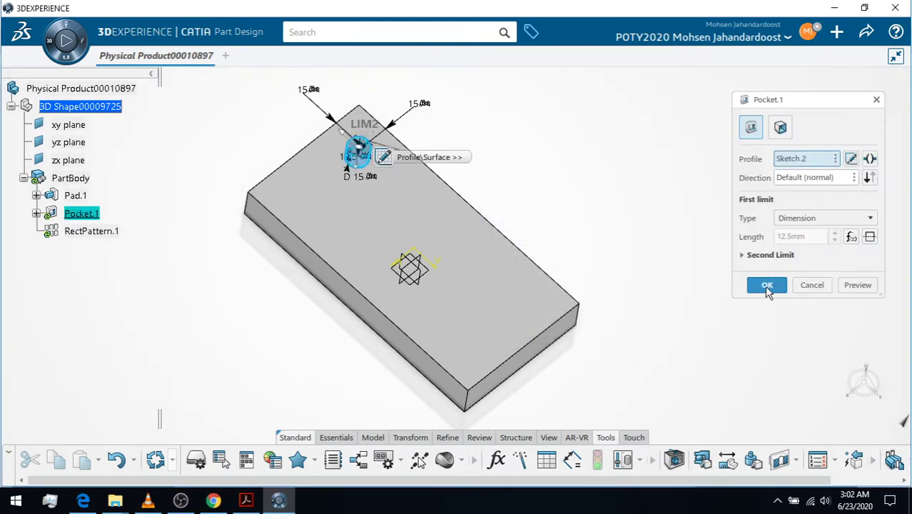
pyautogui.click(767, 285)
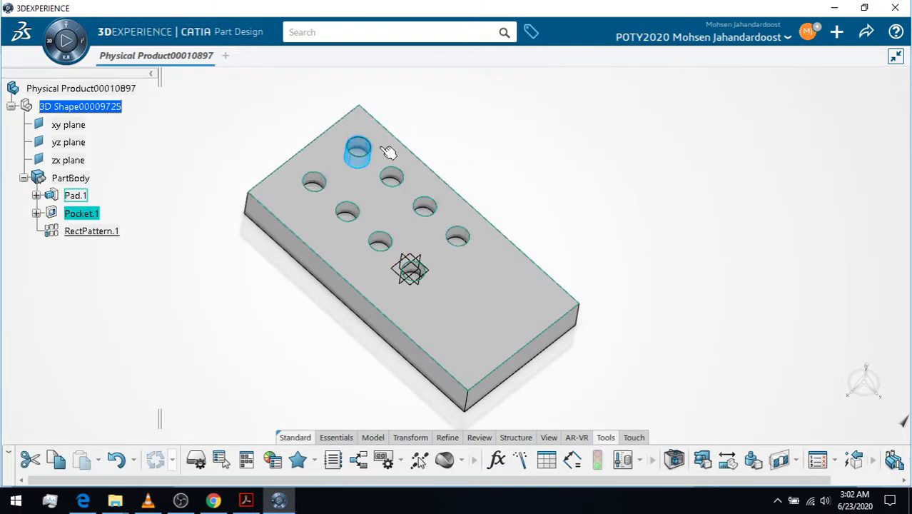
# Consult the Equation1.pdf drawing in Acrobat and drive RectPattern.1's first-direction instance count with the formula Hole/4.
pyautogui.click(247, 501)
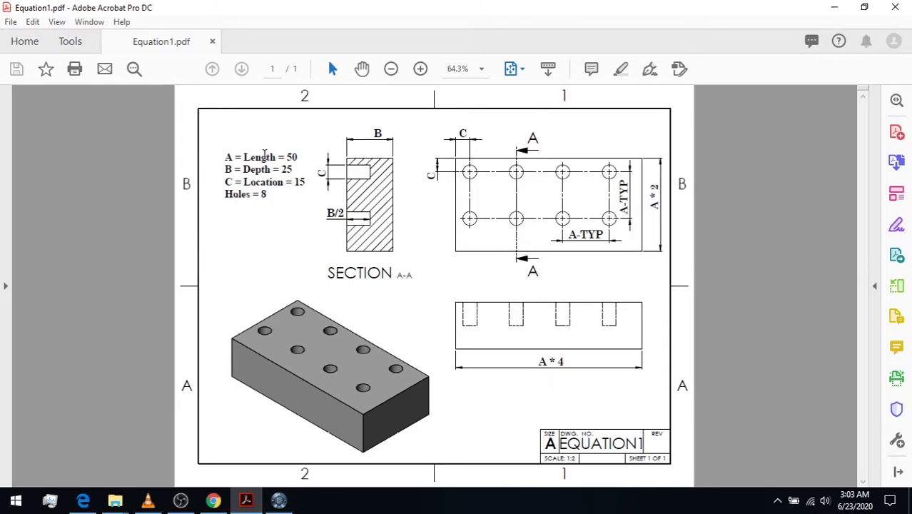
pyautogui.click(279, 500)
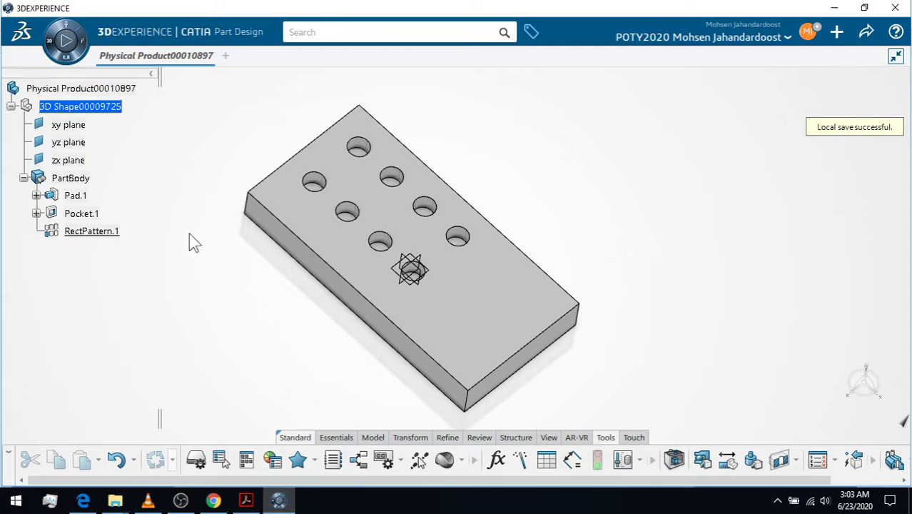
pyautogui.doubleClick(97, 233)
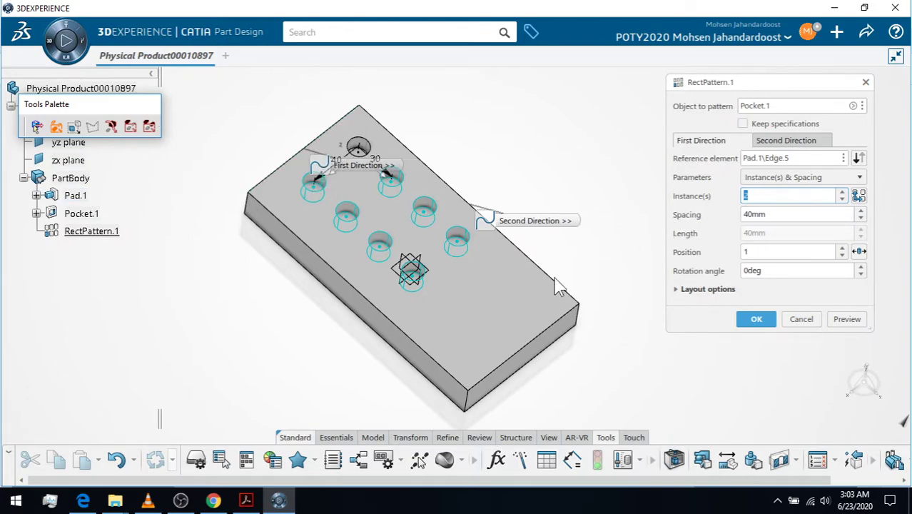
pyautogui.click(246, 500)
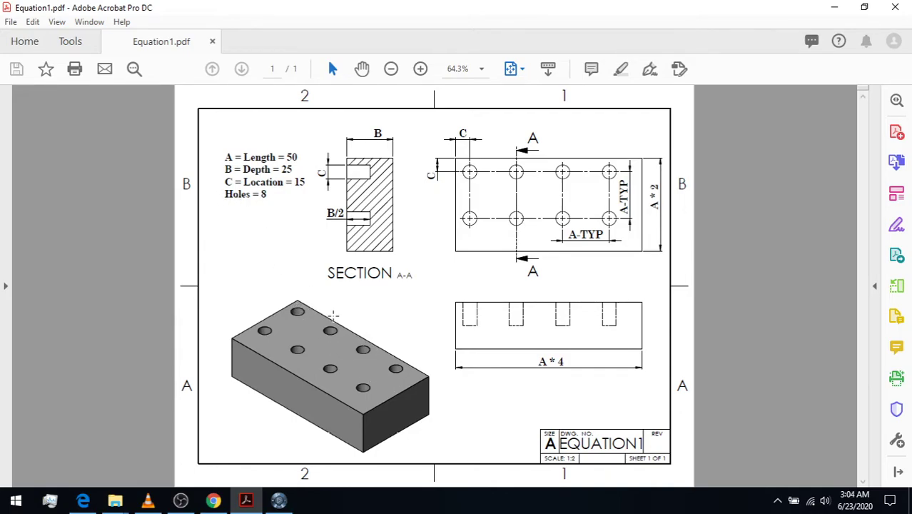
pyautogui.click(279, 502)
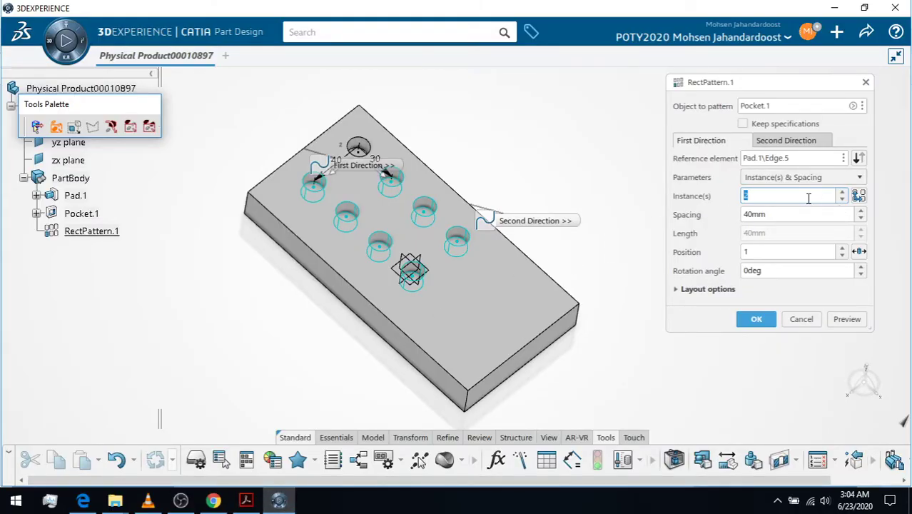
pyautogui.rightClick(809, 198)
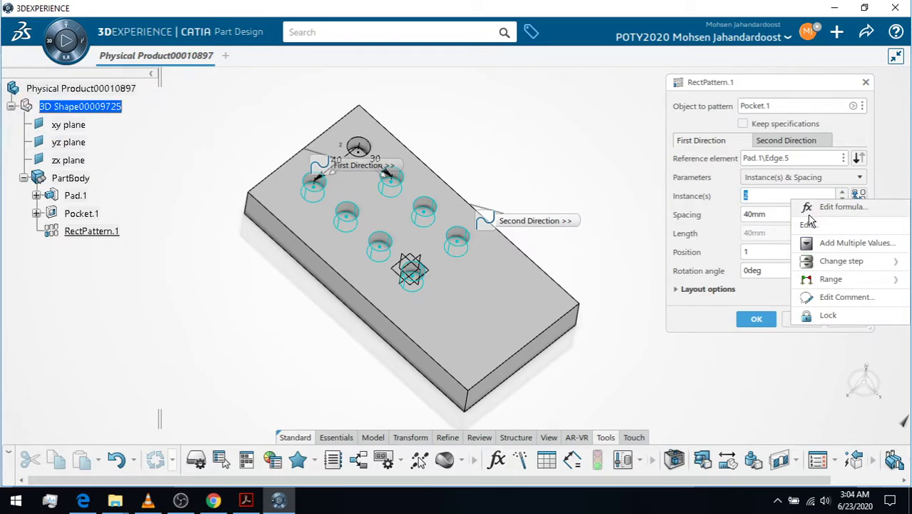
pyautogui.click(817, 207)
pyautogui.click(643, 231)
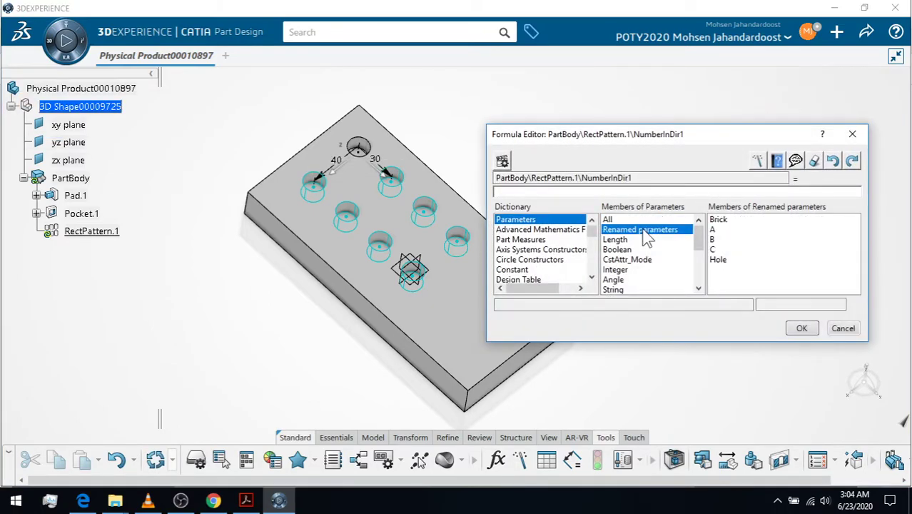
pyautogui.doubleClick(718, 261)
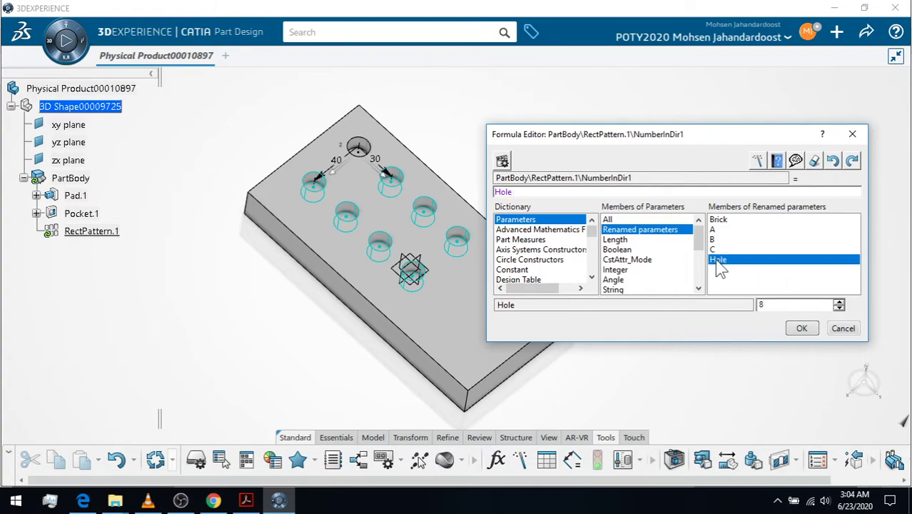
pyautogui.write('/4')
pyautogui.click(802, 328)
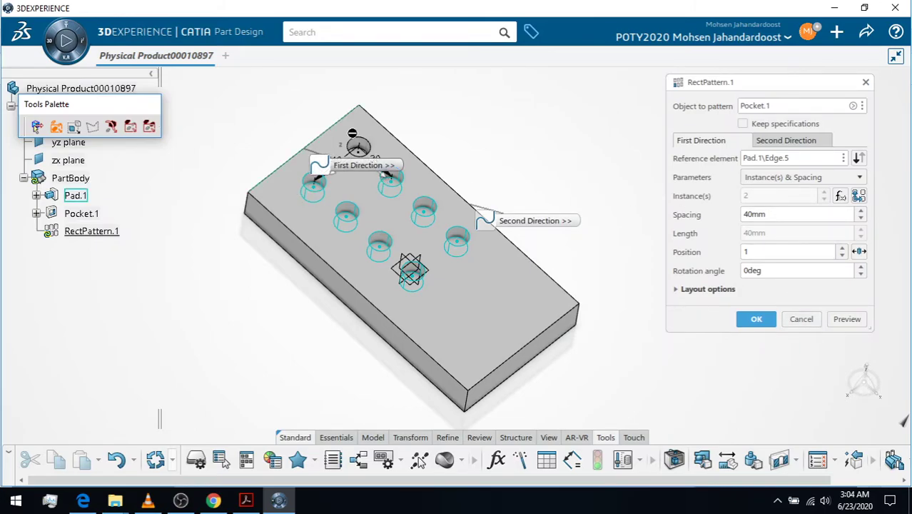
# Link the first-direction spacing of RectPattern.1 to the renamed parameter A through a formula.
pyautogui.rightClick(787, 212)
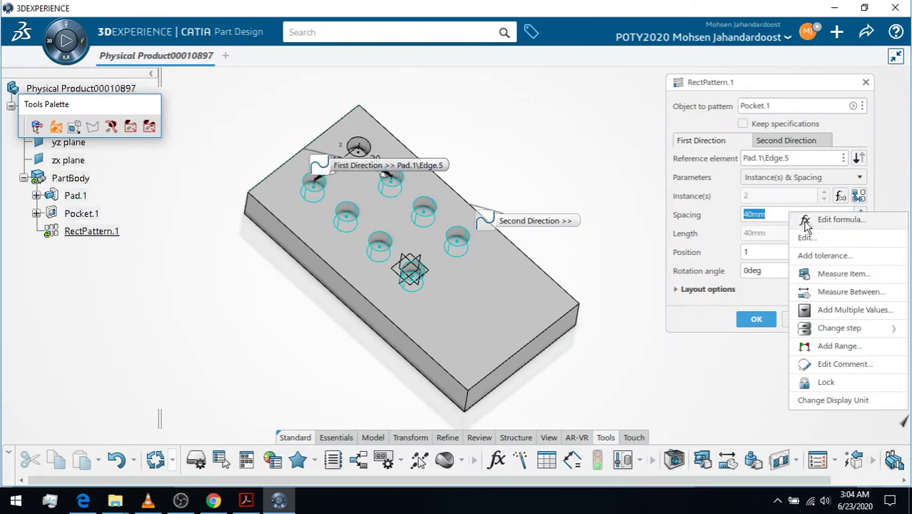
pyautogui.click(810, 219)
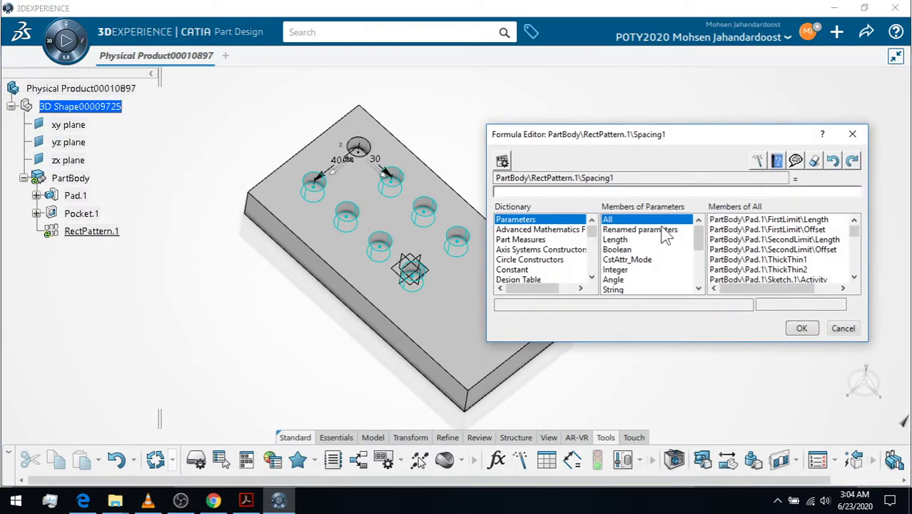
pyautogui.click(661, 230)
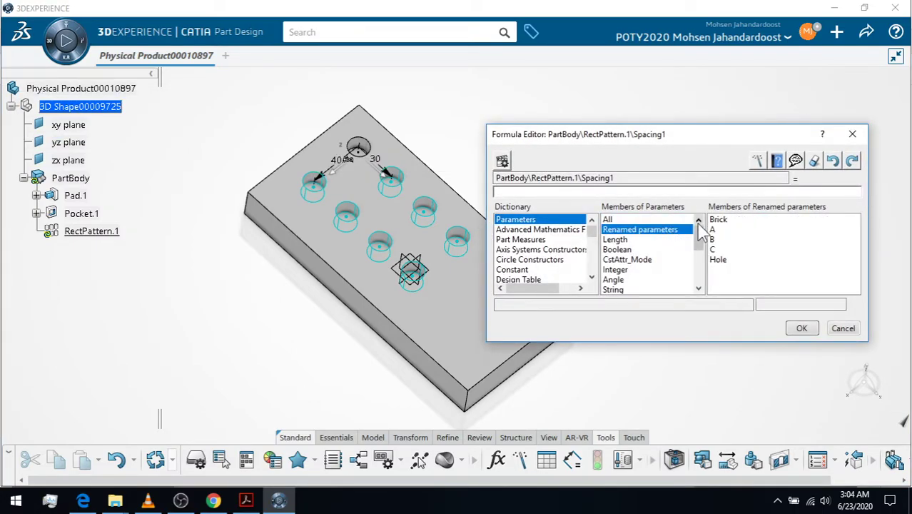
pyautogui.click(712, 230)
pyautogui.doubleClick(712, 231)
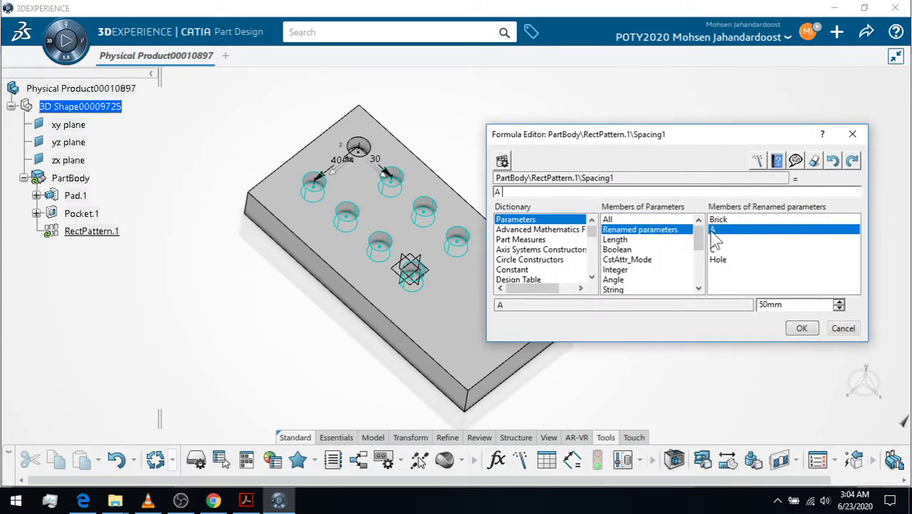
pyautogui.click(800, 328)
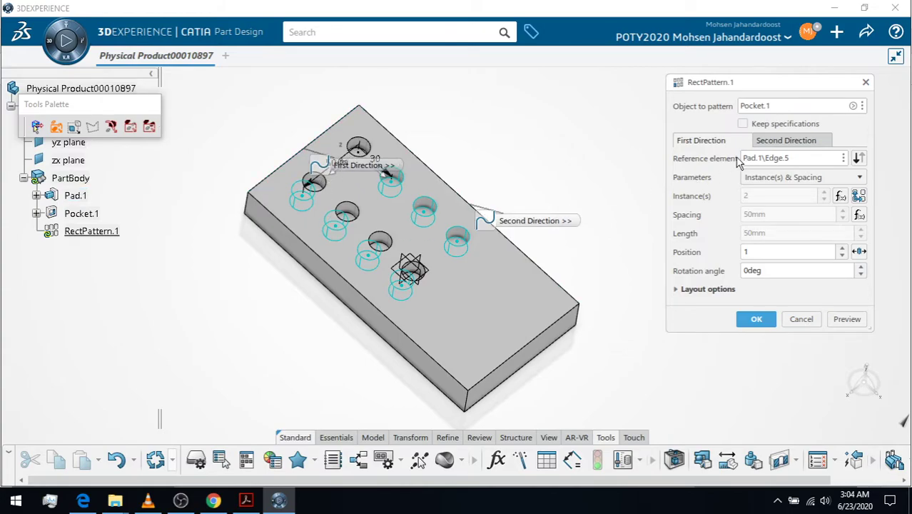
# Drive RectPattern.1's second-direction instance count with the formula Hole/2.
pyautogui.click(777, 143)
pyautogui.click(760, 196)
pyautogui.rightClick(761, 197)
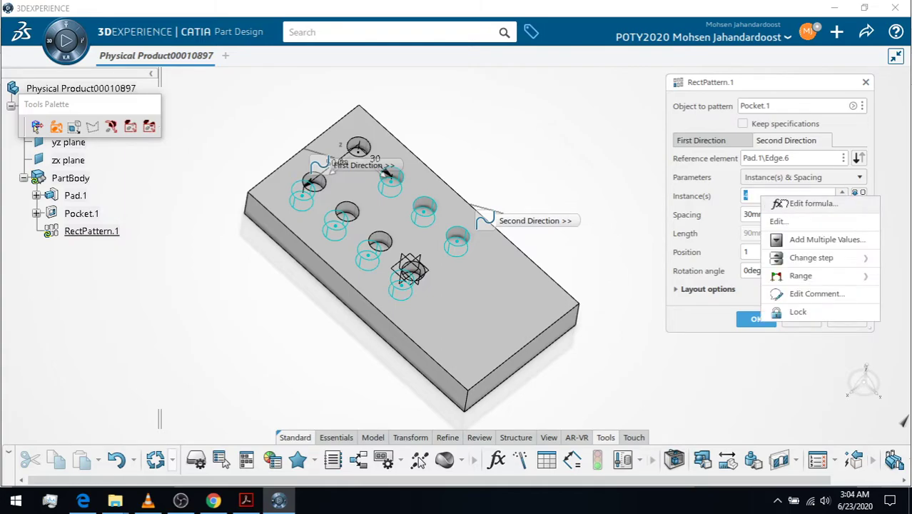
pyautogui.click(780, 204)
pyautogui.click(648, 232)
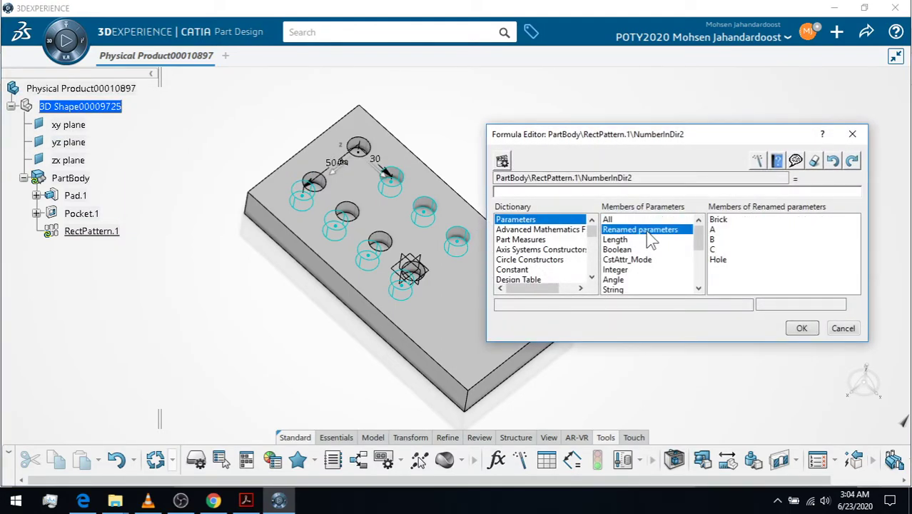
pyautogui.doubleClick(718, 260)
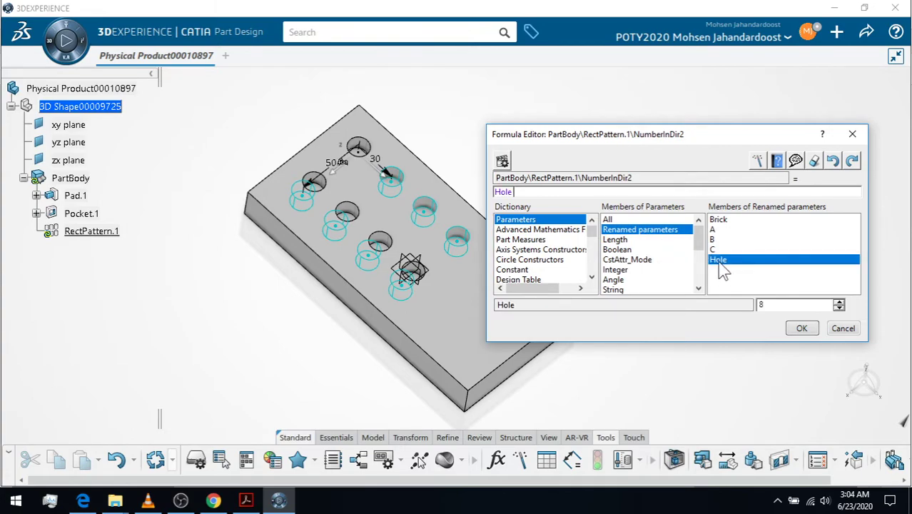
pyautogui.write('/2')
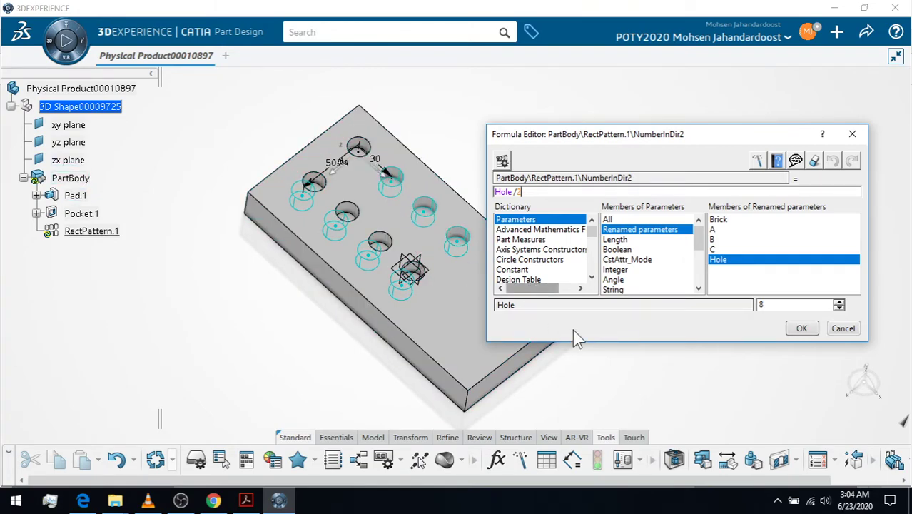
pyautogui.click(799, 330)
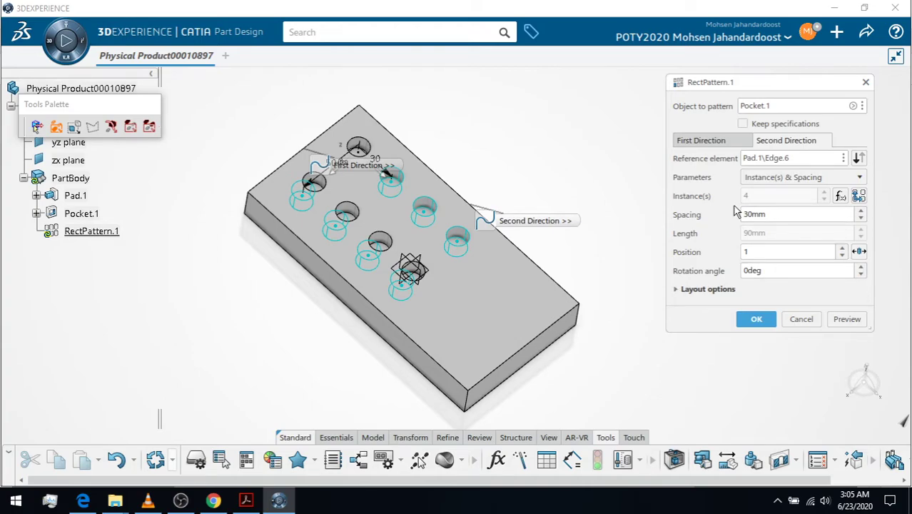
# Link the second-direction spacing of RectPattern.1 to the renamed parameter A and apply the pattern changes.
pyautogui.rightClick(786, 212)
pyautogui.click(808, 219)
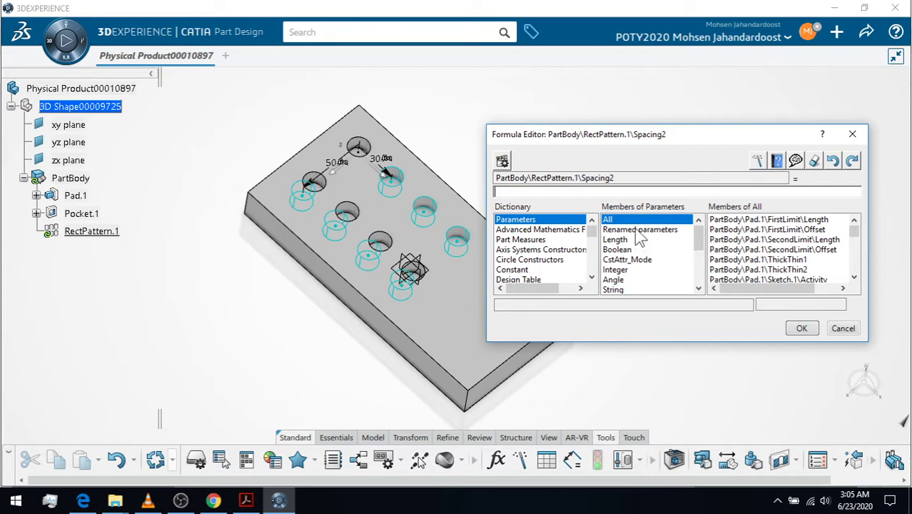
pyautogui.click(636, 231)
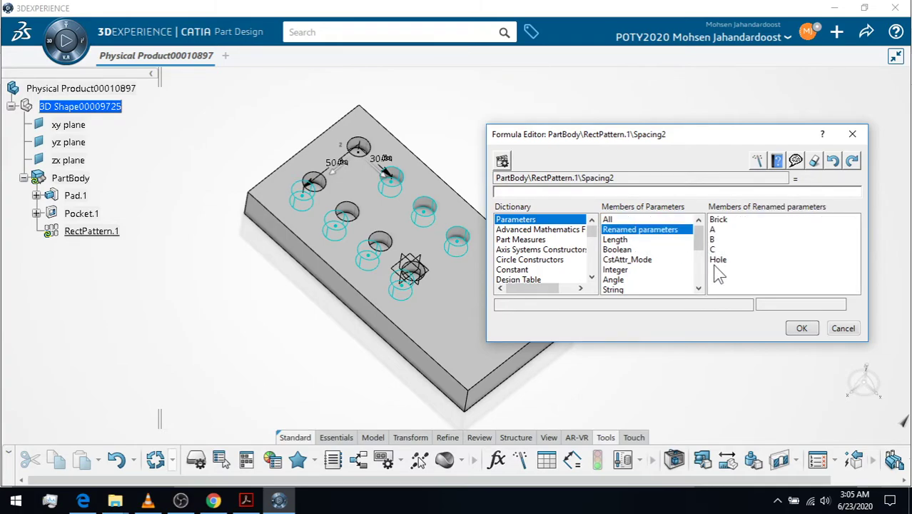
pyautogui.doubleClick(713, 229)
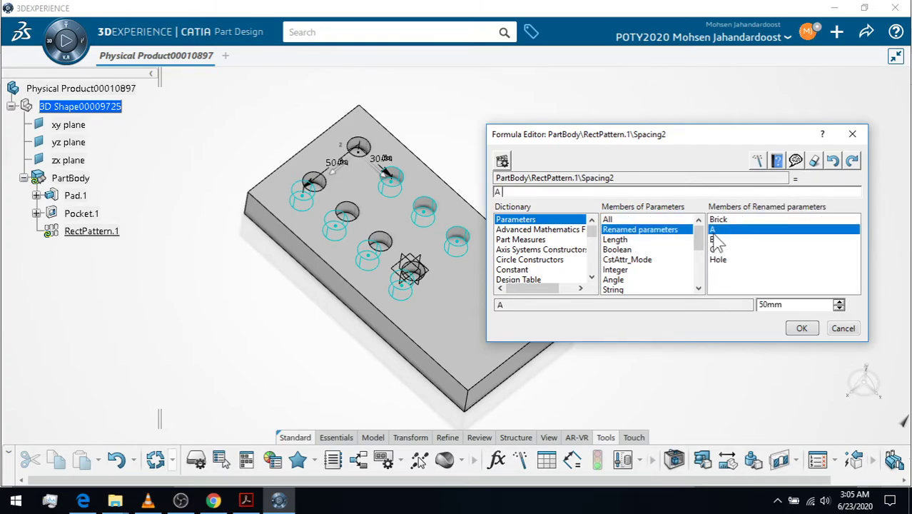
pyautogui.click(802, 328)
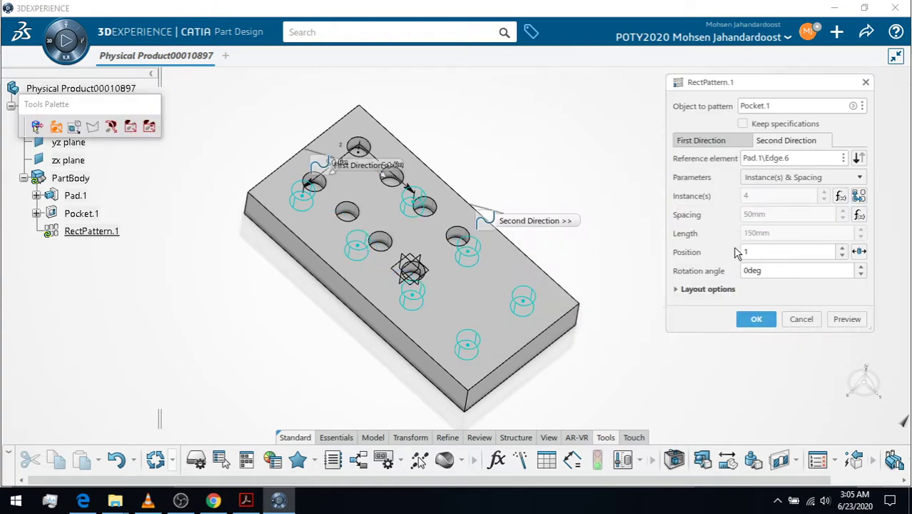
pyautogui.click(759, 325)
pyautogui.click(620, 219)
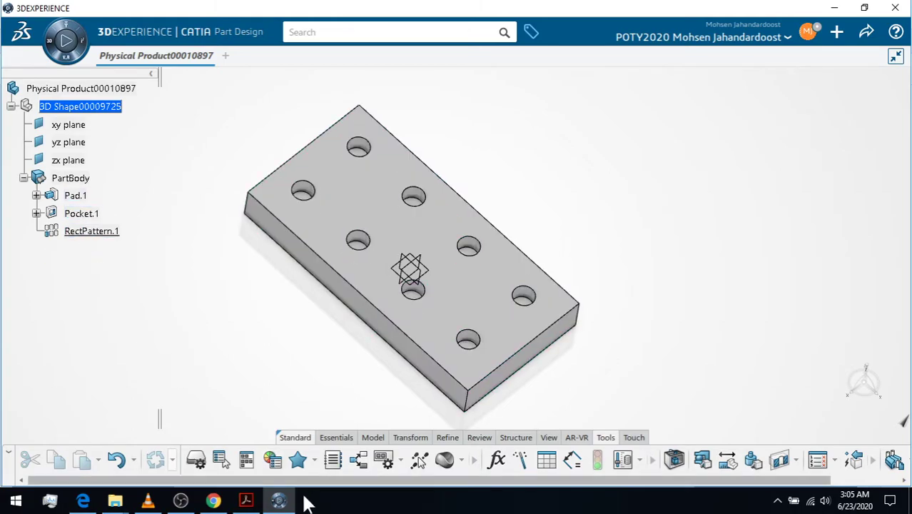
# Check the Equation1.pdf drawing in Acrobat, return to 3DEXPERIENCE and save the part.
pyautogui.click(258, 501)
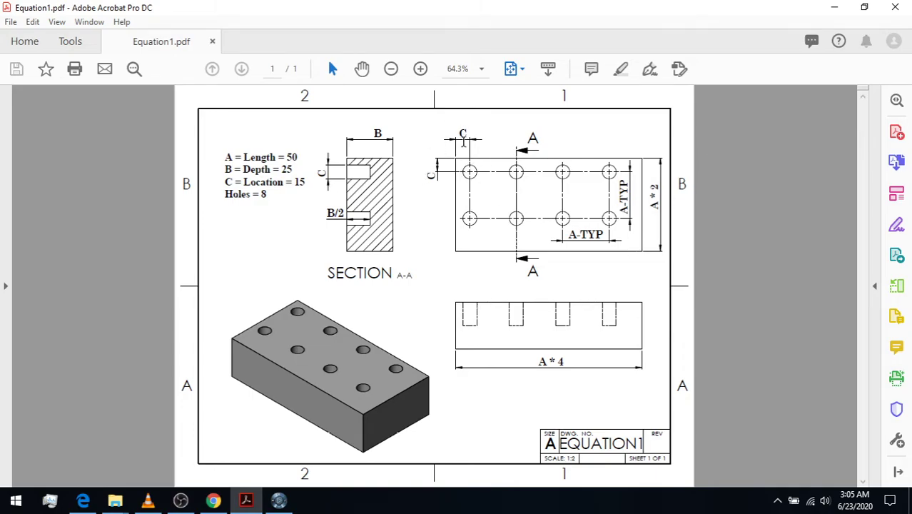
pyautogui.click(279, 501)
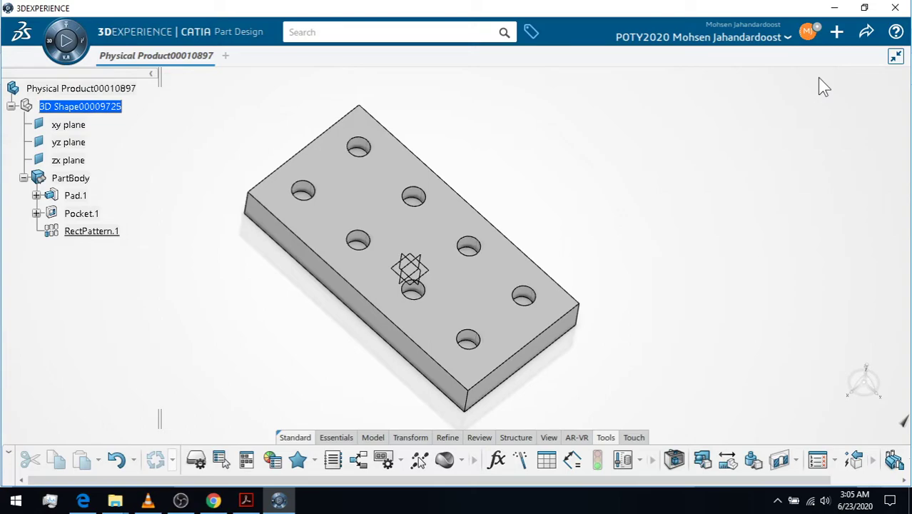
pyautogui.click(866, 32)
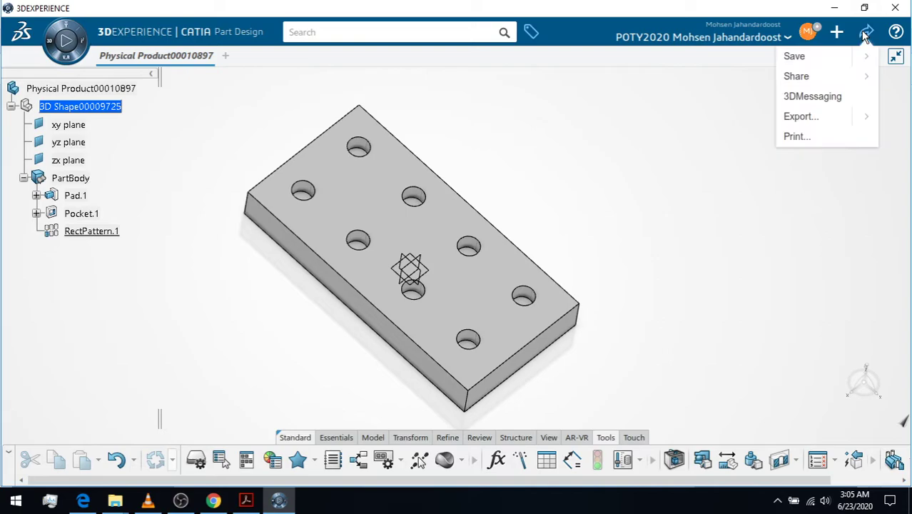
pyautogui.click(828, 60)
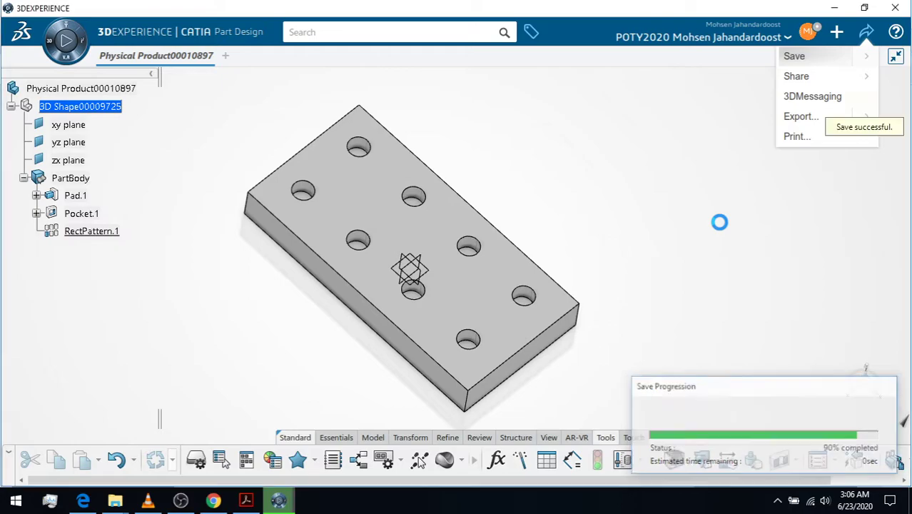
# Try to save the part locally with Local Save.
pyautogui.click(865, 32)
pyautogui.click(862, 56)
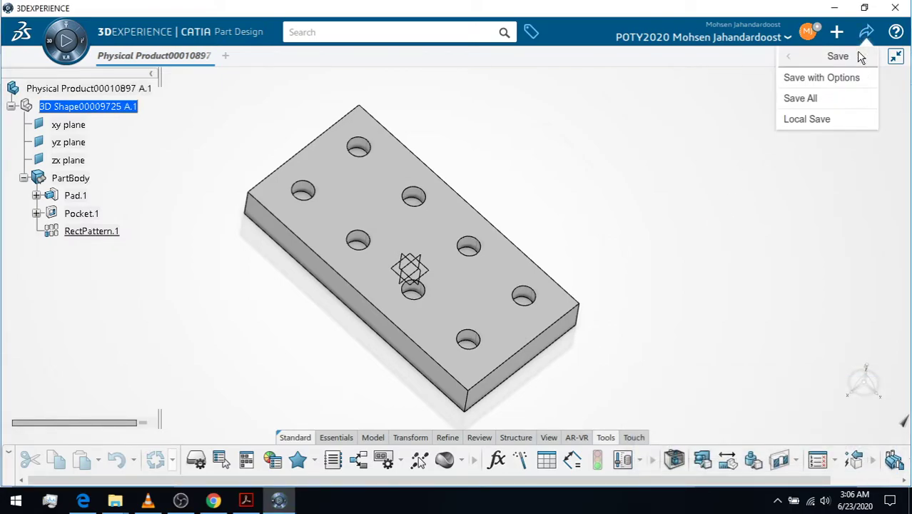
pyautogui.click(811, 121)
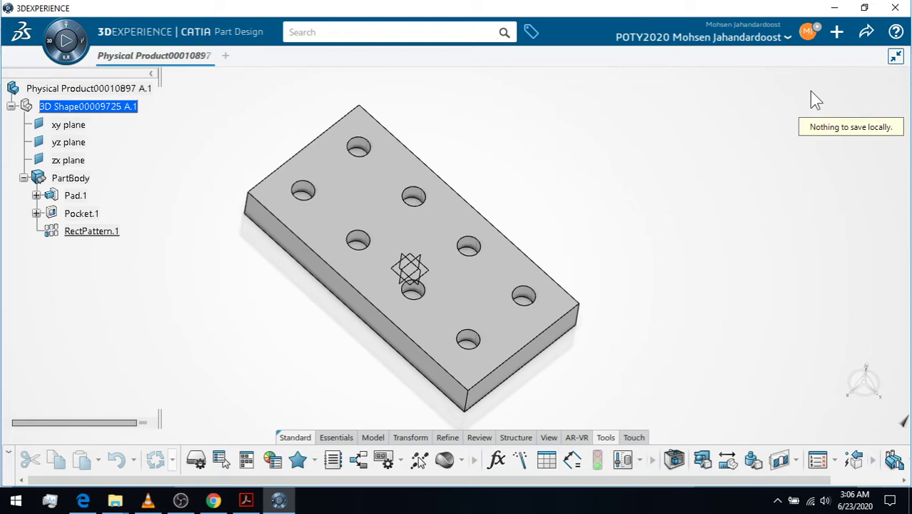
# Open the export settings for the saved part.
pyautogui.click(866, 31)
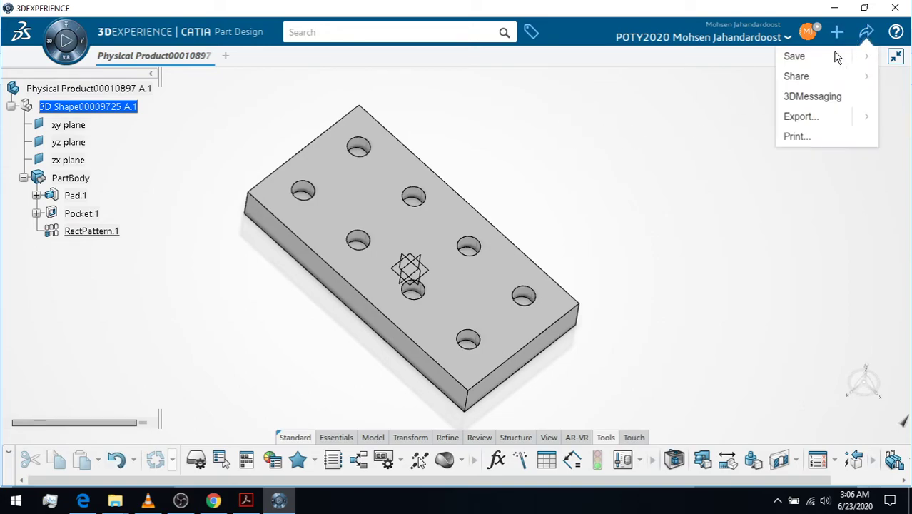
pyautogui.click(860, 118)
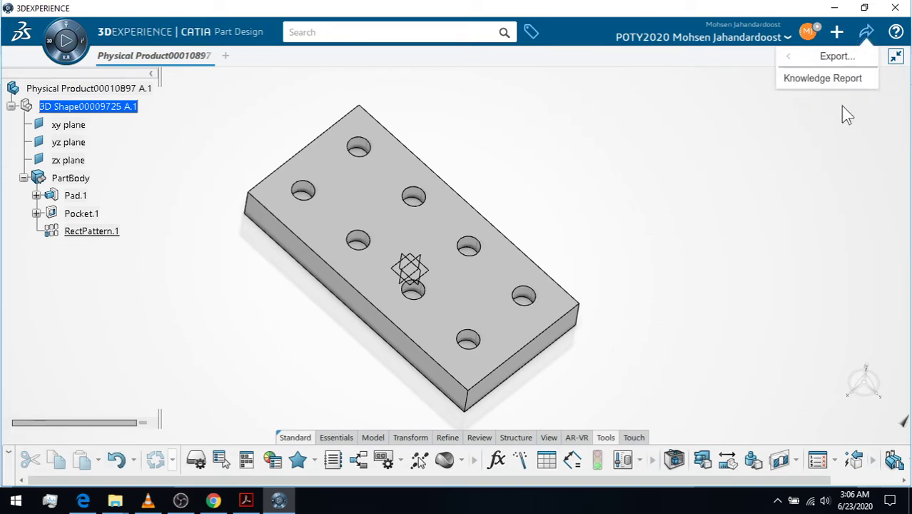
pyautogui.click(819, 59)
pyautogui.click(806, 124)
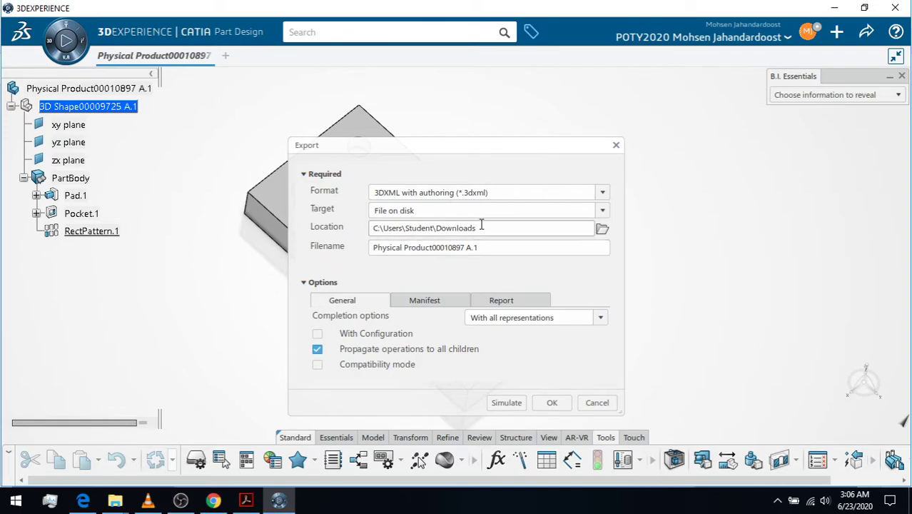
# Set the export format to CATIA File, review the V5 version choices and keep File on disk as the target.
pyautogui.click(603, 193)
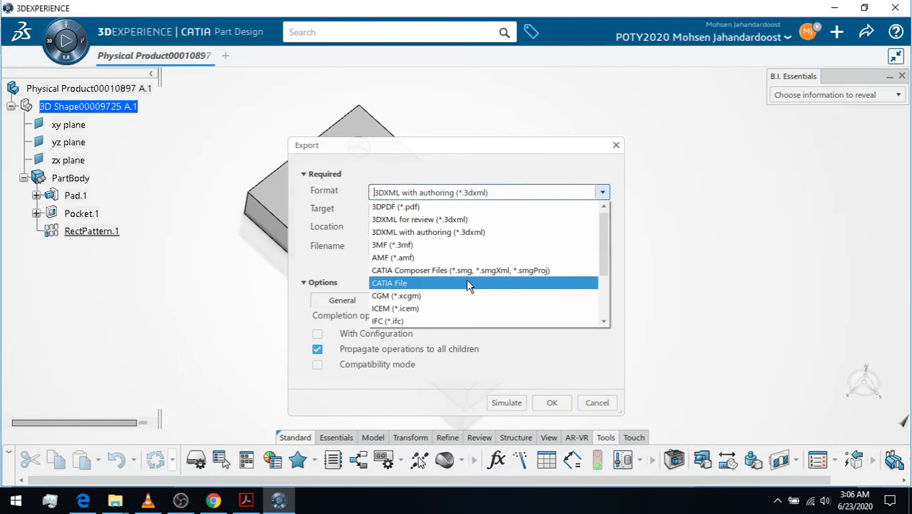
pyautogui.click(387, 284)
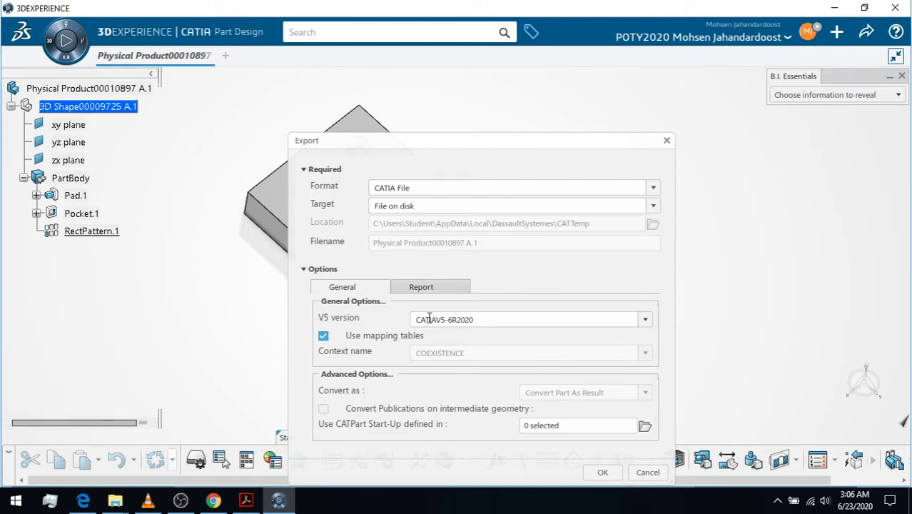
pyautogui.click(646, 319)
pyautogui.click(647, 318)
pyautogui.click(653, 206)
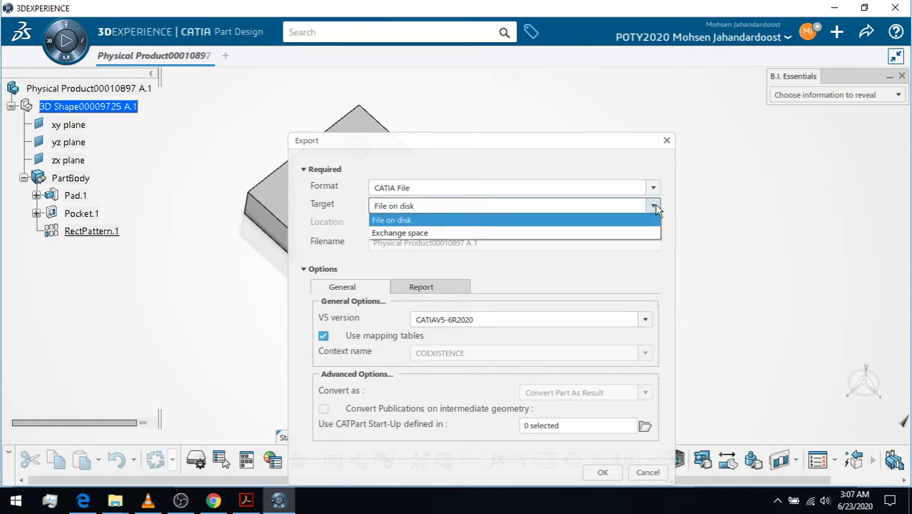
pyautogui.click(651, 220)
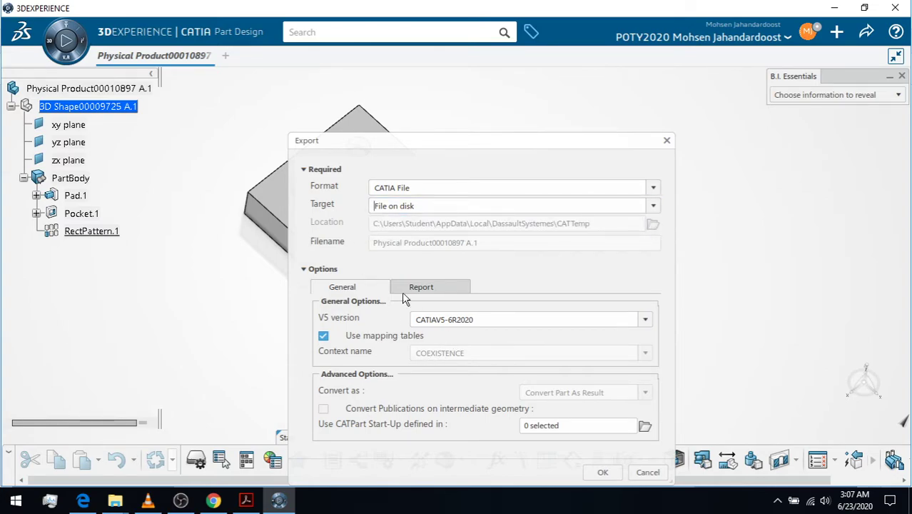
# Try to export the part as a CATIA File and close the message windows.
pyautogui.click(603, 473)
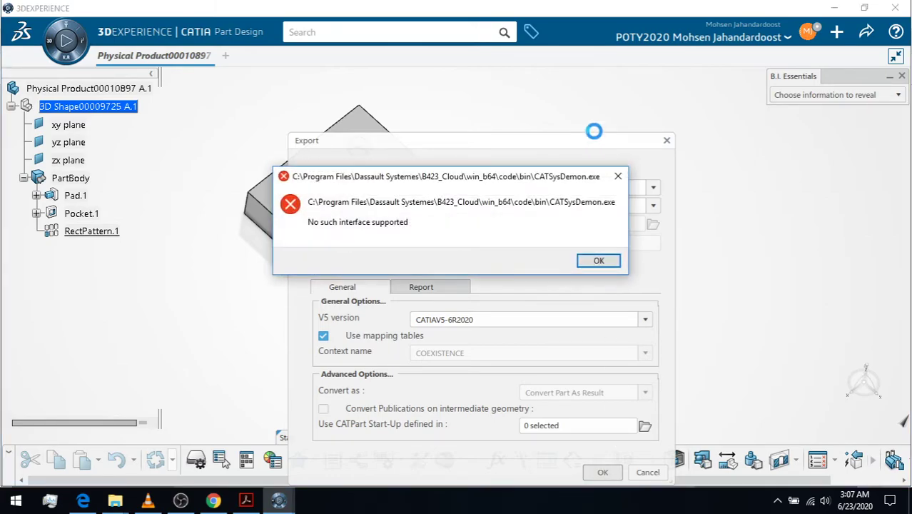
pyautogui.click(599, 262)
pyautogui.click(607, 262)
pyautogui.click(599, 261)
pyautogui.click(599, 261)
pyautogui.click(528, 299)
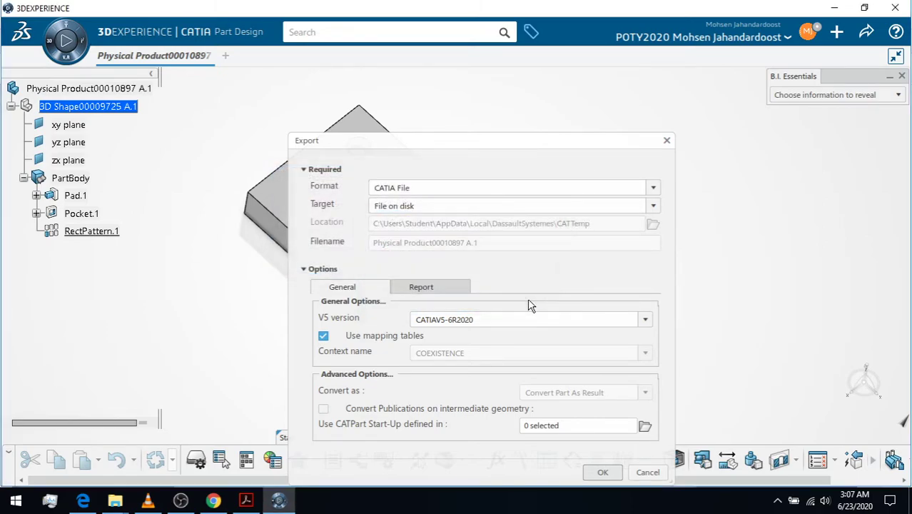
# Change the export format to 3DXML with authoring (*.3dxml) and choose the Downloads folder as the location.
pyautogui.click(653, 189)
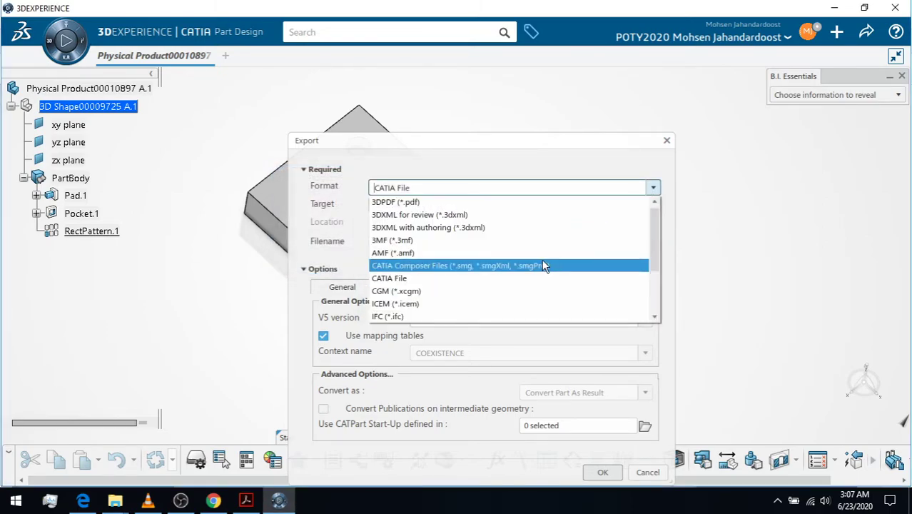
pyautogui.scroll(-6, 494, 307)
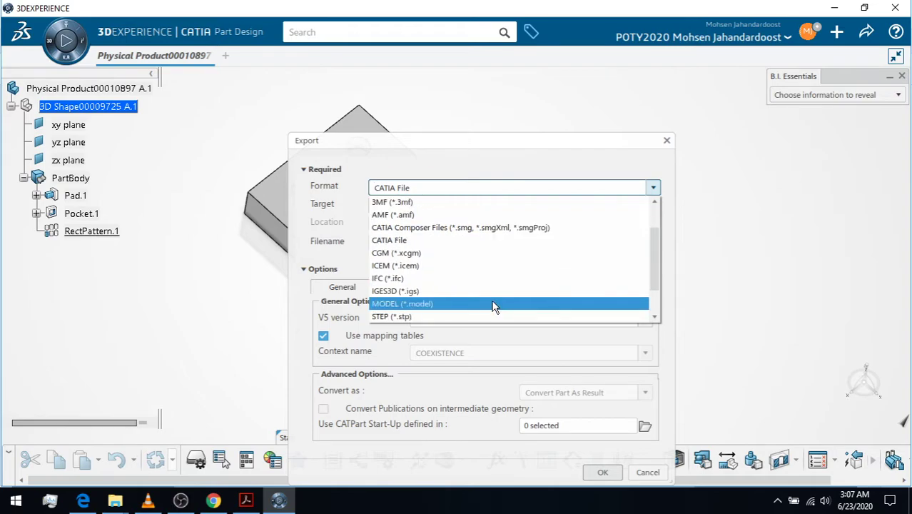
pyautogui.scroll(2, 494, 307)
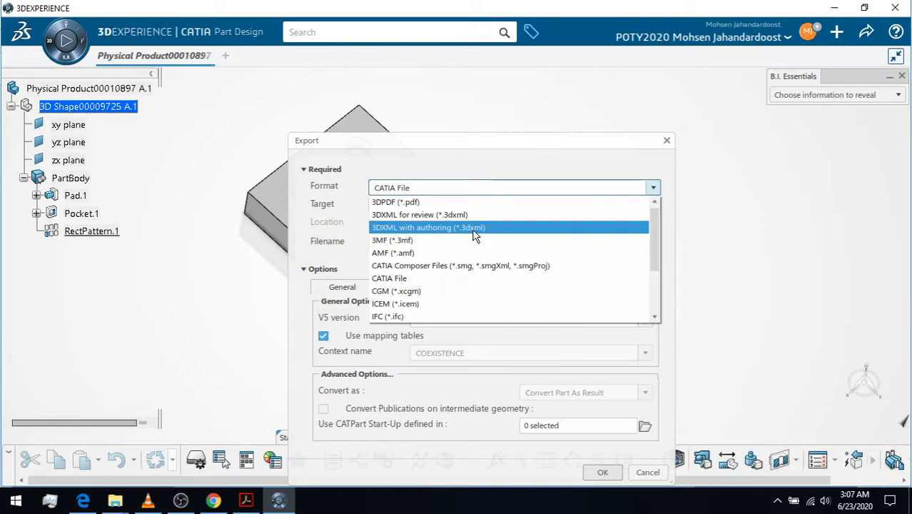
pyautogui.click(389, 228)
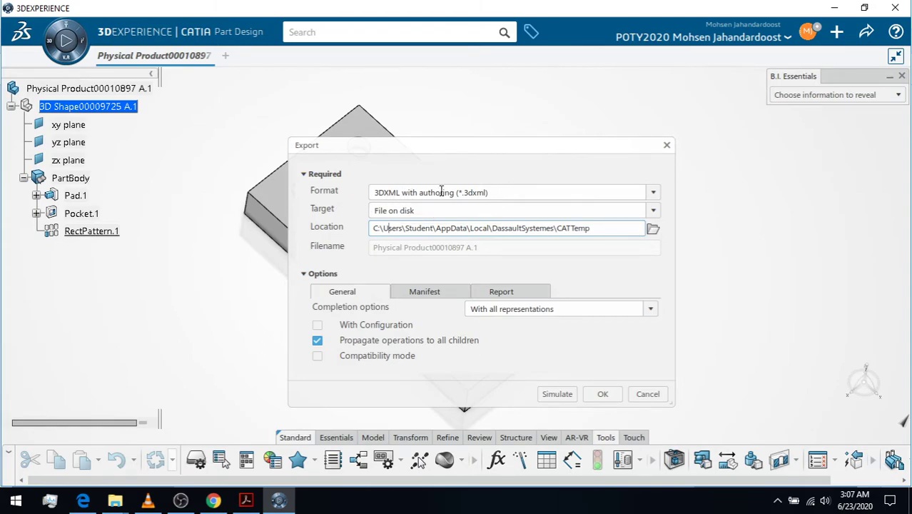
pyautogui.click(653, 228)
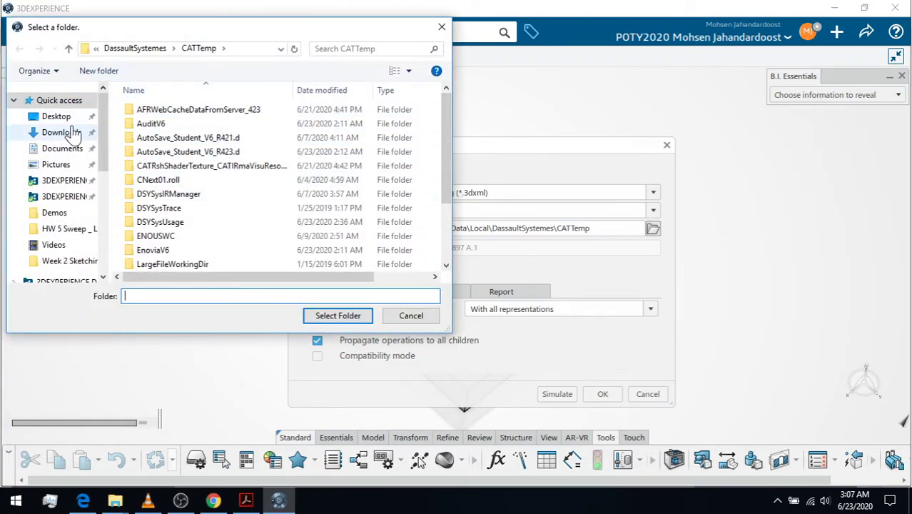
pyautogui.click(71, 133)
pyautogui.click(349, 320)
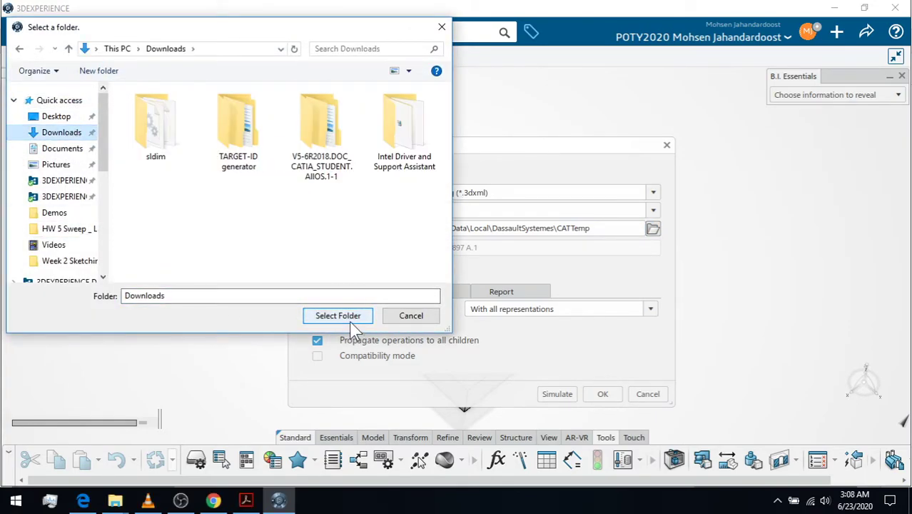
# Enable the Compatibility mode, With Configuration and Propagate operations to all children export options.
pyautogui.click(317, 356)
pyautogui.click(317, 325)
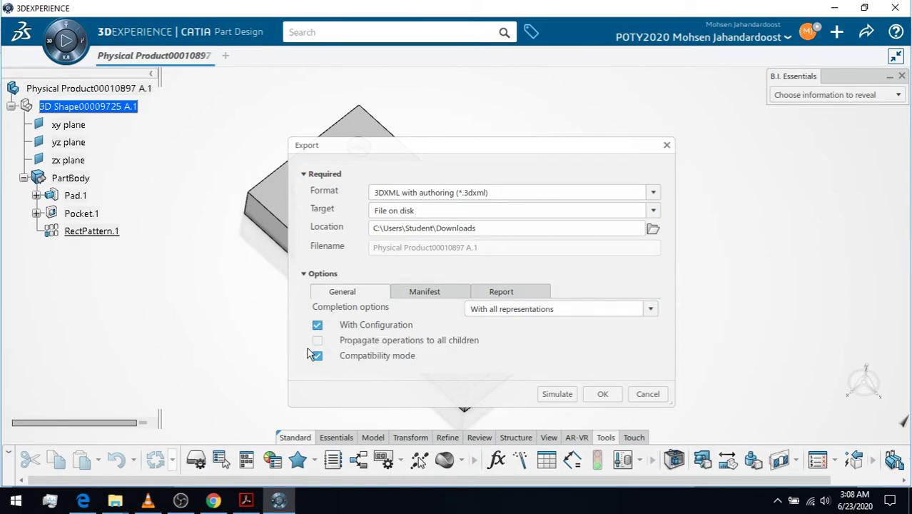
pyautogui.click(317, 341)
# Try to export the part as 3DXML to Downloads and expand the list of objects to be exported in the operation report.
pyautogui.click(601, 394)
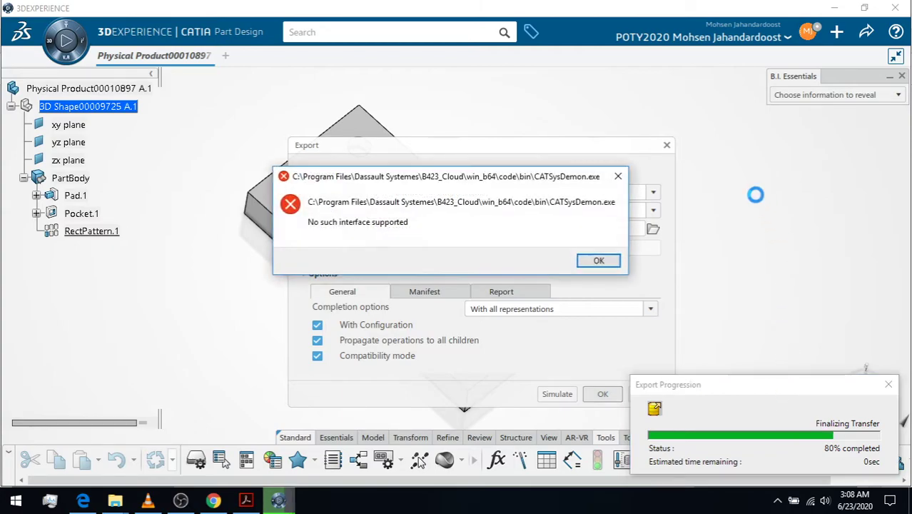
pyautogui.click(599, 264)
pyautogui.click(534, 301)
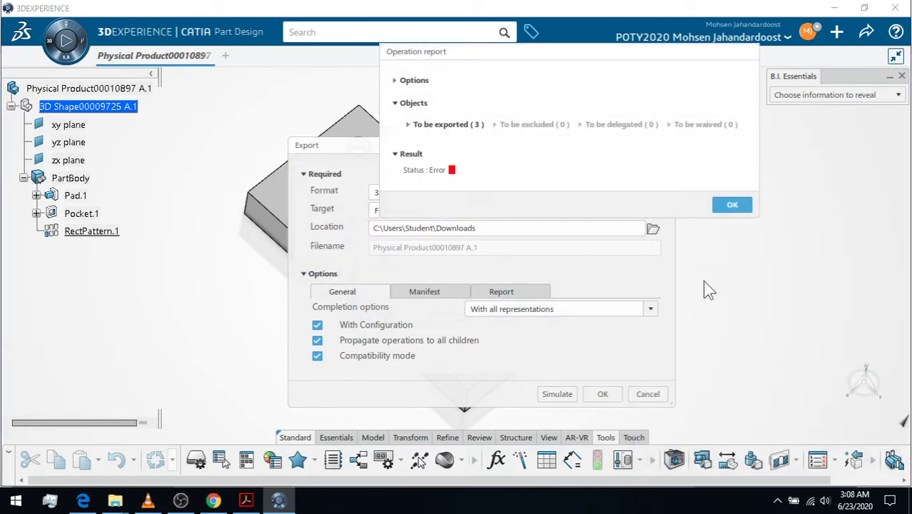
pyautogui.click(409, 127)
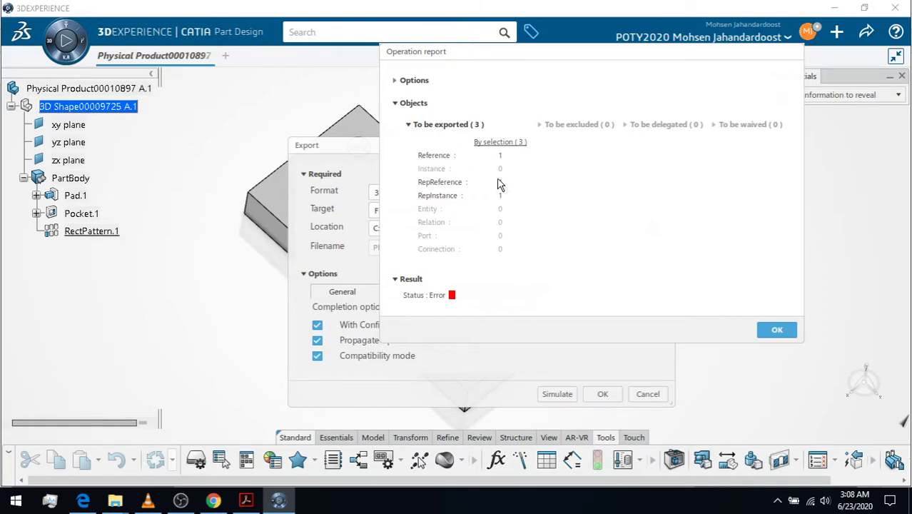
# Try to export the part as 3DXML to Downloads again with the same options and close the messages and operation report.
pyautogui.click(407, 126)
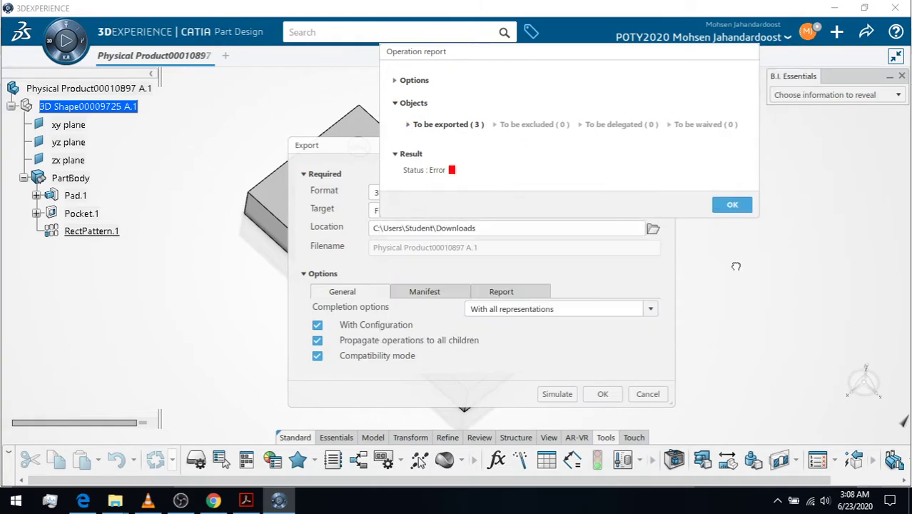
pyautogui.click(730, 206)
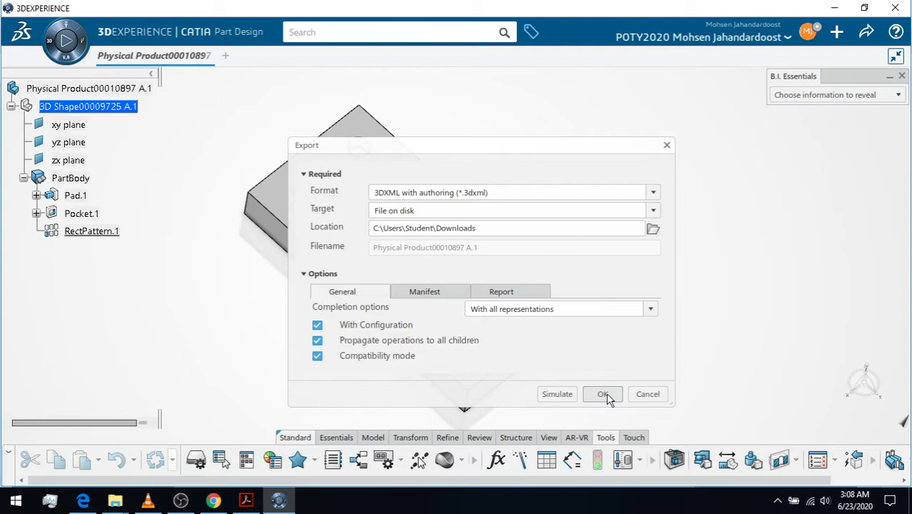
pyautogui.click(605, 394)
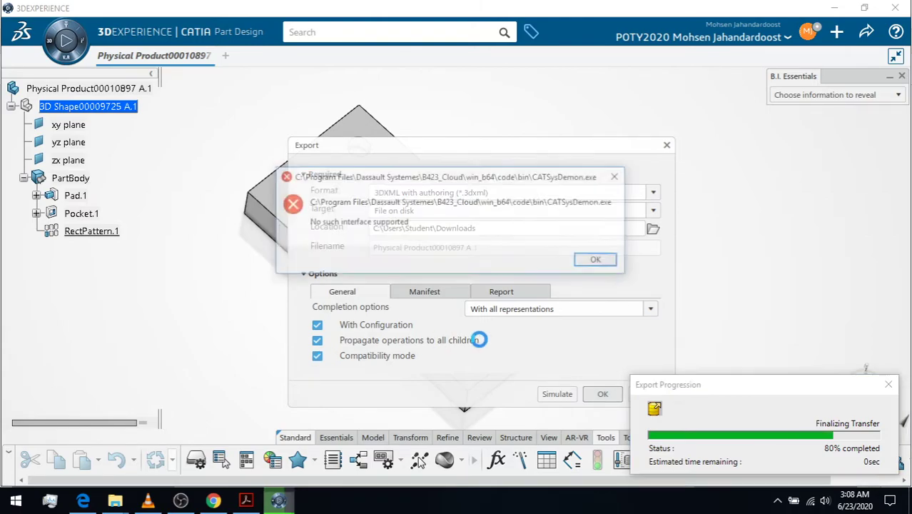
pyautogui.click(596, 261)
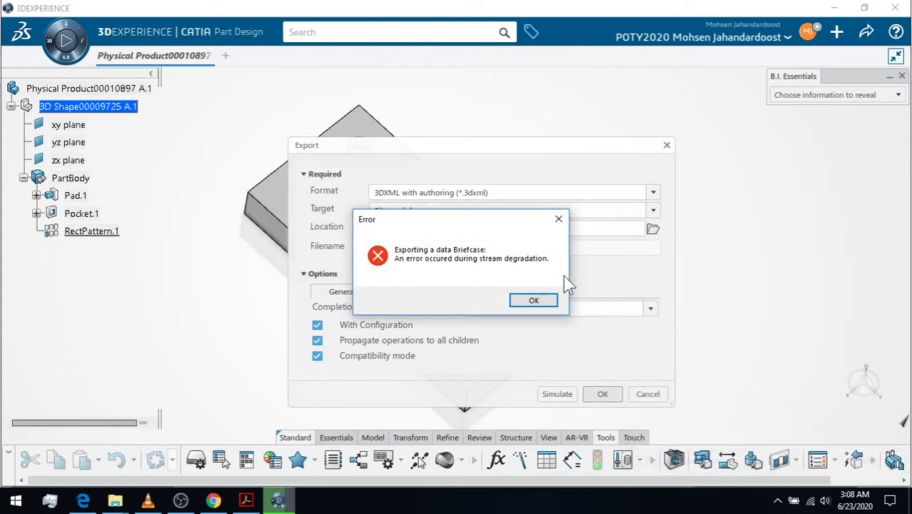
pyautogui.click(528, 301)
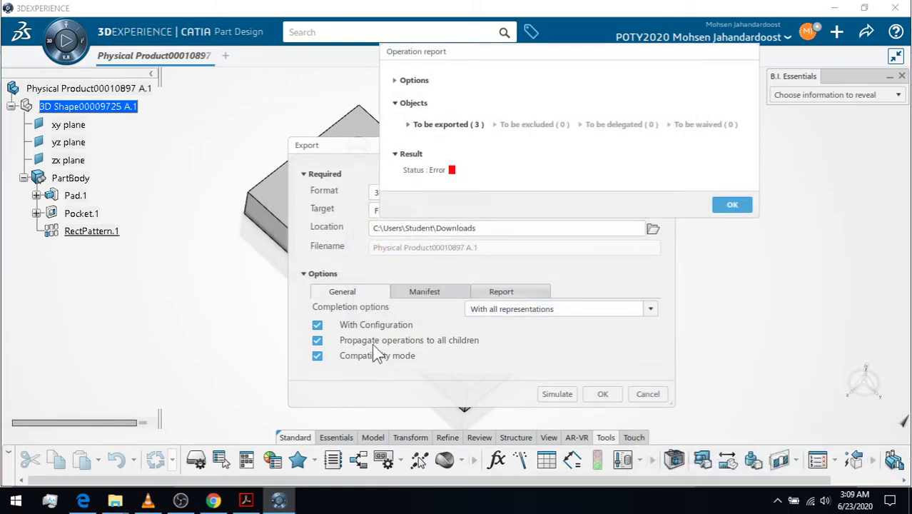
pyautogui.click(743, 206)
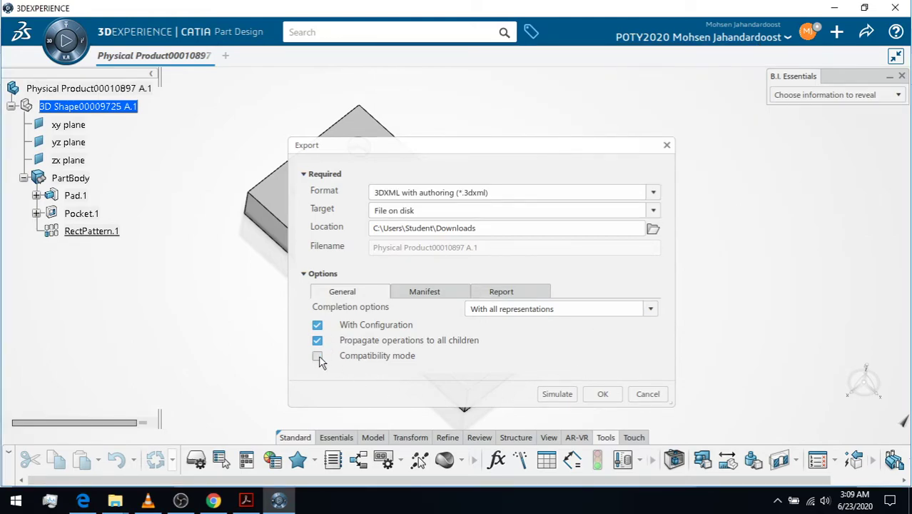
# Turn off Compatibility mode and With Configuration, export the part as 3DXML to Downloads, and close the operation report.
pyautogui.click(316, 325)
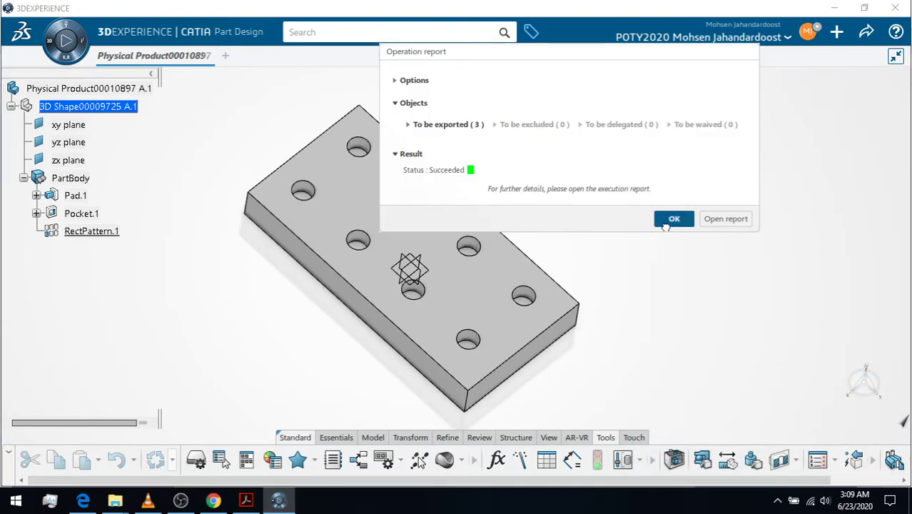
pyautogui.click(671, 219)
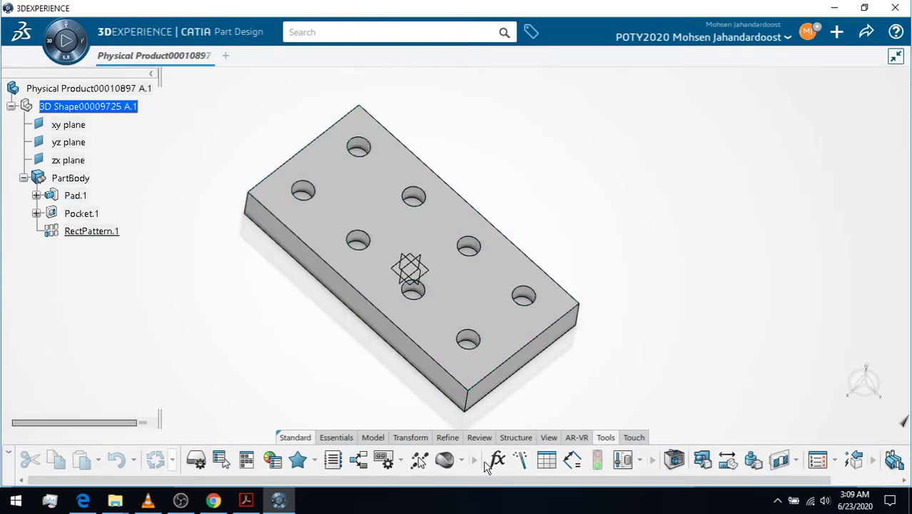
# Set the Hole parameter of the 3D shape to 6 in the Formulas list.
pyautogui.click(491, 462)
pyautogui.scroll(-15, 615, 269)
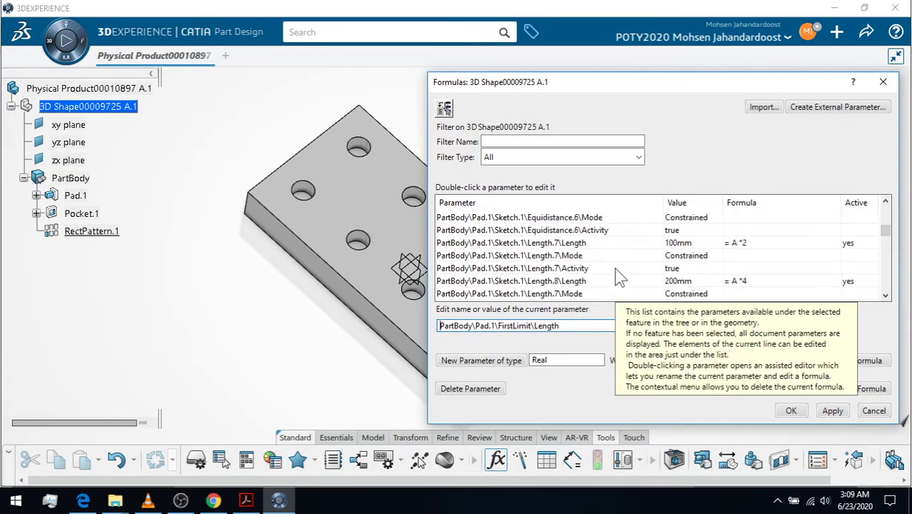
pyautogui.scroll(5, 614, 268)
pyautogui.scroll(-2, 571, 264)
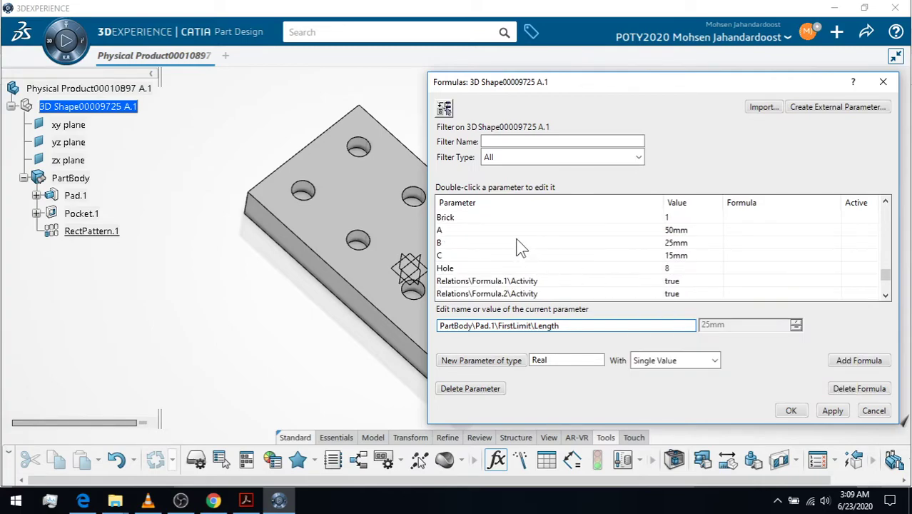
pyautogui.click(490, 268)
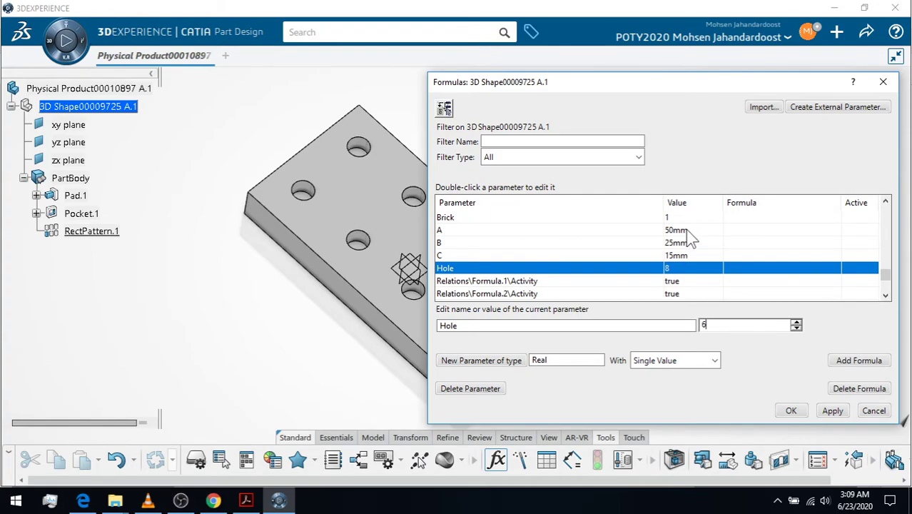
pyautogui.press('Return')
# Set parameter B to 40 mm and apply the parameter changes to the part.
pyautogui.scroll(3, 689, 237)
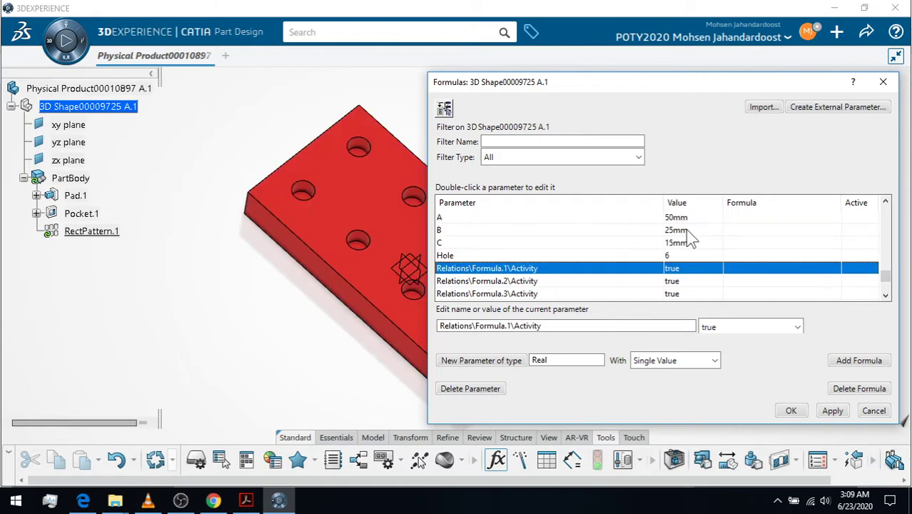
pyautogui.scroll(-2, 675, 279)
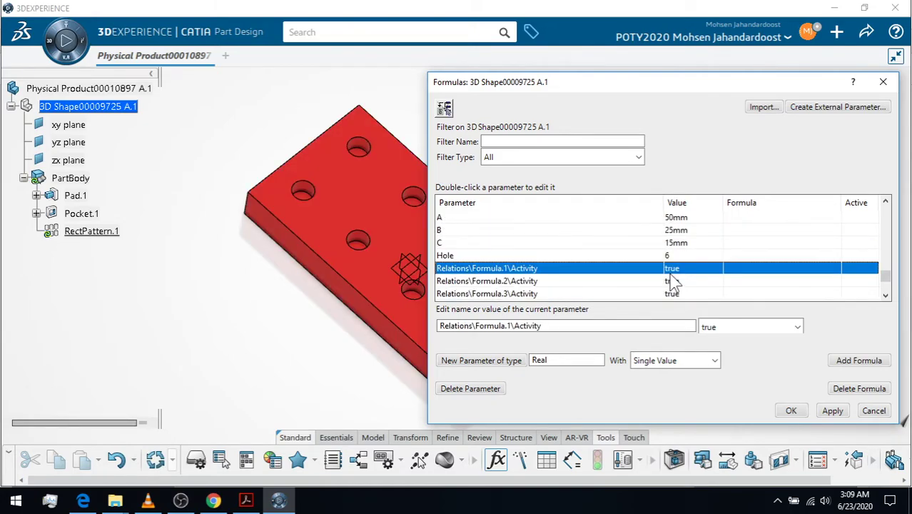
pyautogui.click(680, 219)
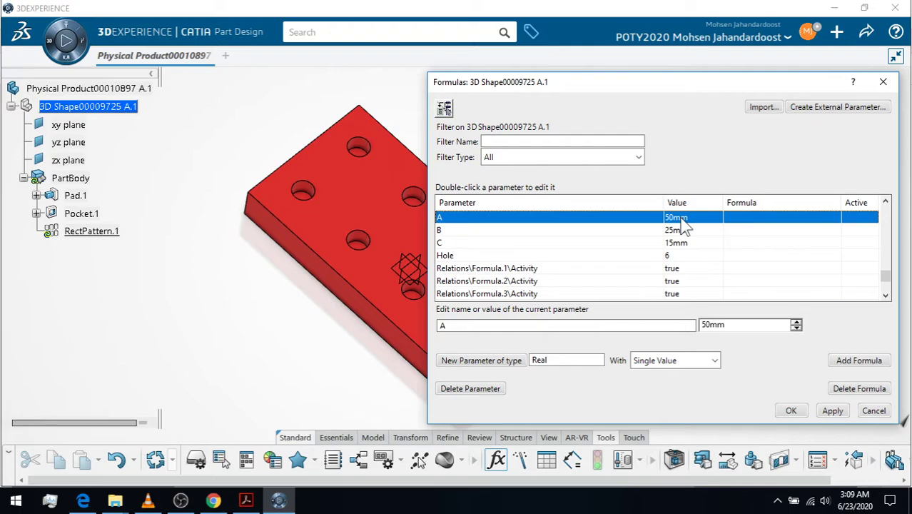
pyautogui.click(675, 230)
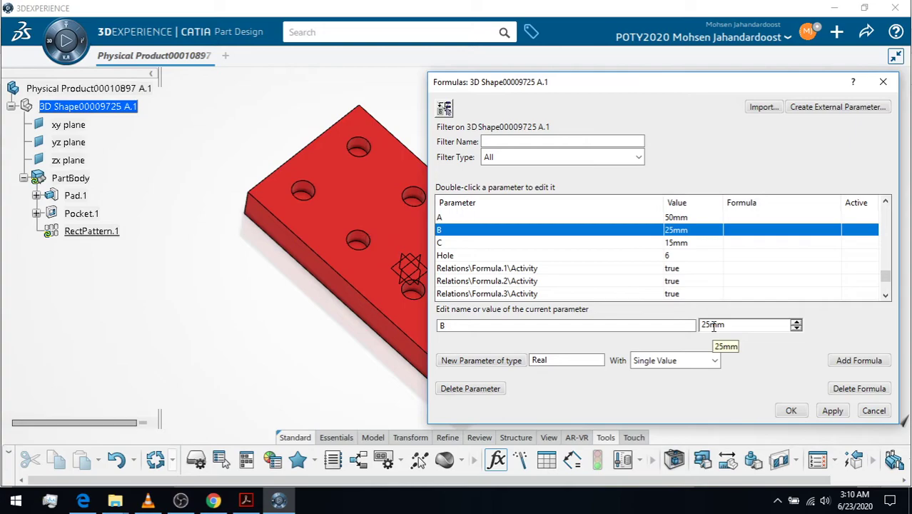
pyautogui.write('5')
pyautogui.write('0')
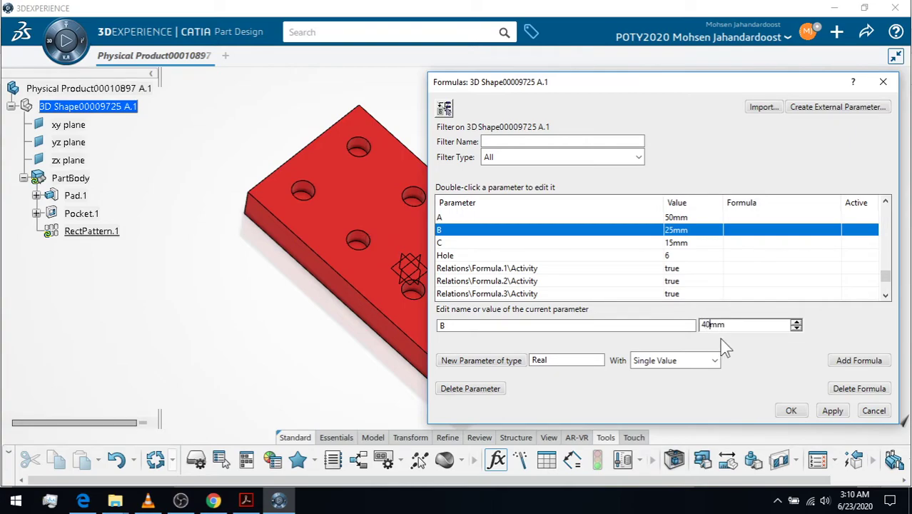
pyautogui.click(832, 411)
pyautogui.click(790, 410)
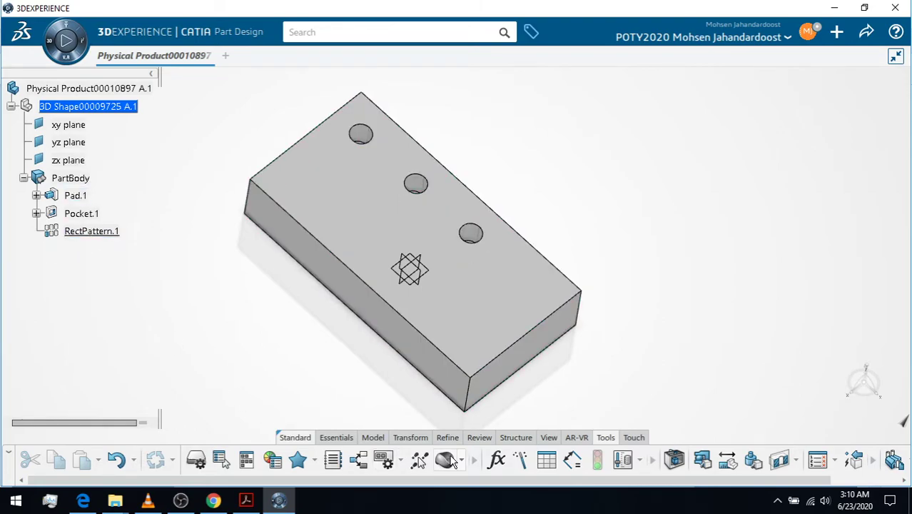
# Check the Hole and B parameters in the Formulas list and close it without changes.
pyautogui.click(496, 459)
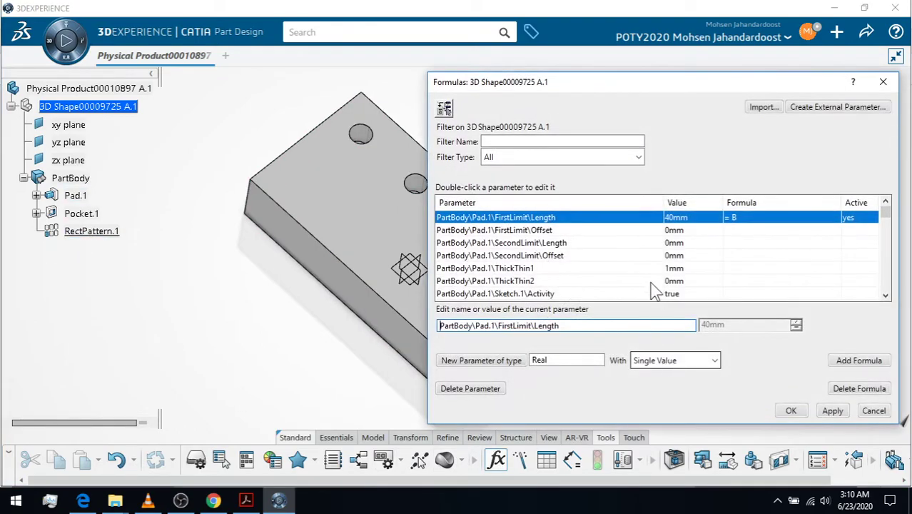
pyautogui.scroll(-10, 662, 264)
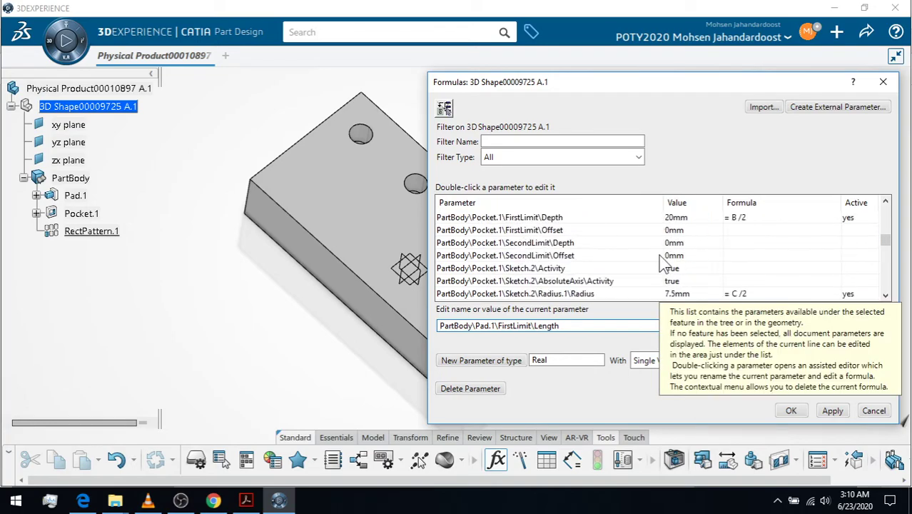
pyautogui.scroll(-5, 664, 263)
pyautogui.scroll(1, 666, 261)
pyautogui.click(472, 231)
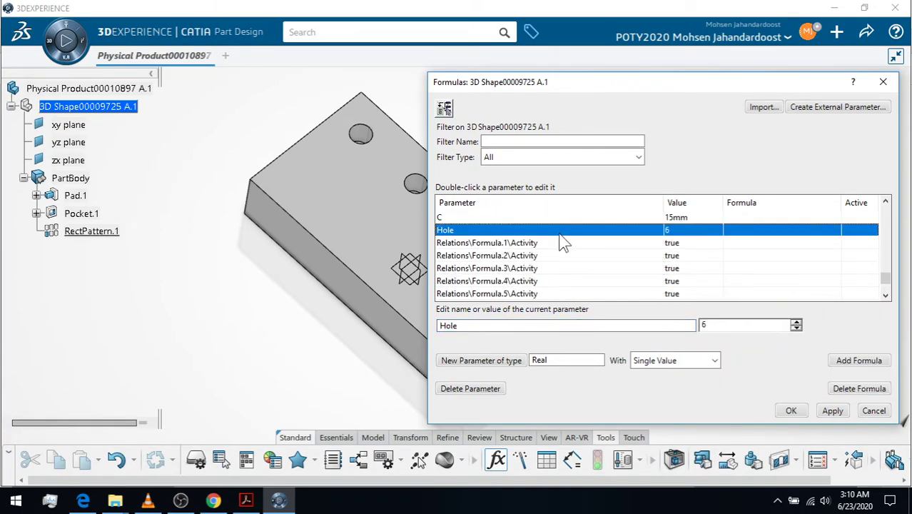
pyautogui.scroll(1, 563, 243)
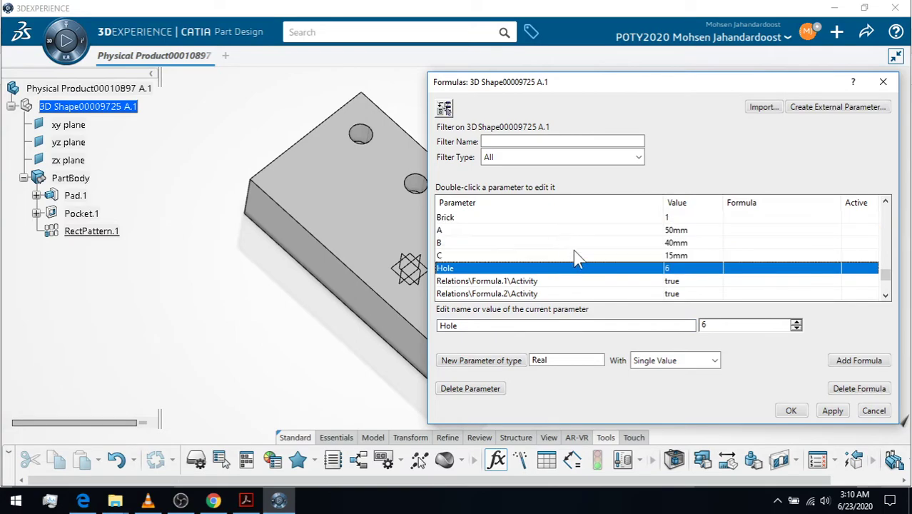
pyautogui.click(676, 243)
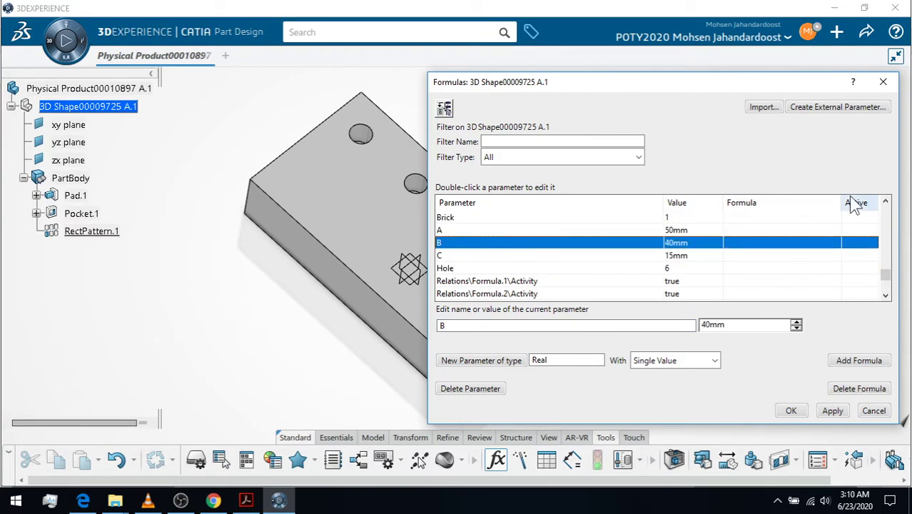
pyautogui.click(883, 81)
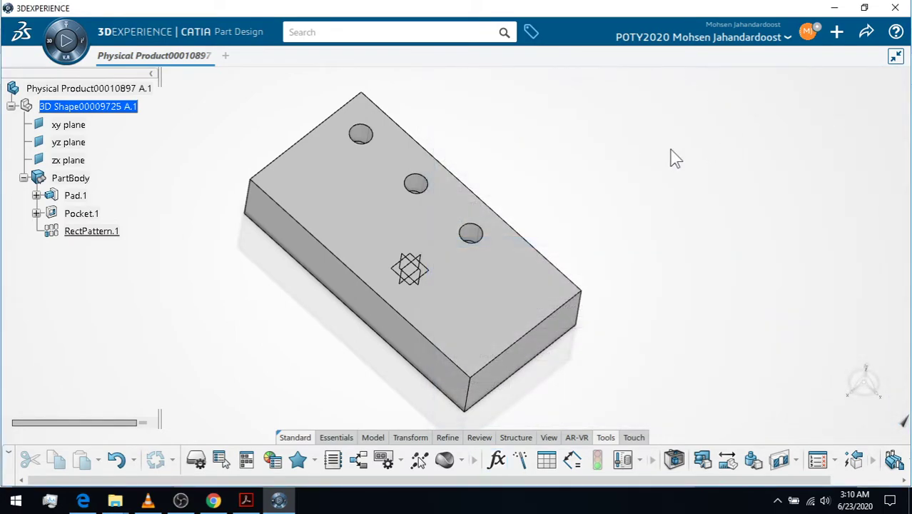
# Change the instance formula of the rectangular pattern's first direction to Hole /3 and accept the pattern.
pyautogui.doubleClick(97, 232)
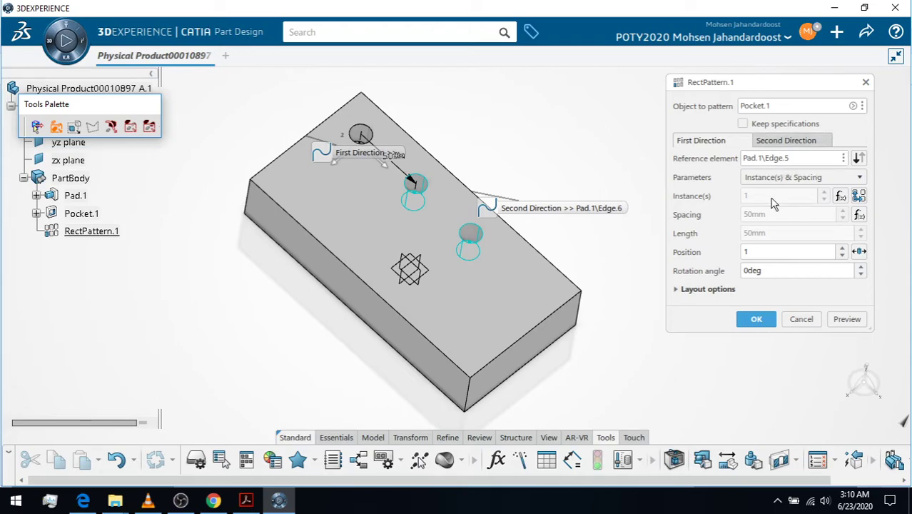
pyautogui.click(840, 196)
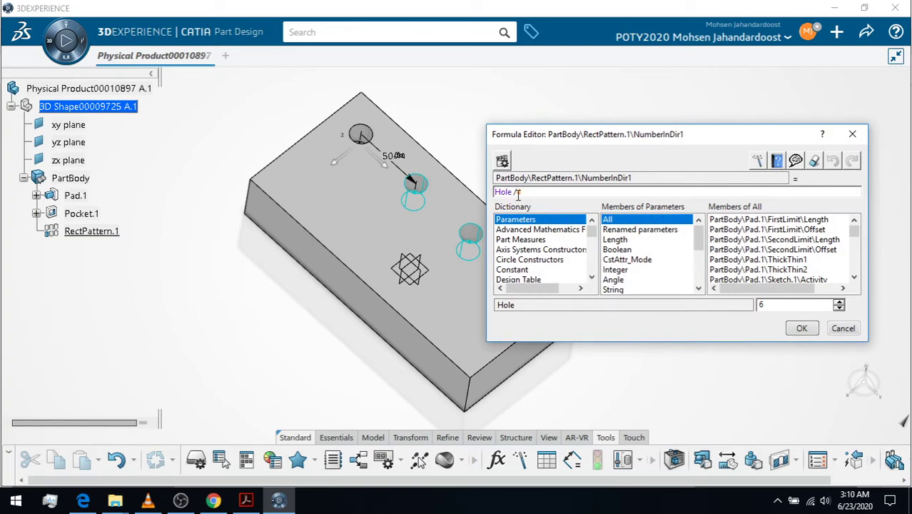
pyautogui.click(531, 192)
pyautogui.press('BackSpace')
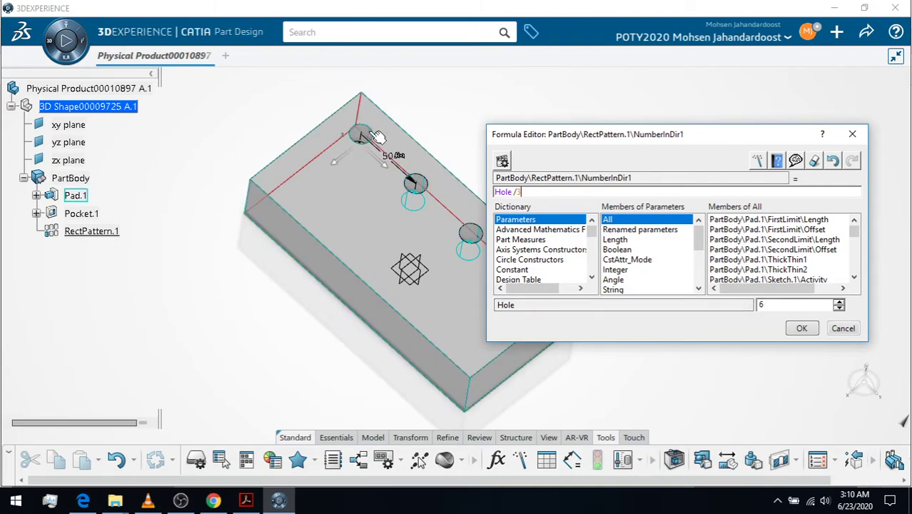
pyautogui.click(792, 331)
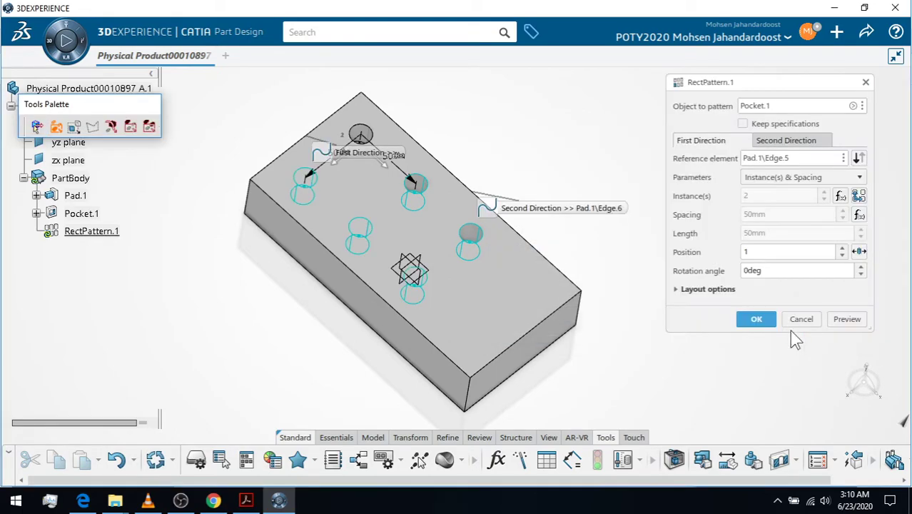
pyautogui.click(771, 321)
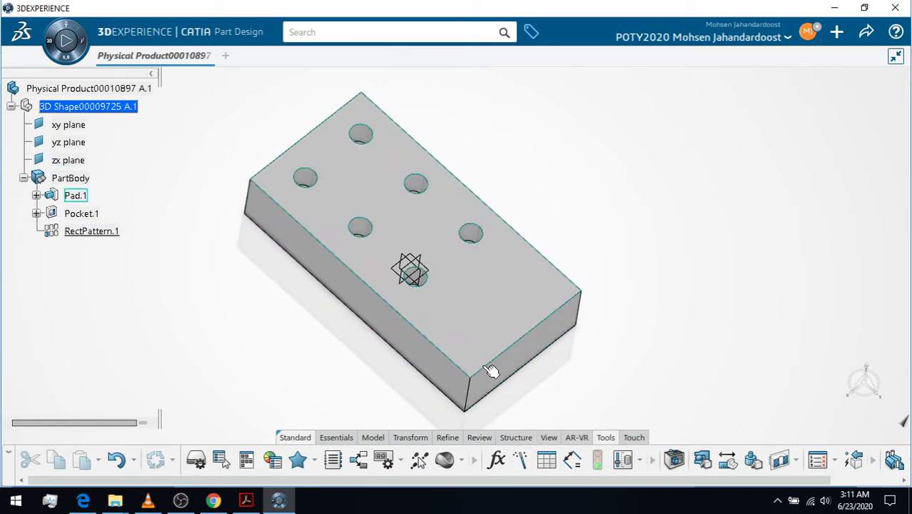
# Filter the Formulas list to renamed parameters, set parameter A to 40 mm and apply it to the part.
pyautogui.click(498, 461)
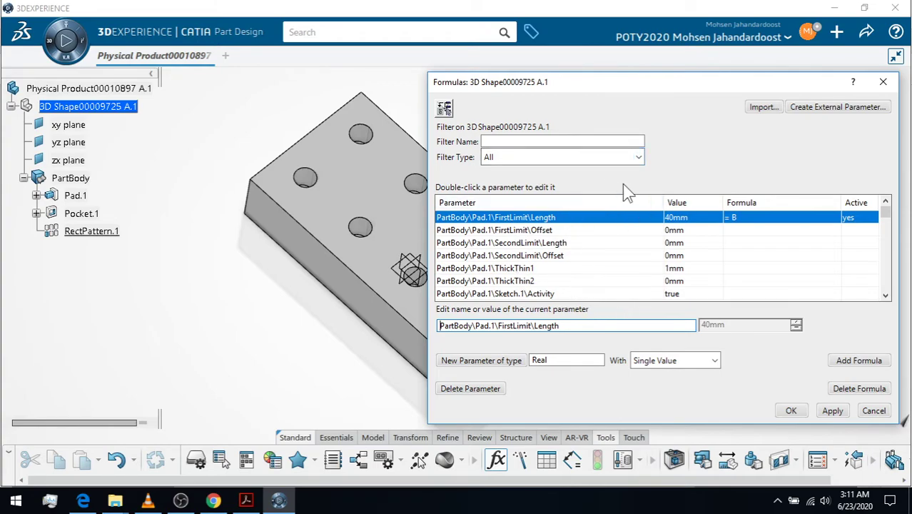
pyautogui.click(638, 165)
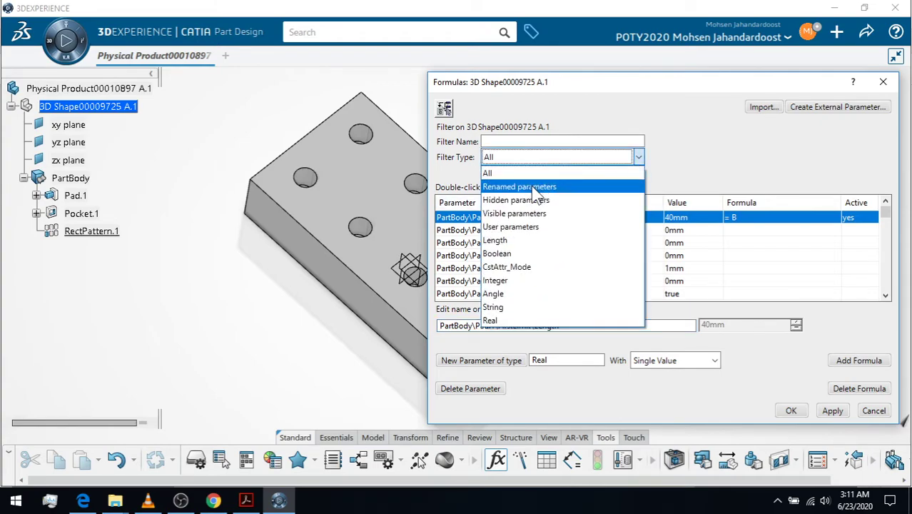
pyautogui.click(532, 187)
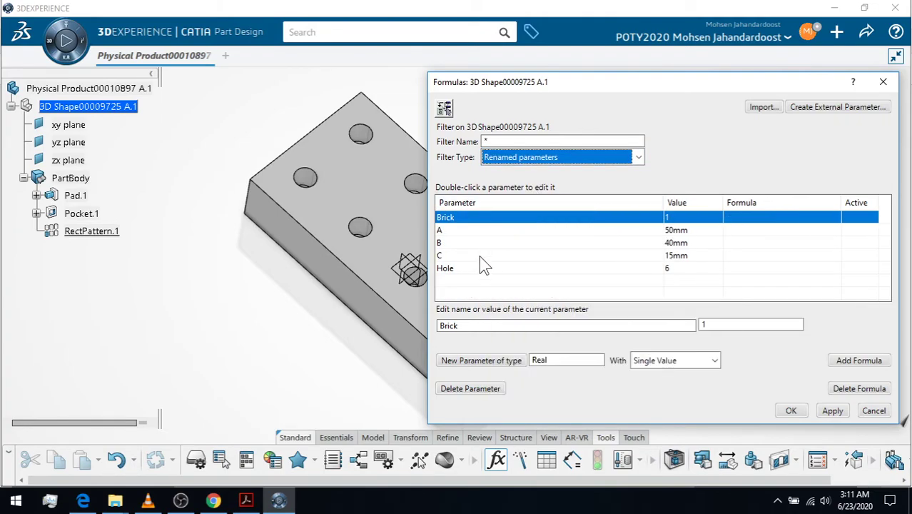
pyautogui.click(484, 229)
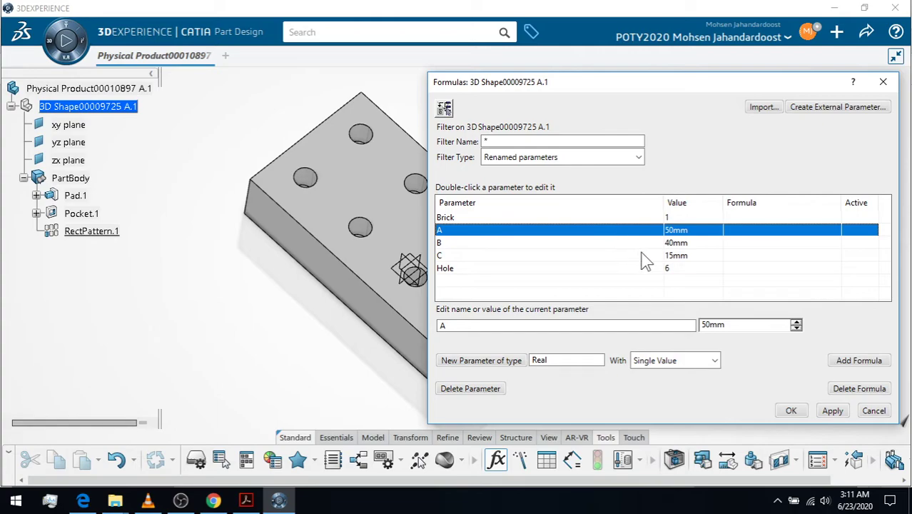
pyautogui.doubleClick(718, 323)
pyautogui.write('40')
pyautogui.click(832, 411)
pyautogui.click(794, 410)
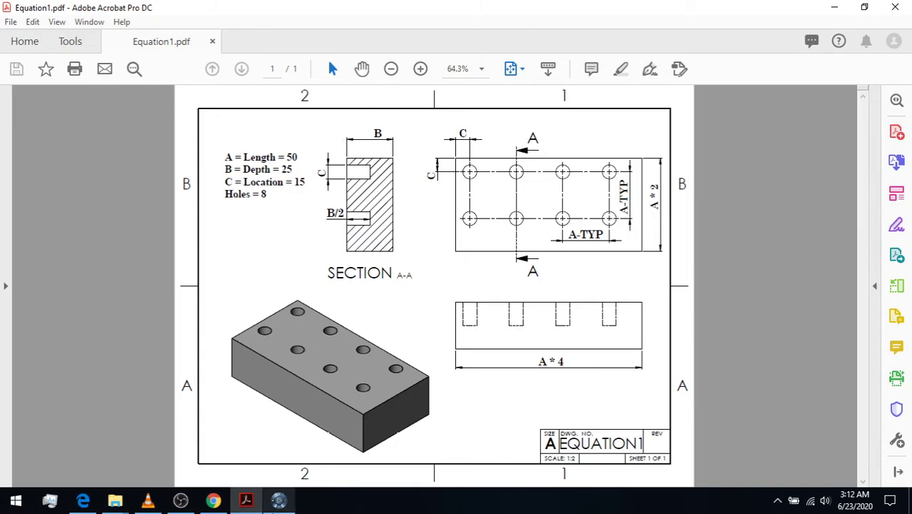
# Switch to 3DEXPERIENCE and start a vertical design table named DesignTable- Brick, created with current parameter values.
pyautogui.click(278, 500)
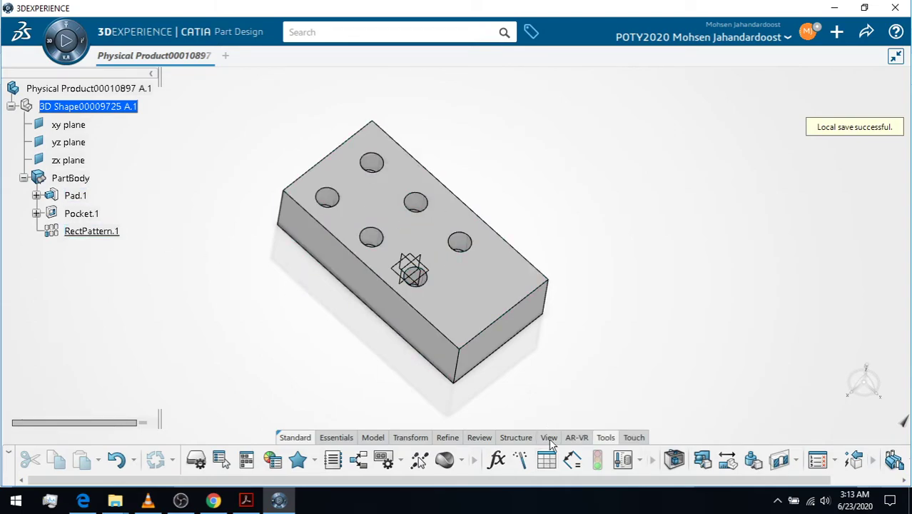
pyautogui.click(546, 463)
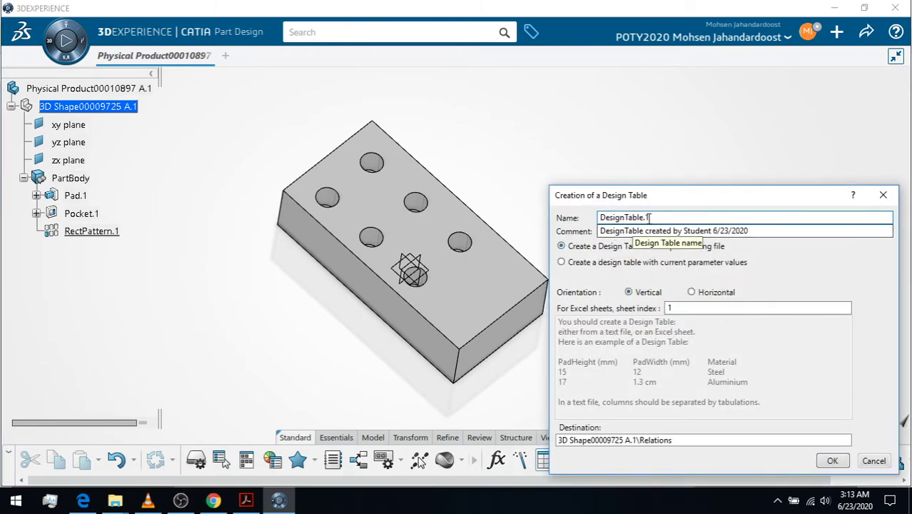
pyautogui.click(655, 217)
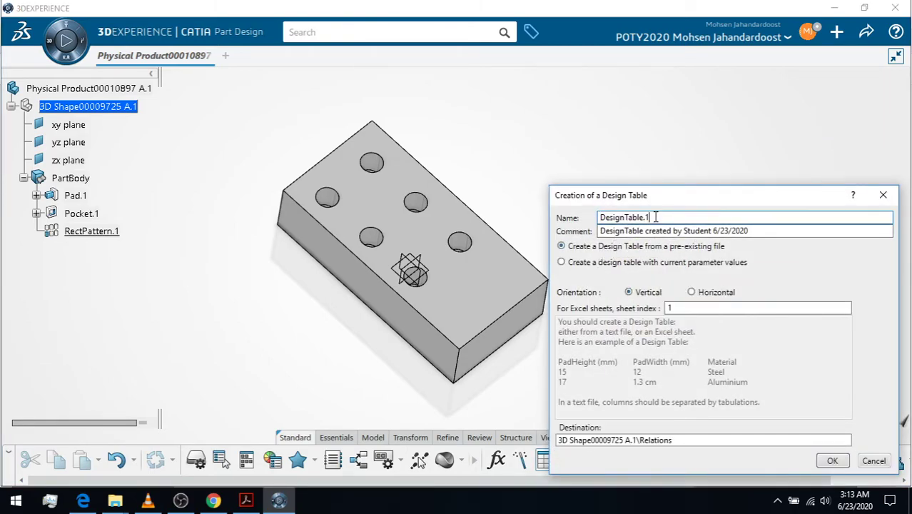
pyautogui.write('- Brick')
pyautogui.click(571, 262)
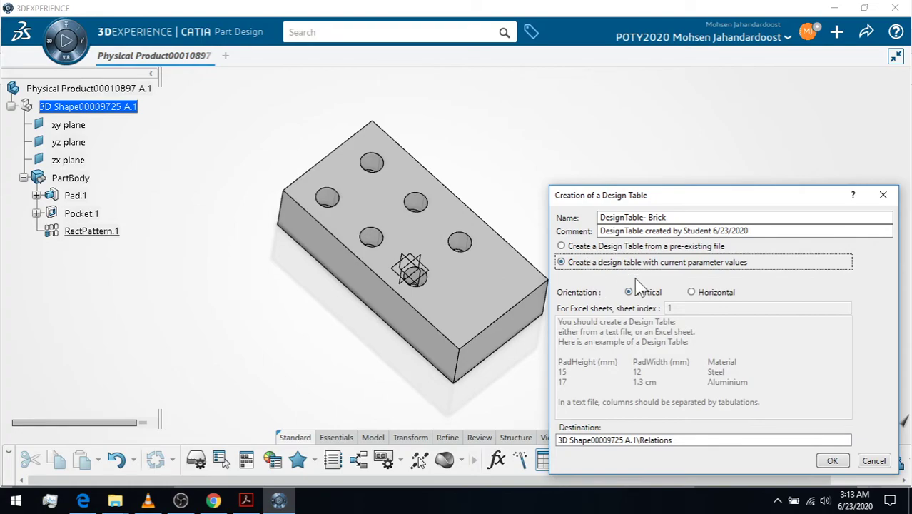
pyautogui.click(832, 460)
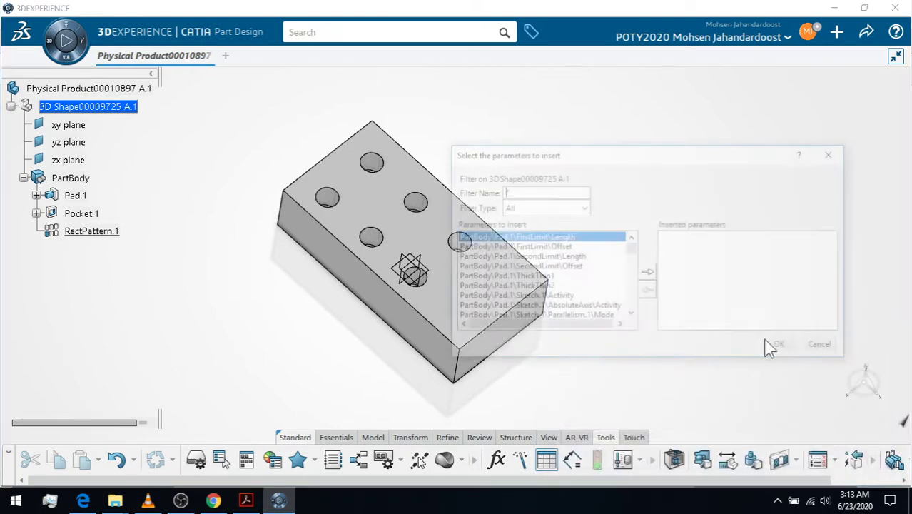
# Filter the available parameters to renamed ones and insert Brick, A, B, C and Hole into the design table.
pyautogui.click(582, 210)
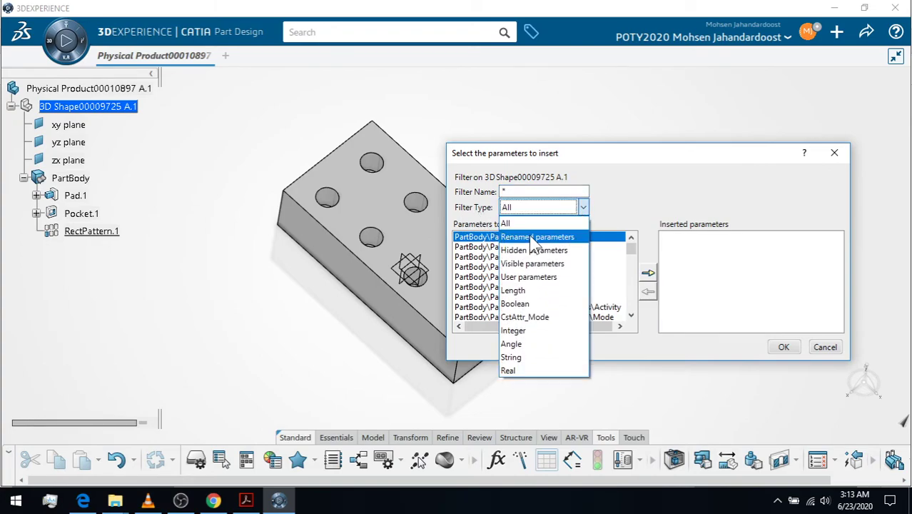
pyautogui.click(535, 237)
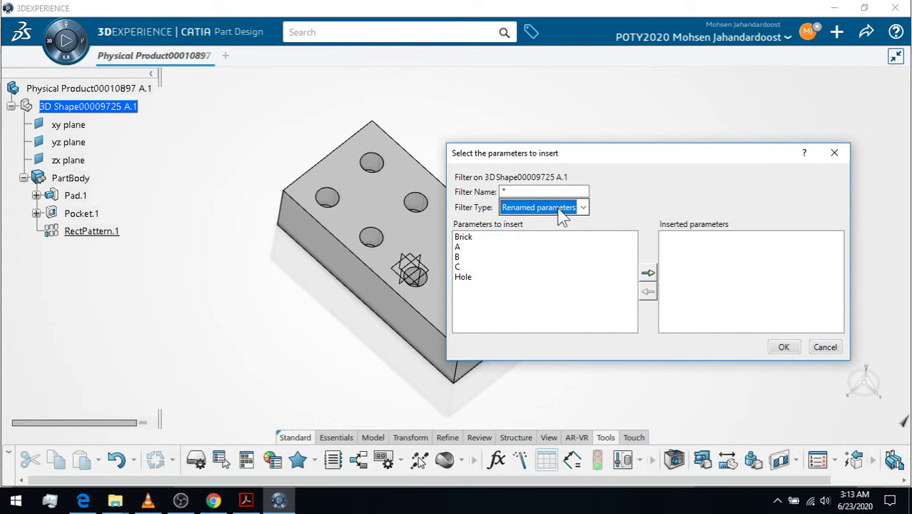
pyautogui.click(476, 238)
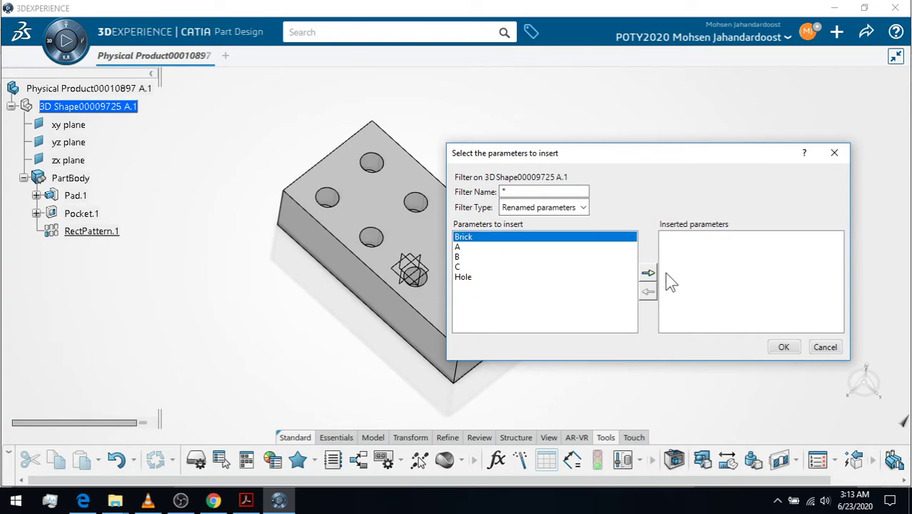
pyautogui.click(647, 274)
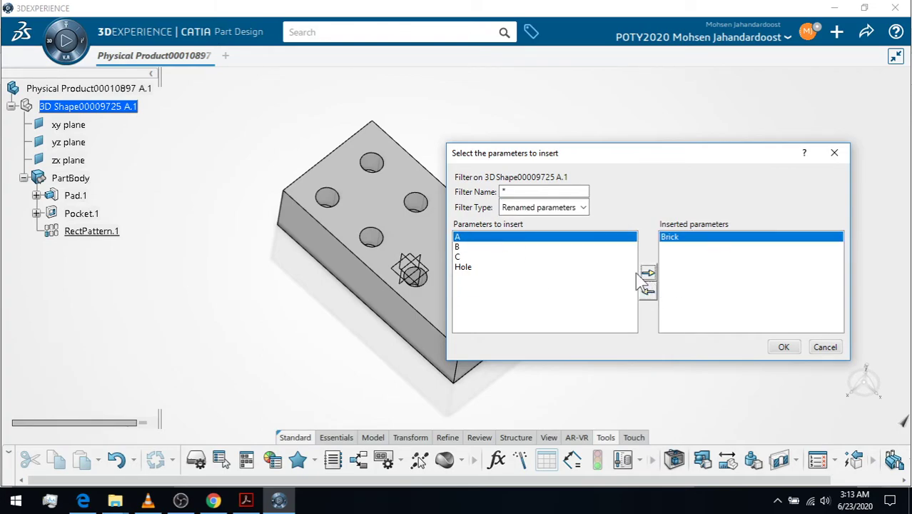
pyautogui.click(650, 273)
pyautogui.click(648, 273)
pyautogui.click(648, 273)
pyautogui.click(648, 273)
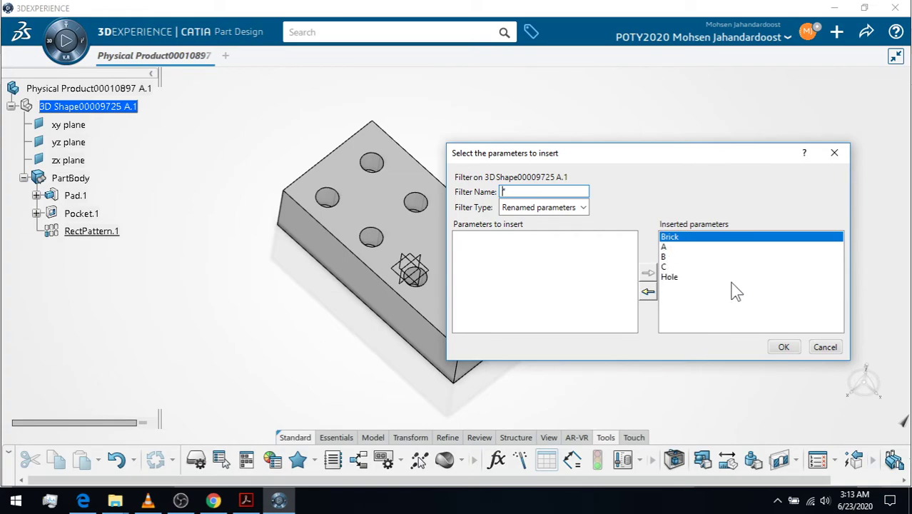
pyautogui.click(778, 346)
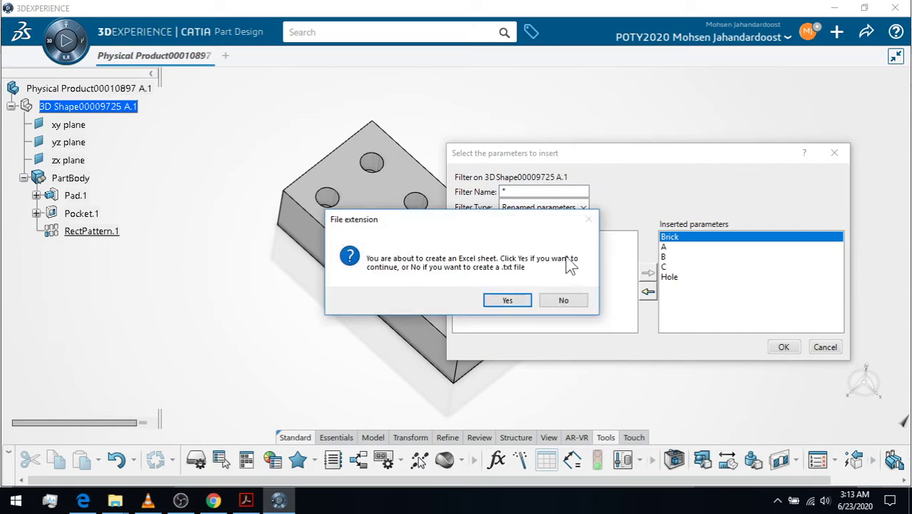
# Create the design table as an Excel sheet and title its engineering document DesignTable-Brick.
pyautogui.click(504, 300)
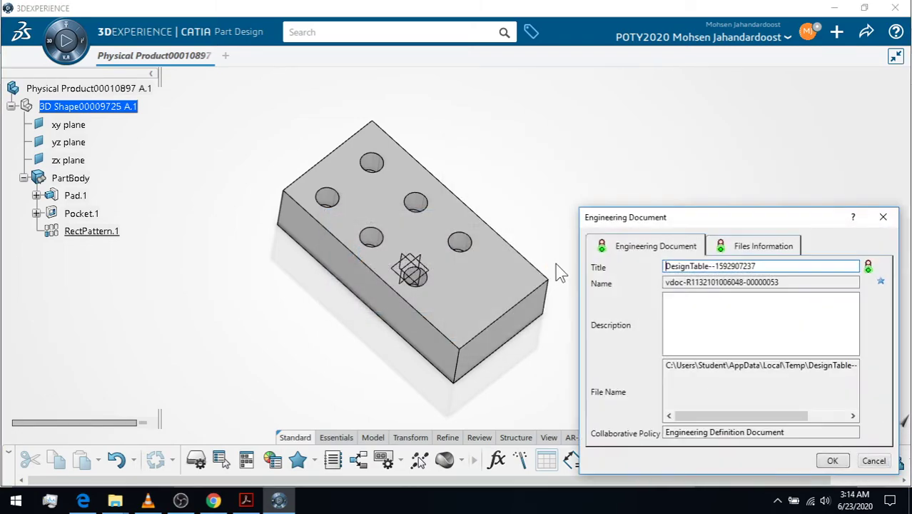
pyautogui.click(773, 267)
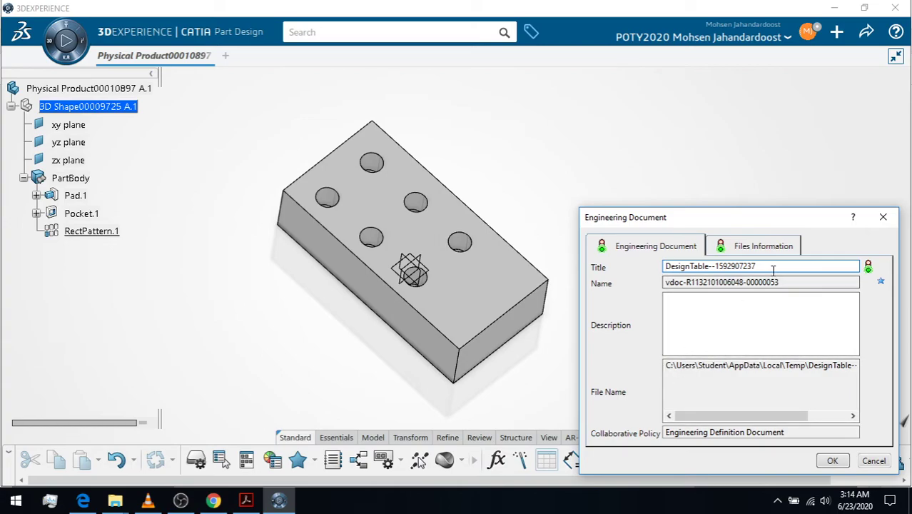
pyautogui.press('BackSpace')
pyautogui.press('BackSpace')
pyautogui.press('BackSpace')
pyautogui.press('BackSpace')
pyautogui.press('BackSpace')
pyautogui.press('BackSpace')
pyautogui.press('BackSpace')
pyautogui.press('BackSpace')
pyautogui.press('BackSpace')
pyautogui.press('BackSpace')
pyautogui.press('BackSpace')
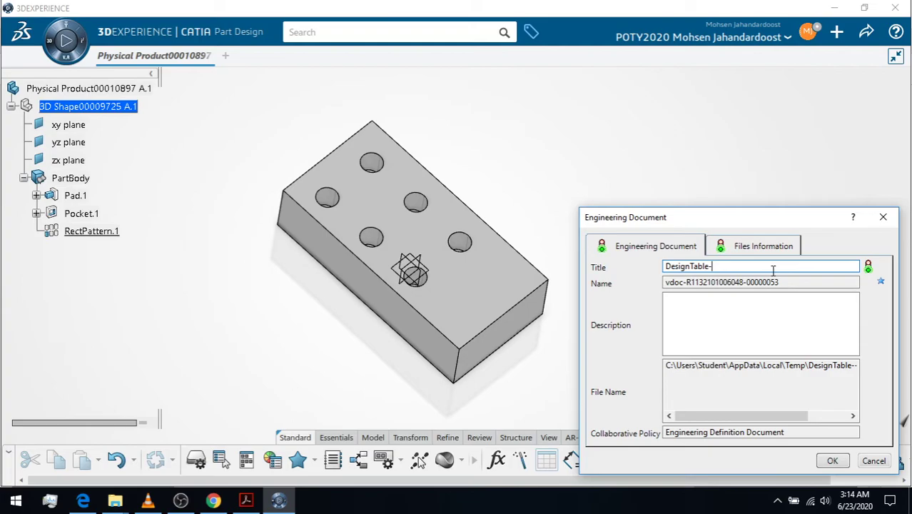
pyautogui.write('Brick')
pyautogui.click(828, 461)
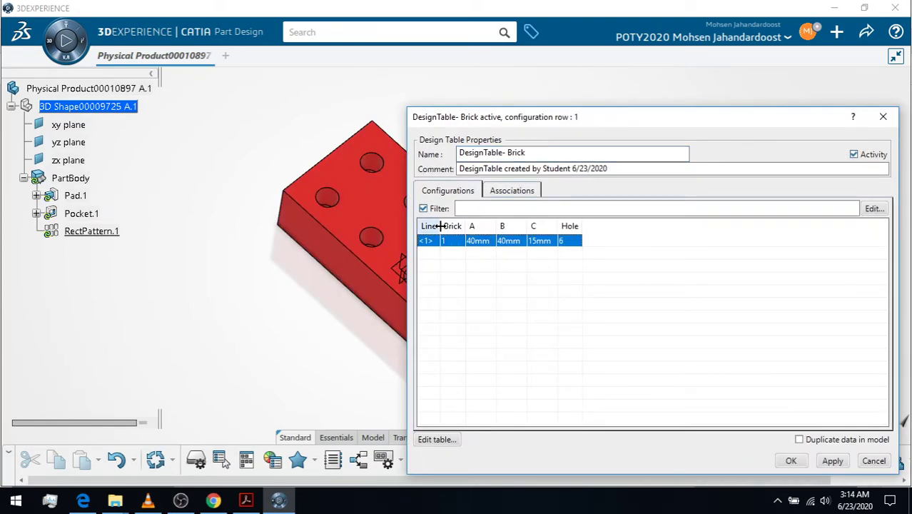
# Open the design table in Excel and add a row with Brick 2, A 50, B 25, C 10 and Hole 8.
pyautogui.moveTo(441, 225); pyautogui.dragTo(450, 226)
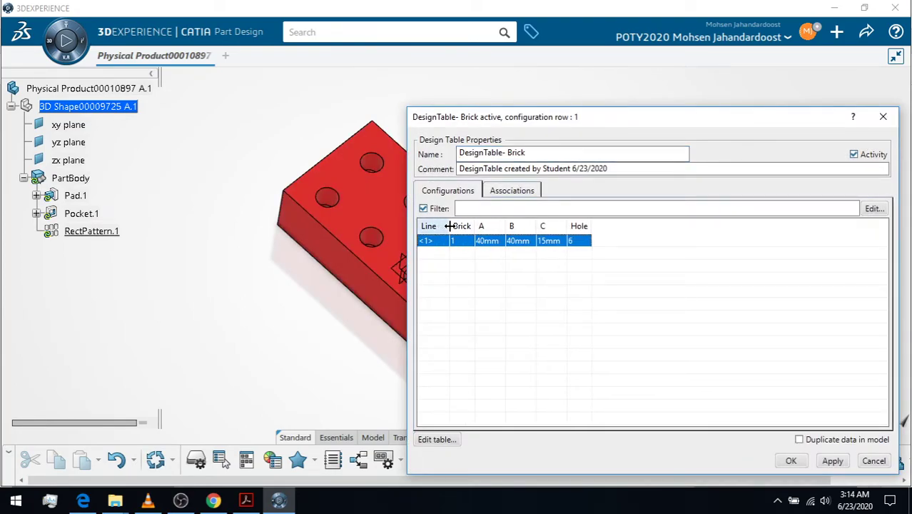
pyautogui.click(445, 438)
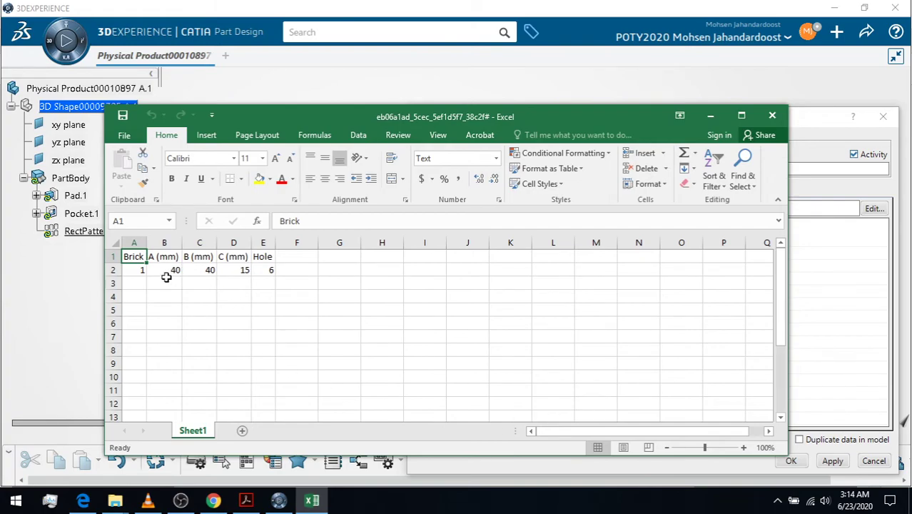
pyautogui.click(133, 269)
pyautogui.click(133, 283)
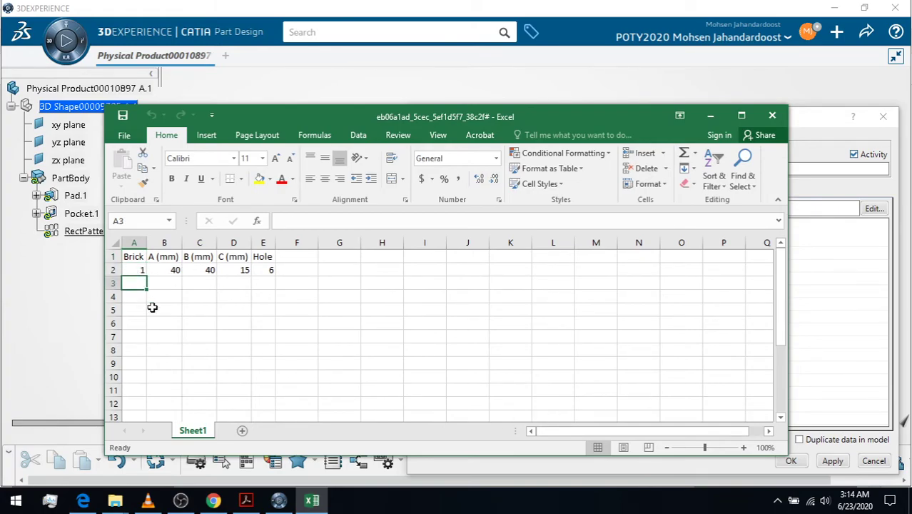
pyautogui.write('2')
pyautogui.press('Tab')
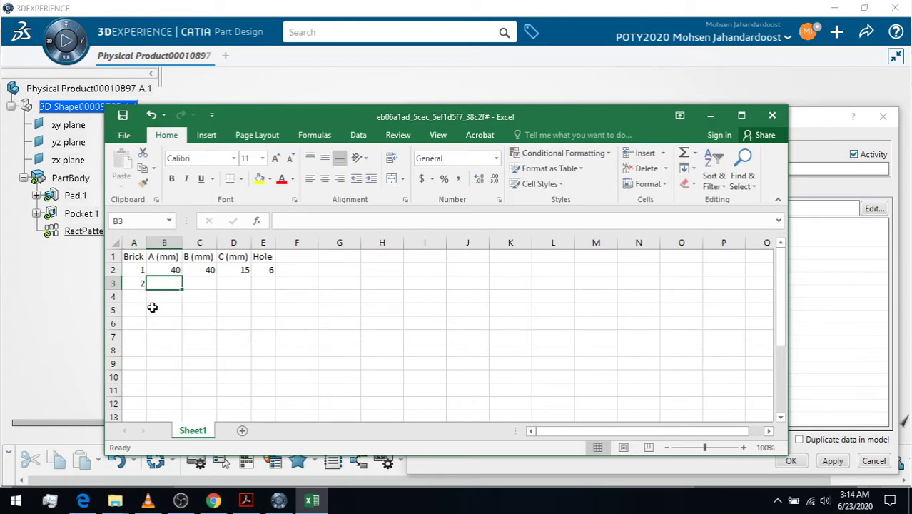
pyautogui.write('50')
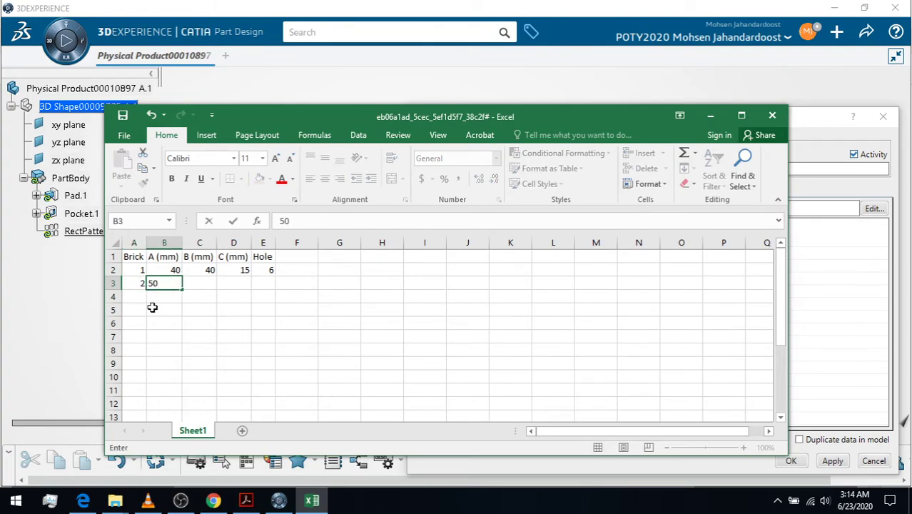
pyautogui.press('Tab')
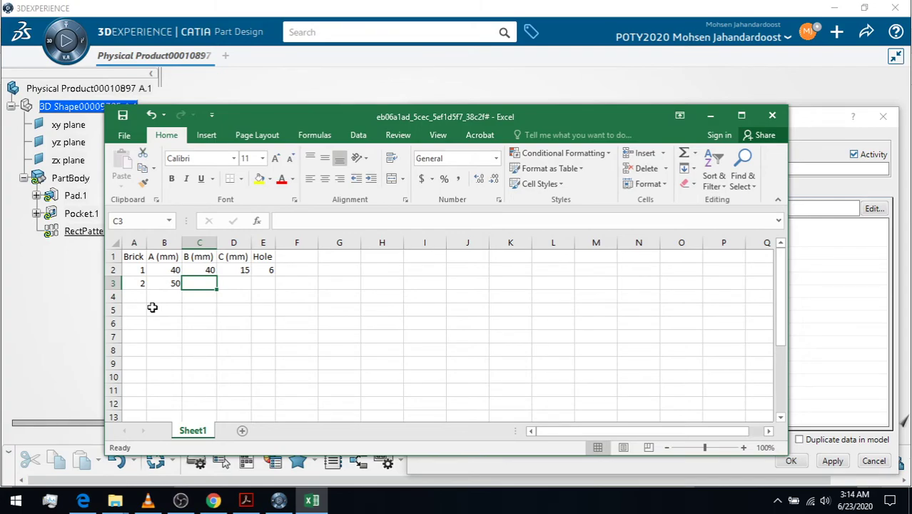
pyautogui.write('25')
pyautogui.press('Tab')
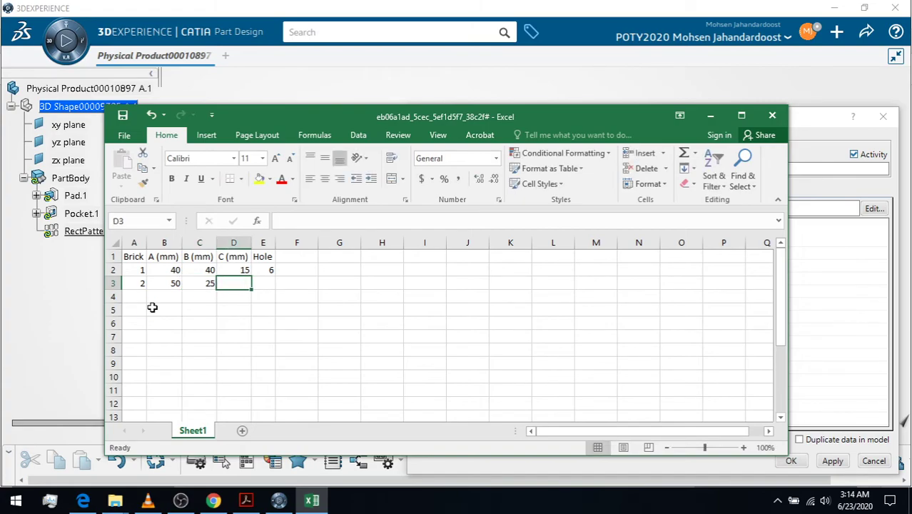
pyautogui.write('10')
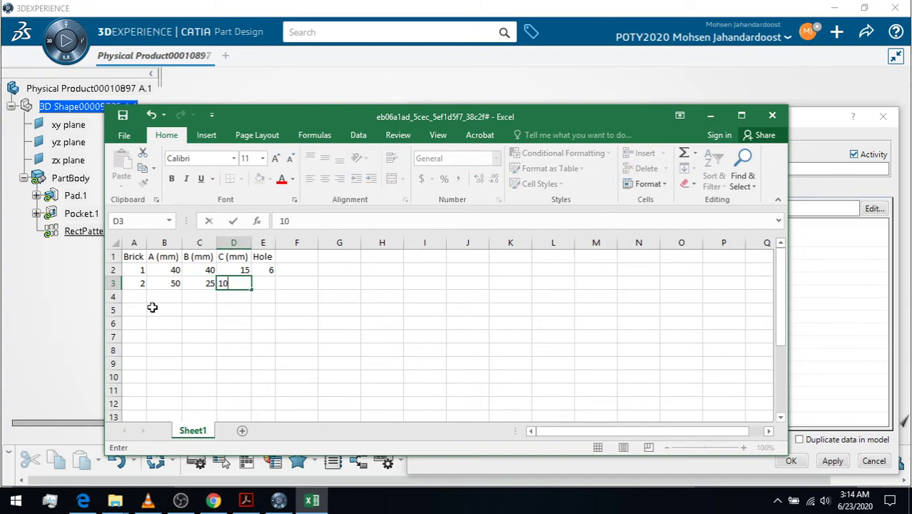
pyautogui.press('Tab')
pyautogui.write('8')
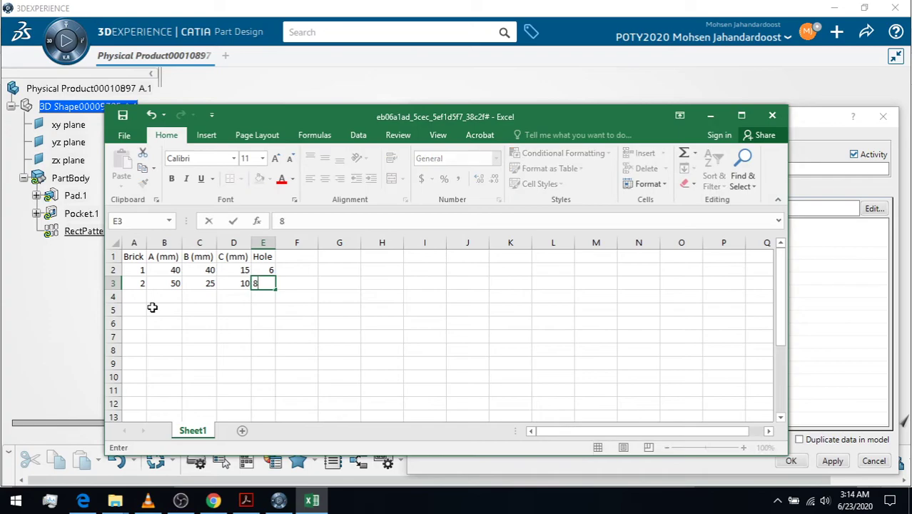
pyautogui.click(281, 347)
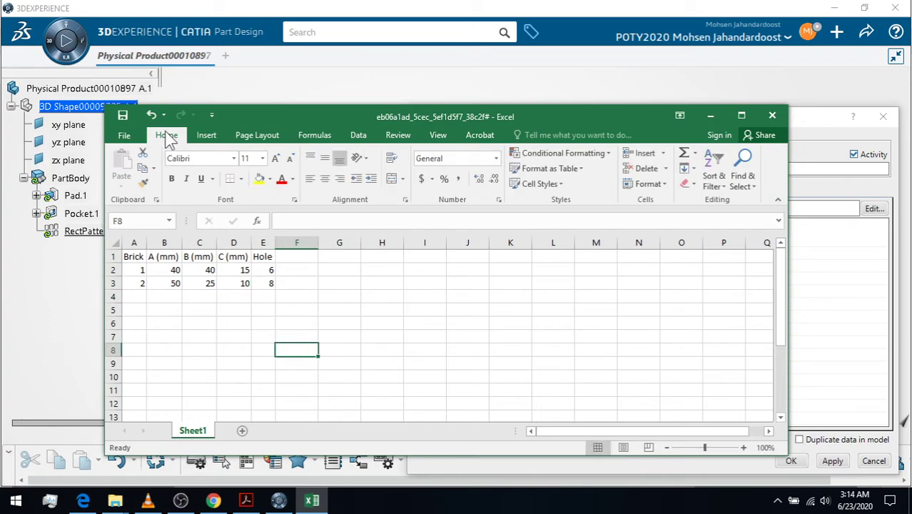
# Save and close the Excel sheet, and dismiss the synchronization report.
pyautogui.click(123, 117)
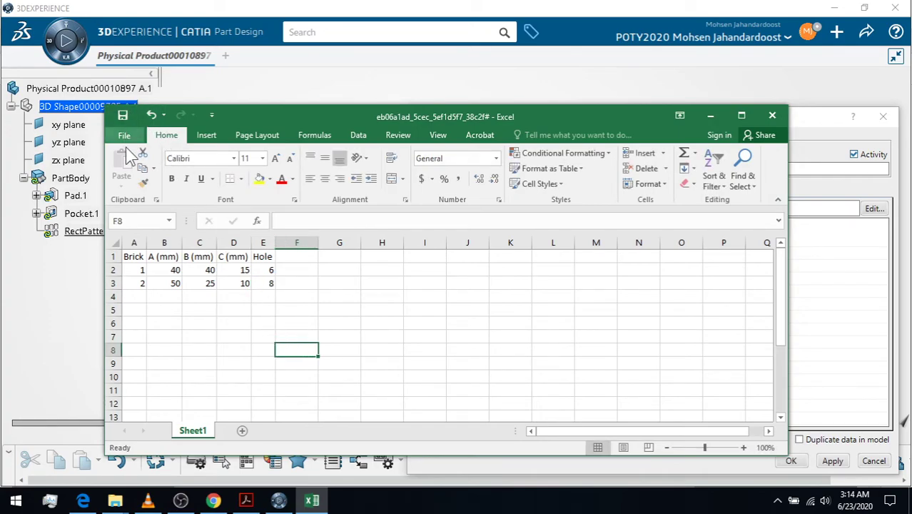
pyautogui.click(772, 115)
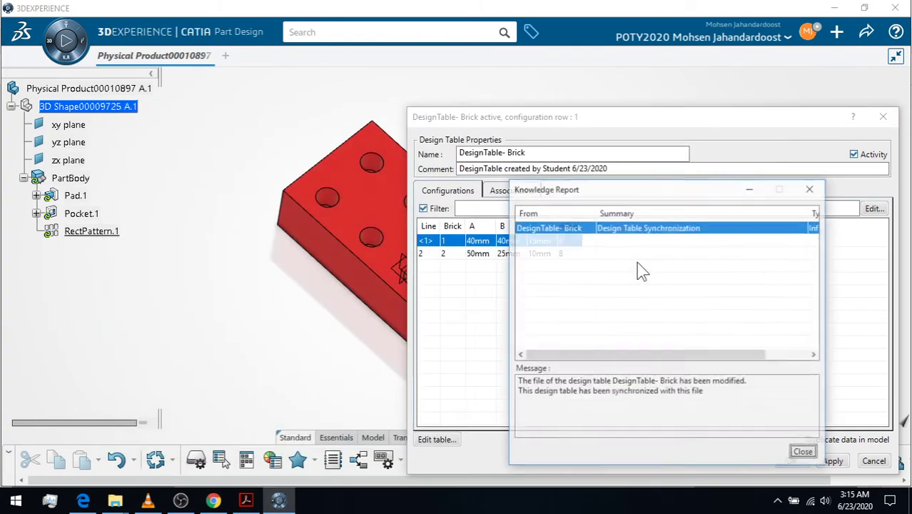
pyautogui.click(804, 452)
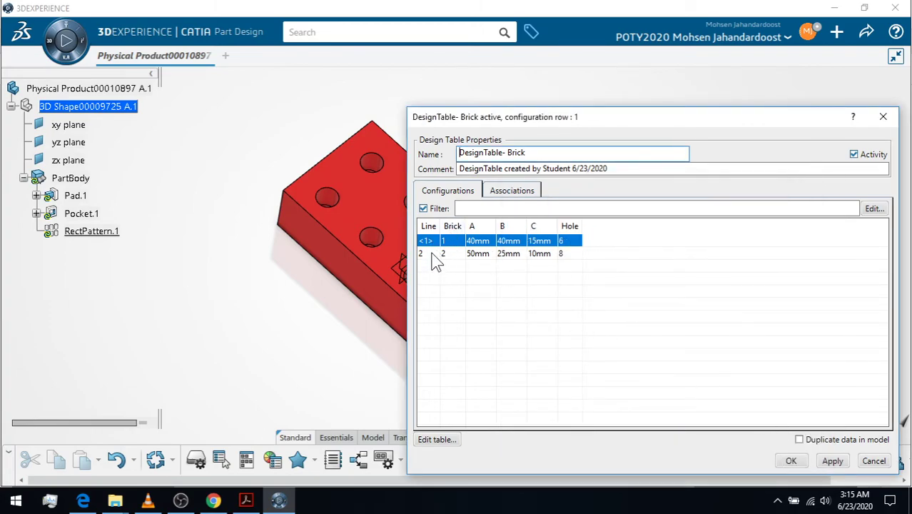
# Apply configuration row 2 of the DesignTable- Brick table to the part.
pyautogui.click(264, 237)
pyautogui.moveTo(211, 225); pyautogui.dragTo(146, 206, button='middle')
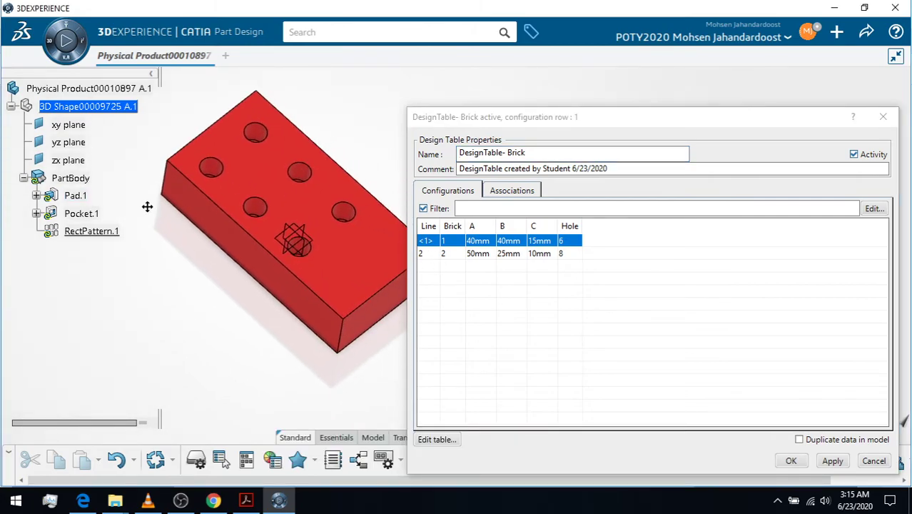
pyautogui.doubleClick(437, 255)
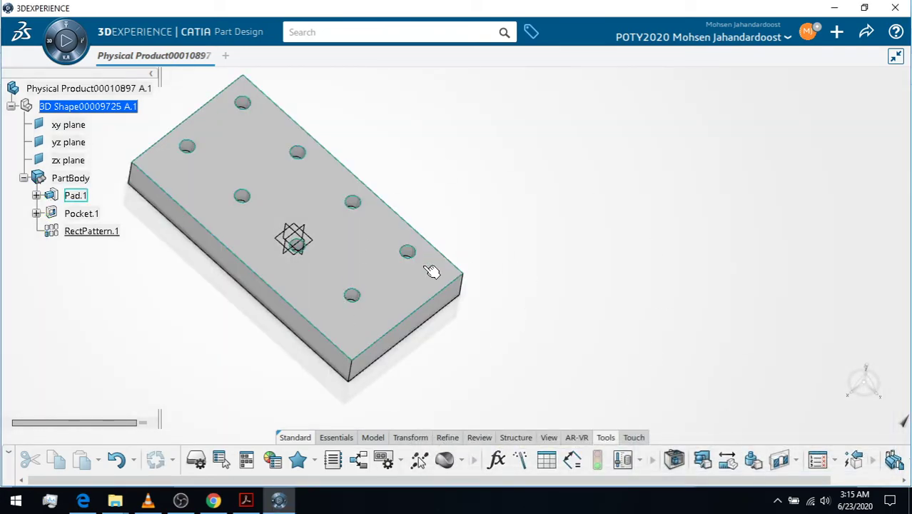
pyautogui.moveTo(388, 181); pyautogui.dragTo(434, 192, button='middle')
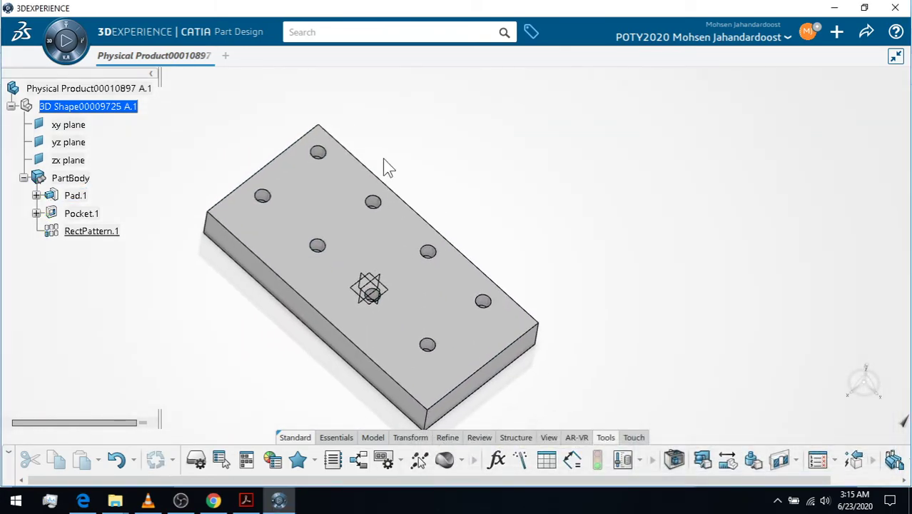
pyautogui.moveTo(489, 228); pyautogui.dragTo(468, 193, button='middle')
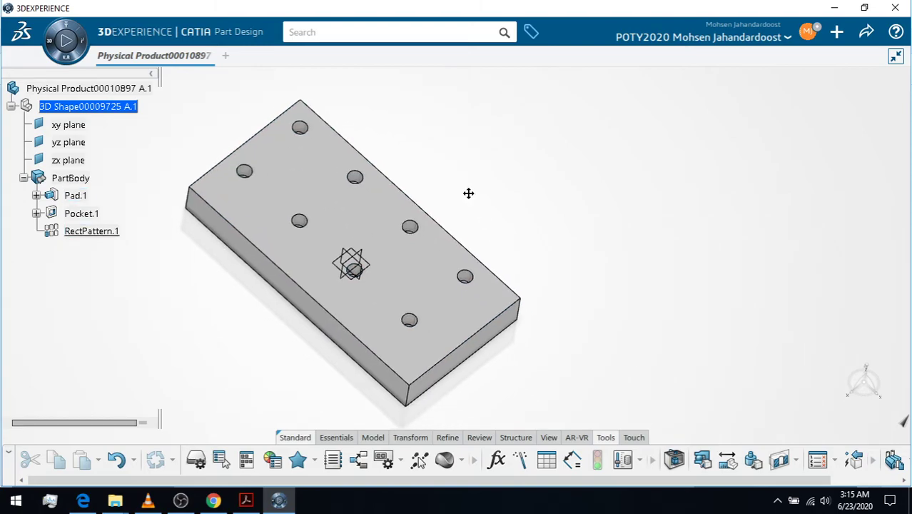
pyautogui.click(546, 460)
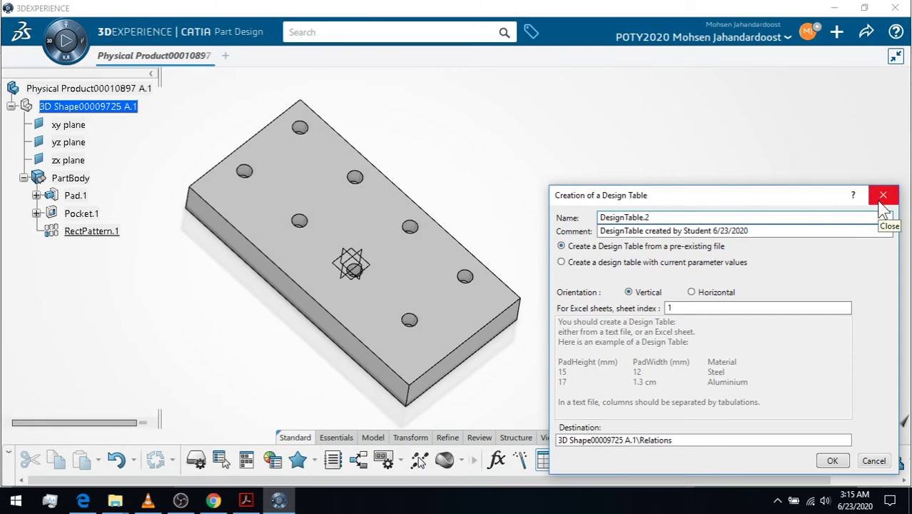
pyautogui.click(685, 231)
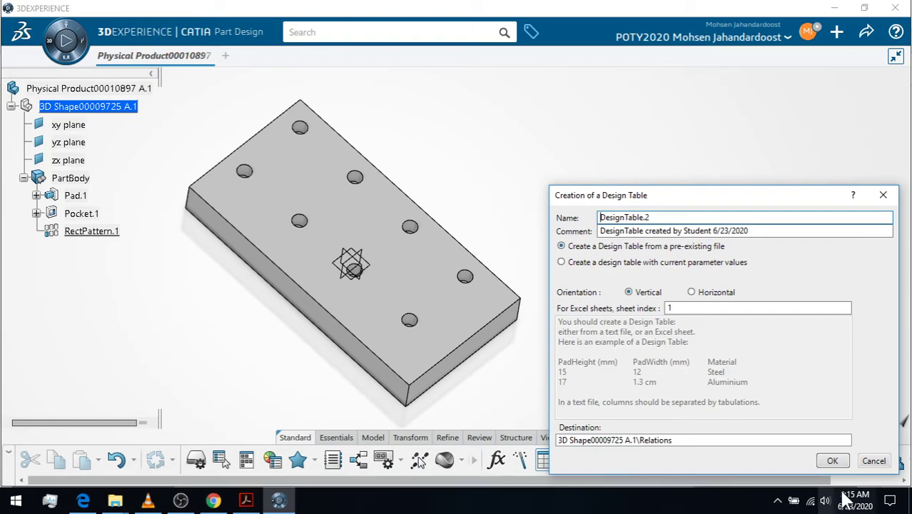
pyautogui.click(867, 461)
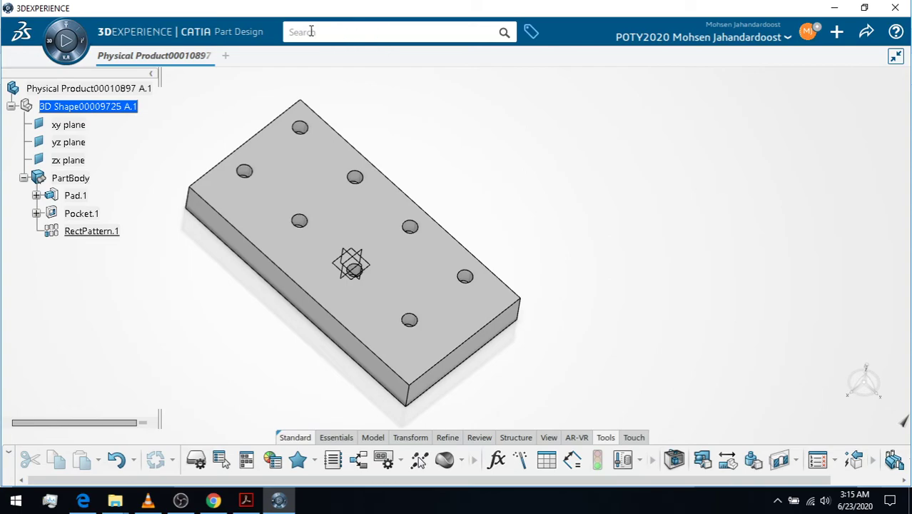
pyautogui.click(224, 56)
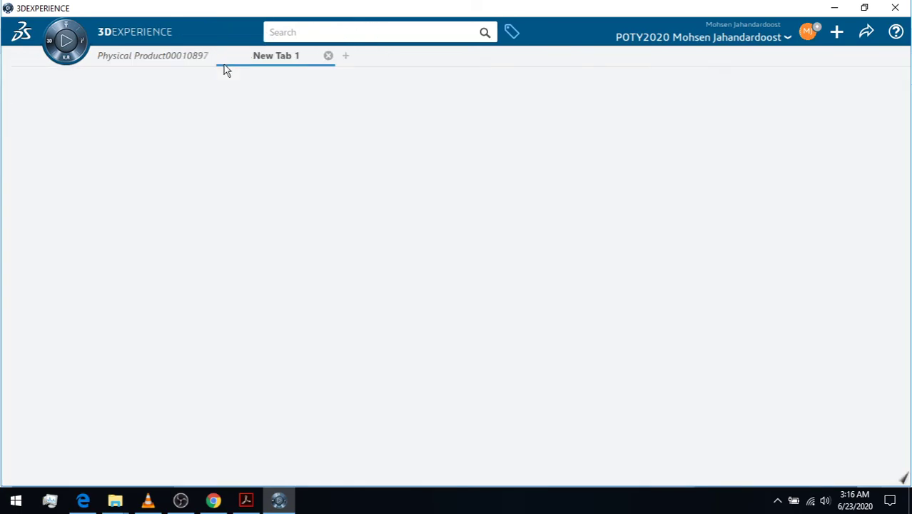
pyautogui.click(349, 37)
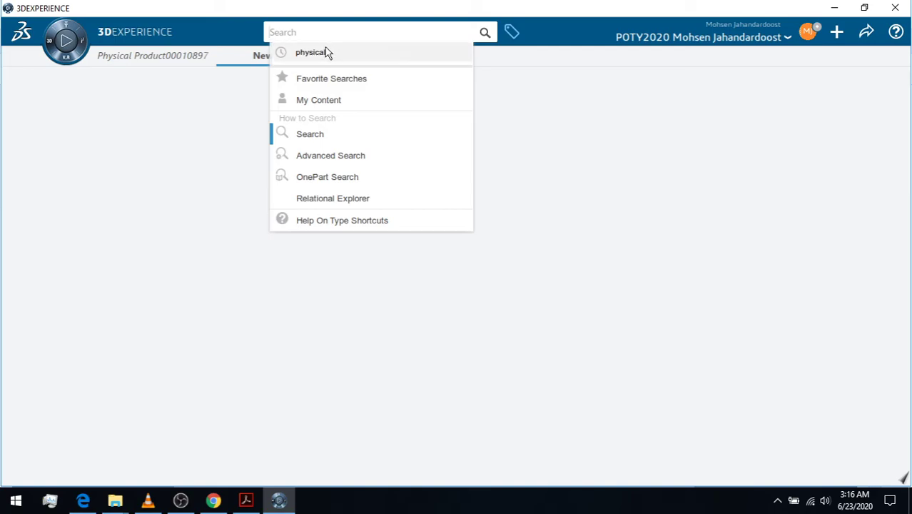
pyautogui.click(321, 55)
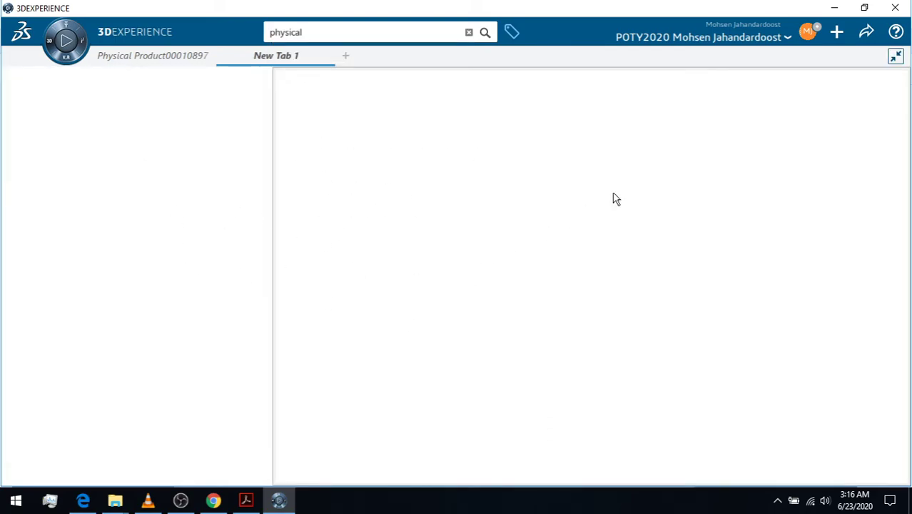
pyautogui.click(469, 33)
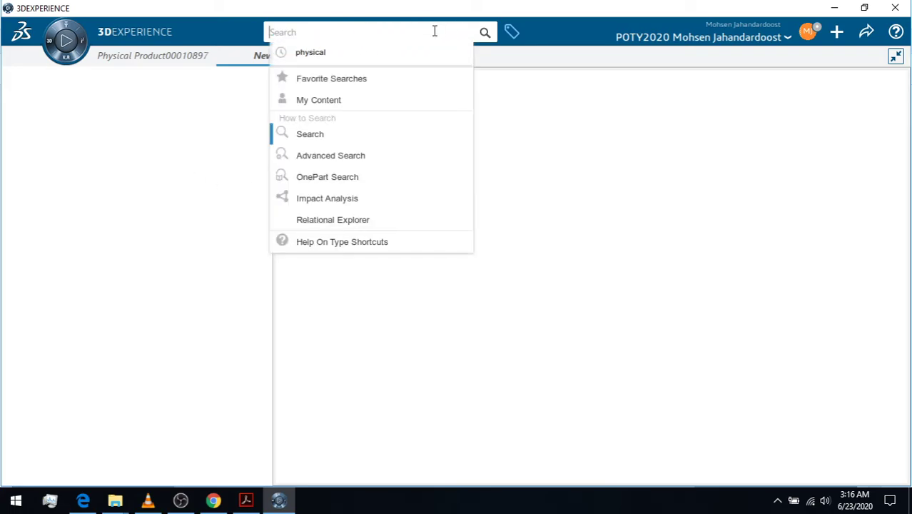
pyautogui.click(330, 159)
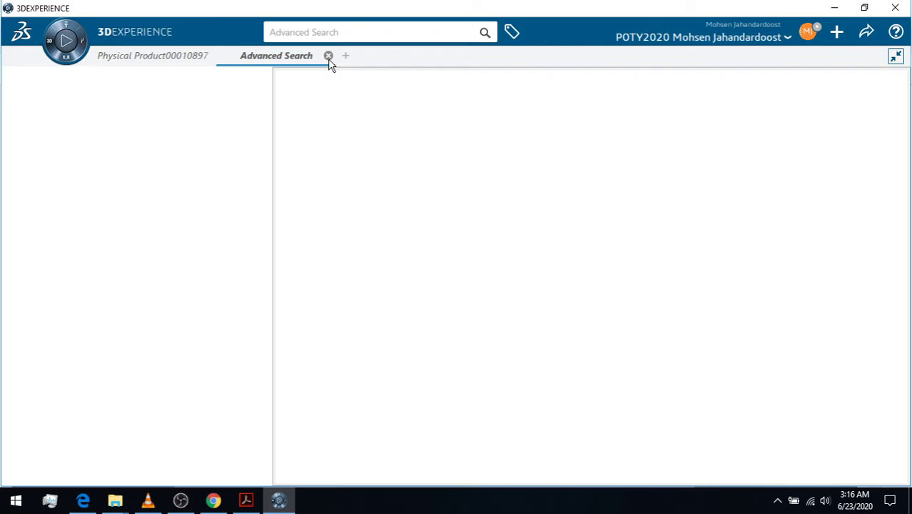
pyautogui.click(328, 55)
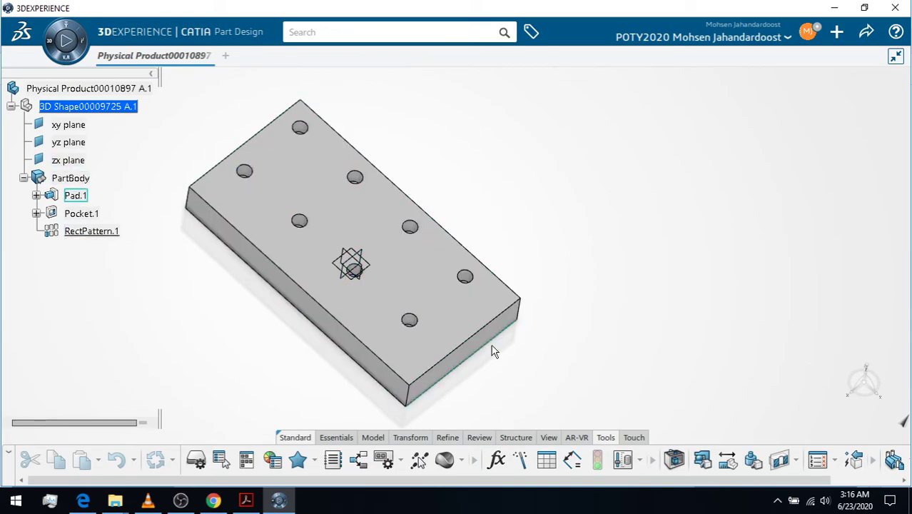
# Switch the part to configuration row 1 of the DesignTable- Brick table and update the model.
pyautogui.click(496, 459)
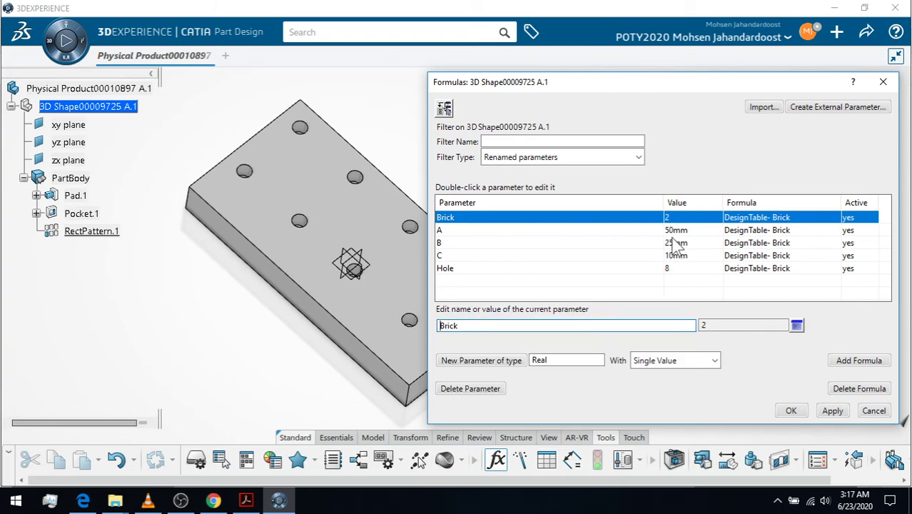
pyautogui.click(797, 325)
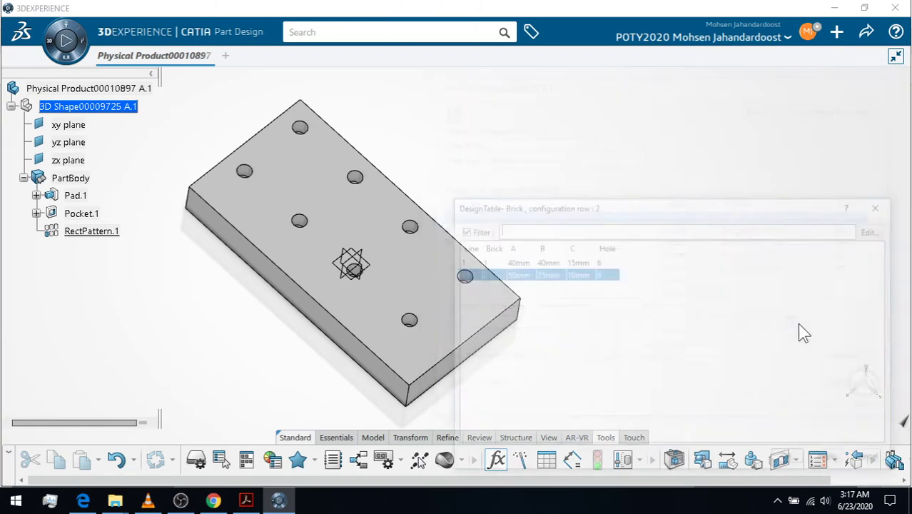
pyautogui.doubleClick(552, 260)
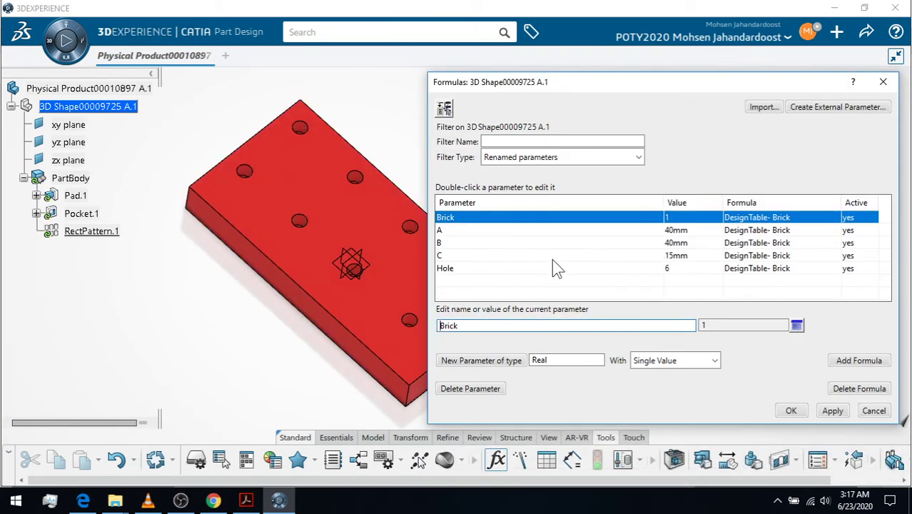
pyautogui.click(830, 411)
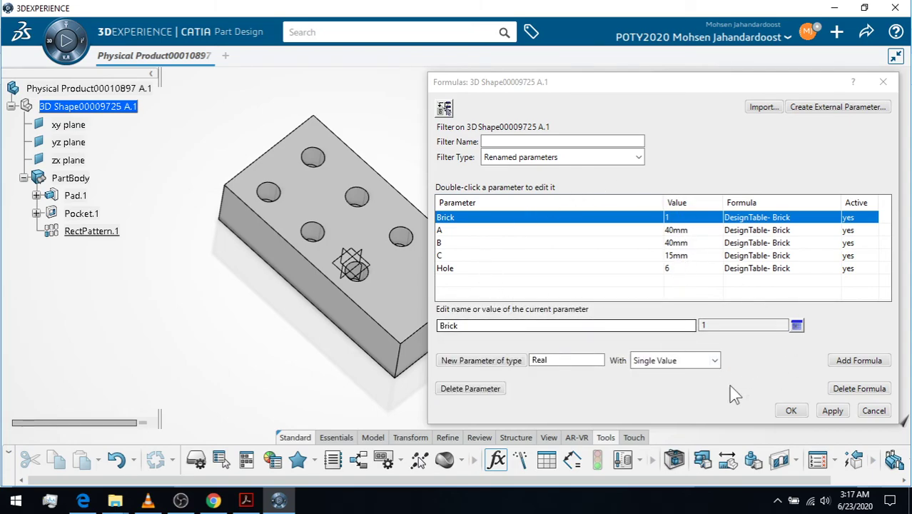
pyautogui.click(800, 411)
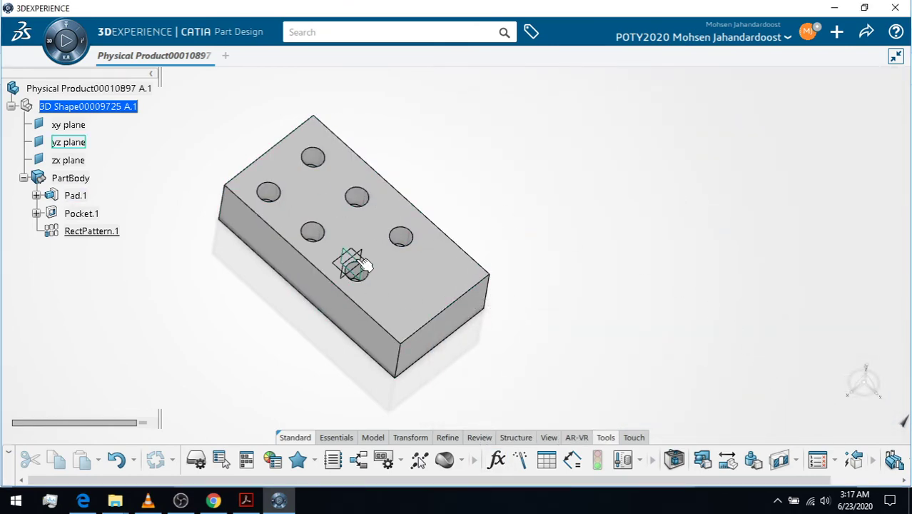
# Apply configuration row 2 of the DesignTable- Brick table to the part and save it.
pyautogui.click(496, 460)
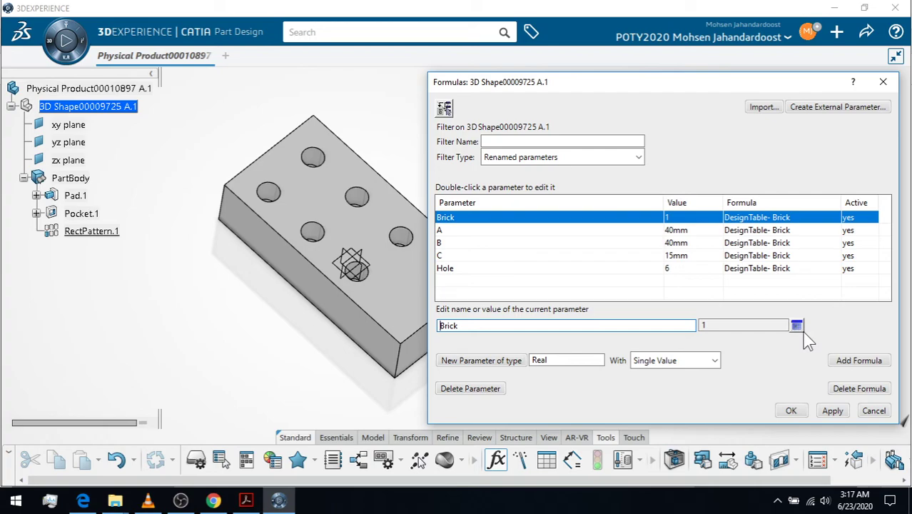
pyautogui.click(797, 326)
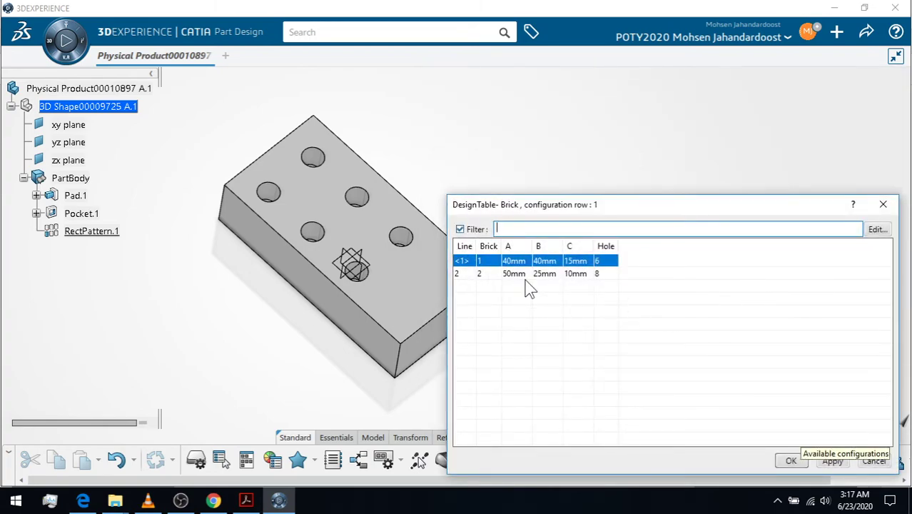
pyautogui.doubleClick(478, 274)
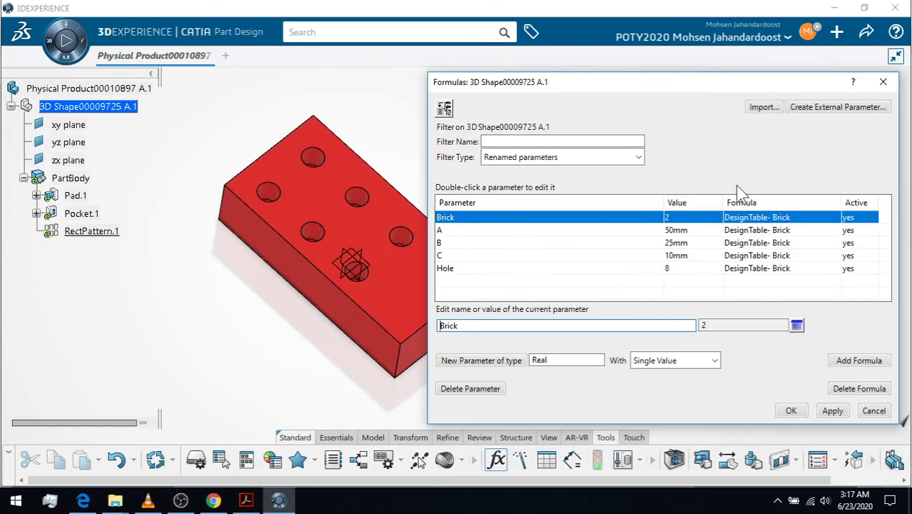
pyautogui.click(832, 411)
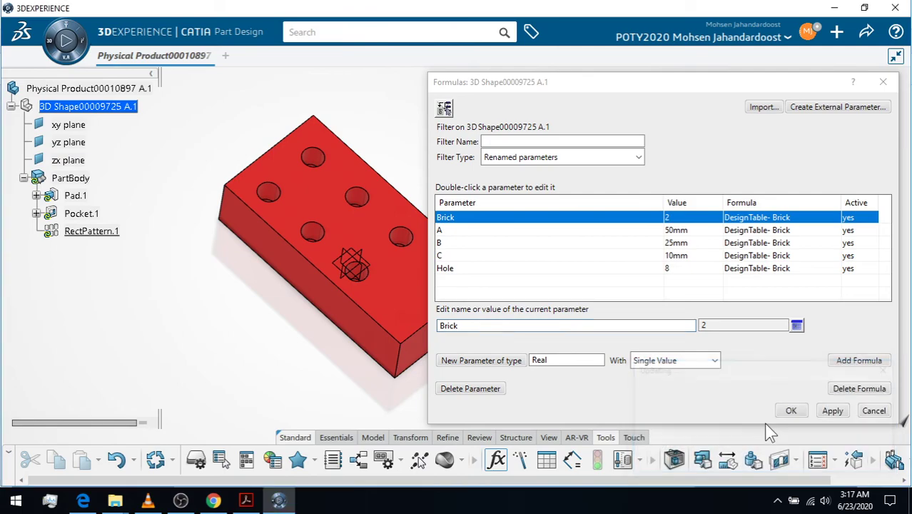
pyautogui.click(792, 411)
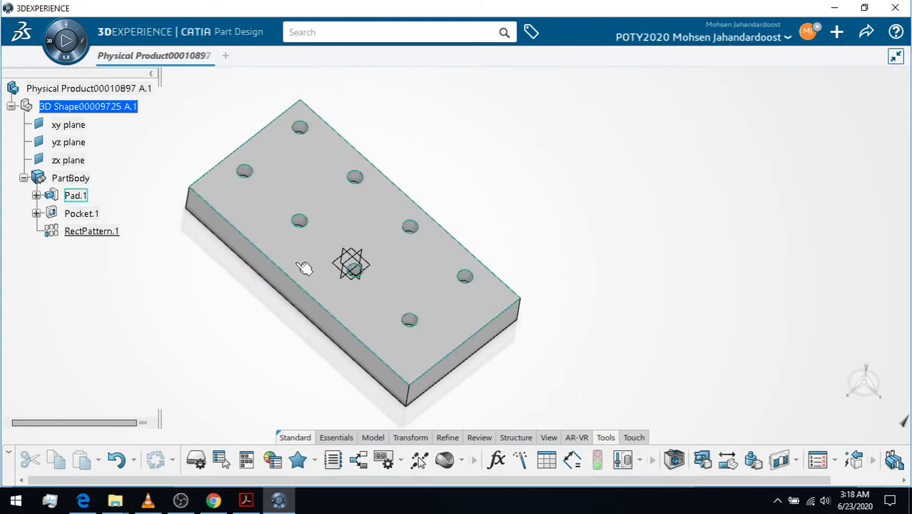
pyautogui.click(861, 36)
pyautogui.click(817, 57)
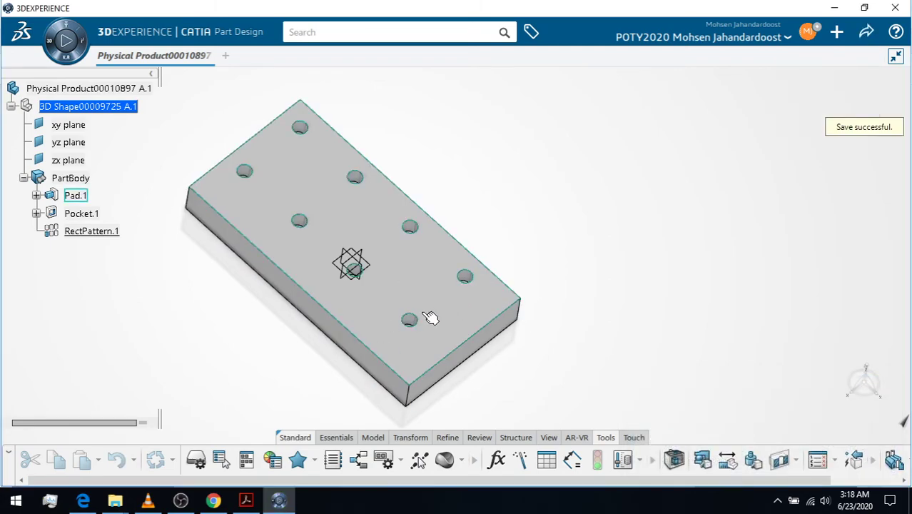
# Switch to the 3DDashboard in Chrome, leave xDesign, and show the contents of the POTY2020 collaborative space in an enlarged 3DSpace.
pyautogui.click(216, 501)
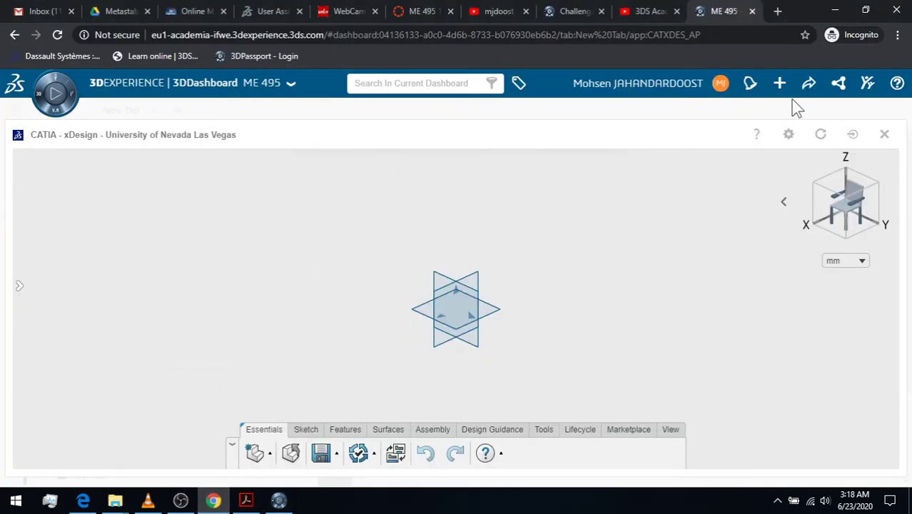
pyautogui.click(884, 134)
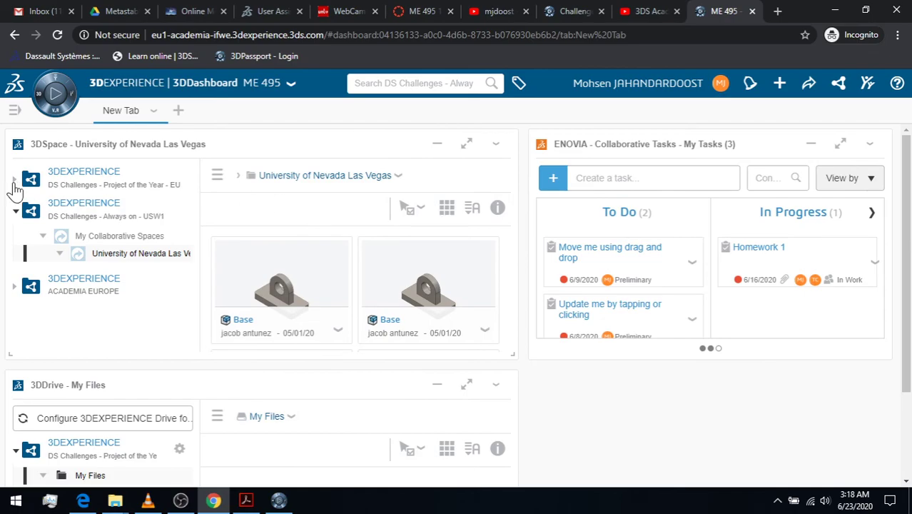
pyautogui.click(107, 222)
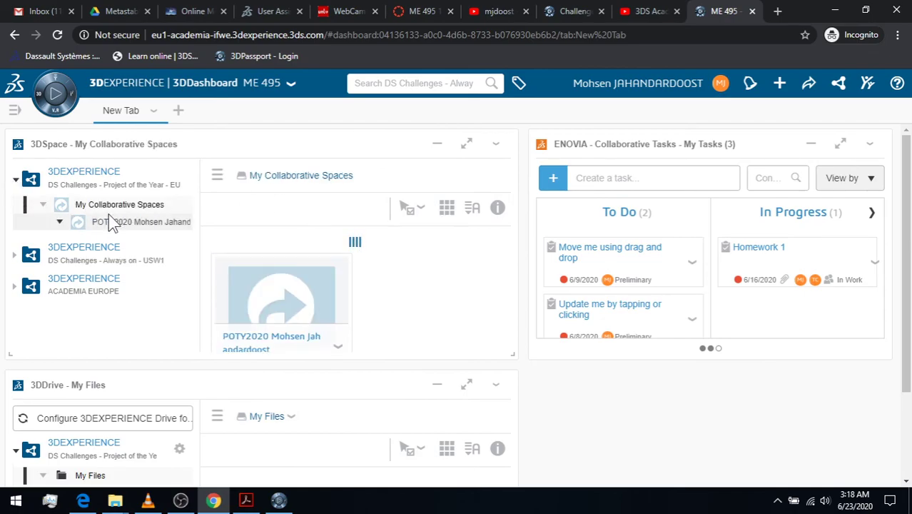
pyautogui.click(464, 150)
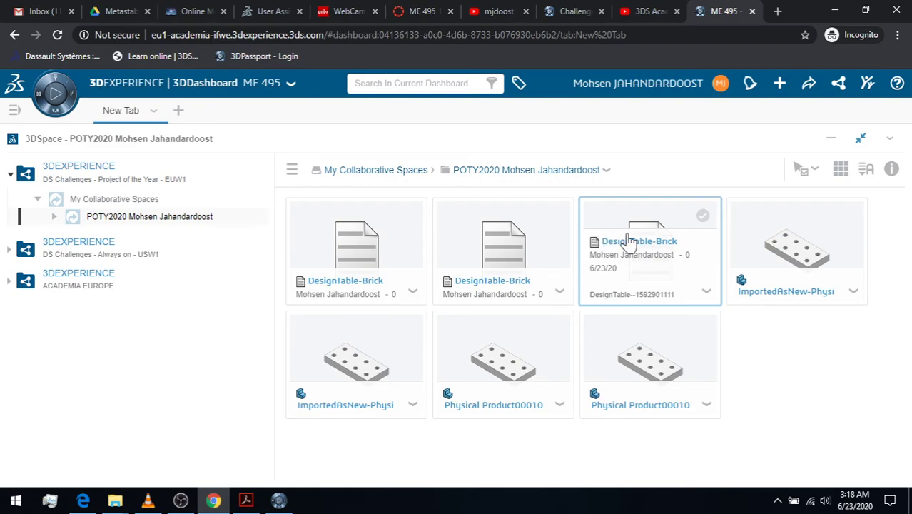
# Try to preview the third DesignTable-Brick document, check its options, and return to the part in the 3DEXPERIENCE desktop app.
pyautogui.click(628, 242)
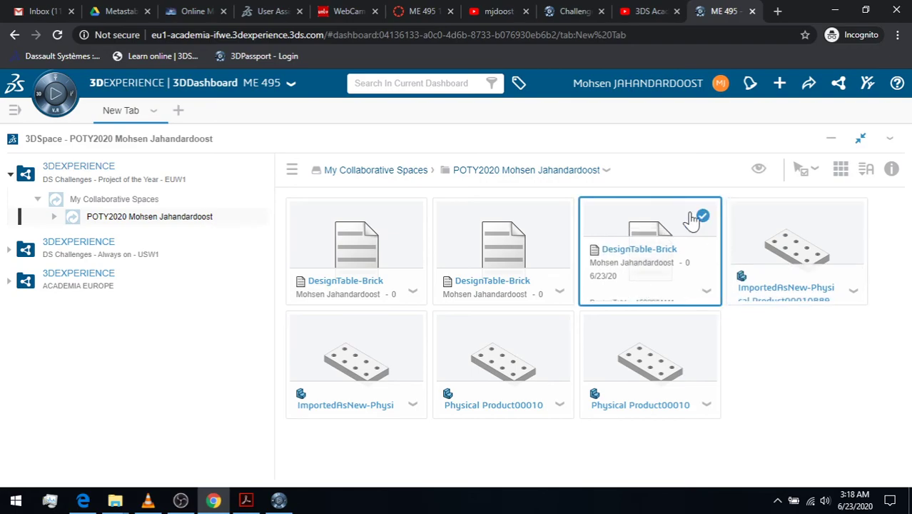
pyautogui.click(663, 242)
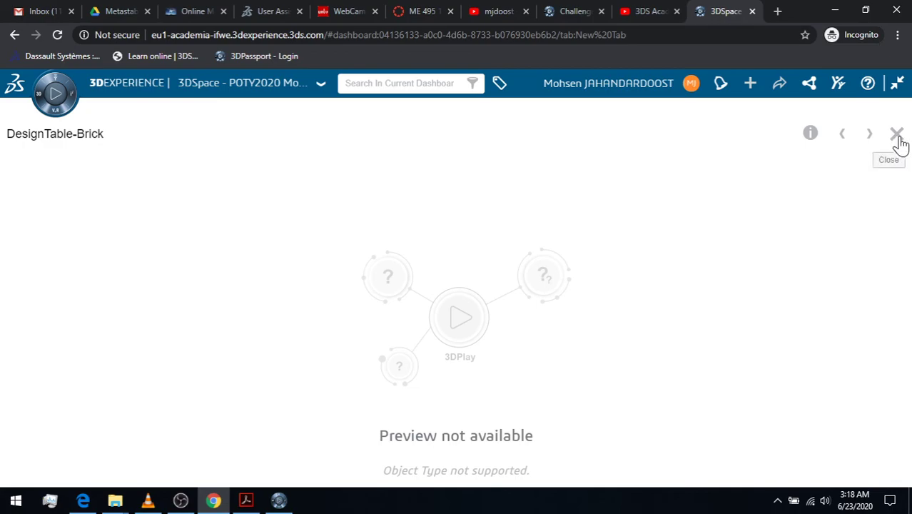
pyautogui.click(896, 134)
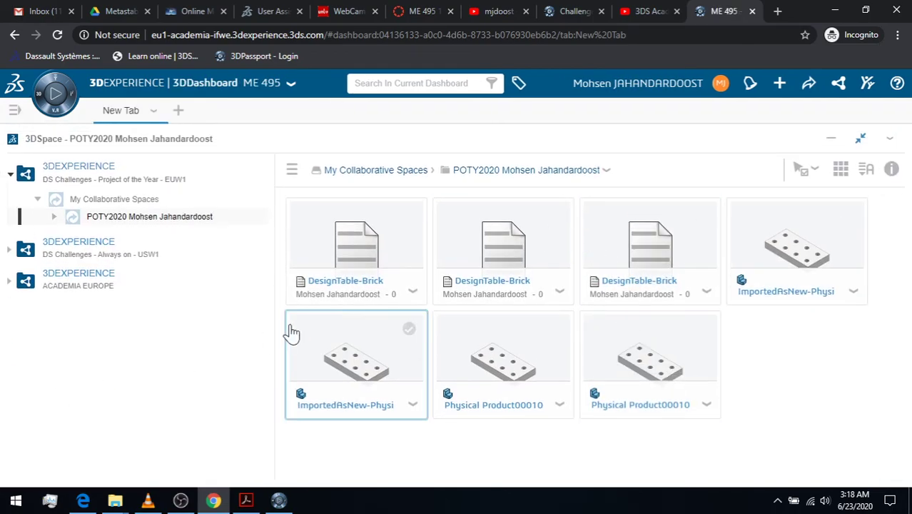
pyautogui.click(707, 291)
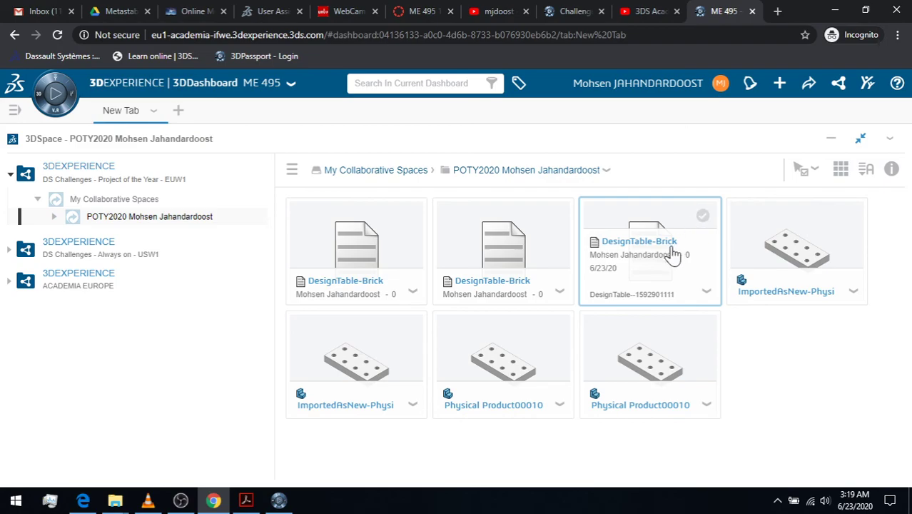
pyautogui.click(279, 500)
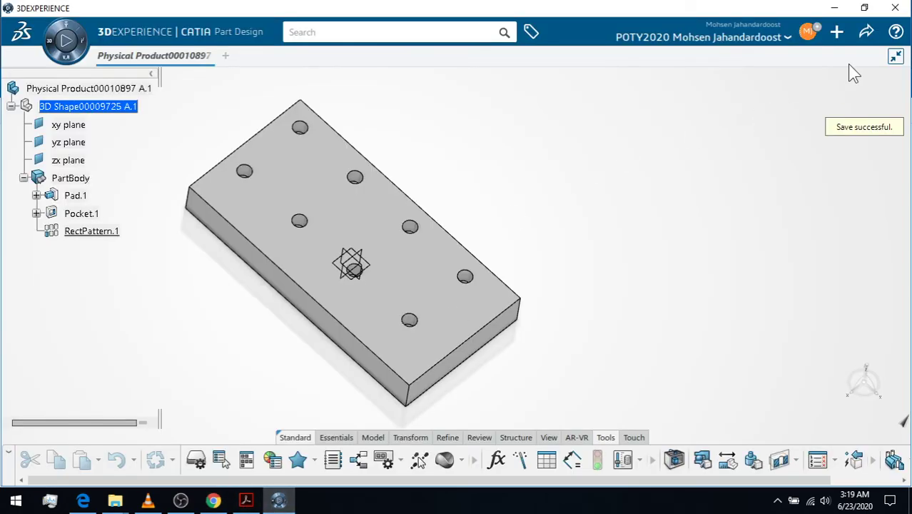
pyautogui.click(860, 34)
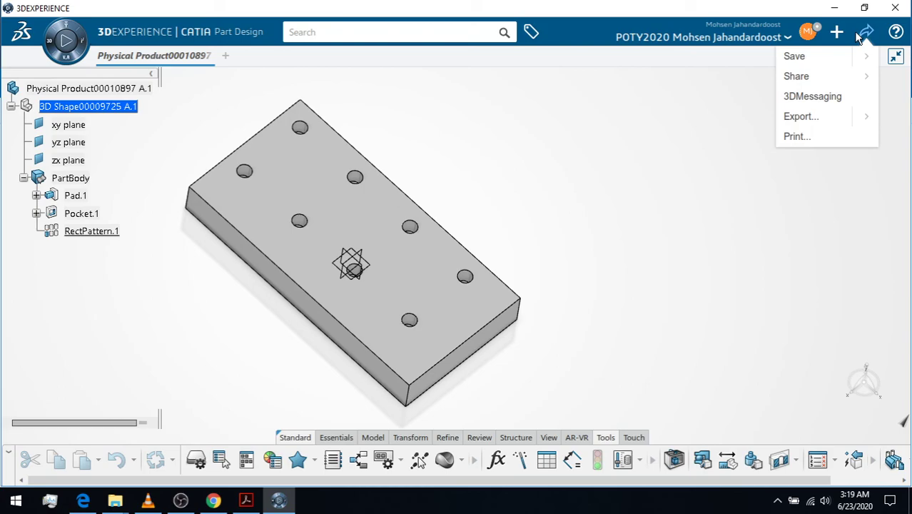
pyautogui.click(824, 132)
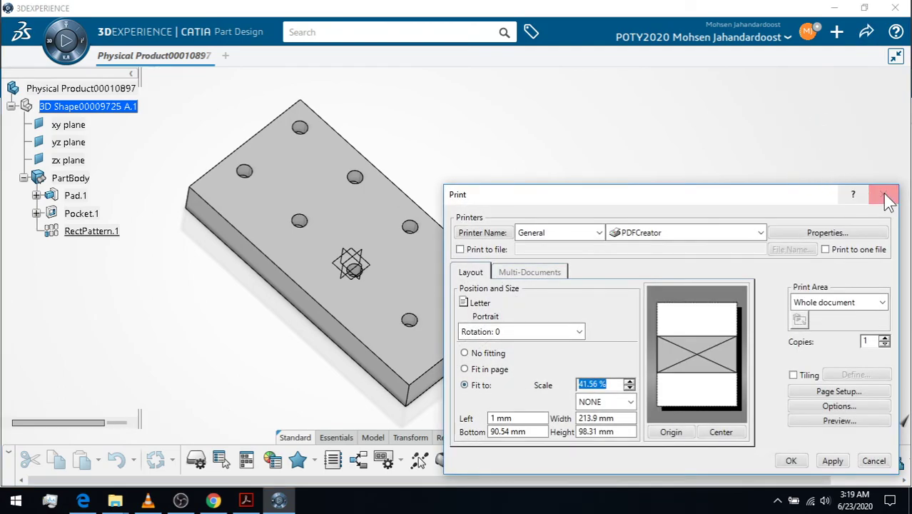
pyautogui.click(883, 198)
# Export the part to the Downloads folder as 3DXML with authoring, named Physical Product00010897 A.1_(2), and dismiss the operation report.
pyautogui.click(866, 32)
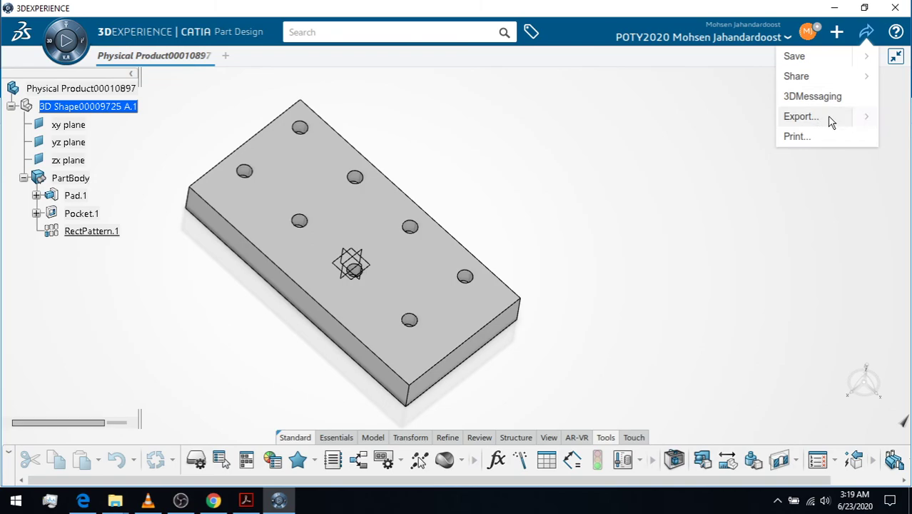
pyautogui.click(827, 118)
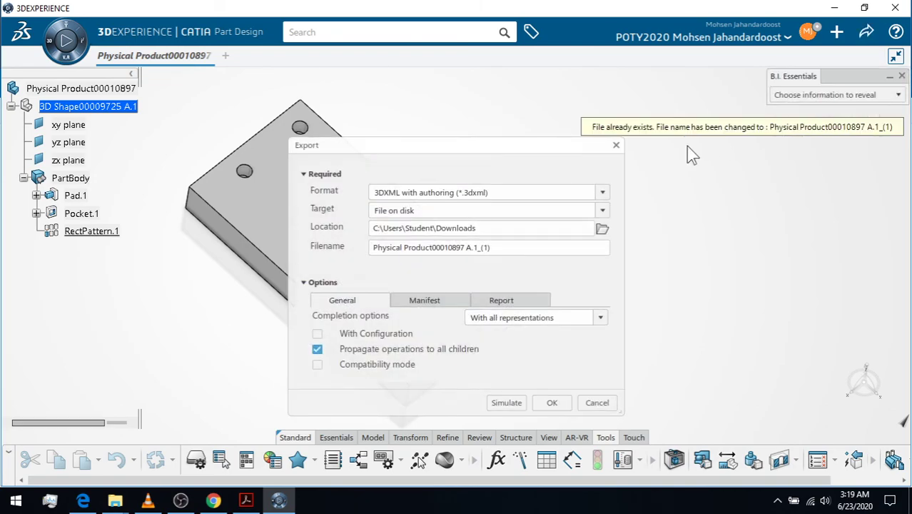
pyautogui.click(484, 247)
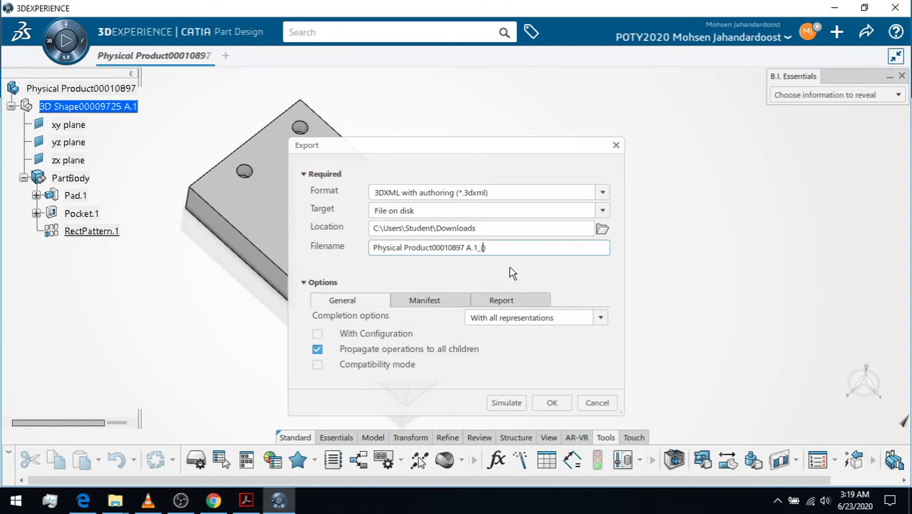
pyautogui.click(460, 303)
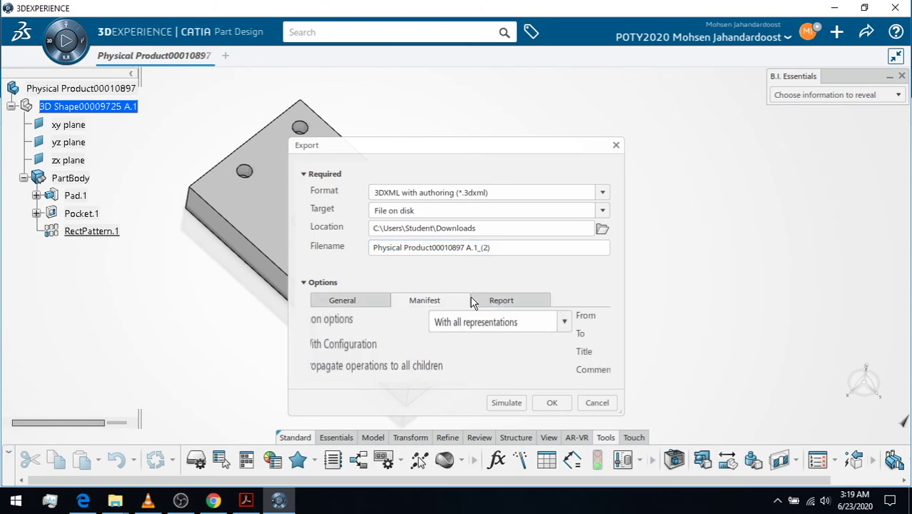
pyautogui.click(325, 300)
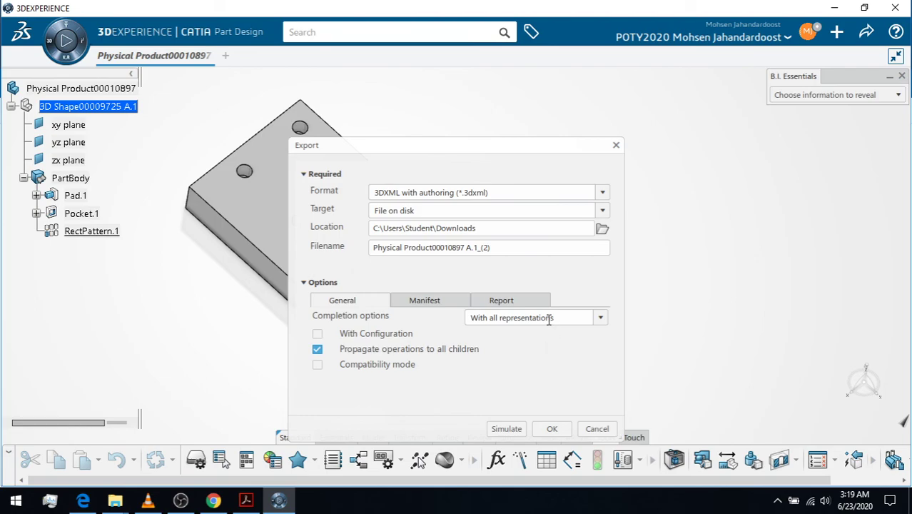
pyautogui.click(548, 430)
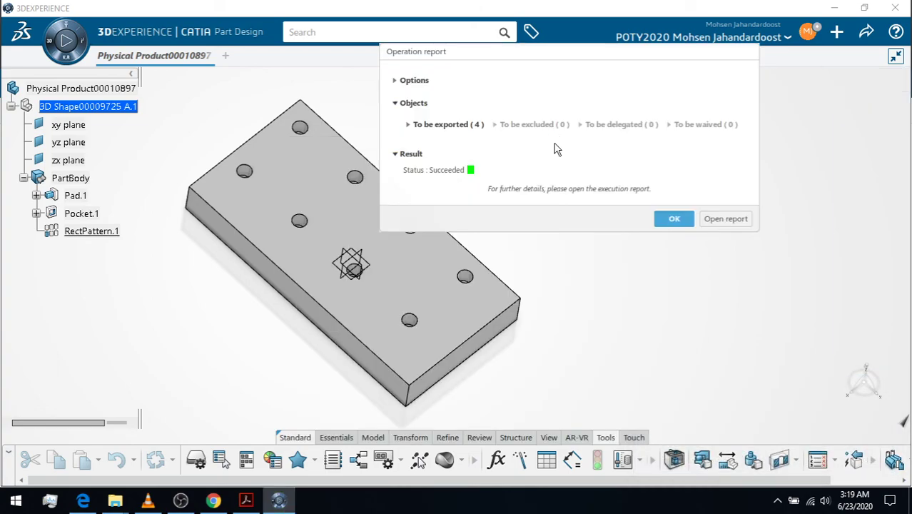
pyautogui.click(669, 217)
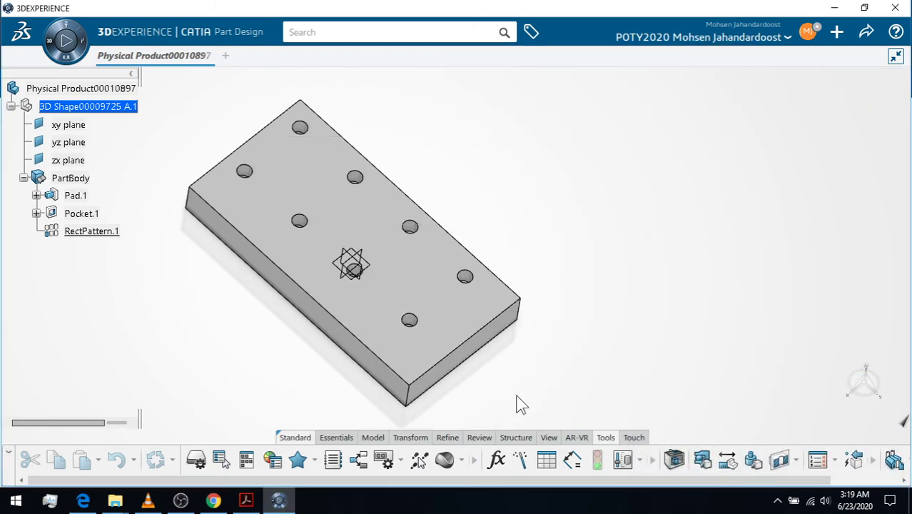
# Switch the part to configuration row 1 of the DesignTable- Brick table through the Brick parameter in Formulas.
pyautogui.click(546, 460)
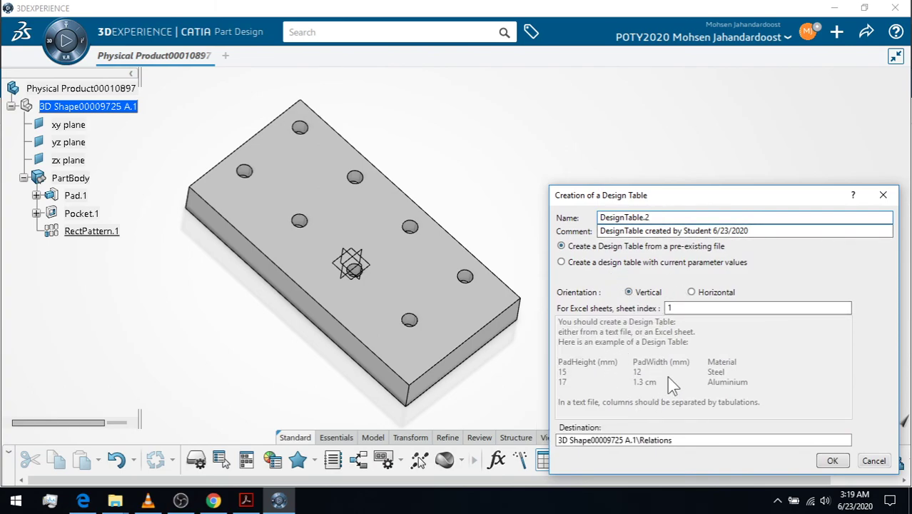
pyautogui.click(875, 460)
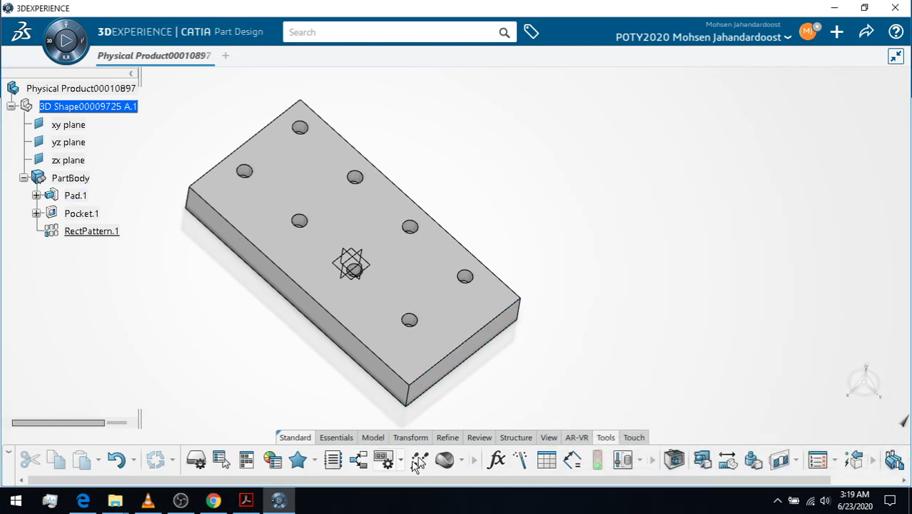
pyautogui.click(498, 461)
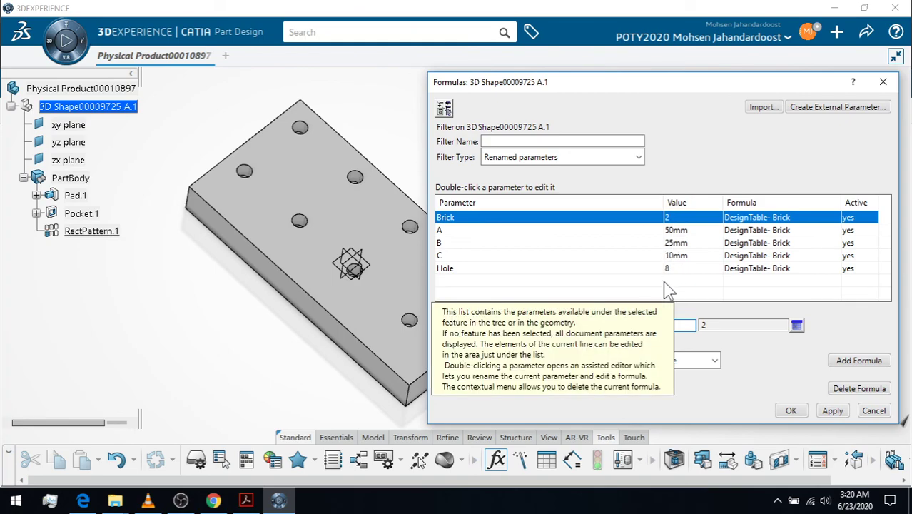
pyautogui.click(797, 325)
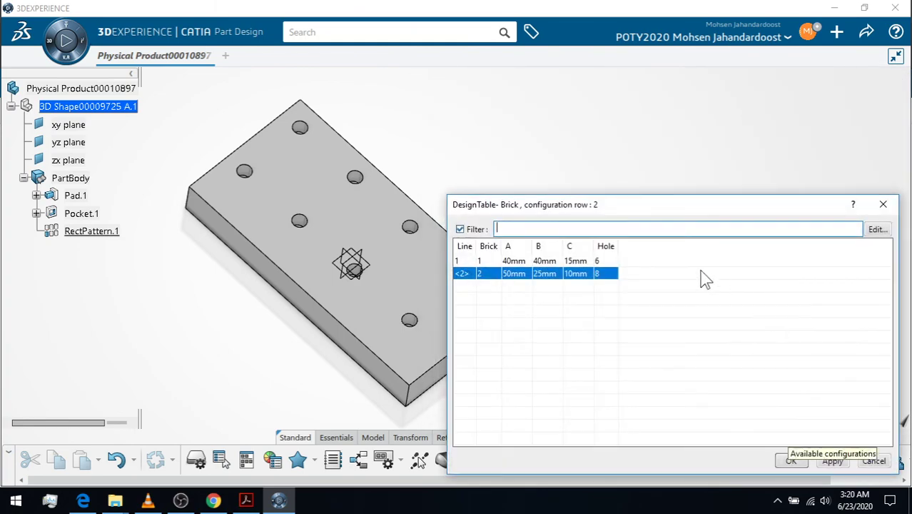
pyautogui.doubleClick(519, 274)
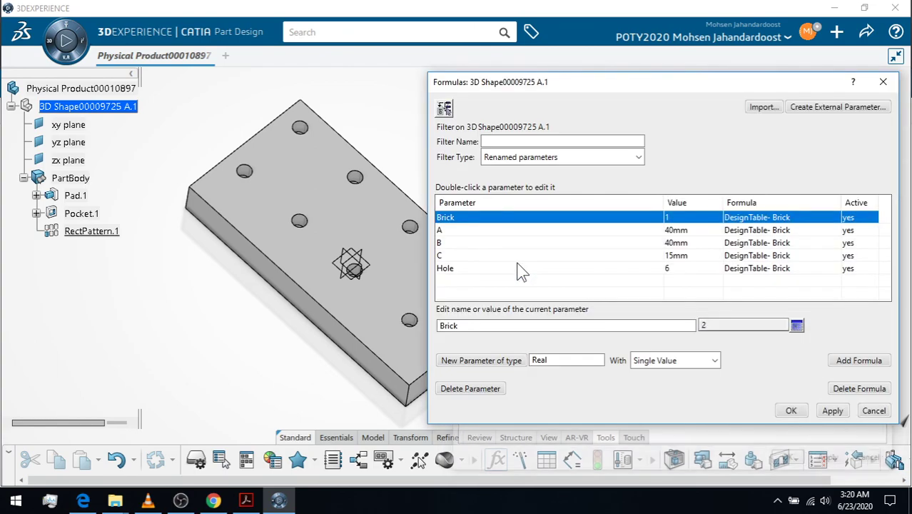
pyautogui.click(791, 410)
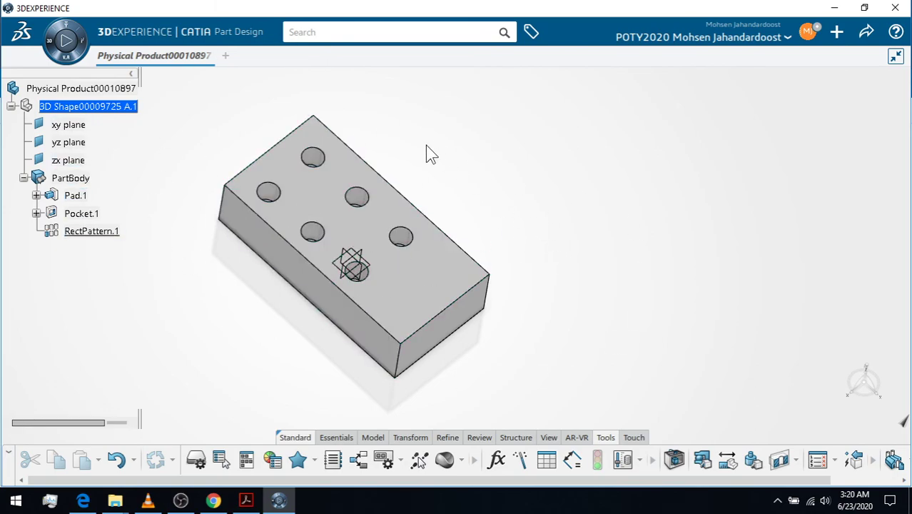
pyautogui.moveTo(425, 144); pyautogui.dragTo(472, 155, button='middle')
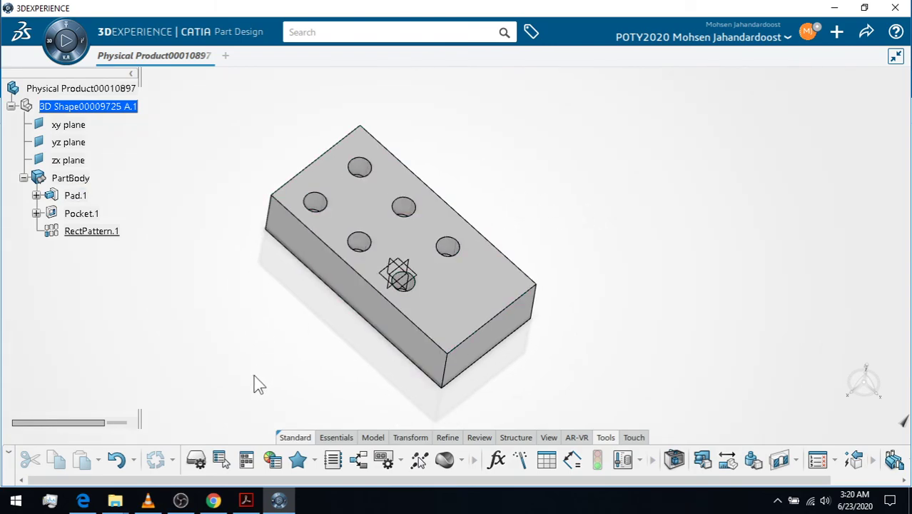
pyautogui.click(179, 500)
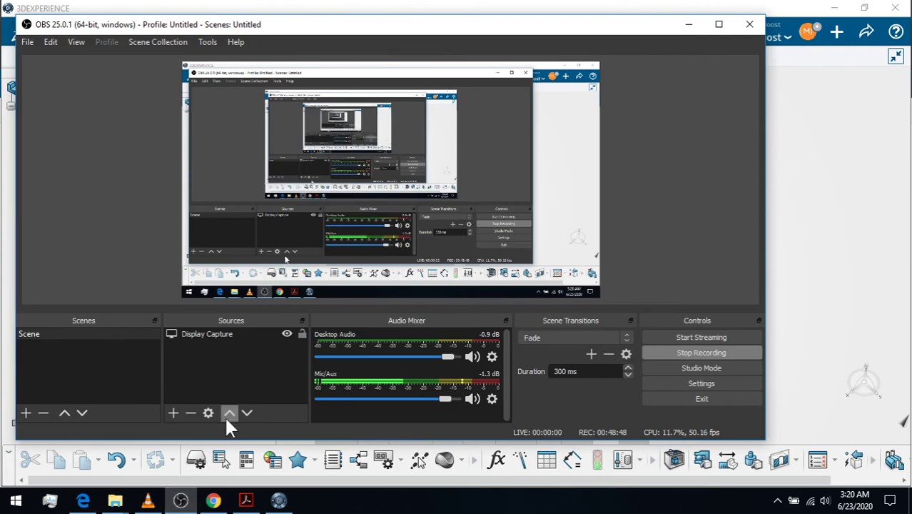